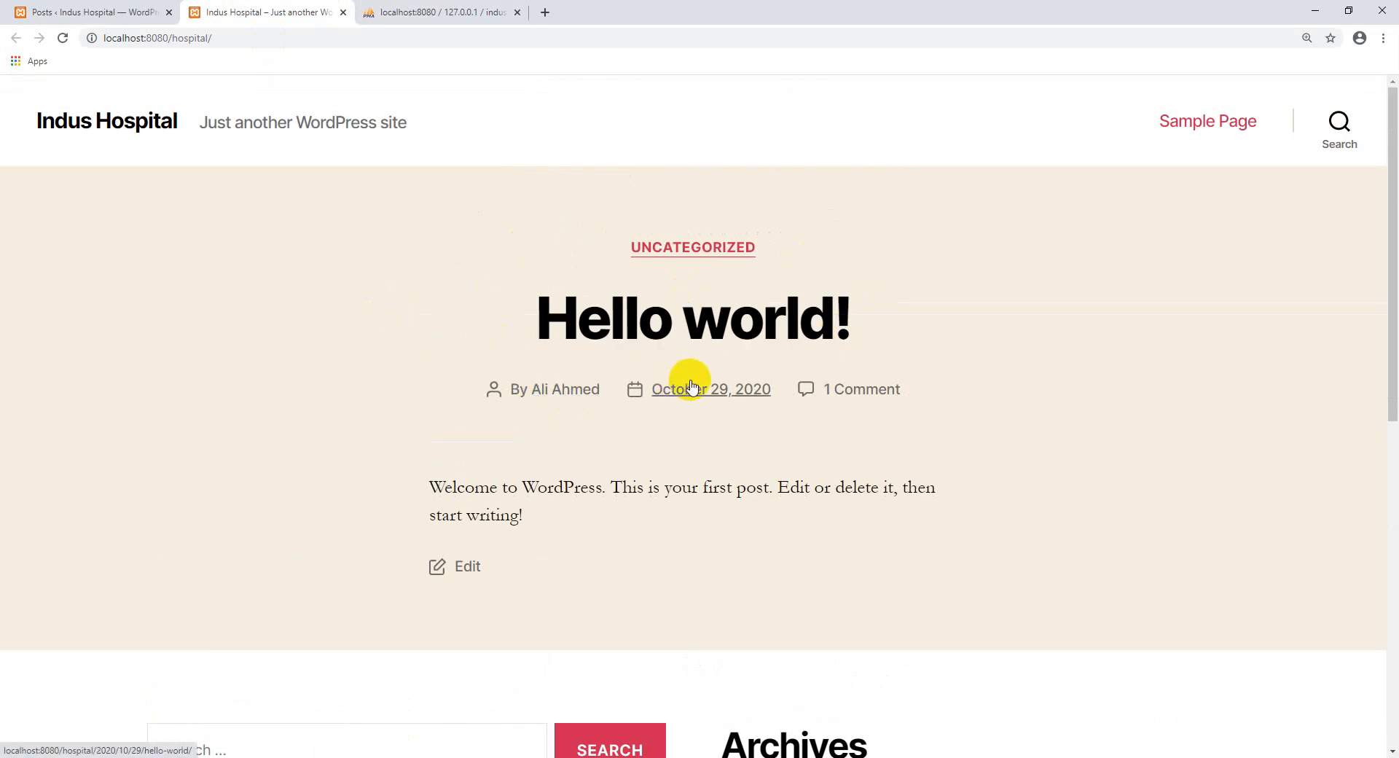
# Post the comment "this is wrong" on the "Hello world!" post through its comments link.
pyautogui.click(834, 392)
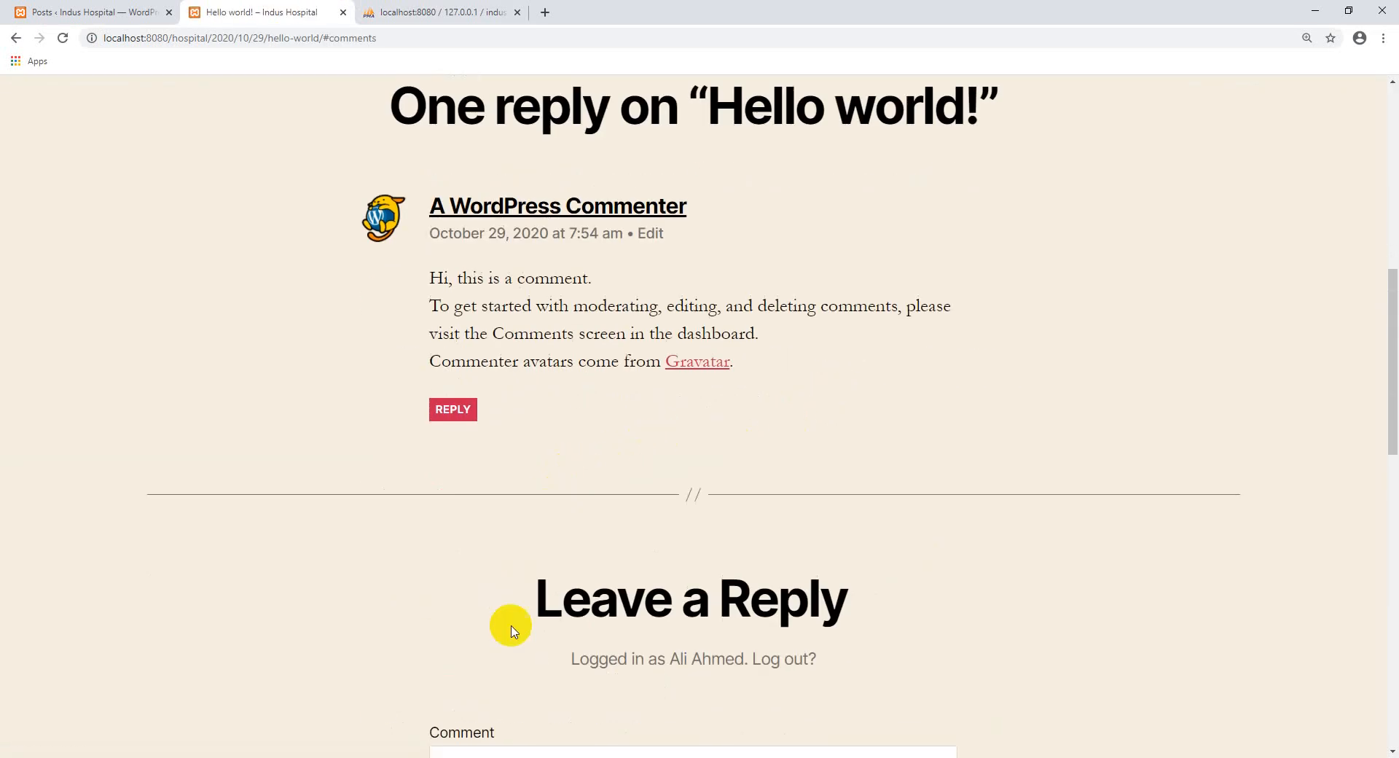
pyautogui.scroll(-4, 510, 628)
pyautogui.click(469, 482)
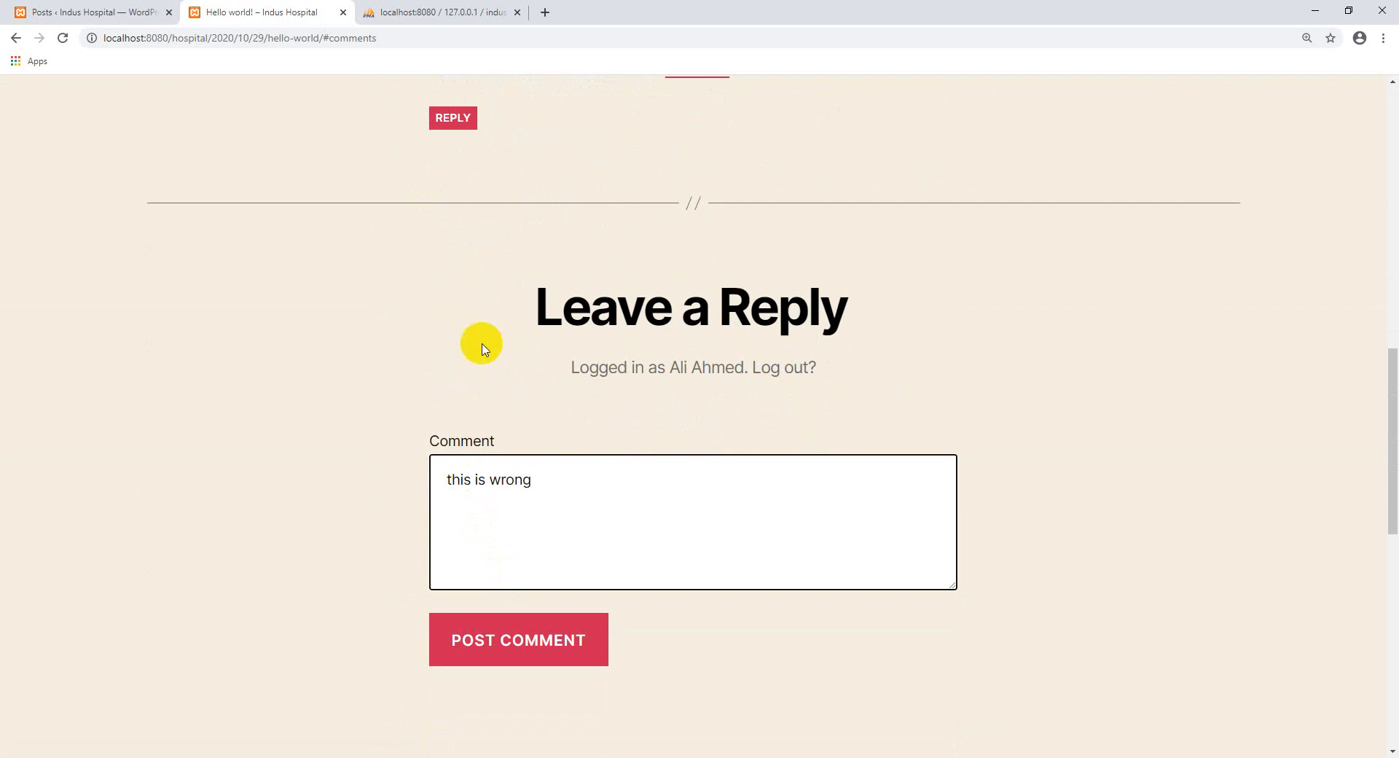
pyautogui.click(495, 652)
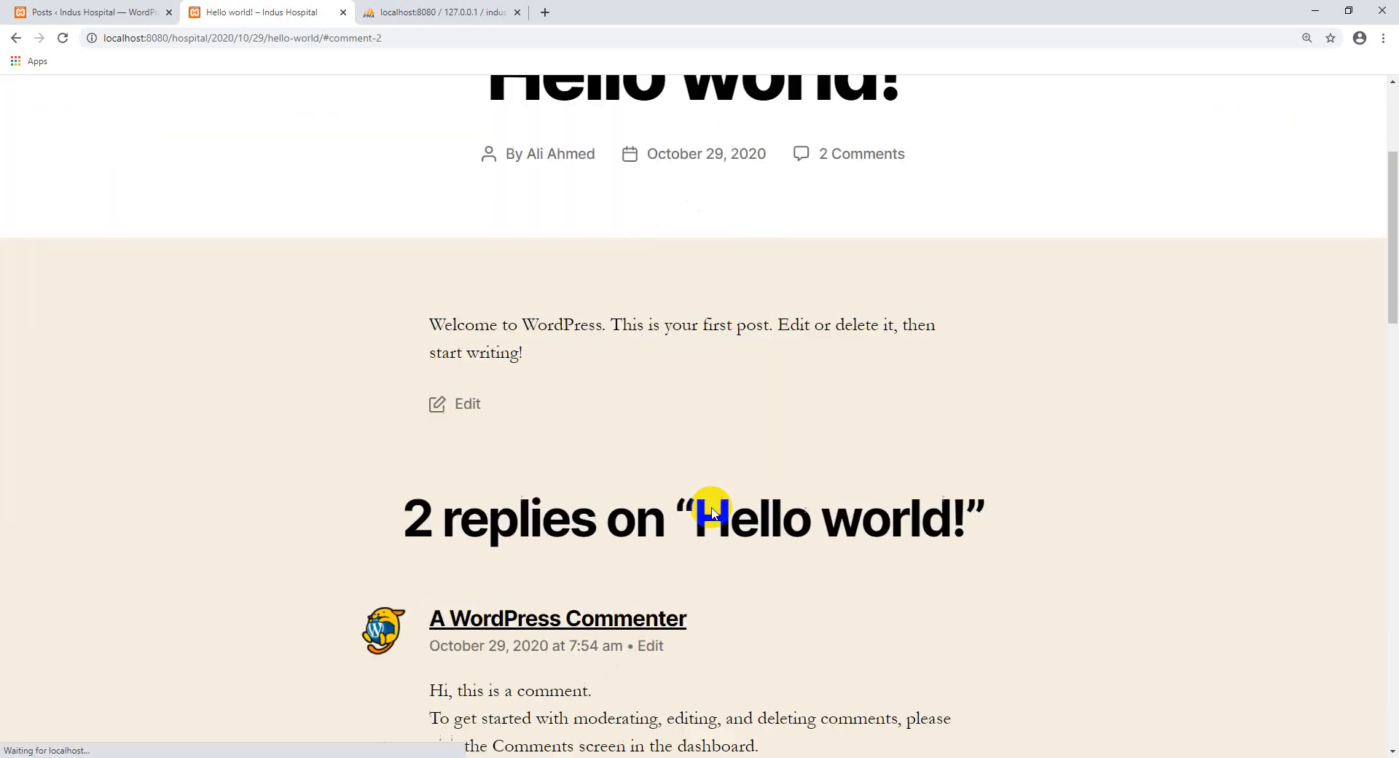
# Examine the "Hello world!" post page, including its comment count and the list of replies.
pyautogui.scroll(6, 712, 511)
pyautogui.scroll(-2, 629, 581)
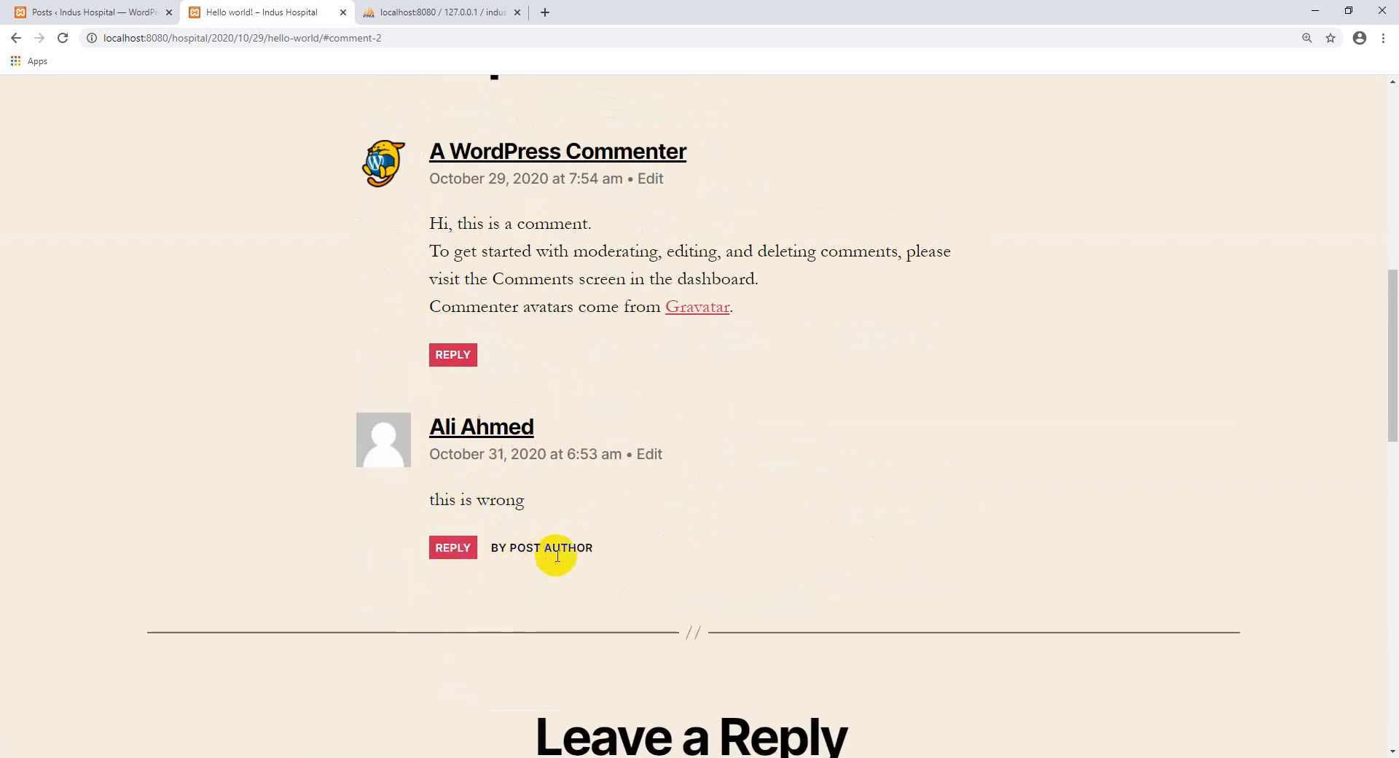
pyautogui.scroll(6, 542, 543)
pyautogui.scroll(-4, 525, 484)
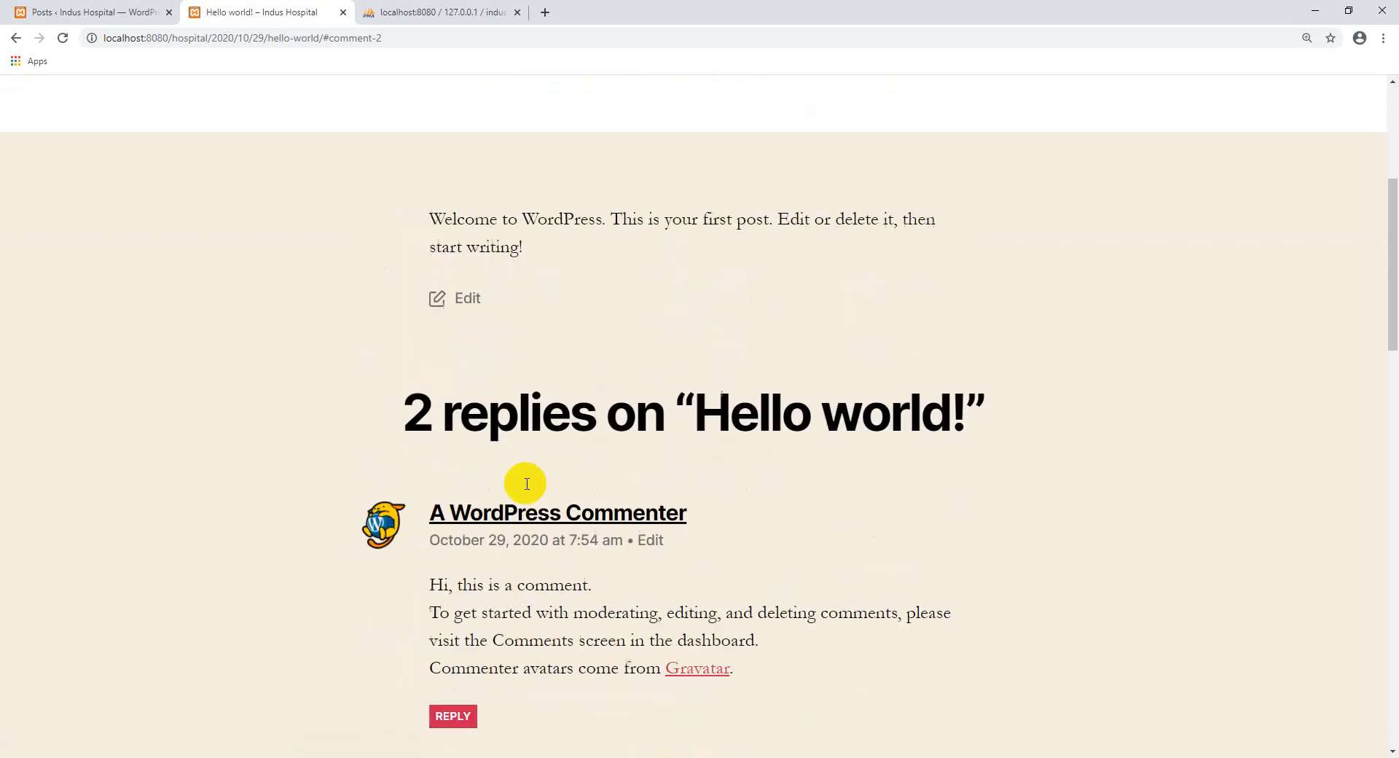
pyautogui.scroll(7, 518, 578)
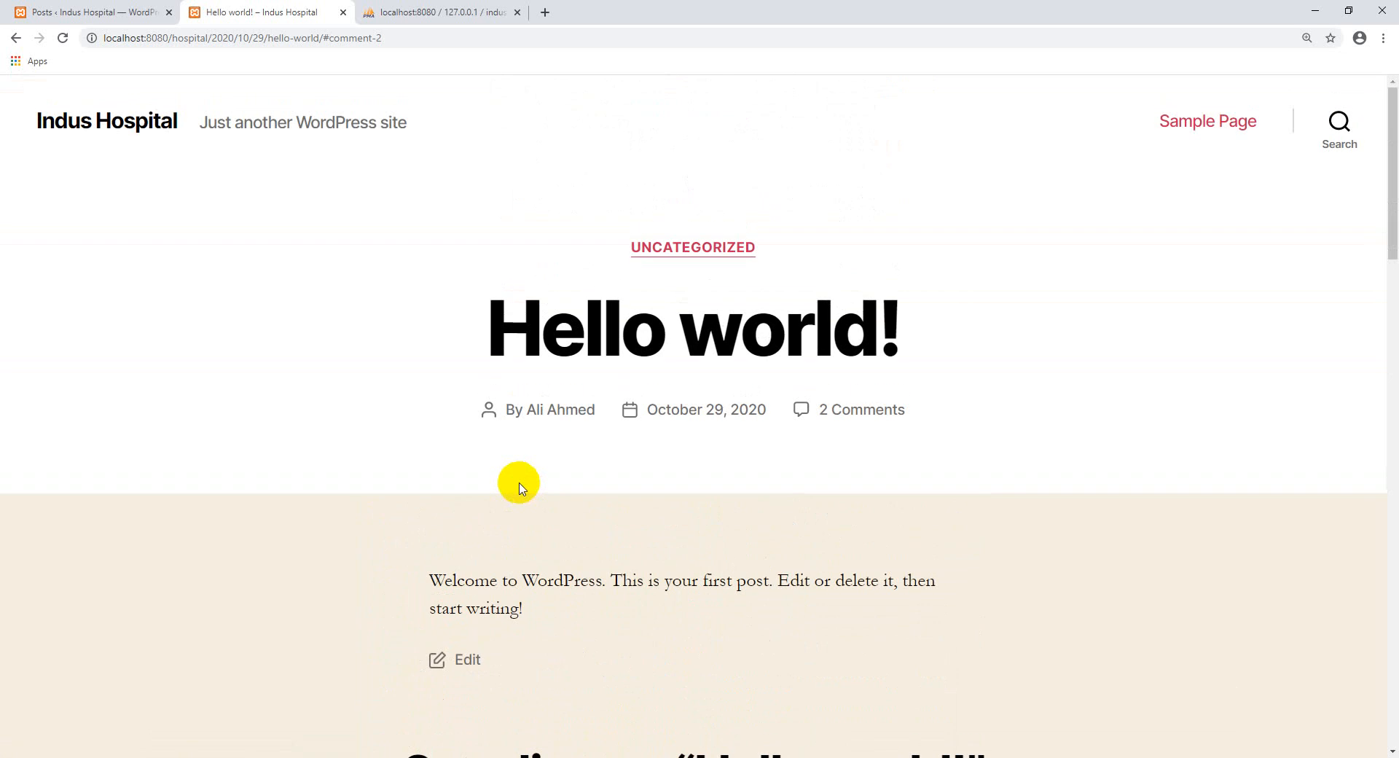
pyautogui.scroll(-6, 614, 380)
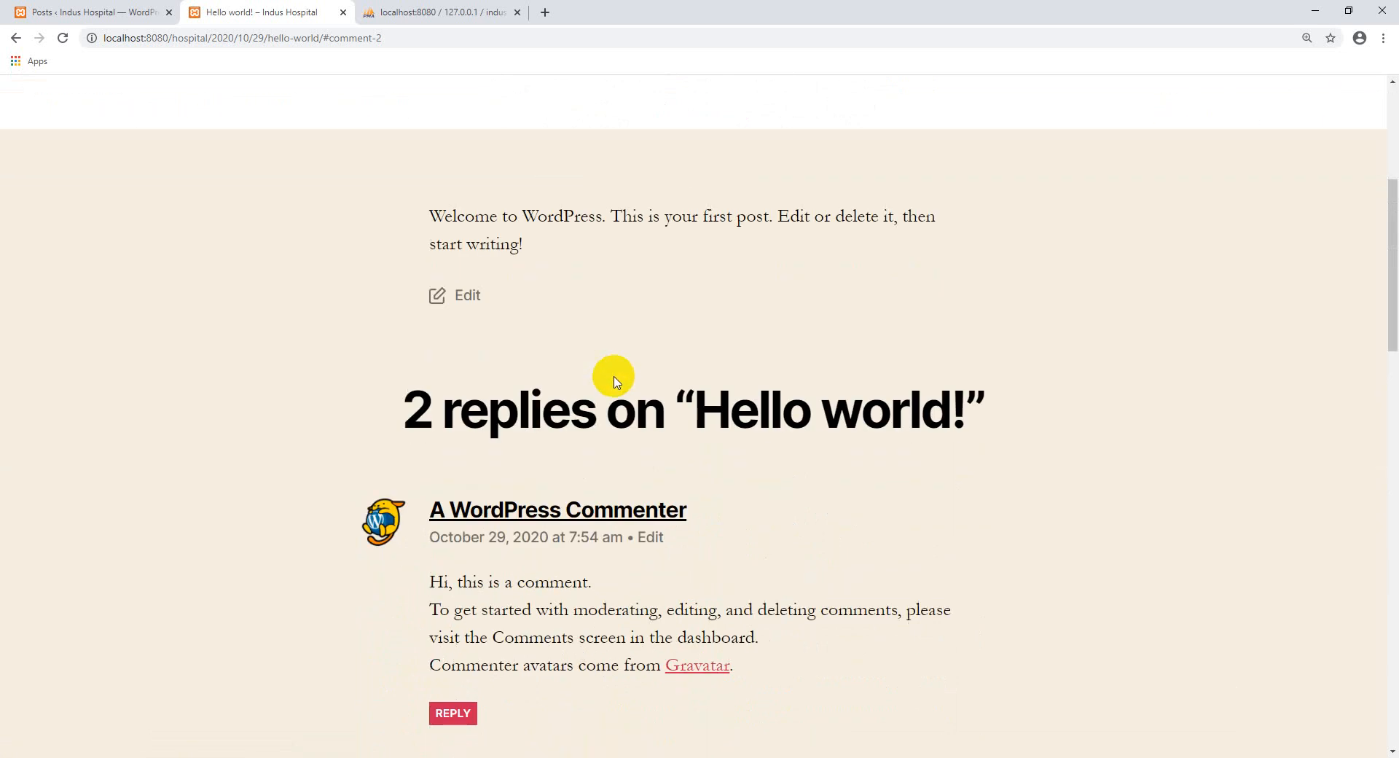
pyautogui.scroll(-6, 614, 381)
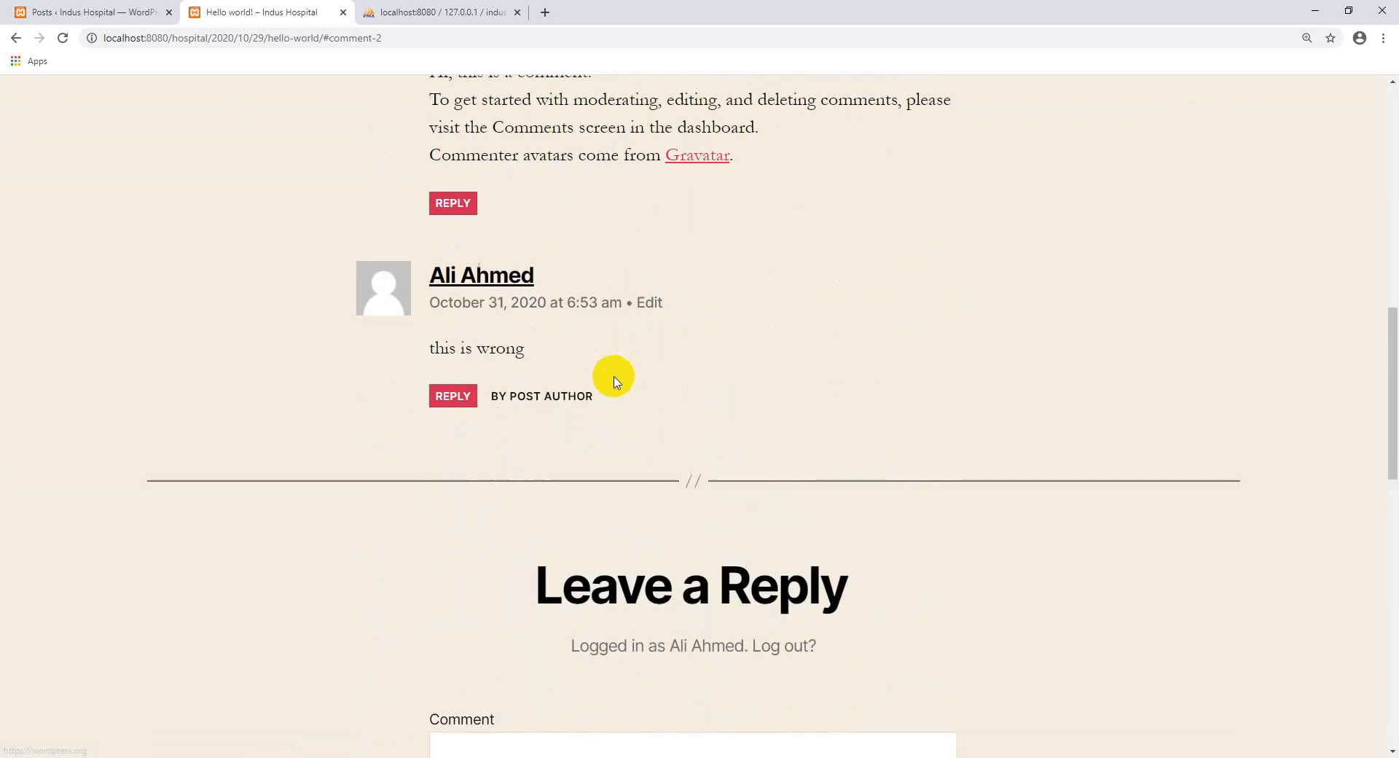
pyautogui.scroll(4, 614, 380)
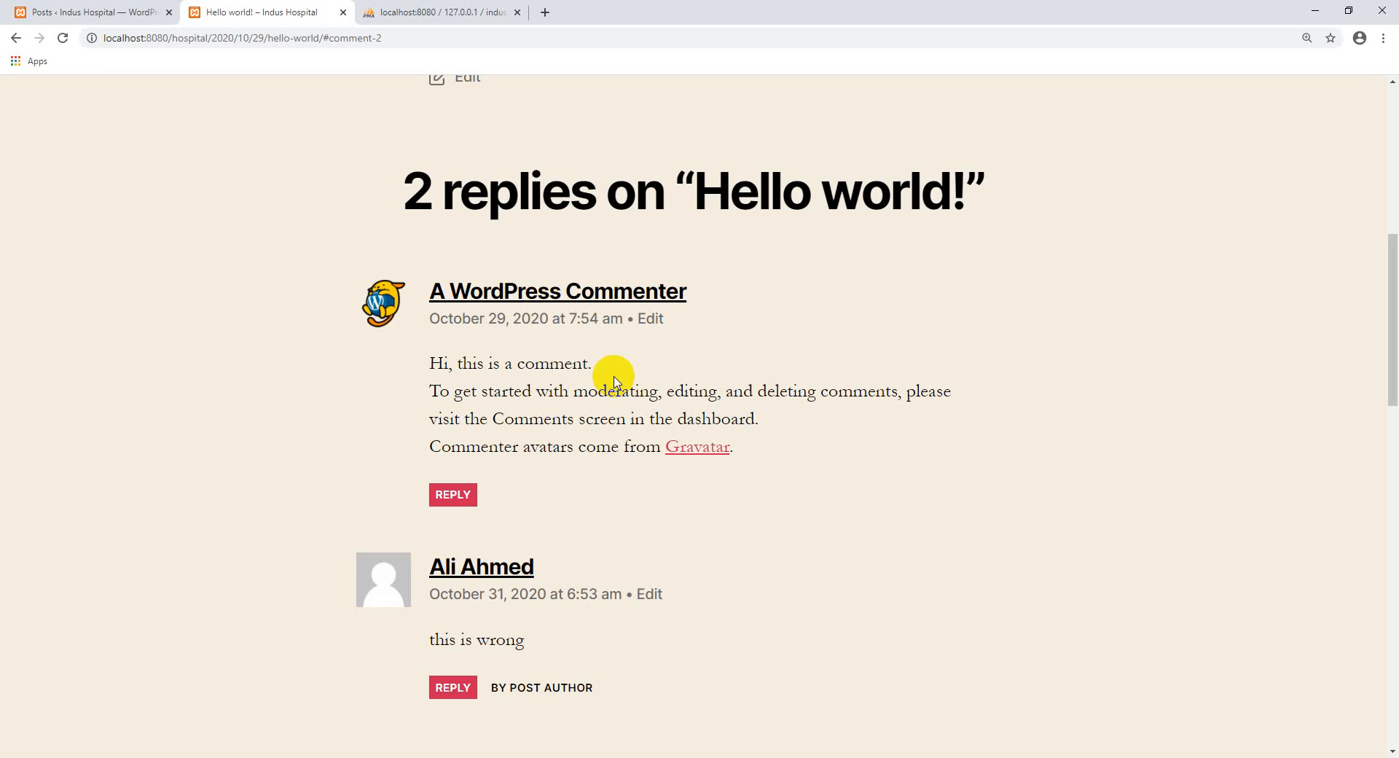
pyautogui.scroll(8, 614, 381)
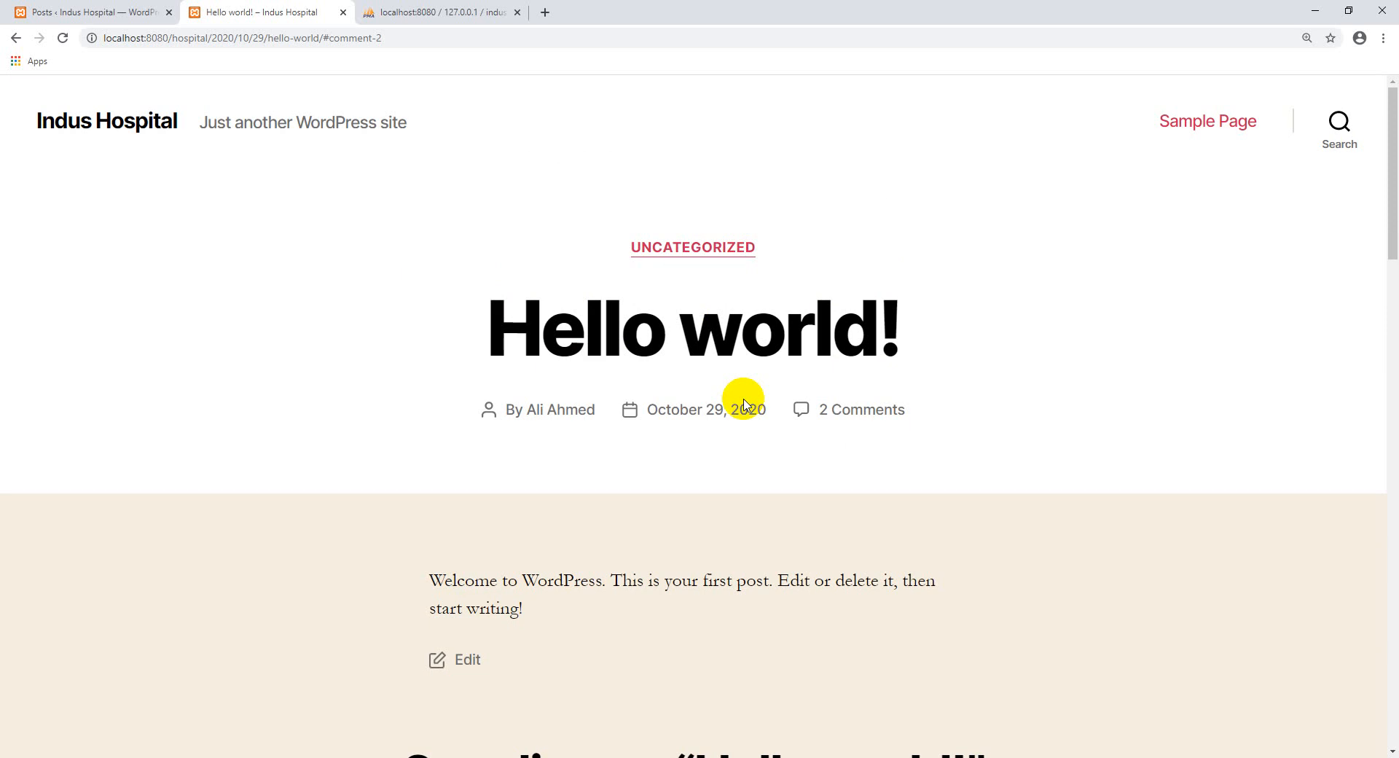
# Switch to the WordPress admin and reload the list of all posts to check the comment count.
pyautogui.click(143, 8)
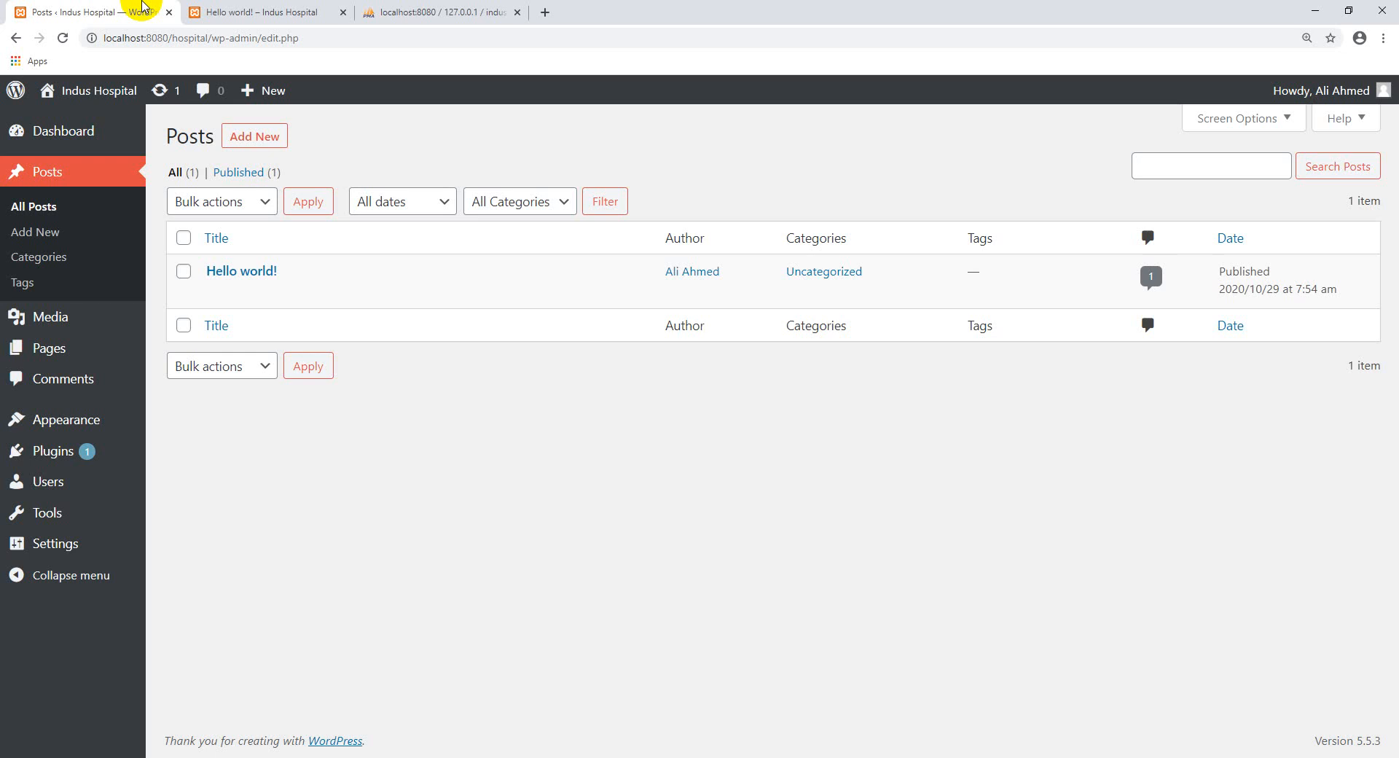
pyautogui.click(53, 179)
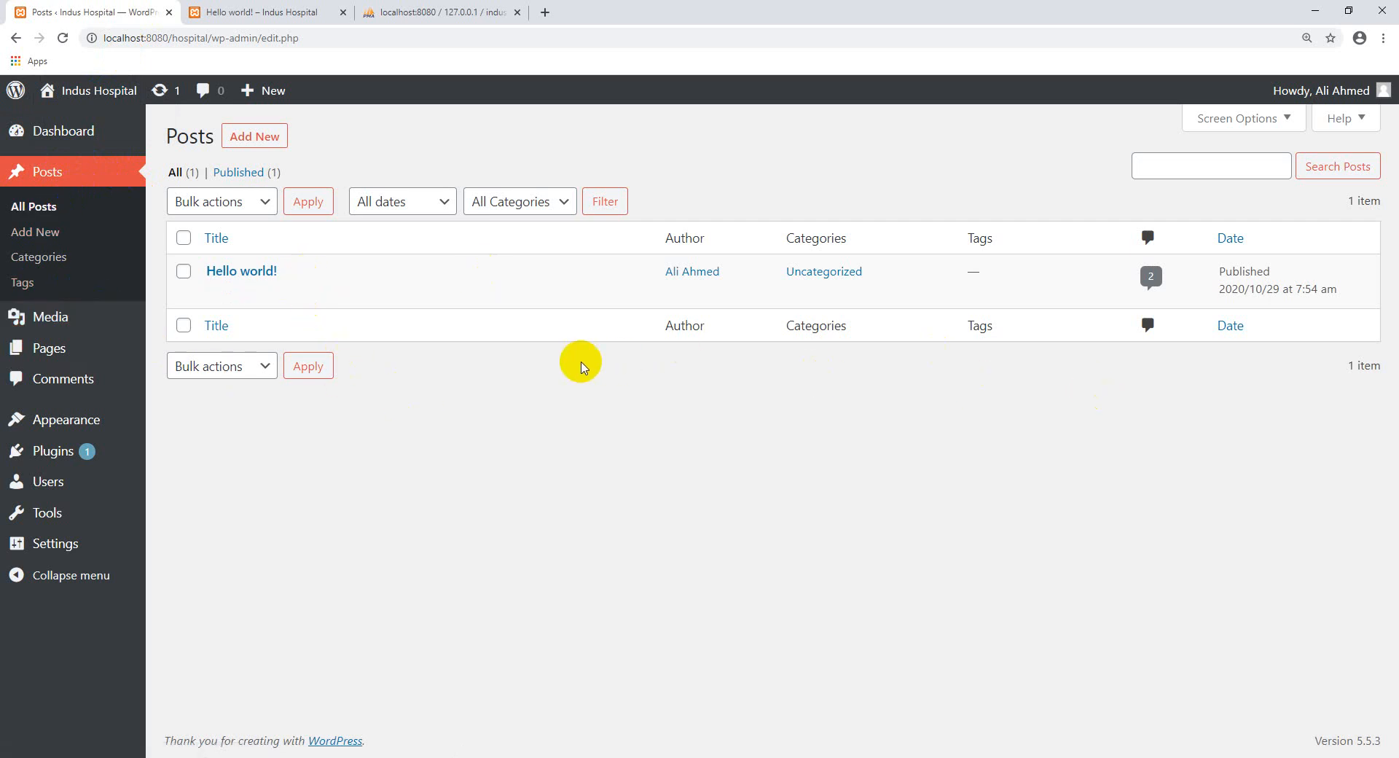
pyautogui.click(109, 270)
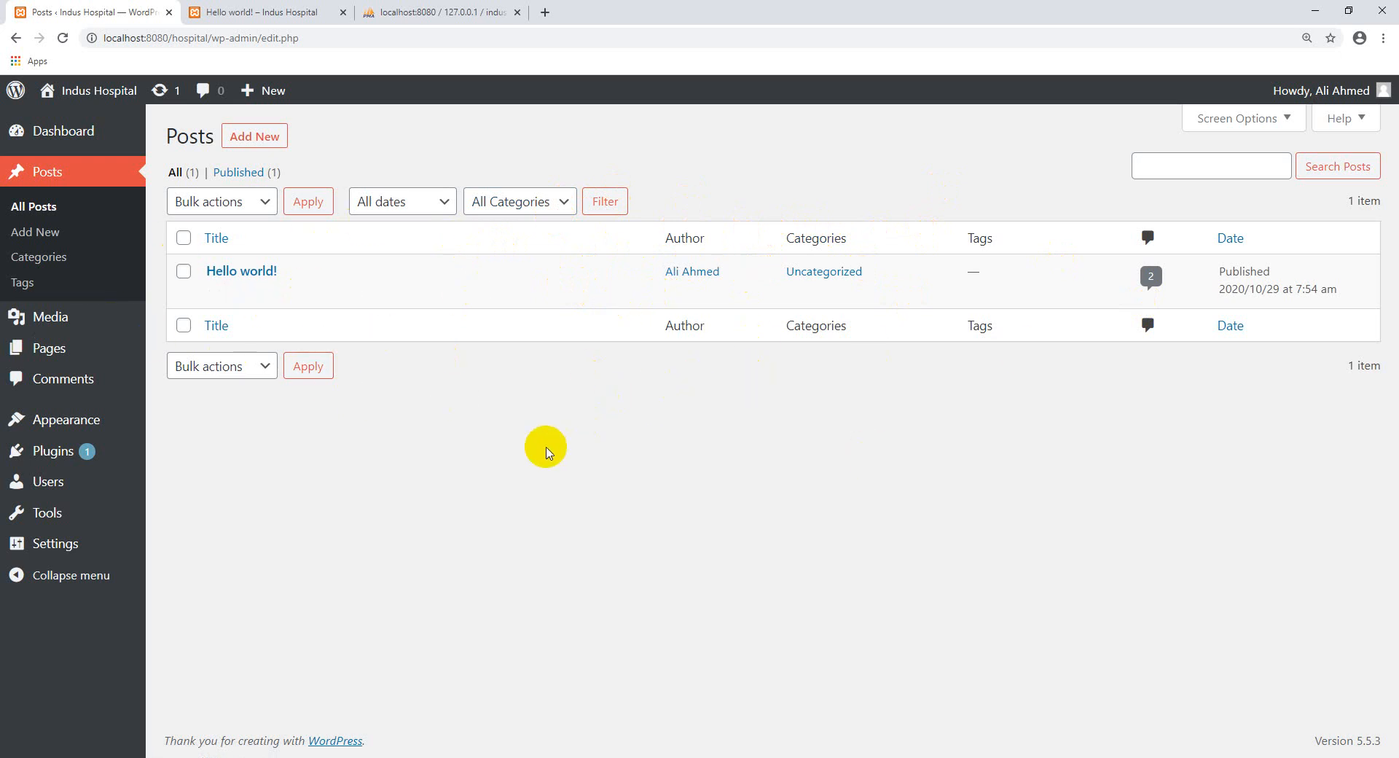
pyautogui.click(120, 218)
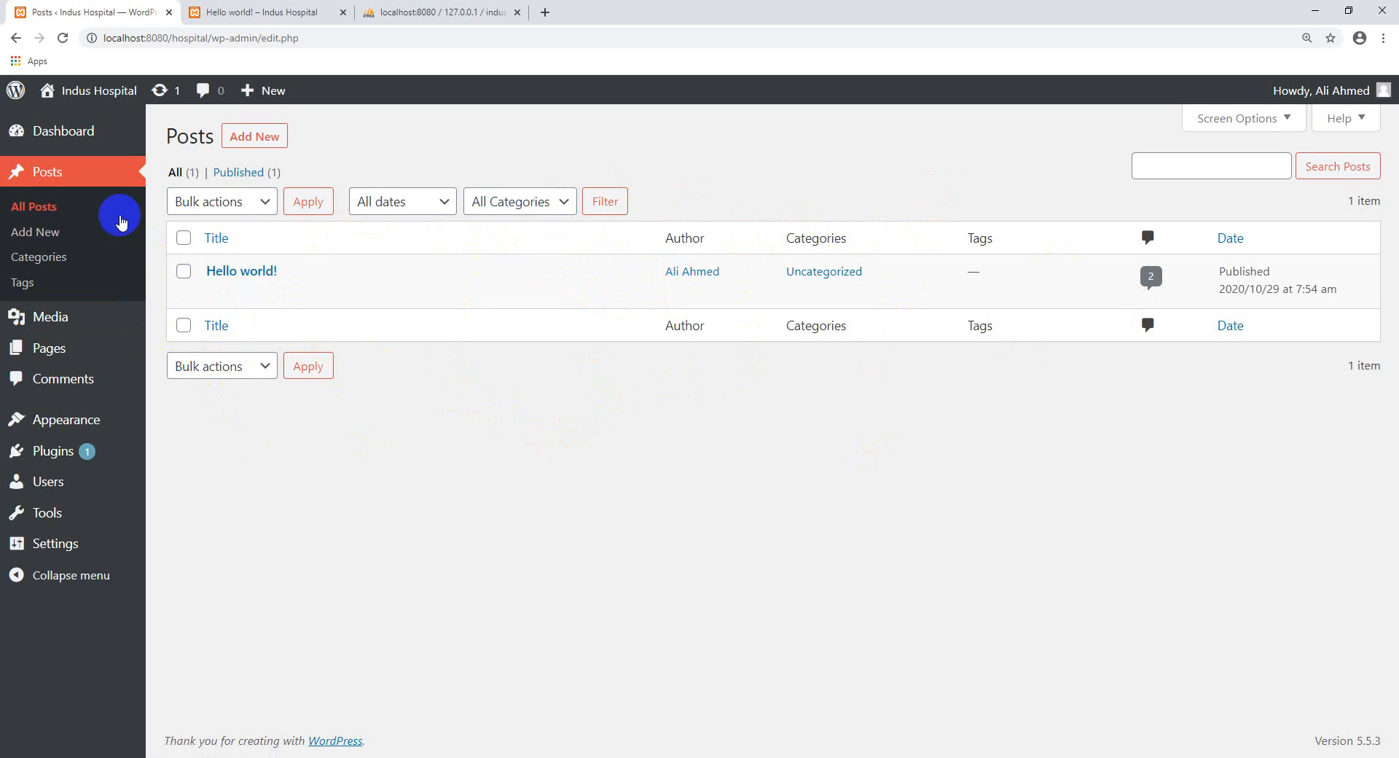
# Create a new post and enter "cause of Liver Pain" as its title.
pyautogui.click(44, 233)
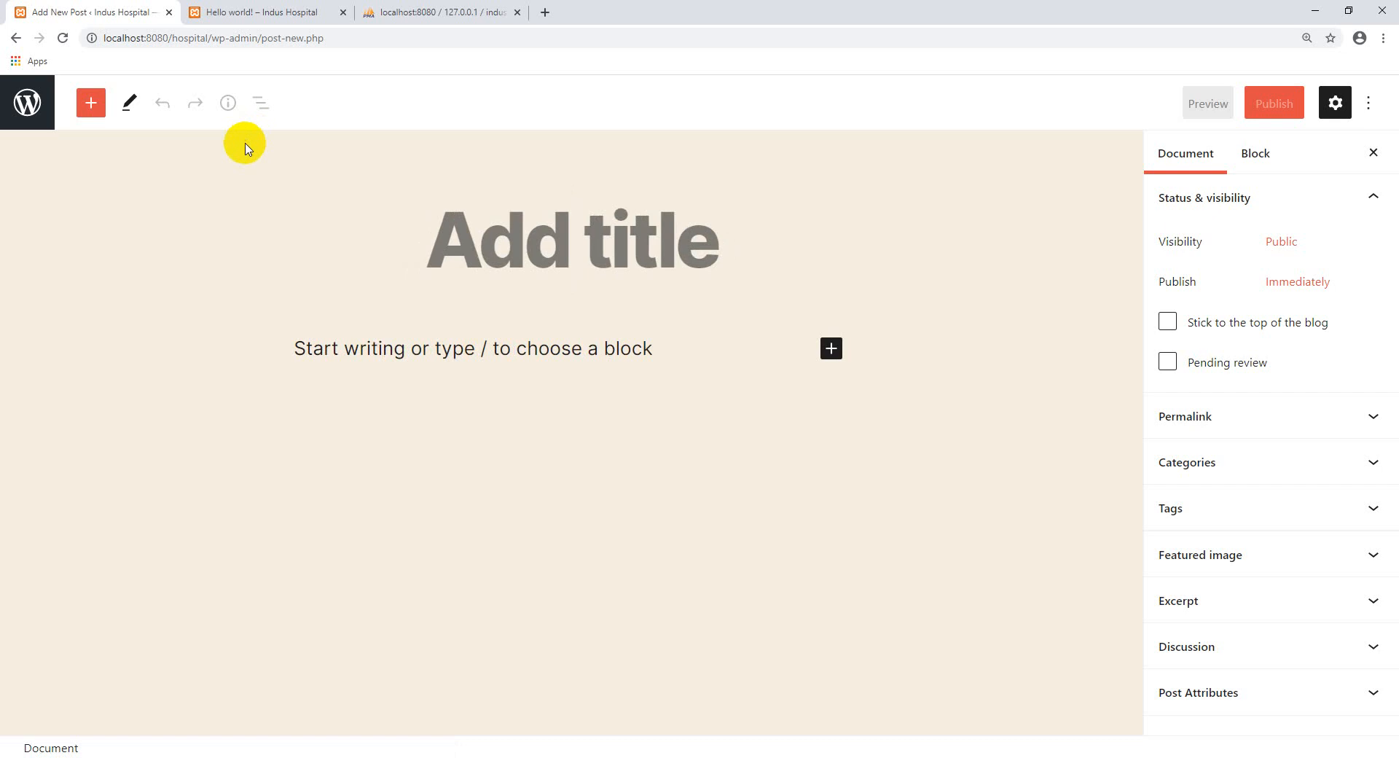
pyautogui.click(528, 268)
pyautogui.click(528, 268)
pyautogui.write('Ca')
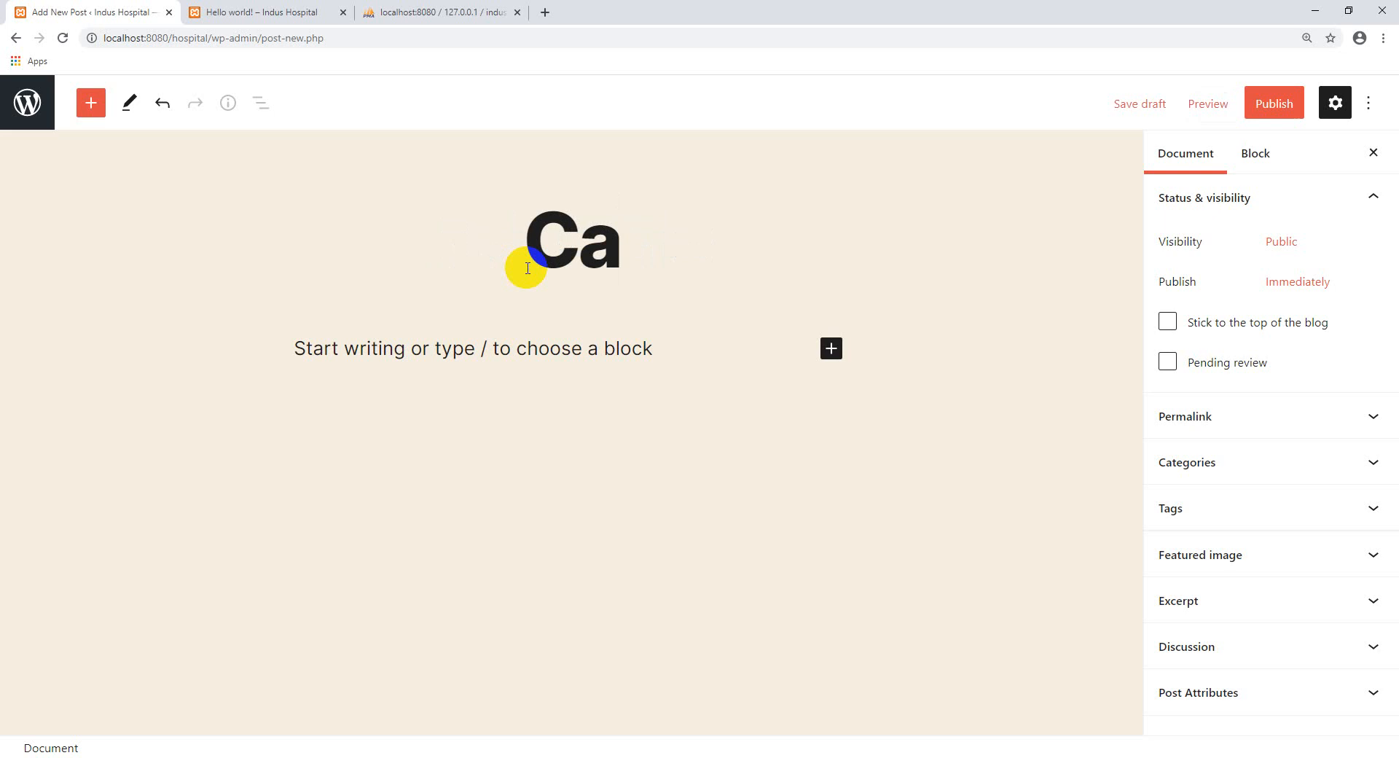
pyautogui.press('BackSpace')
pyautogui.press('BackSpace')
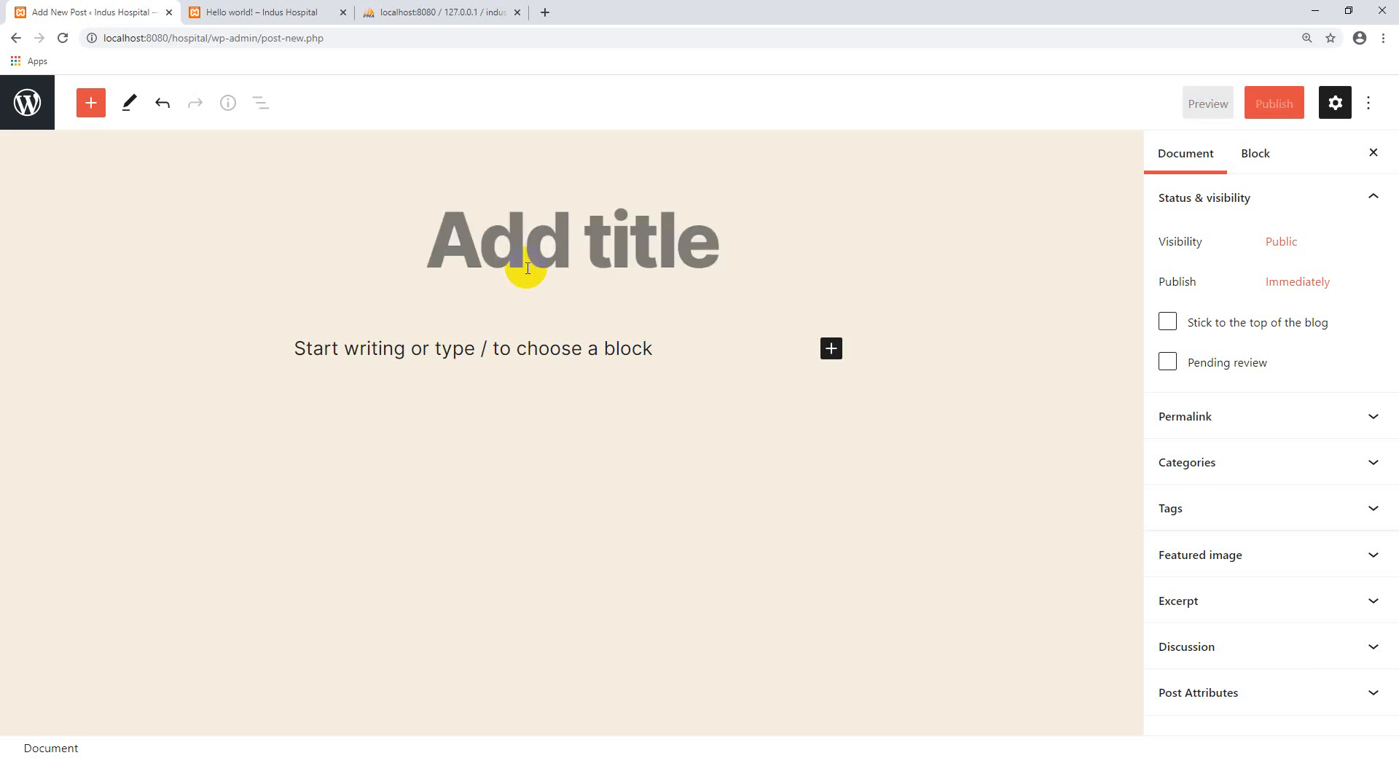
pyautogui.write('cause ')
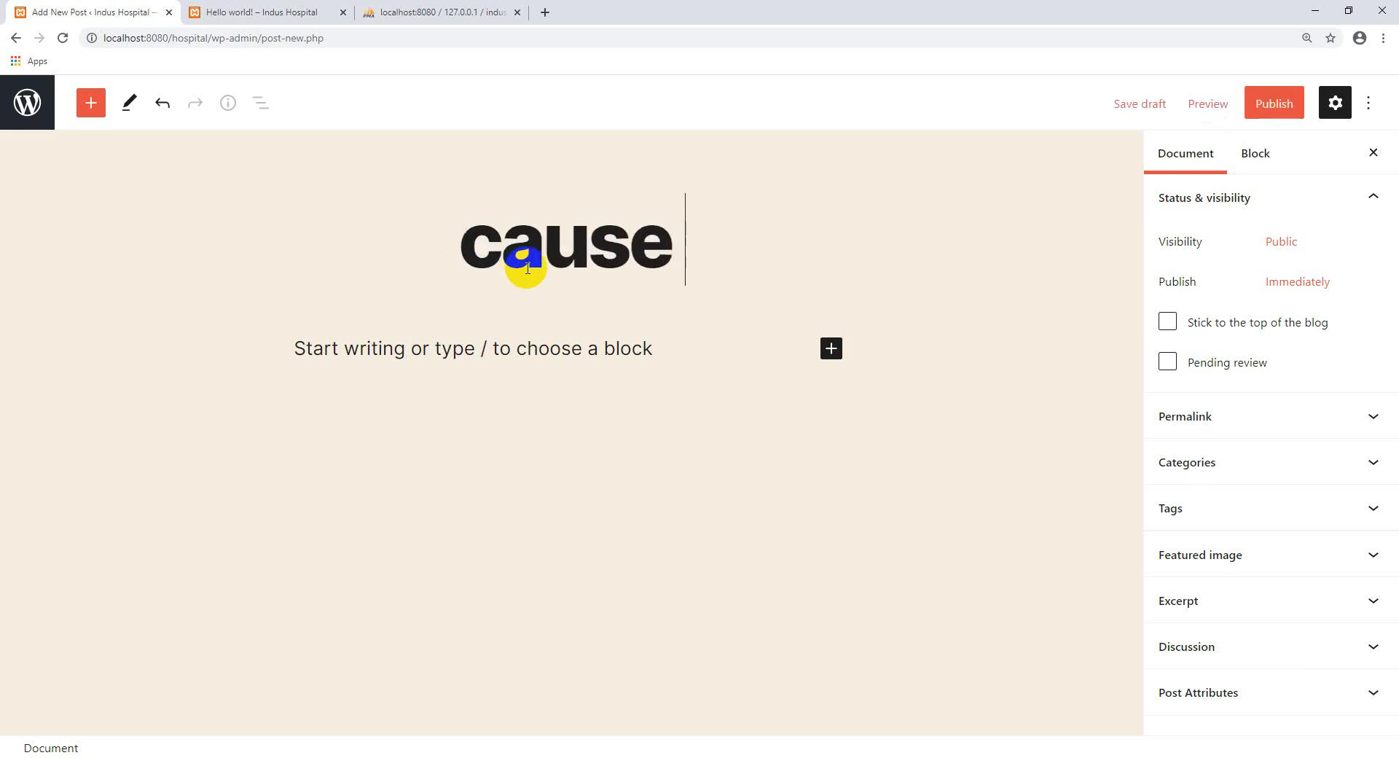
pyautogui.write('t')
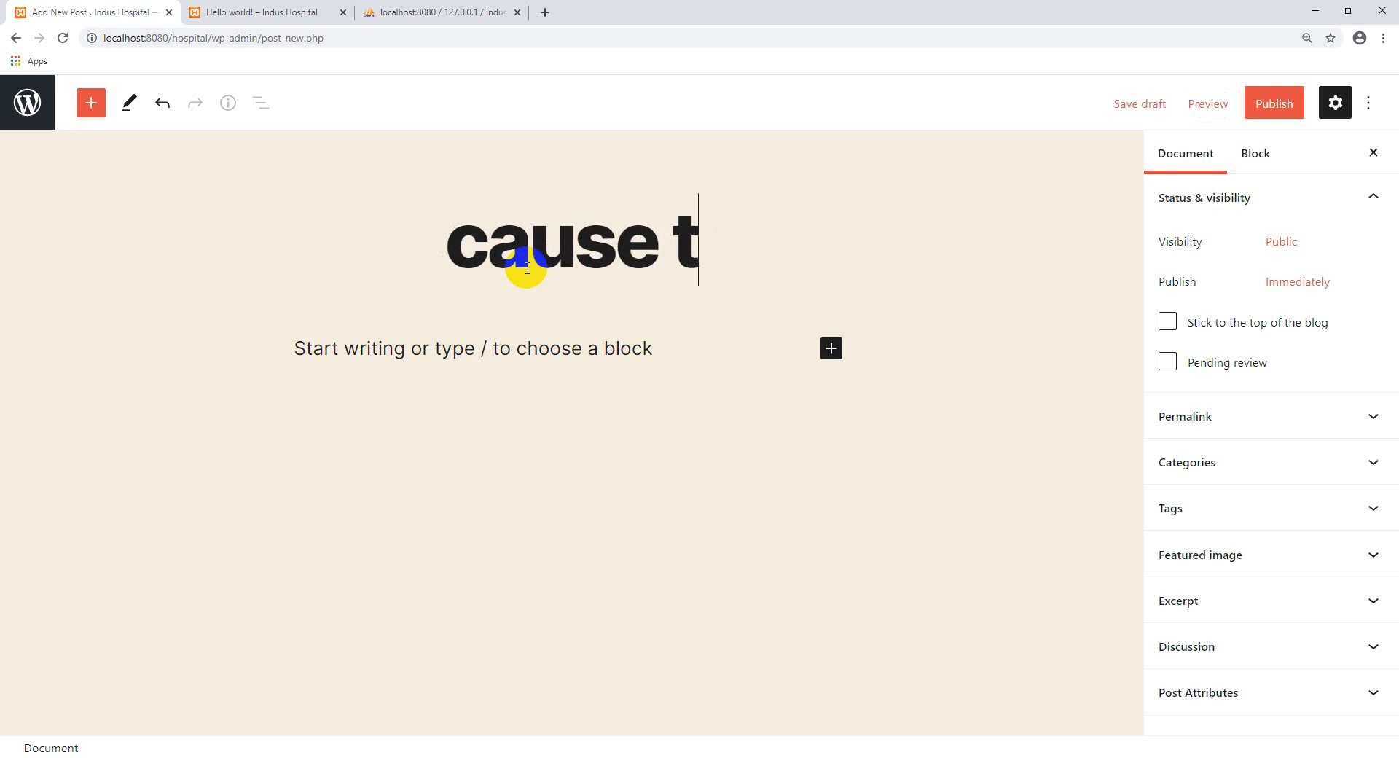
pyautogui.press('BackSpace')
pyautogui.write('o')
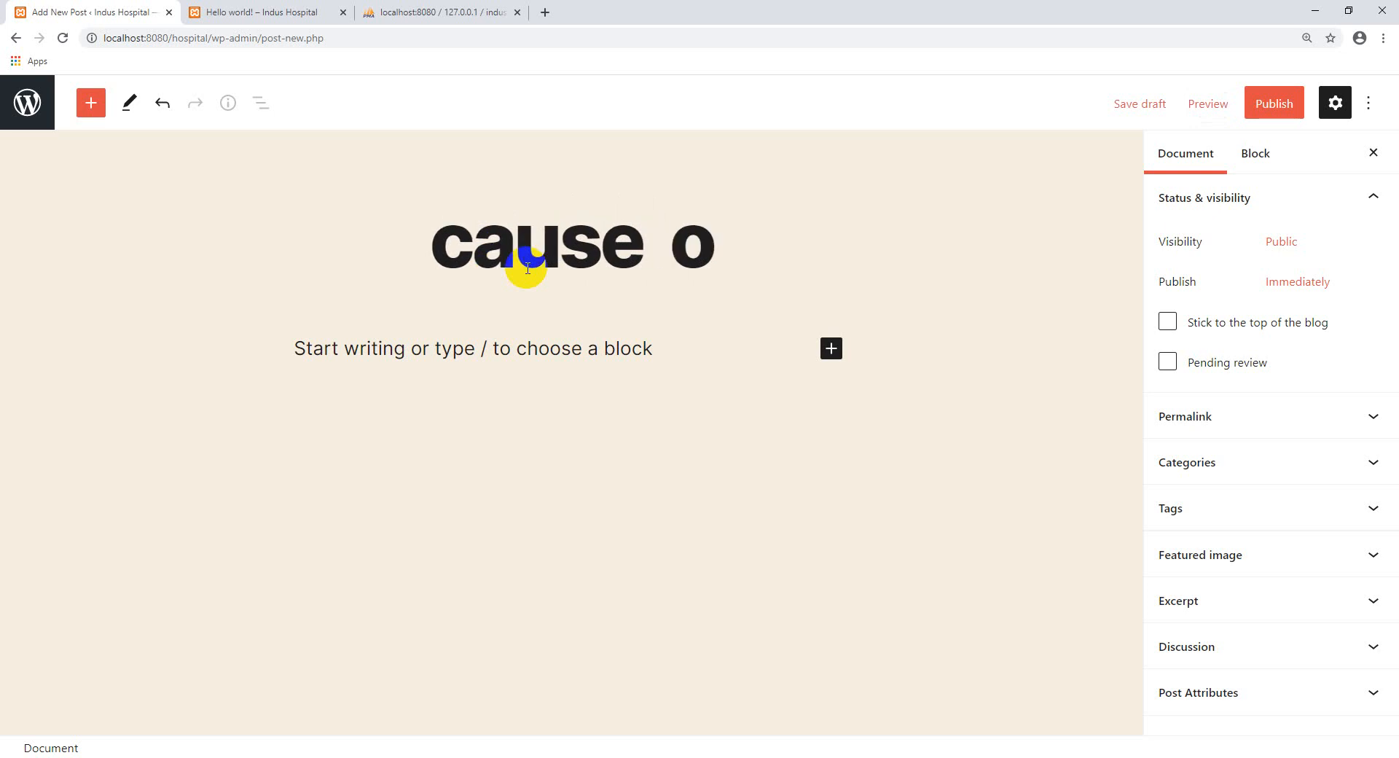
pyautogui.write('f Live')
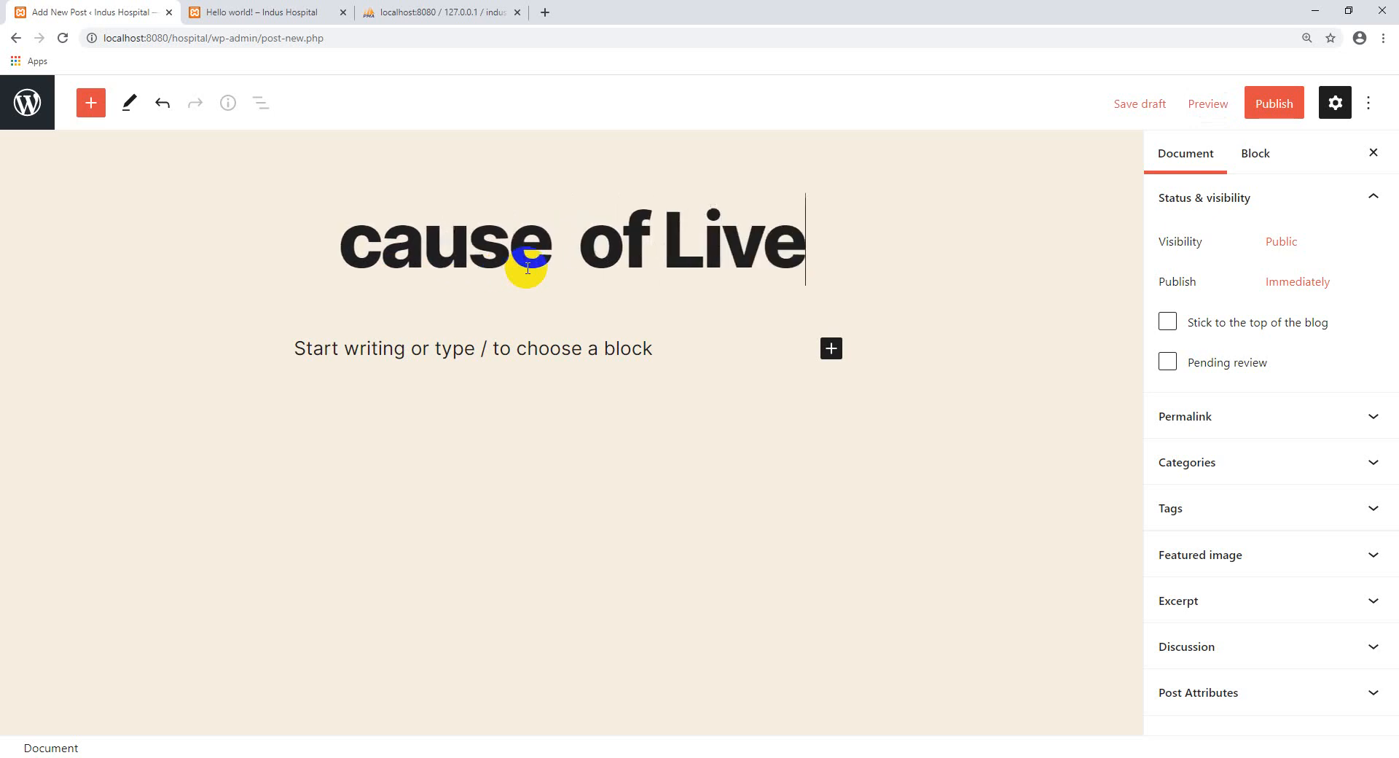
pyautogui.write('r ')
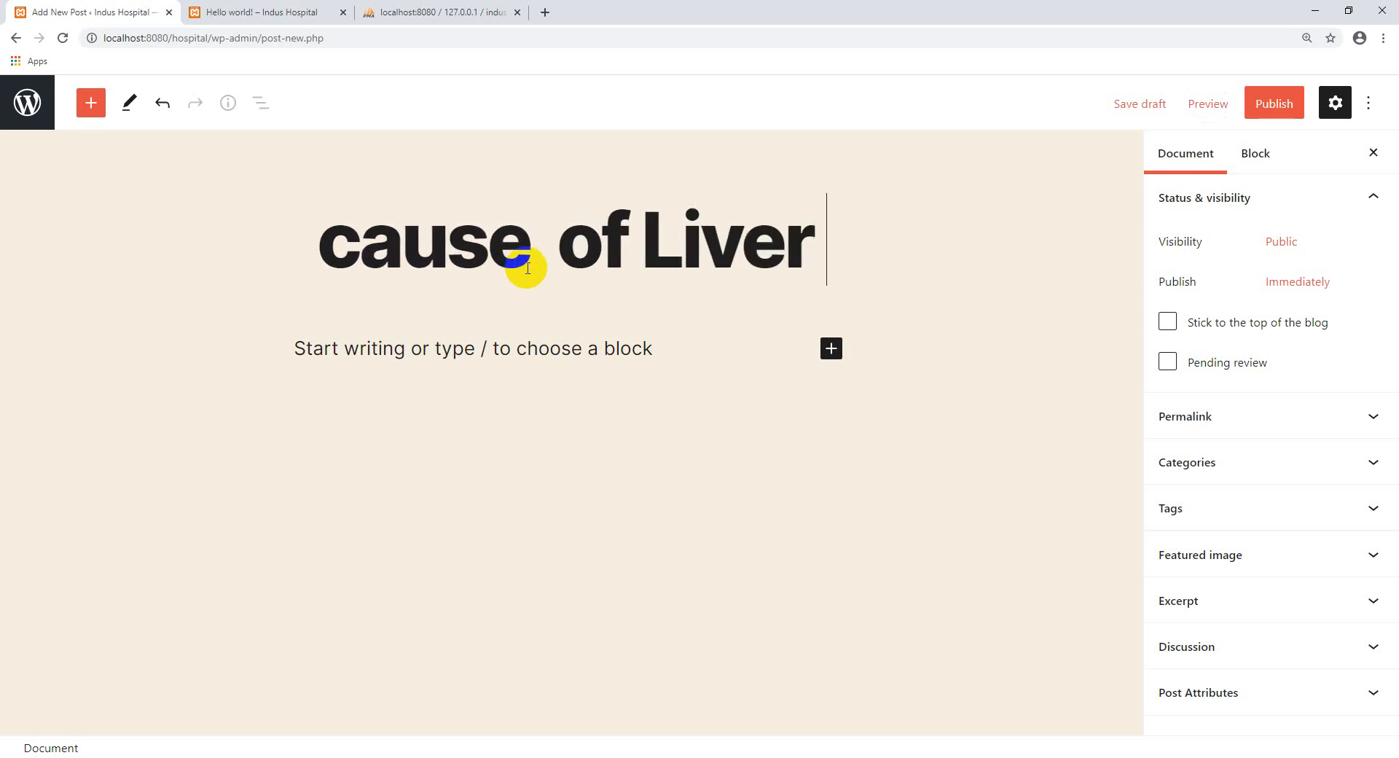
pyautogui.write('Pain')
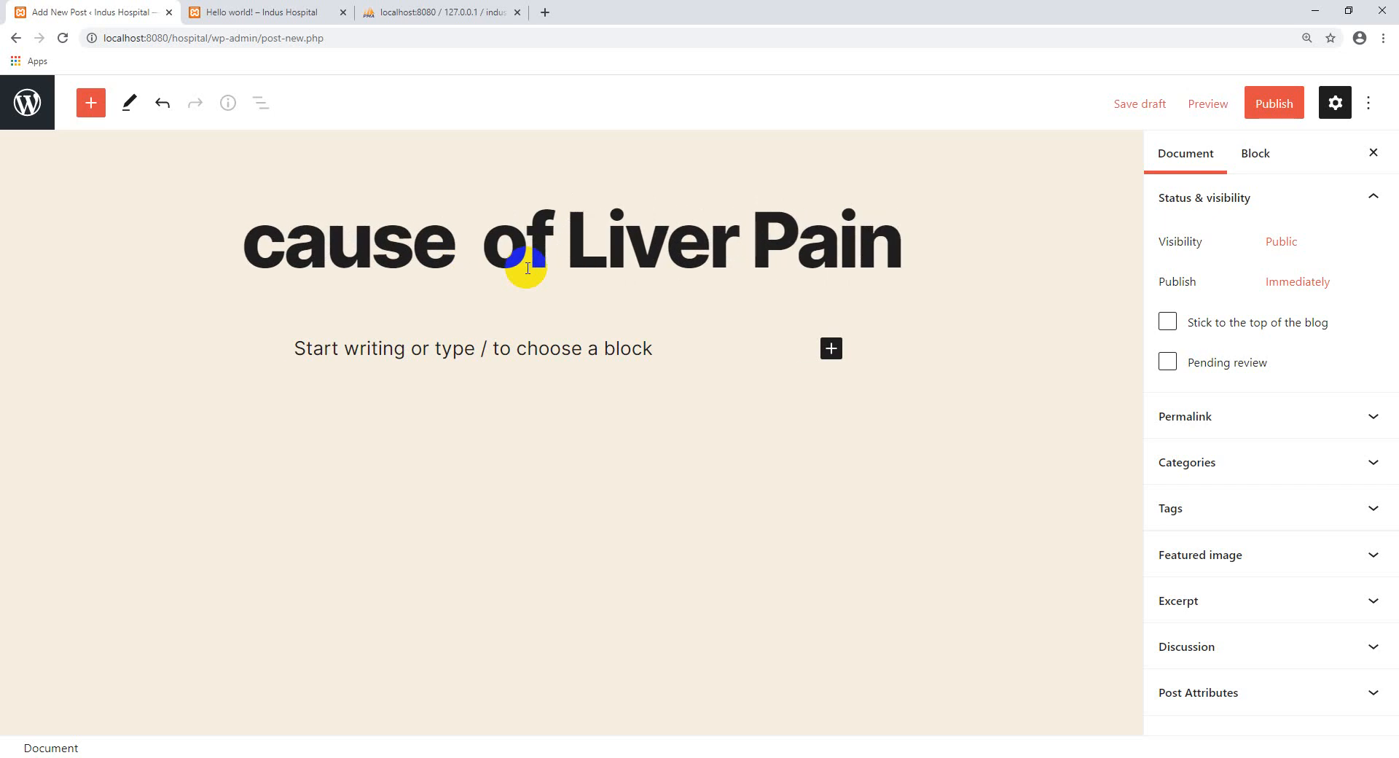
# Start the post's body paragraph, search the web for "lorem ipsum" and open lipsum.com.
pyautogui.click(459, 350)
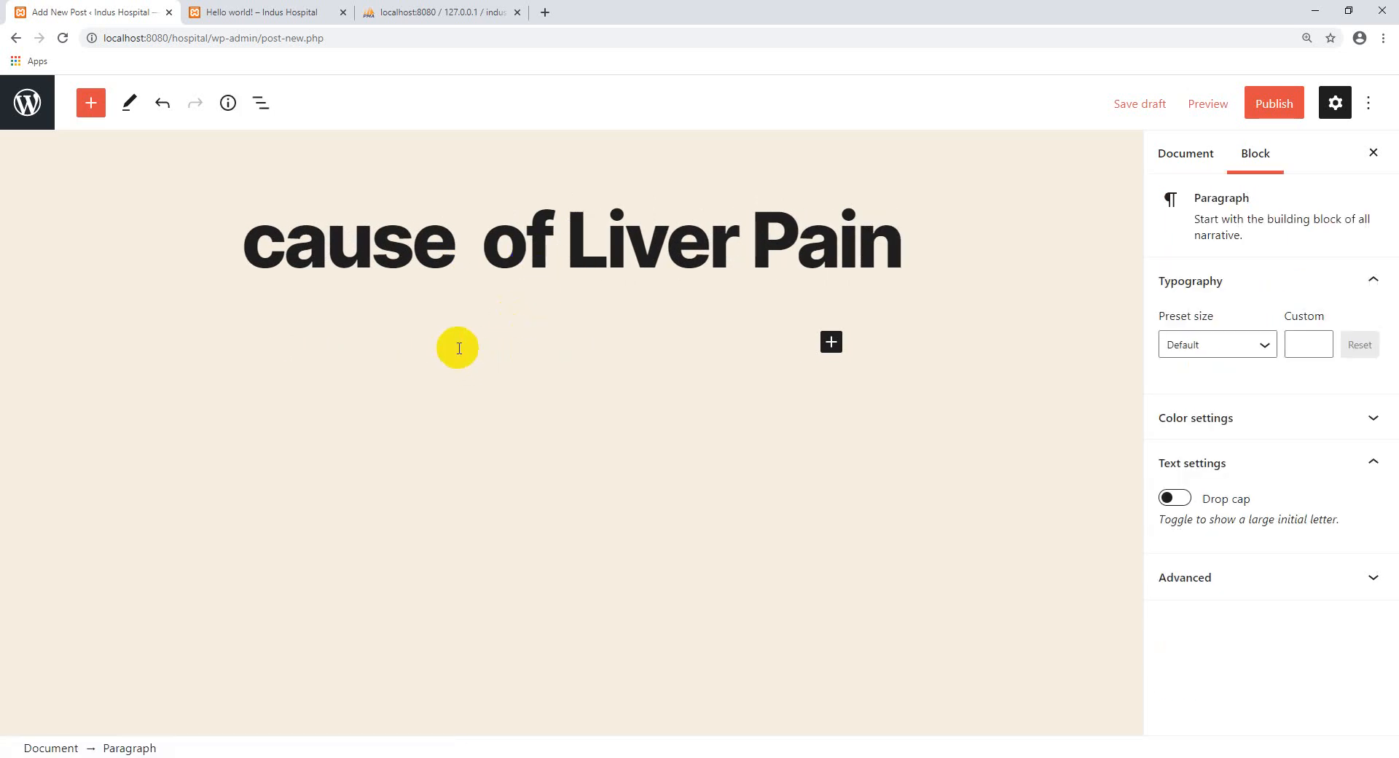
pyautogui.click(544, 13)
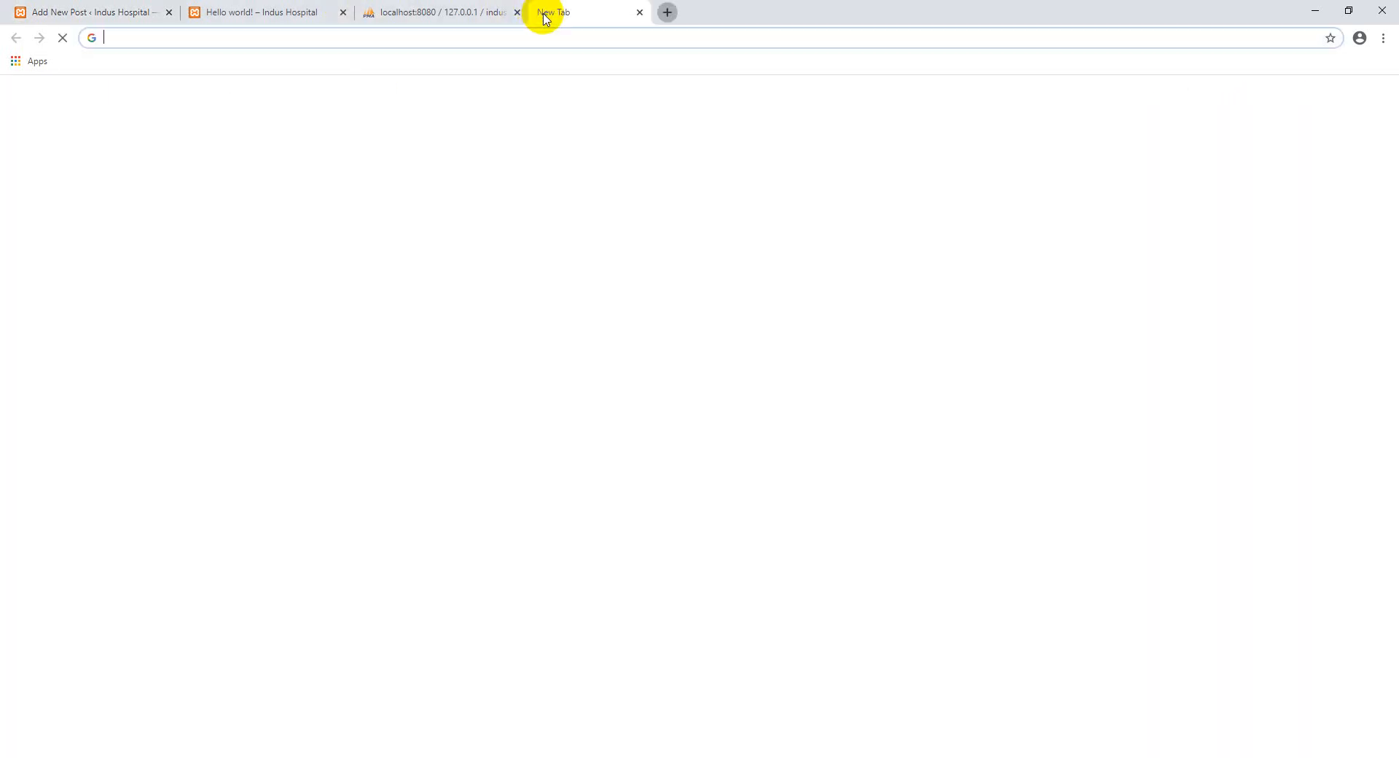
pyautogui.write('lo')
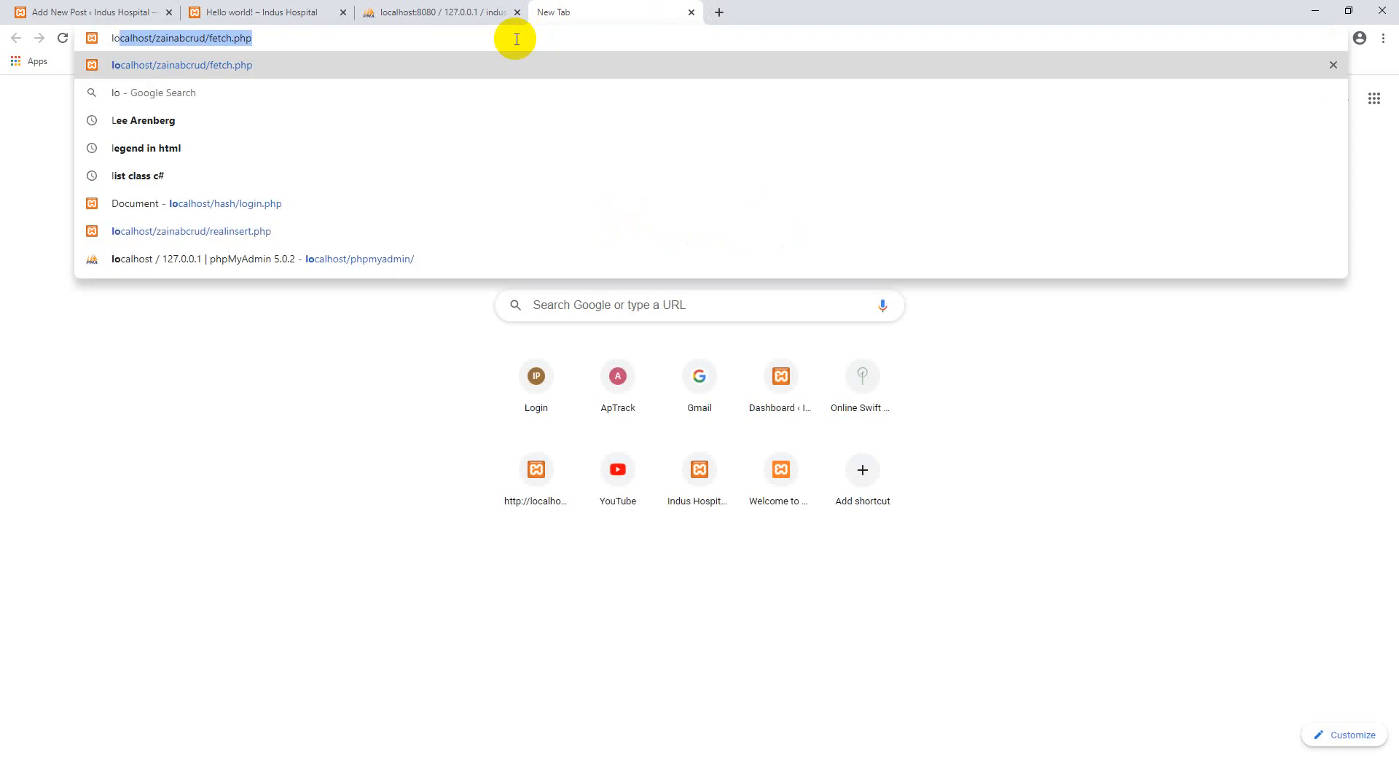
pyautogui.write('rem')
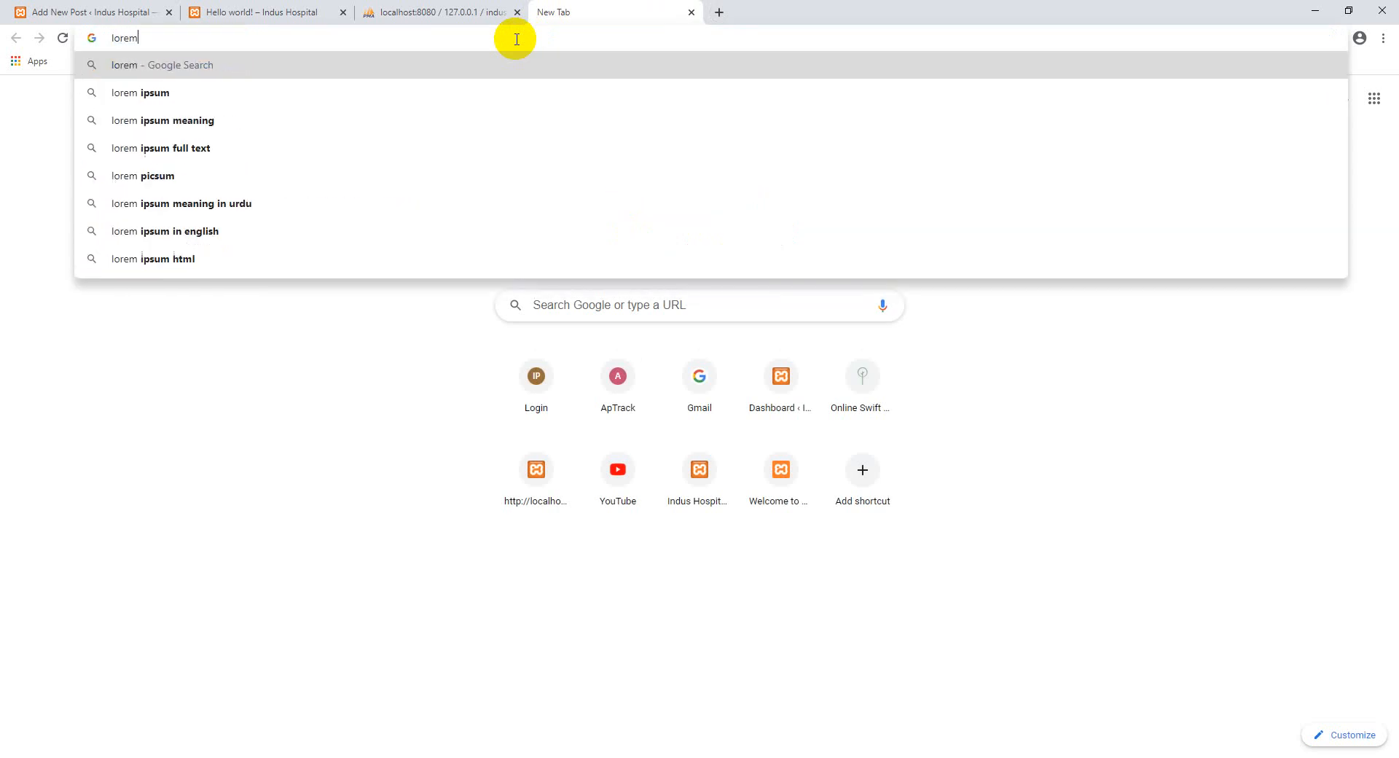
pyautogui.press('Down')
pyautogui.press('Return')
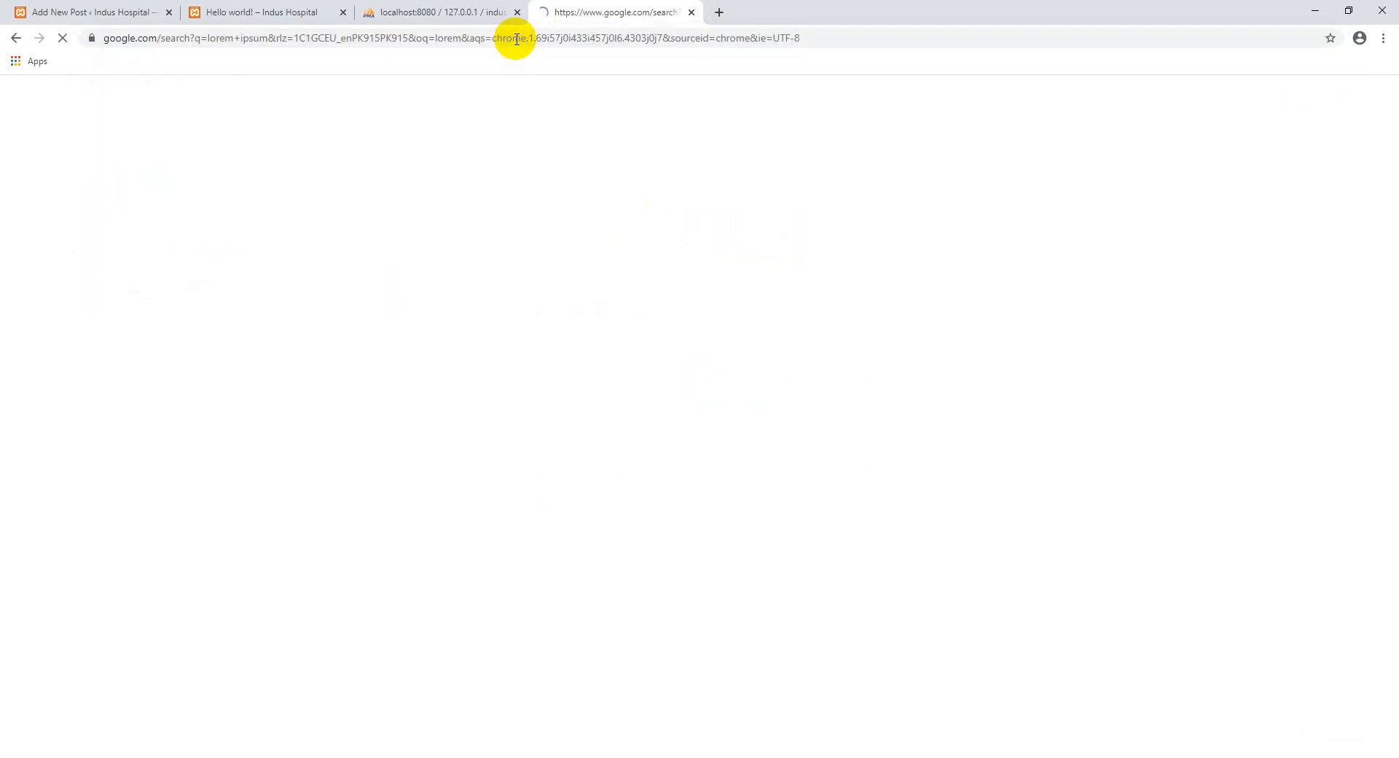
pyautogui.click(242, 235)
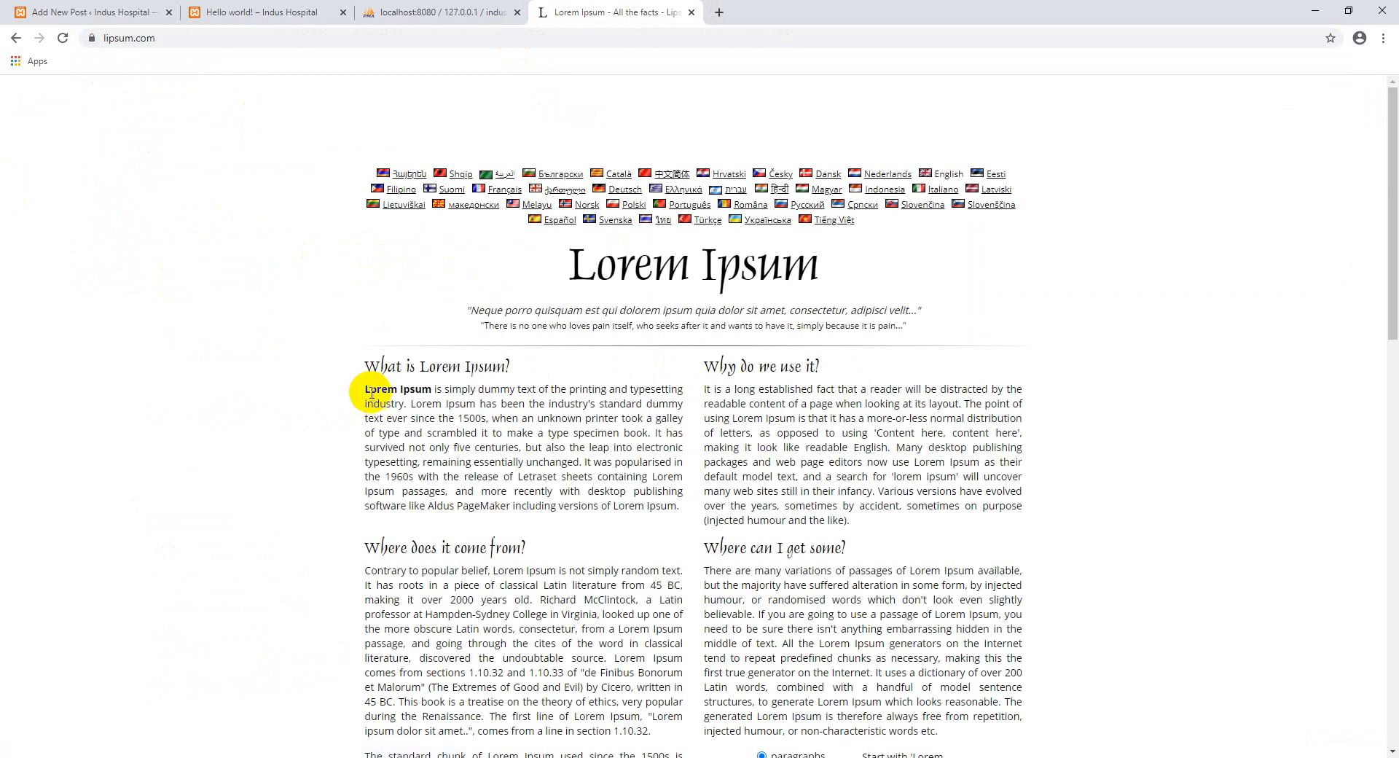
# Copy the "What is Lorem Ipsum?" paragraph from the site and paste it twice into the post body.
pyautogui.moveTo(365, 385); pyautogui.dragTo(678, 508)
pyautogui.hotkey('ctrl', 'c')
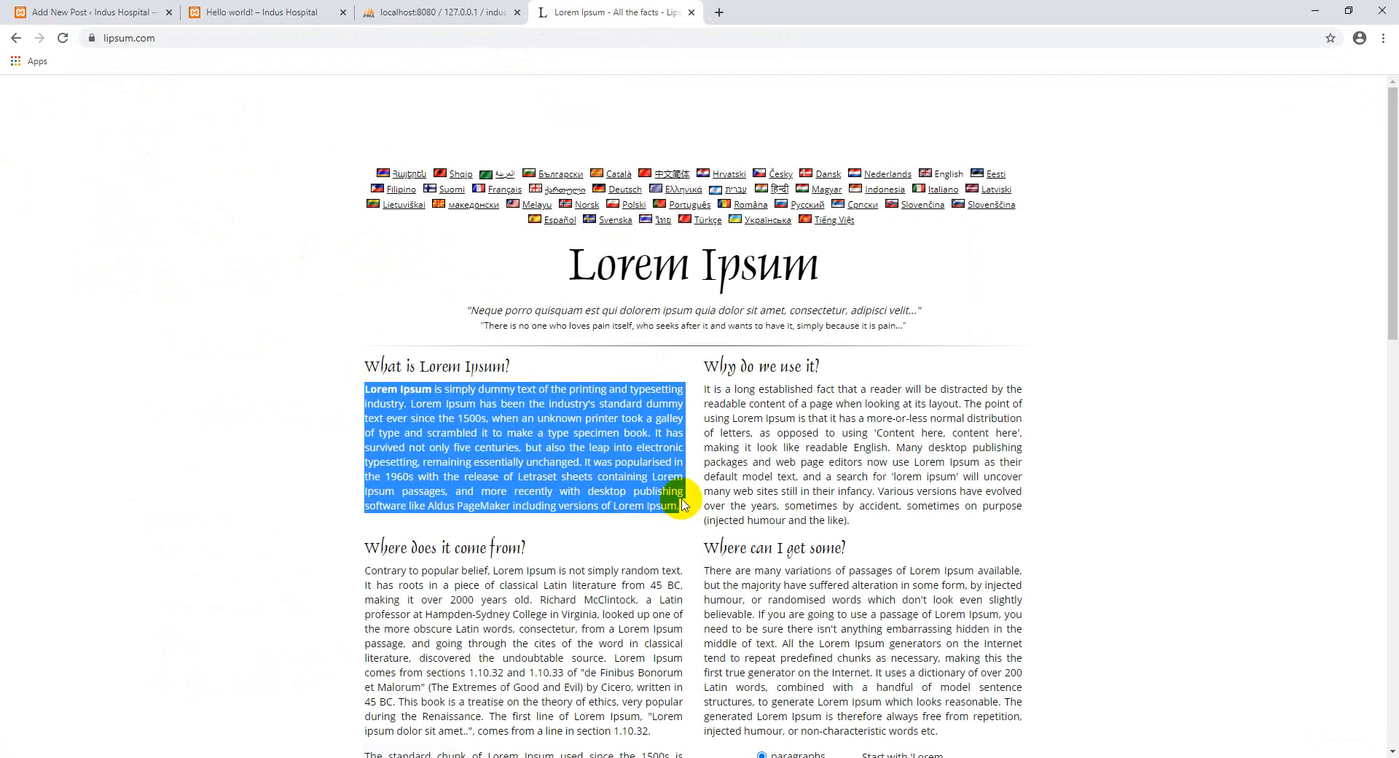
pyautogui.click(98, 12)
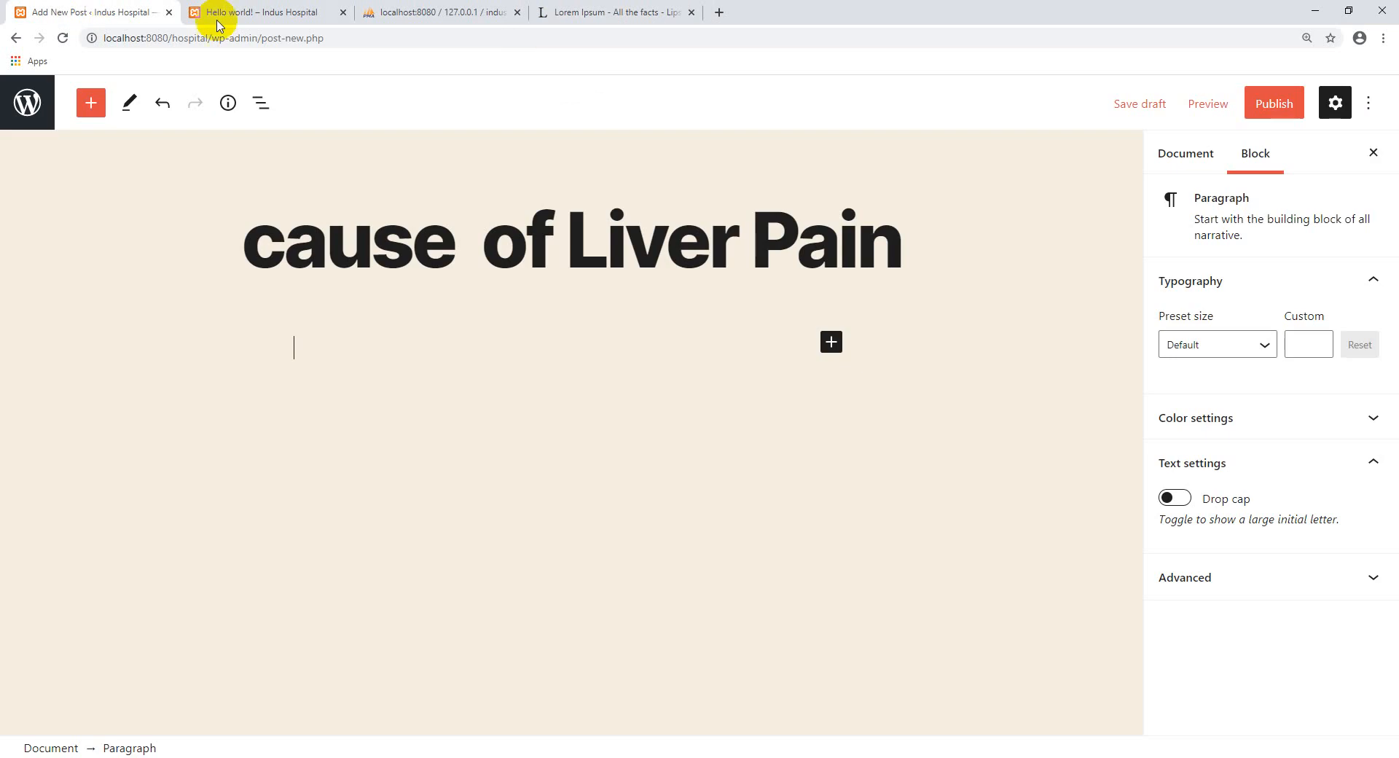
pyautogui.hotkey('ctrl', 'v')
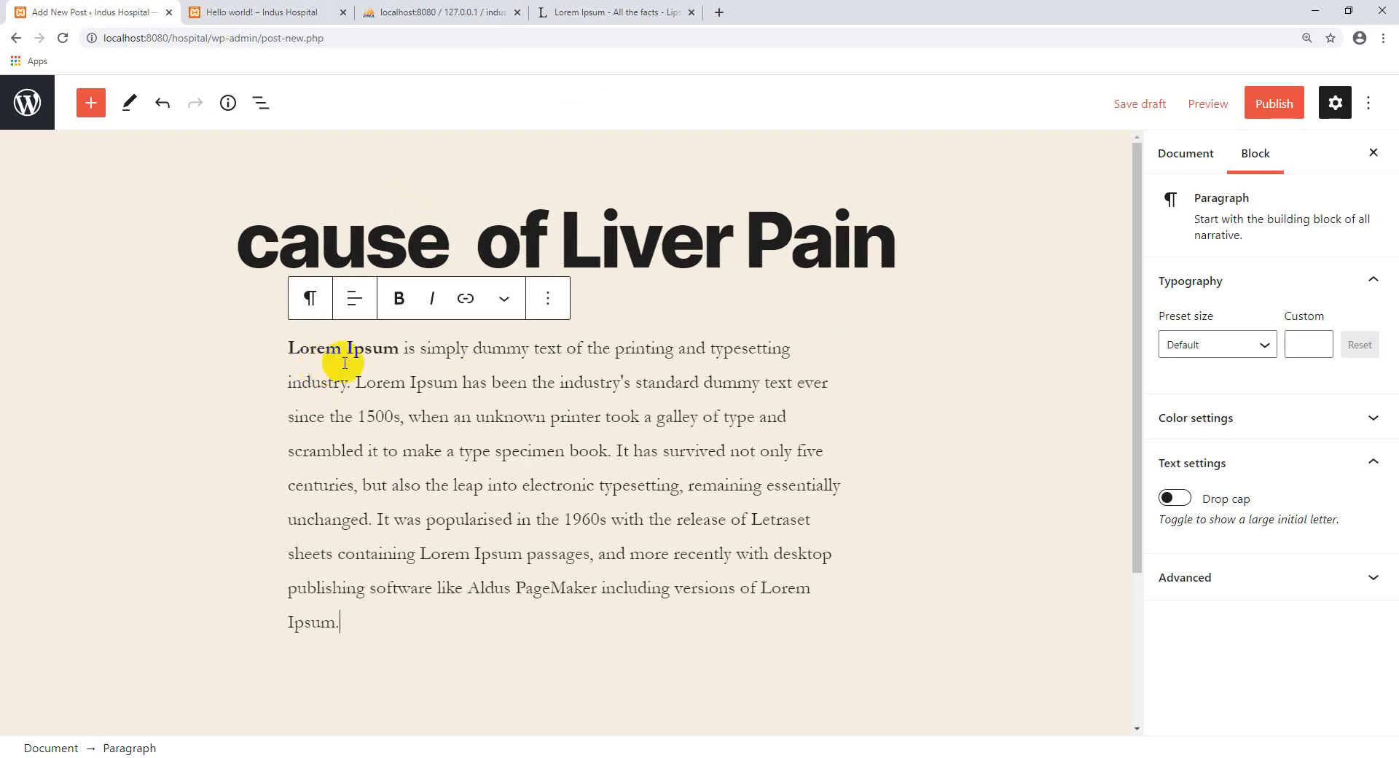
pyautogui.hotkey('ctrl', 'v')
# Center-align the text of the Lorem Ipsum paragraph in the post body.
pyautogui.scroll(4, 510, 386)
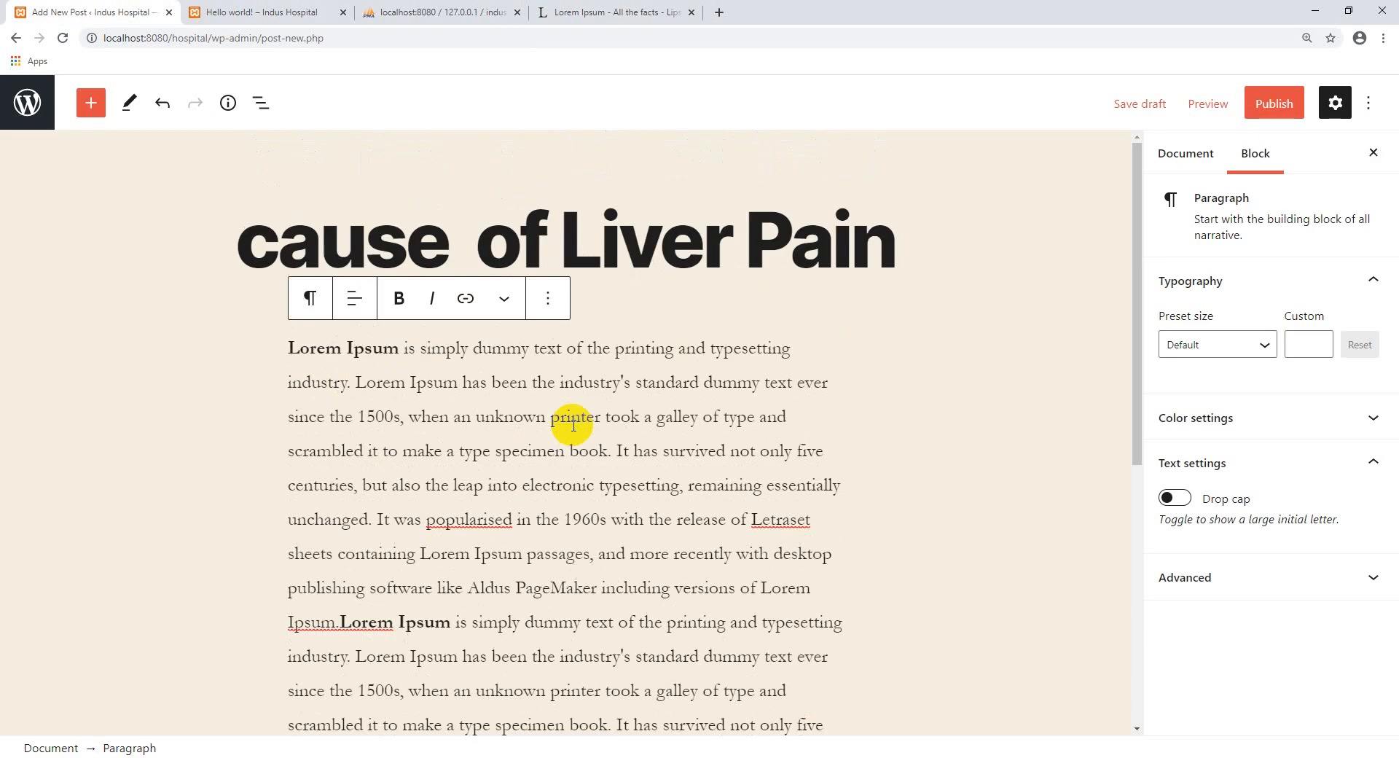
pyautogui.click(358, 298)
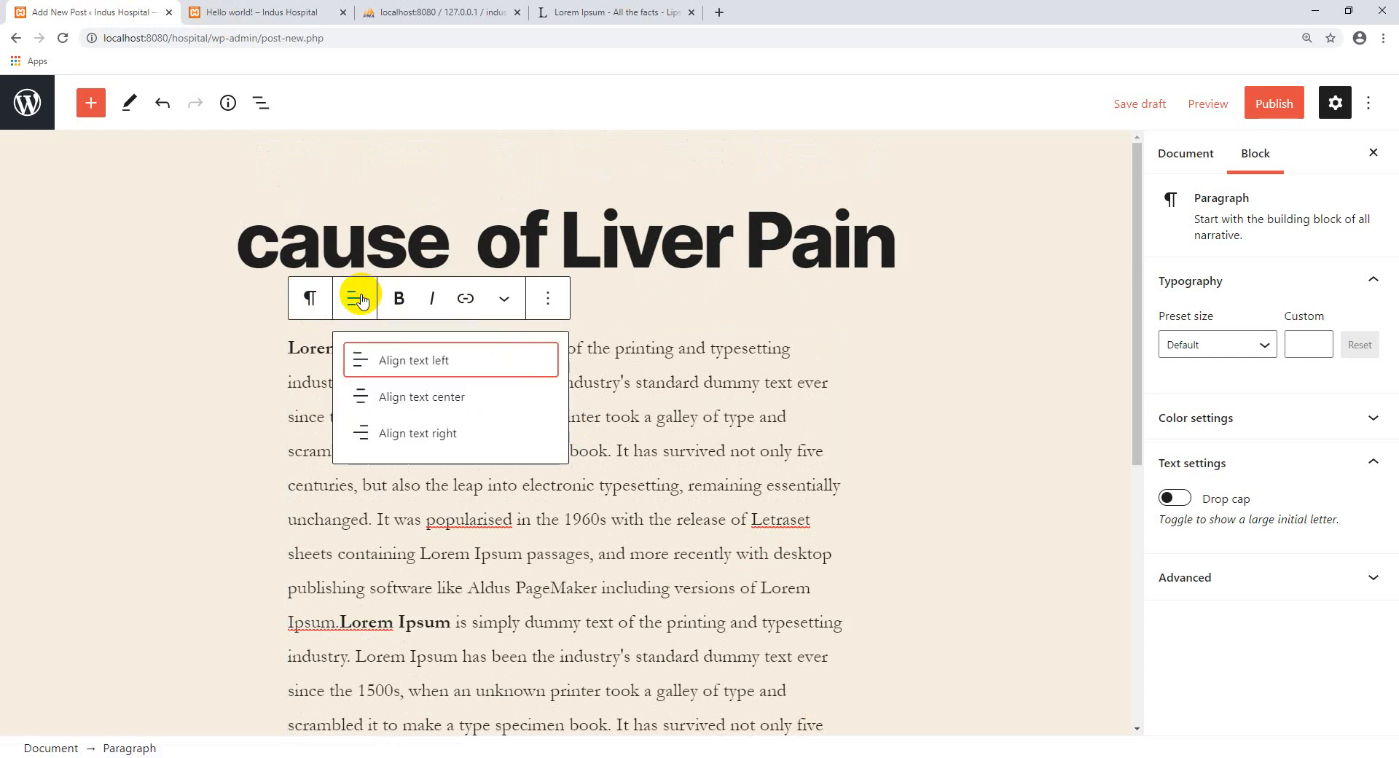
pyautogui.click(434, 401)
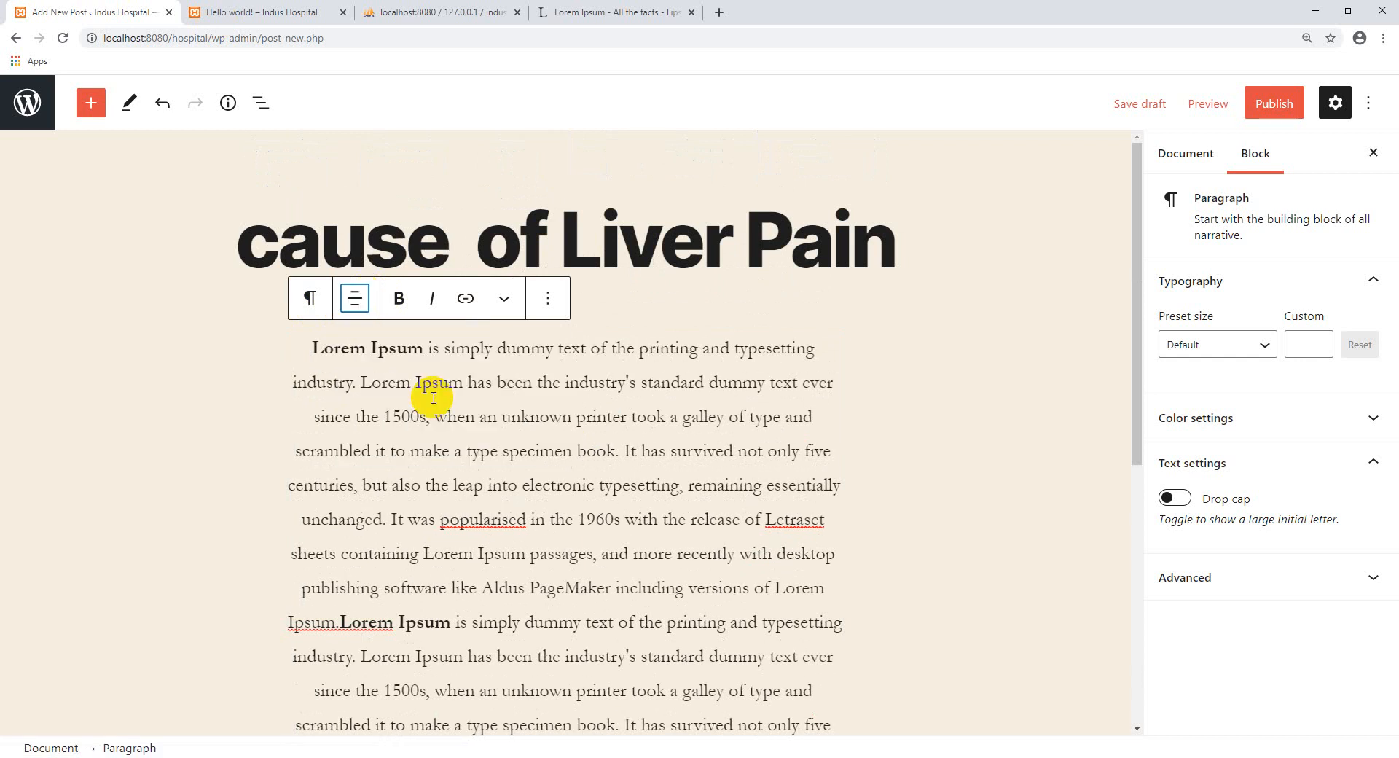
# Left-align the text of the Lorem Ipsum paragraph in the post body.
pyautogui.click(354, 299)
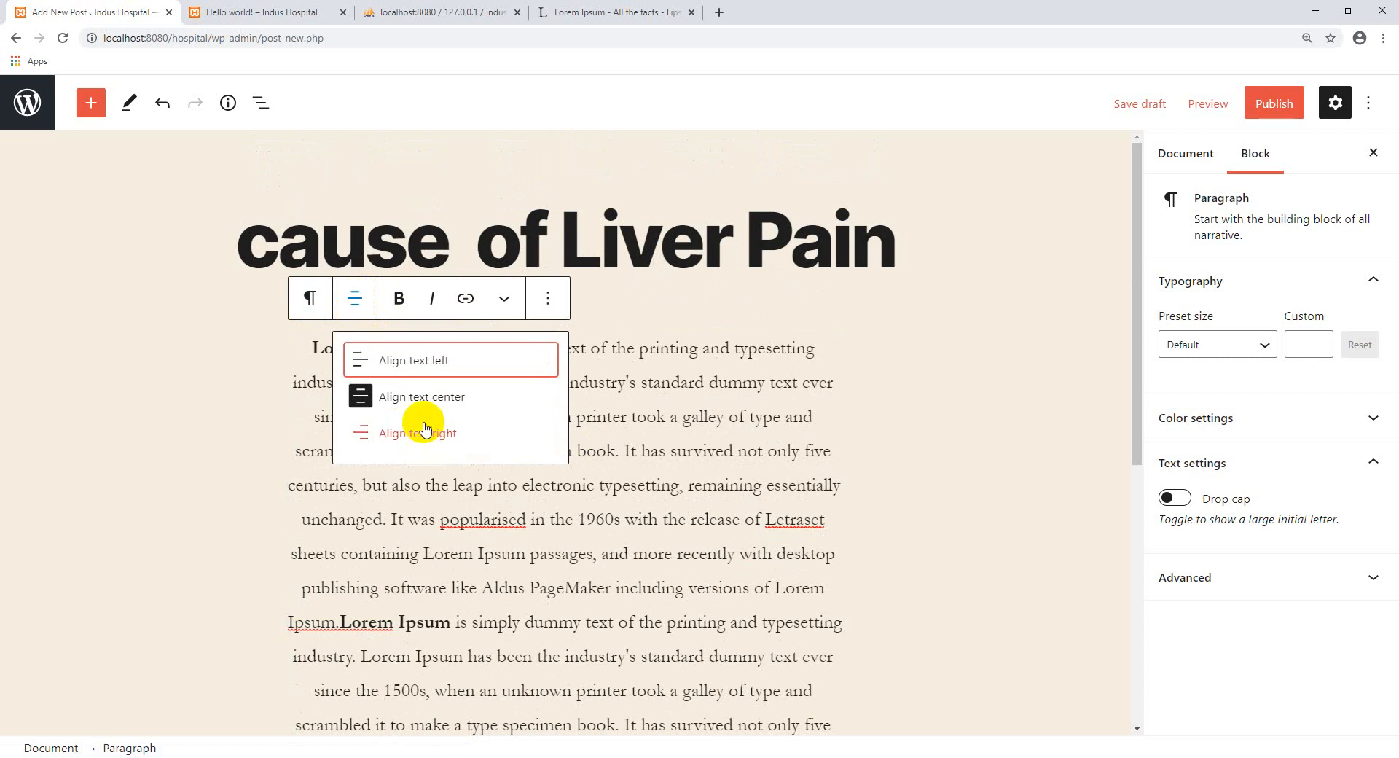
pyautogui.click(505, 299)
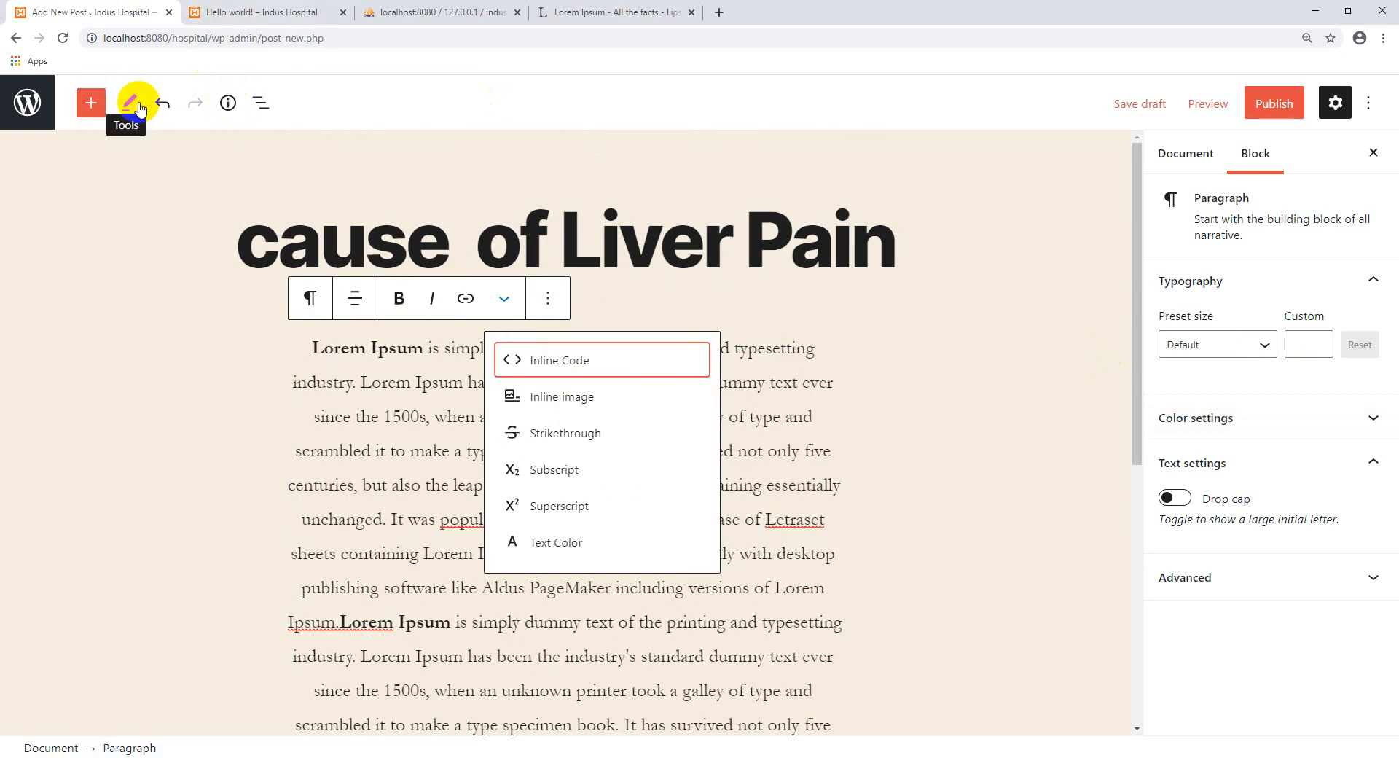
pyautogui.click(124, 106)
pyautogui.click(478, 445)
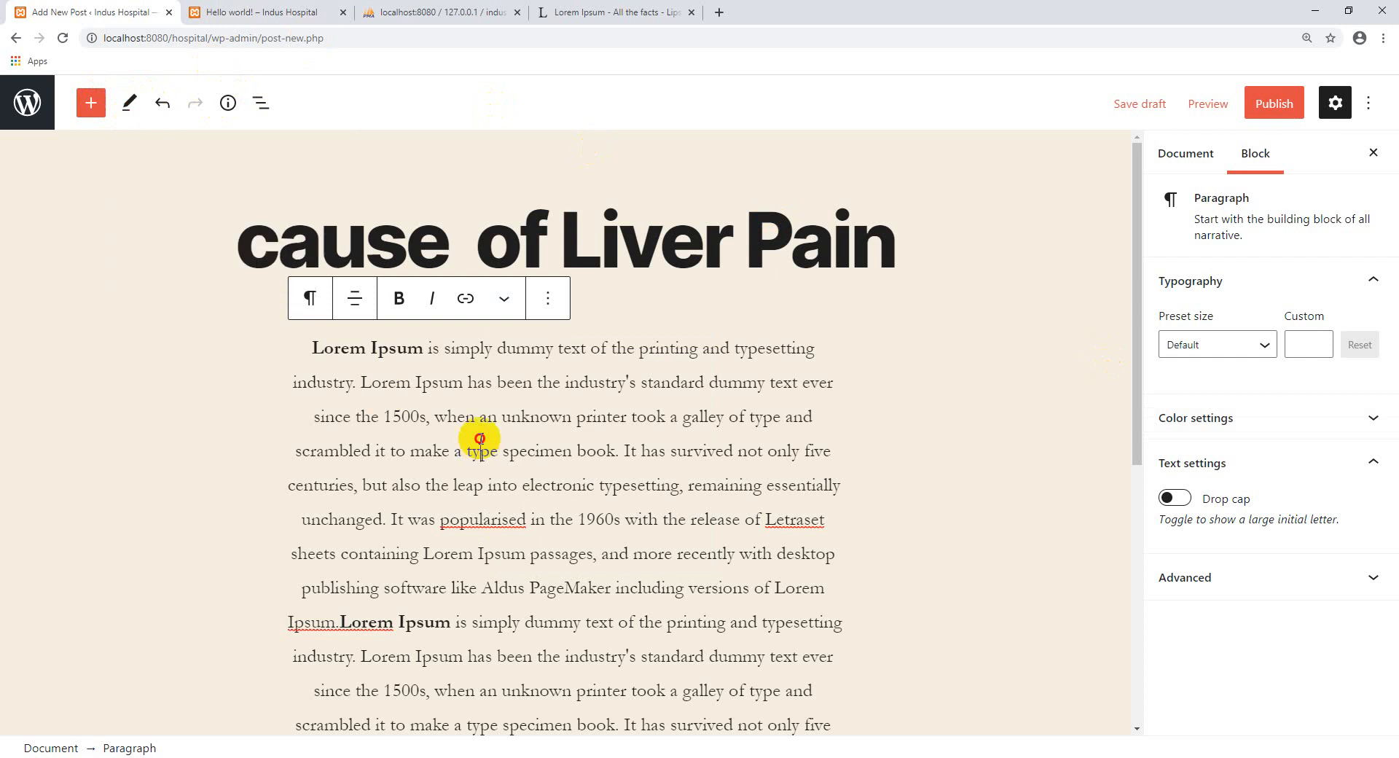
pyautogui.click(347, 307)
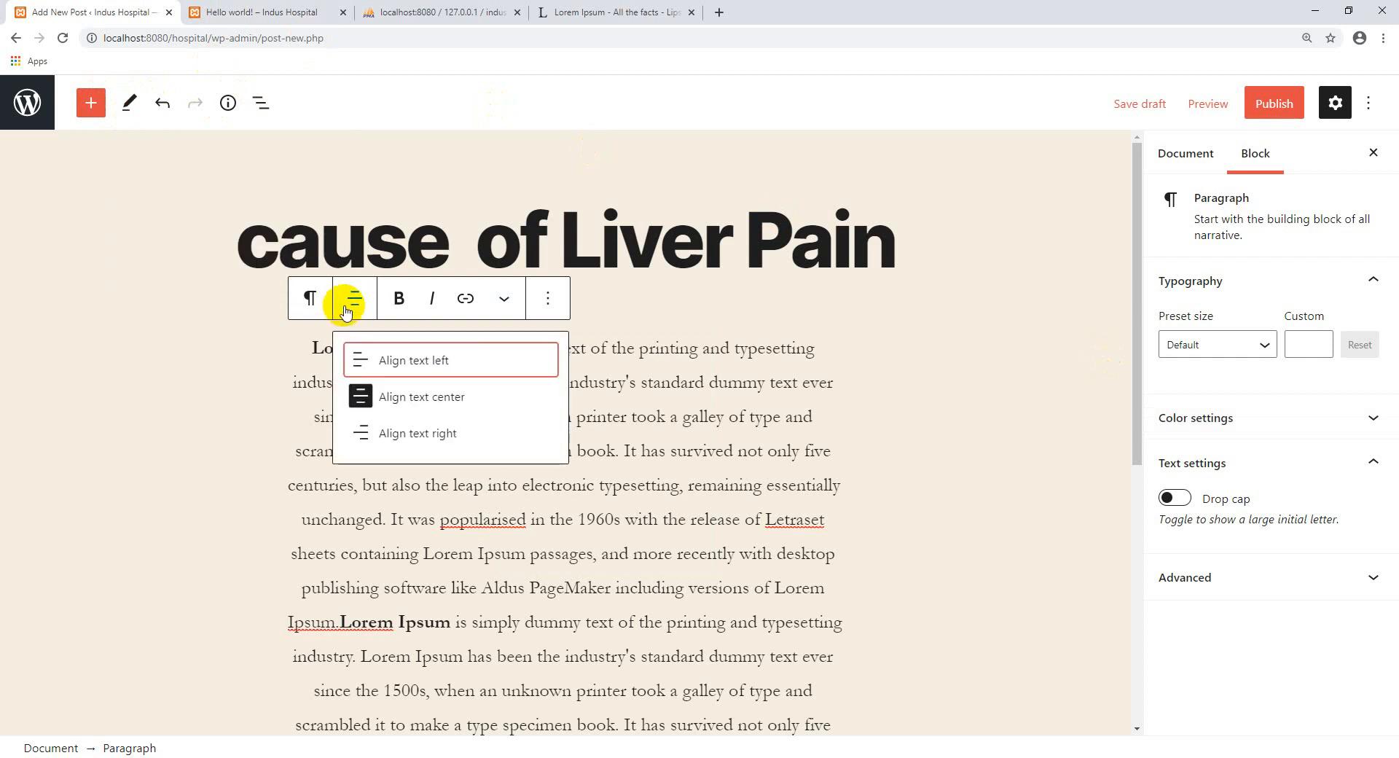
pyautogui.click(379, 360)
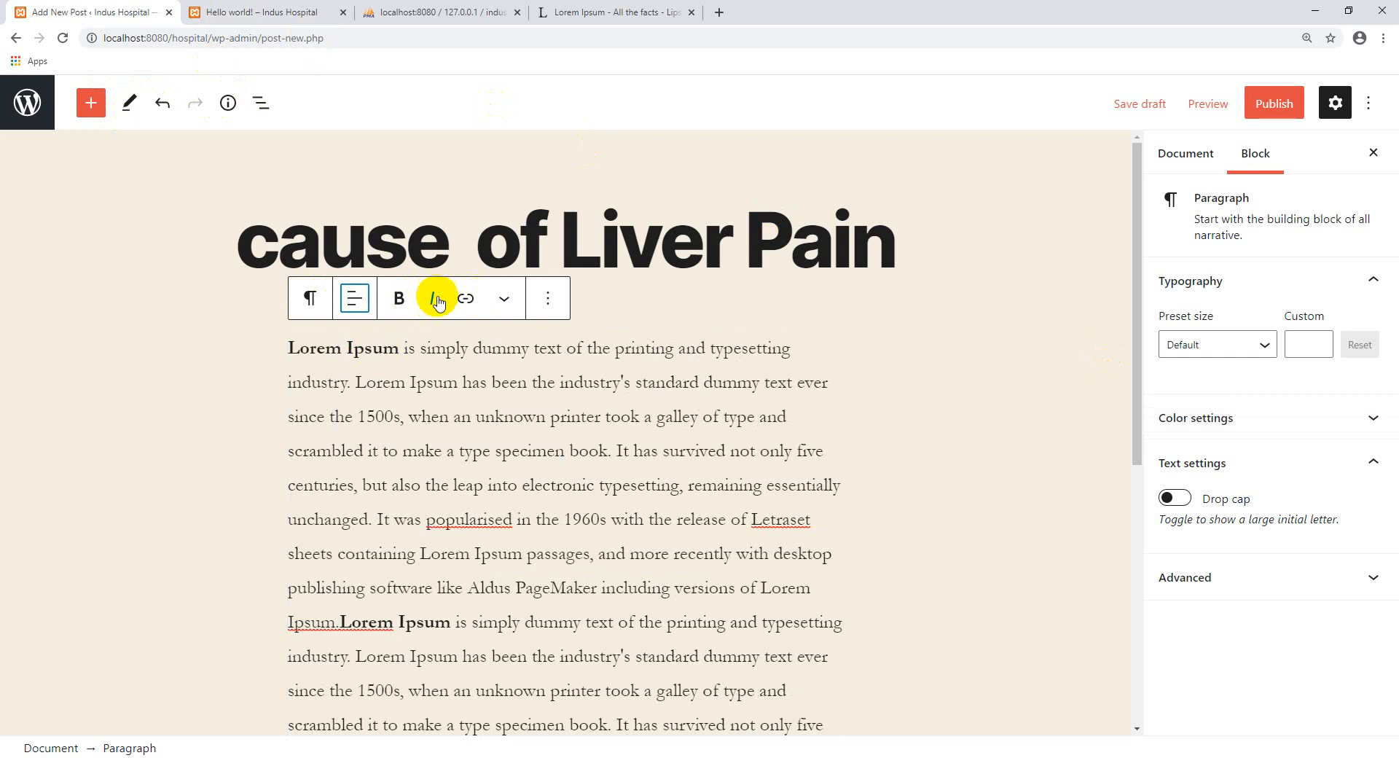
# Examine the paragraph block's extra formatting options and block actions, and look over the post content.
pyautogui.click(502, 303)
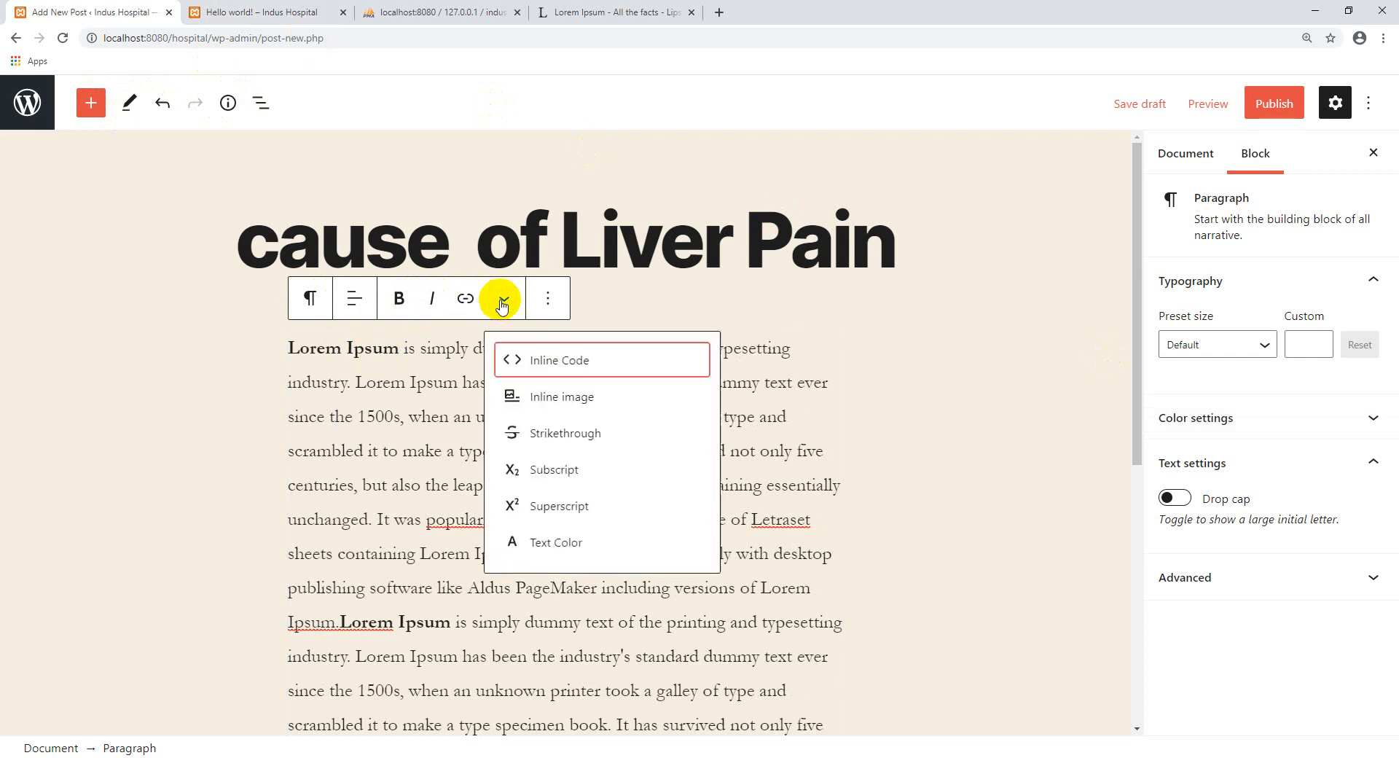
pyautogui.click(547, 299)
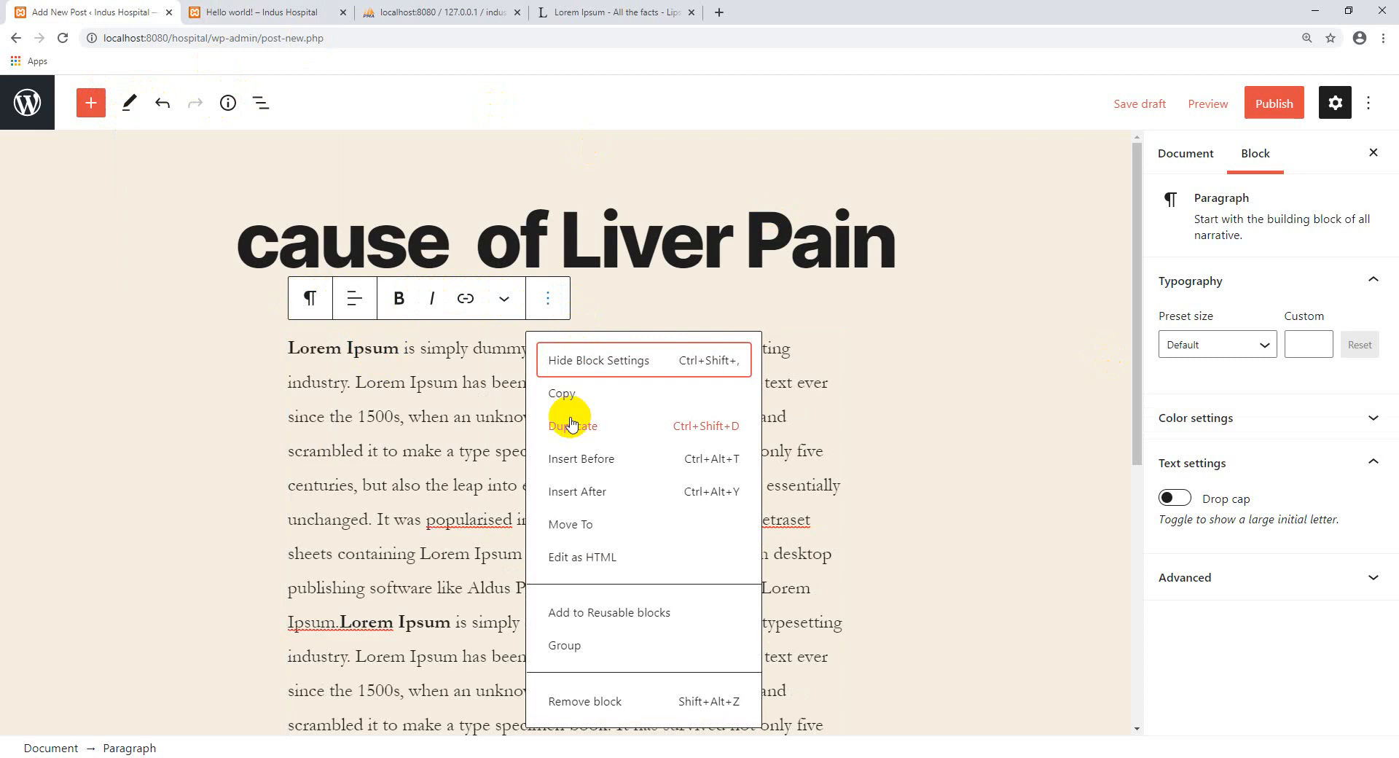
pyautogui.click(614, 298)
pyautogui.scroll(-5, 500, 375)
pyautogui.scroll(5, 499, 374)
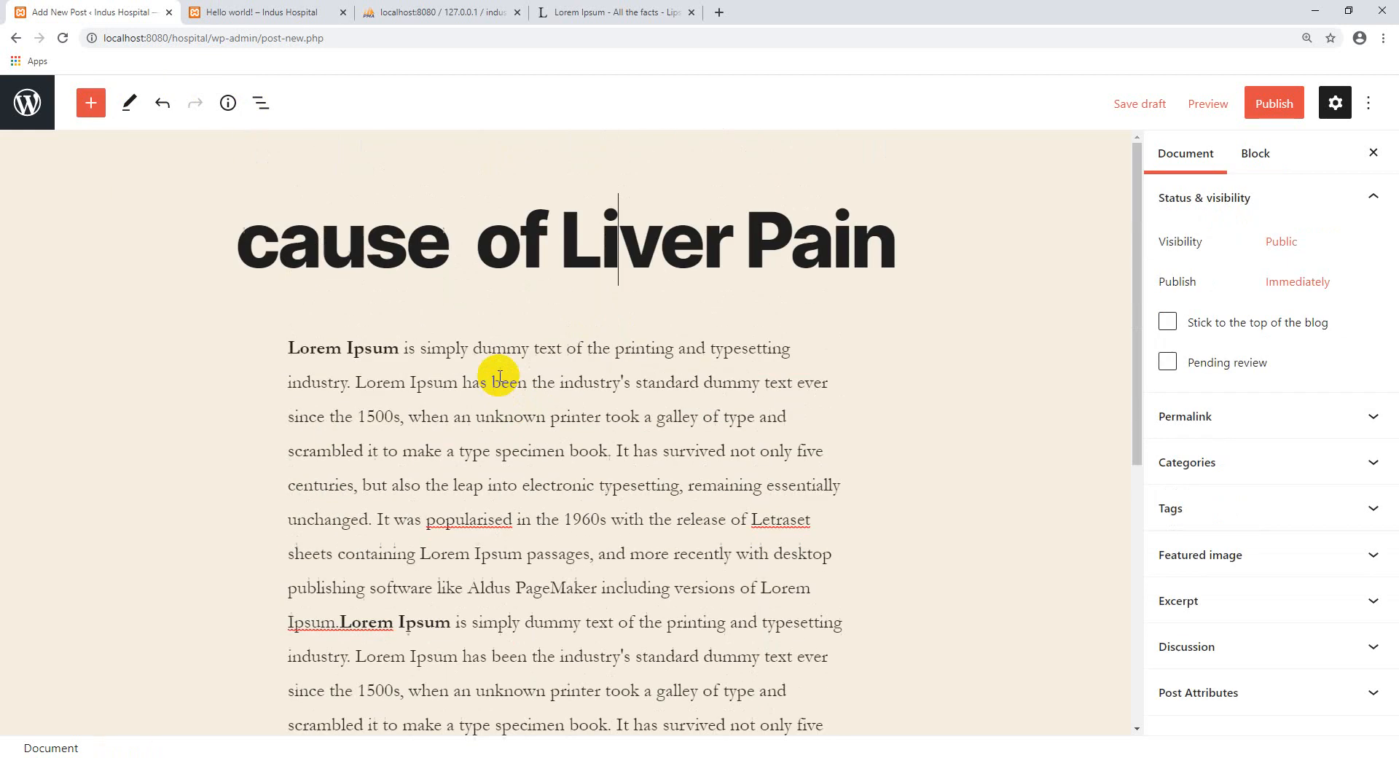
pyautogui.scroll(-4, 688, 430)
pyautogui.scroll(4, 578, 374)
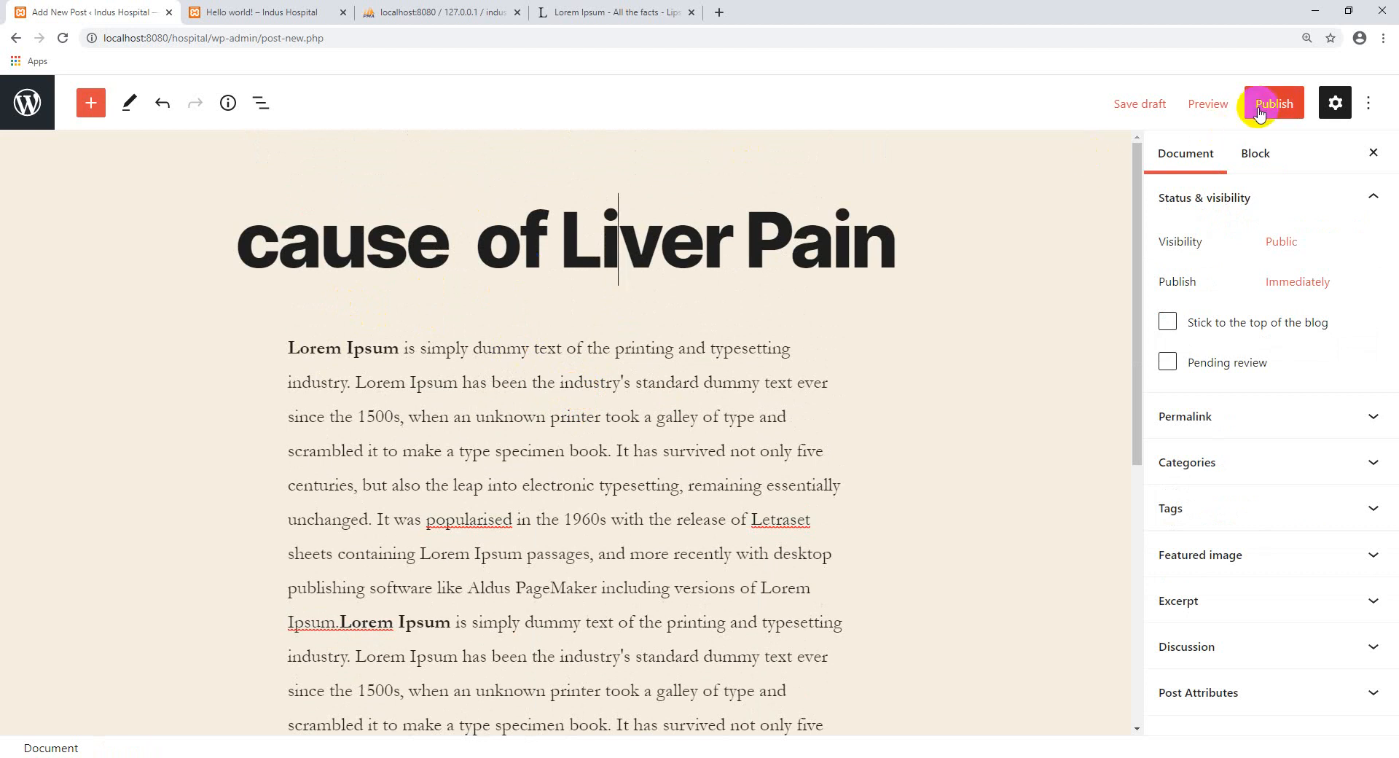
# Preview the post in the Mobile layout and look through its full length.
pyautogui.click(1212, 117)
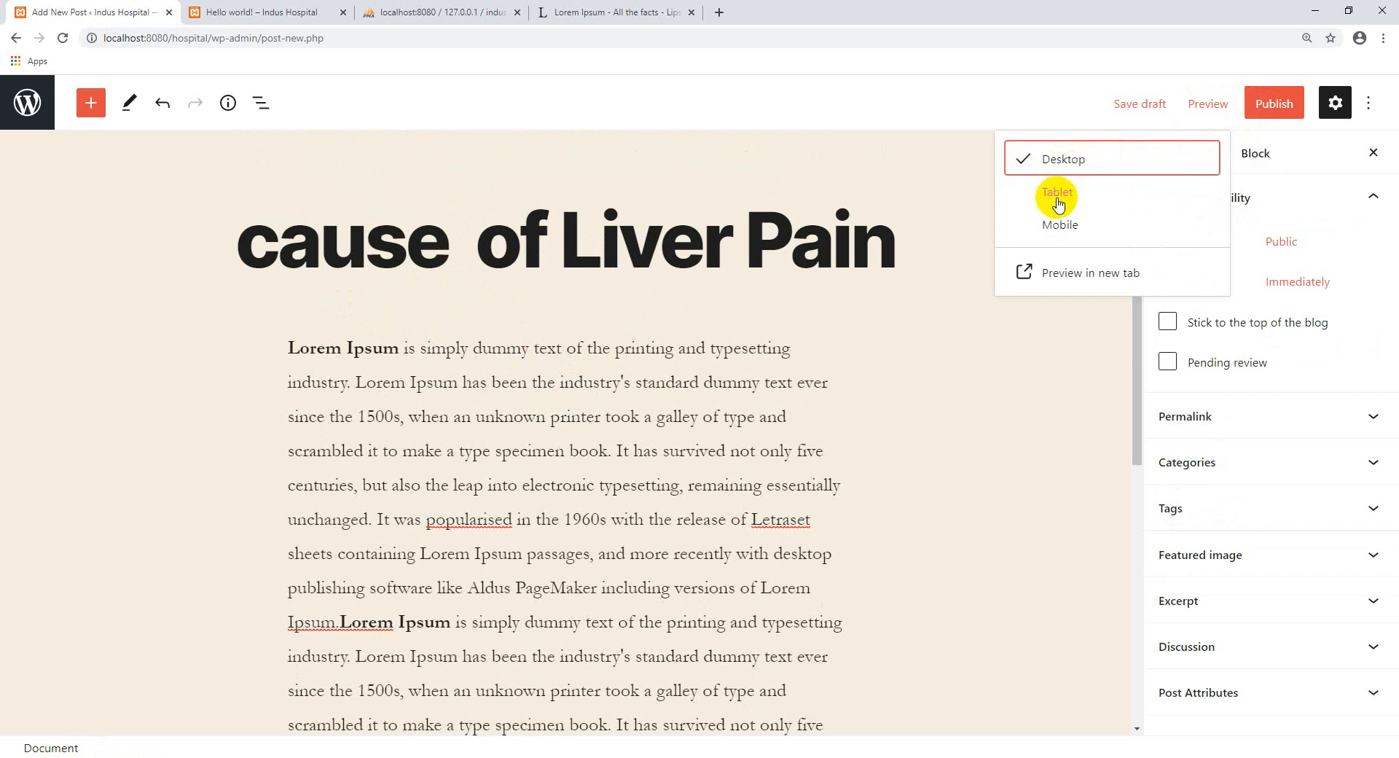
pyautogui.click(1057, 225)
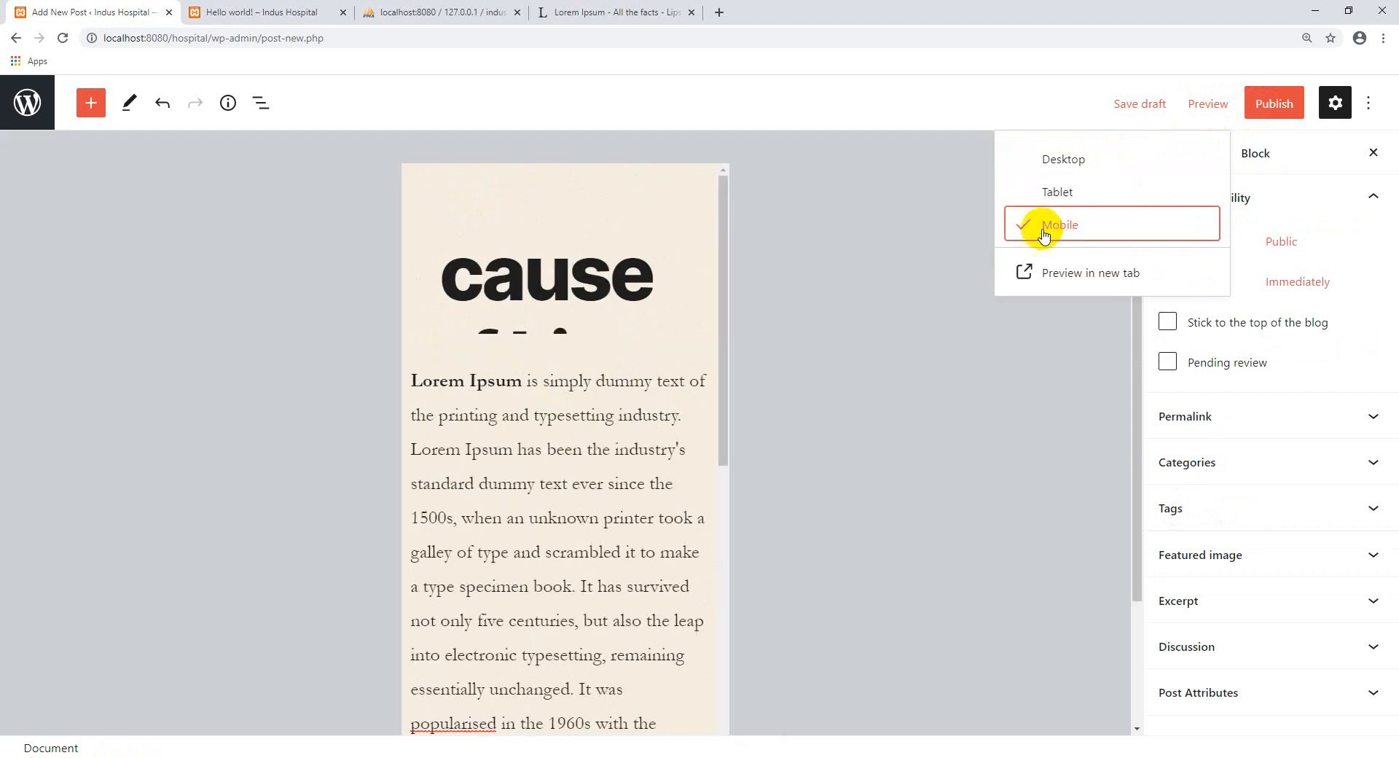
pyautogui.scroll(-5, 616, 354)
pyautogui.scroll(5, 618, 350)
pyautogui.moveTo(729, 274); pyautogui.dragTo(725, 319)
# Preview the post in the Tablet layout and return to the Desktop layout, reviewing the content in each.
pyautogui.click(1208, 104)
pyautogui.click(1064, 193)
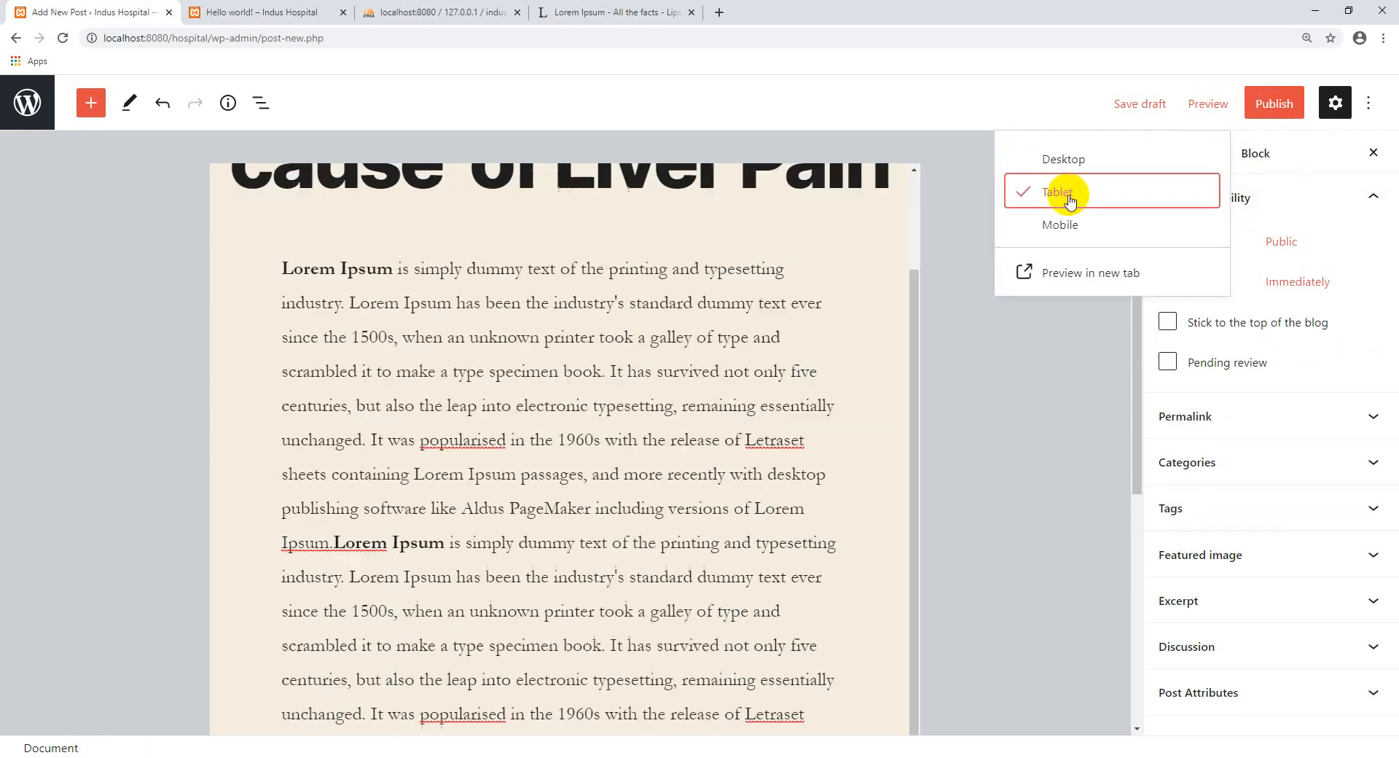
pyautogui.scroll(-6, 793, 299)
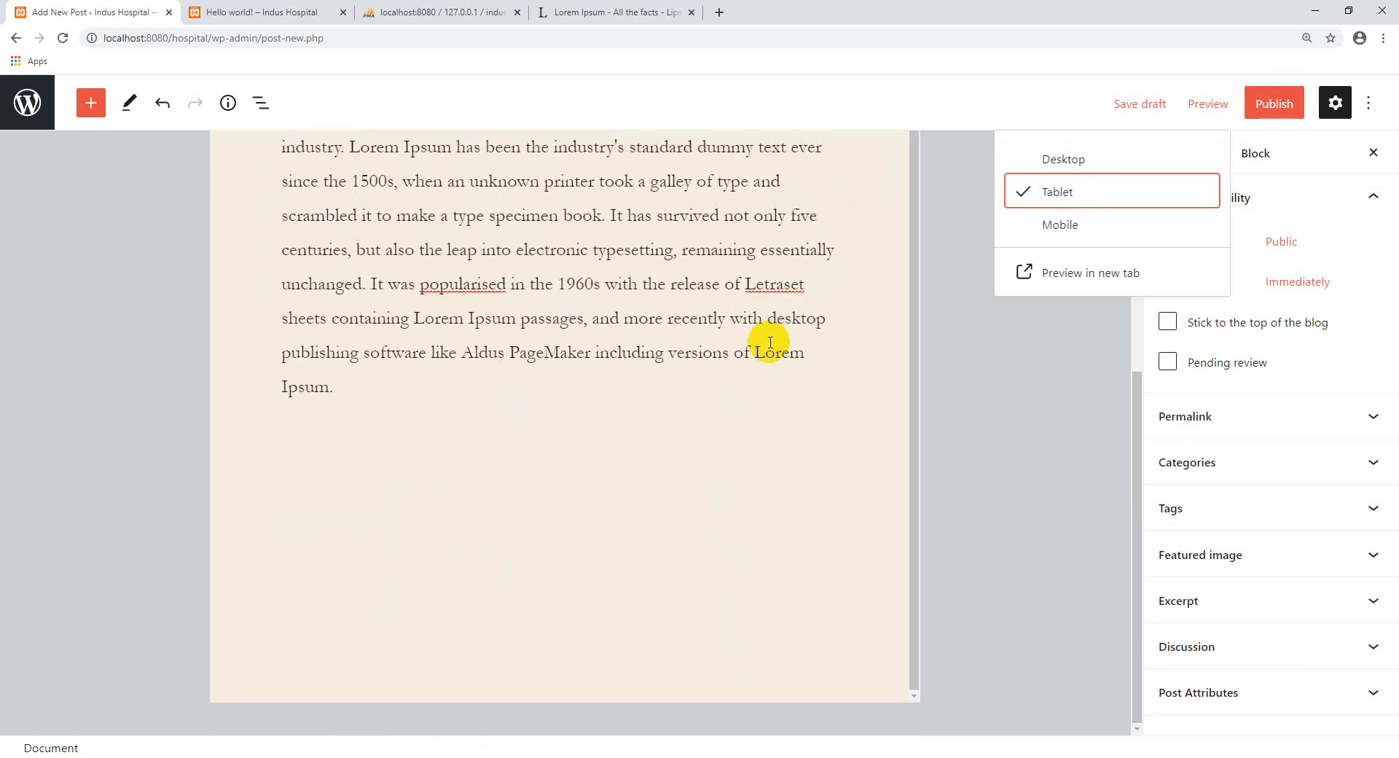
pyautogui.scroll(8, 770, 342)
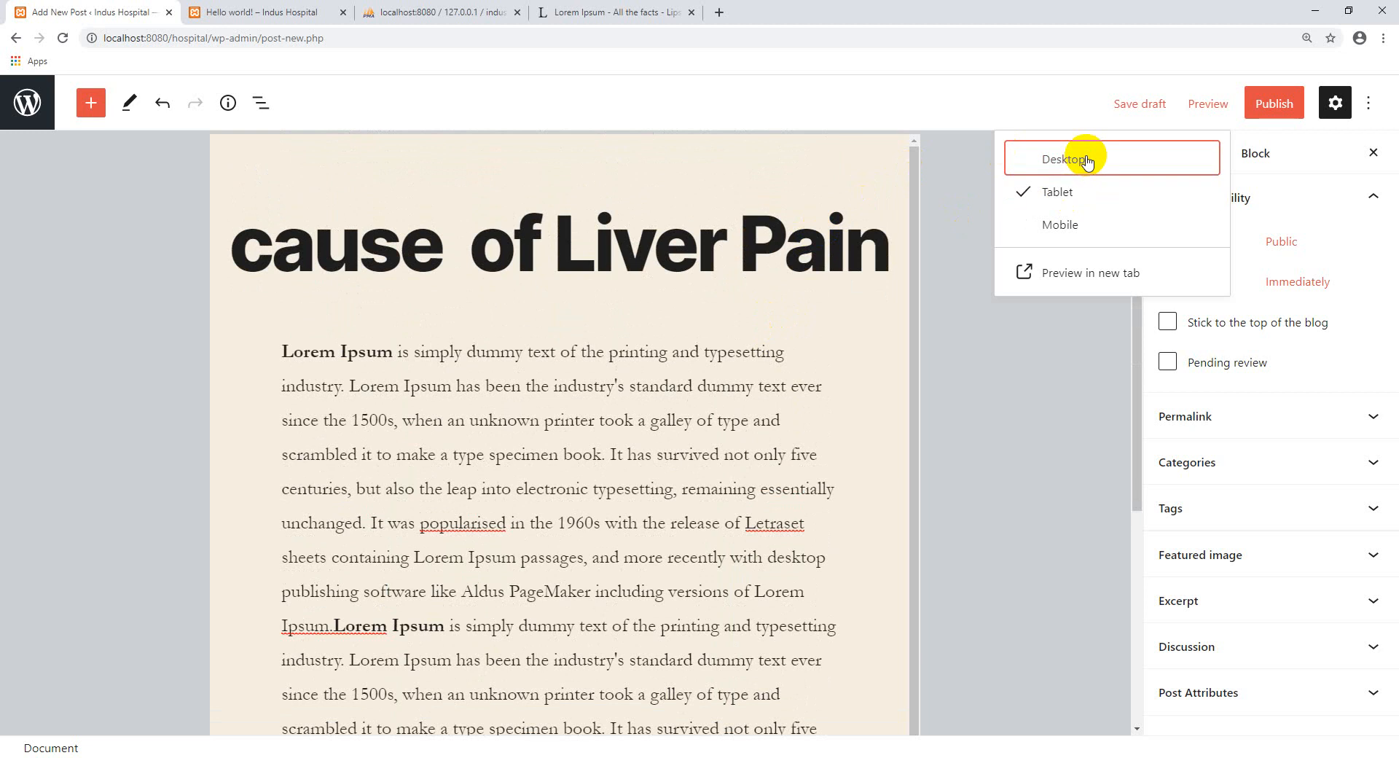
pyautogui.click(1078, 157)
pyautogui.scroll(-6, 765, 338)
pyautogui.scroll(7, 768, 328)
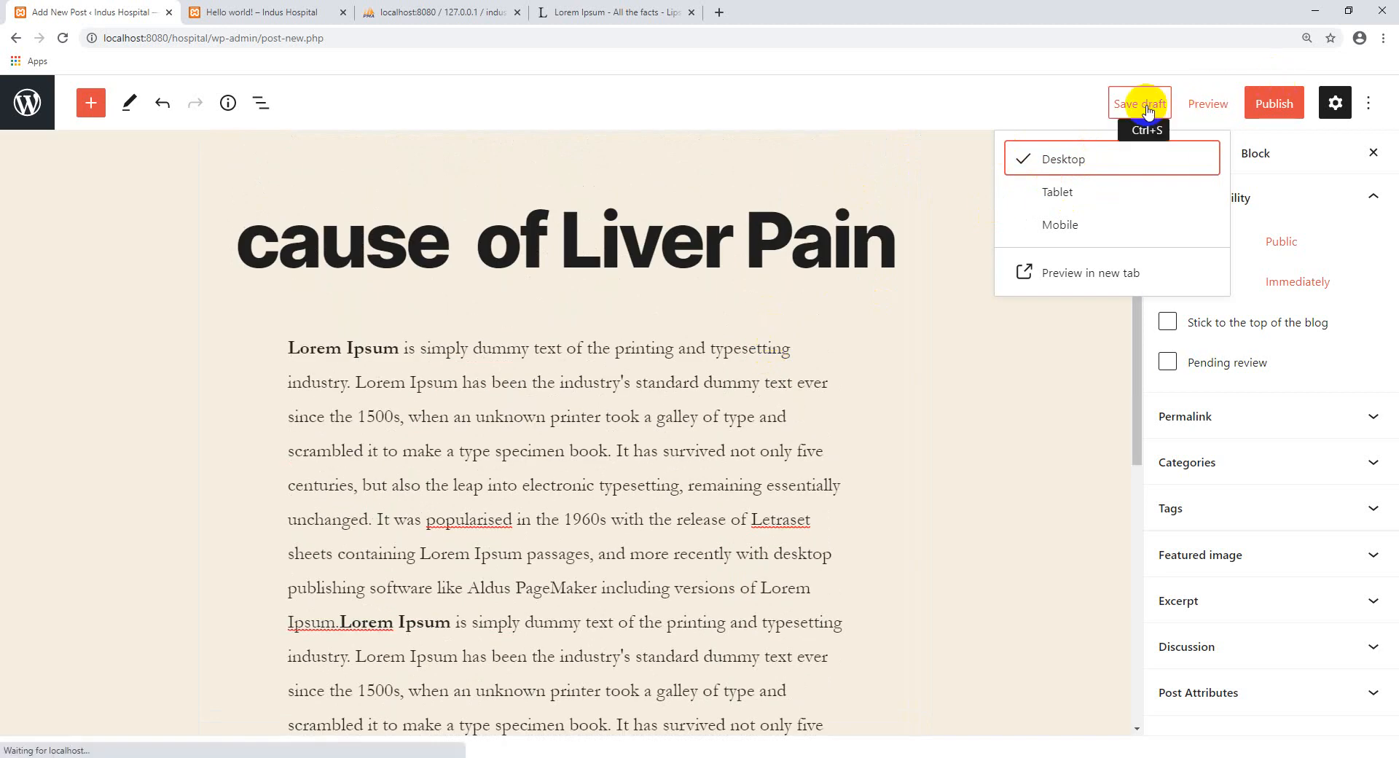
# Publish the "cause of Liver Pain" post, reloading the site's "Hello world!" page before confirming the publication.
pyautogui.click(1258, 115)
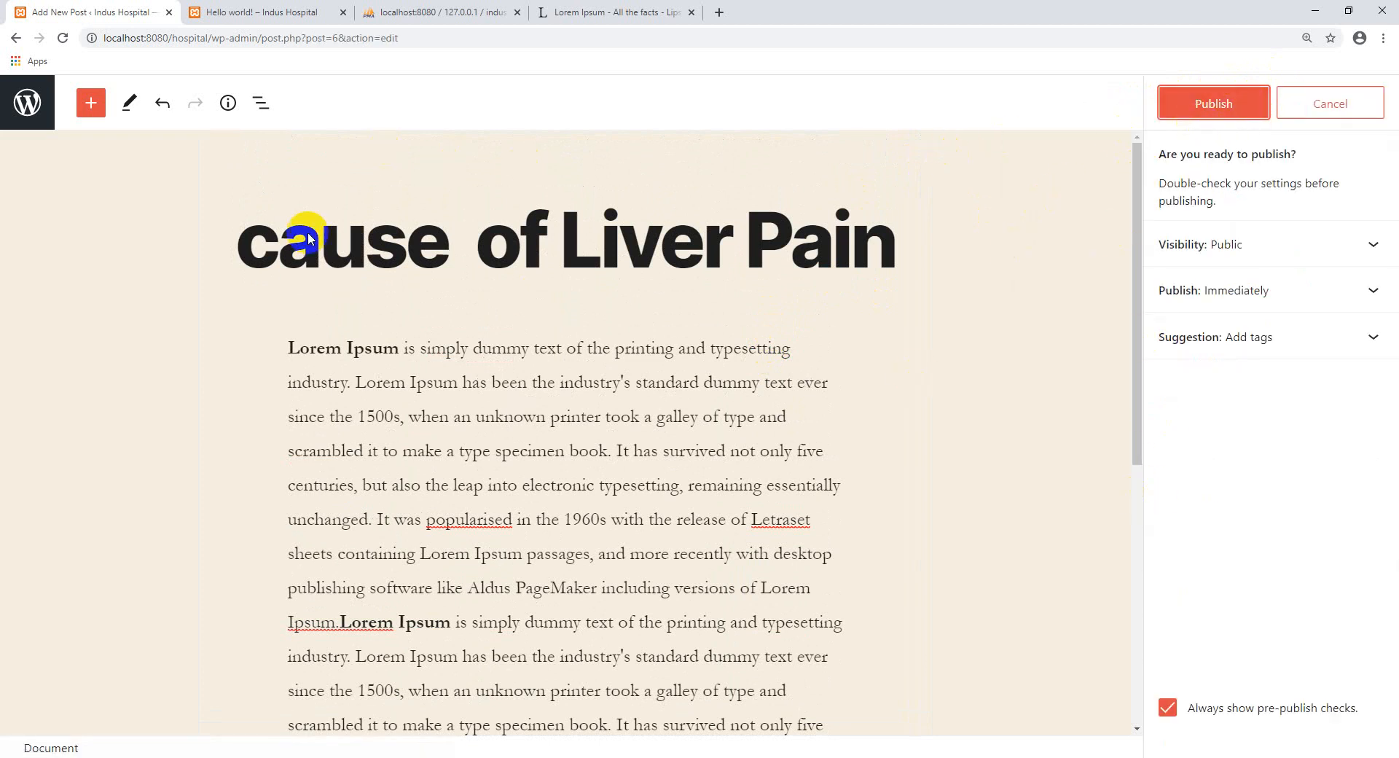
pyautogui.click(257, 7)
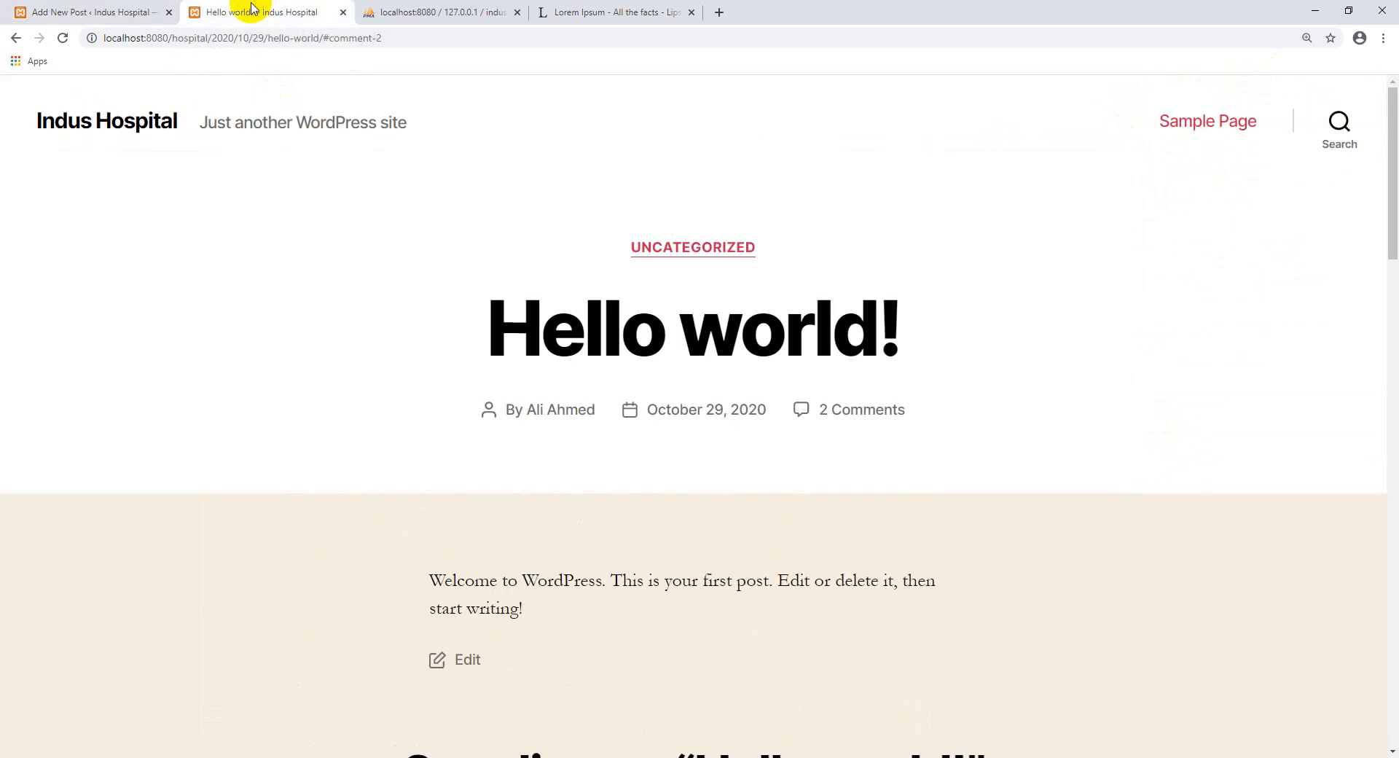
pyautogui.click(63, 40)
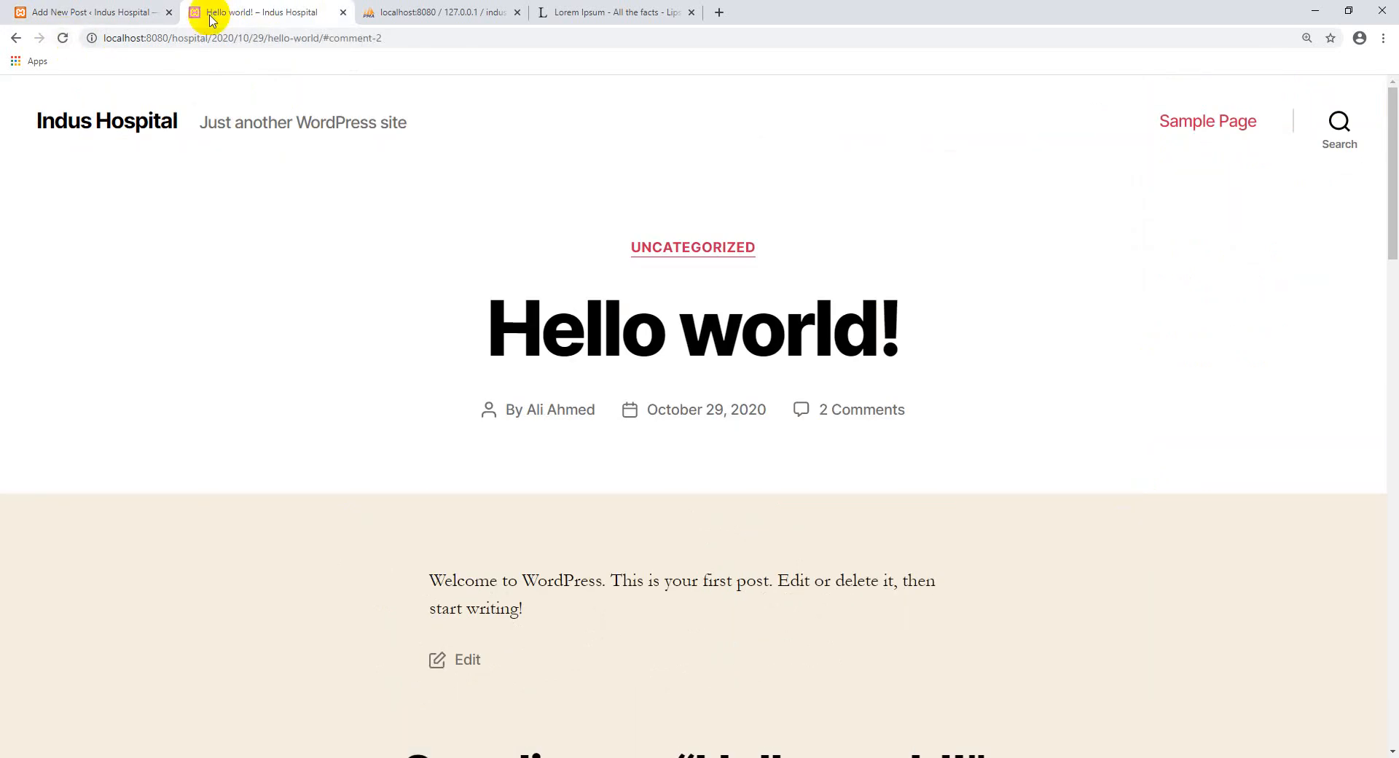
pyautogui.click(127, 8)
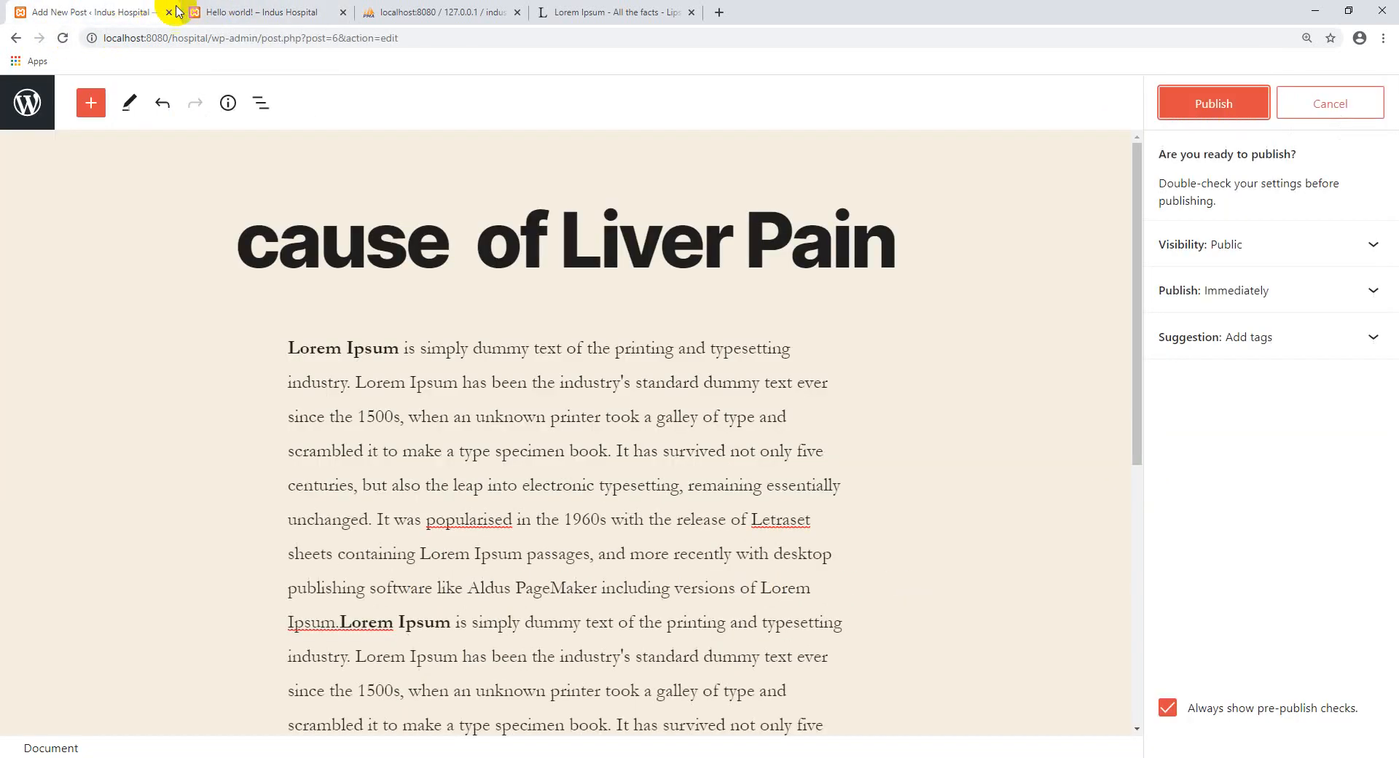
pyautogui.click(1208, 111)
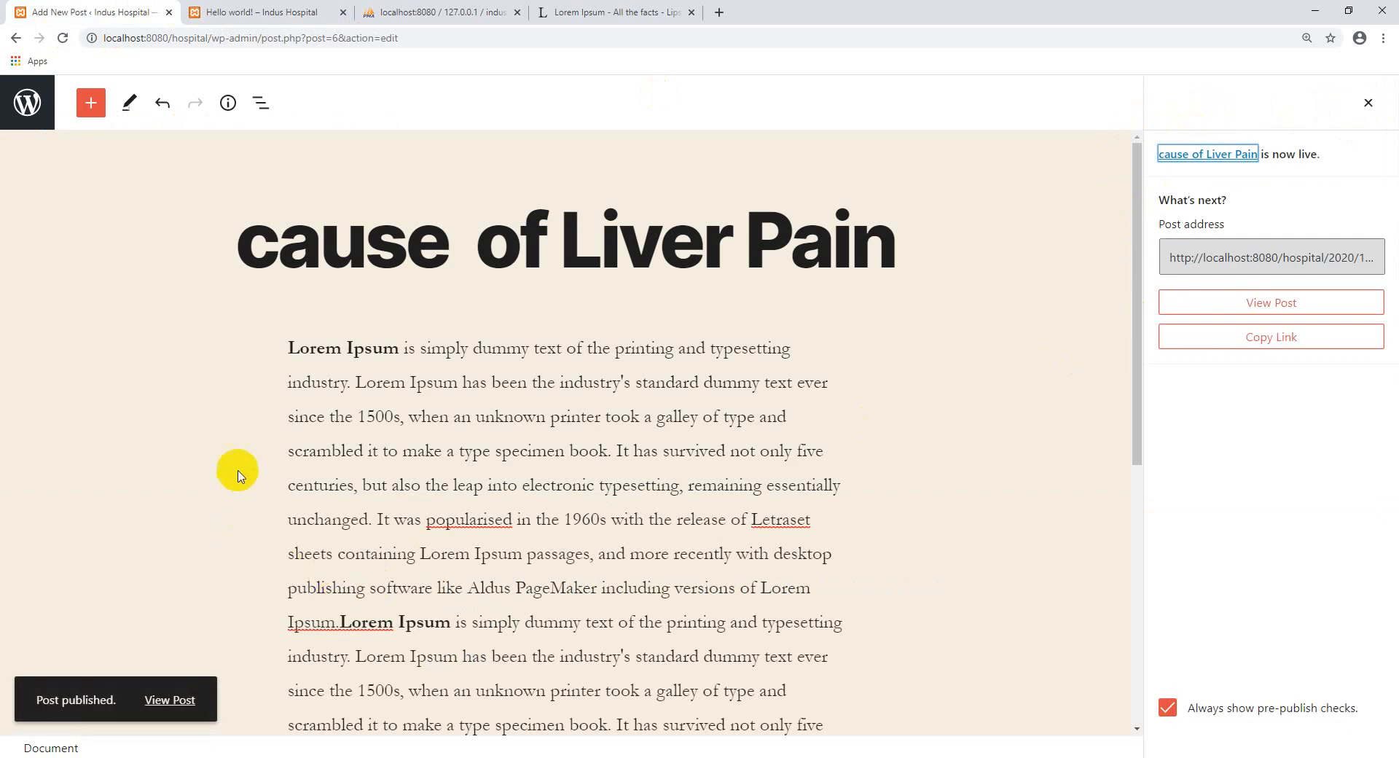
# Move the lipsum.com page into its own browser window and return to the window with the post editor.
pyautogui.moveTo(658, 10); pyautogui.dragTo(568, 57)
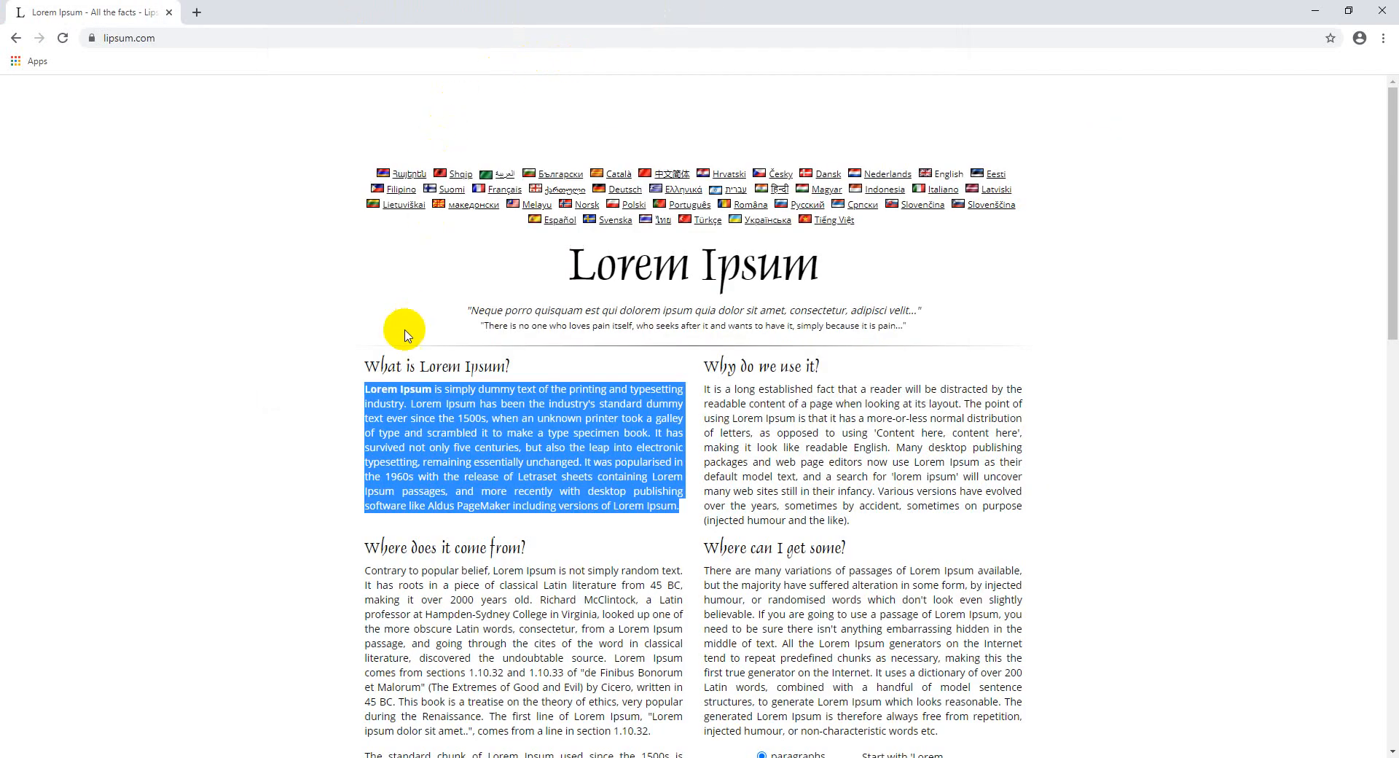
pyautogui.click(376, 757)
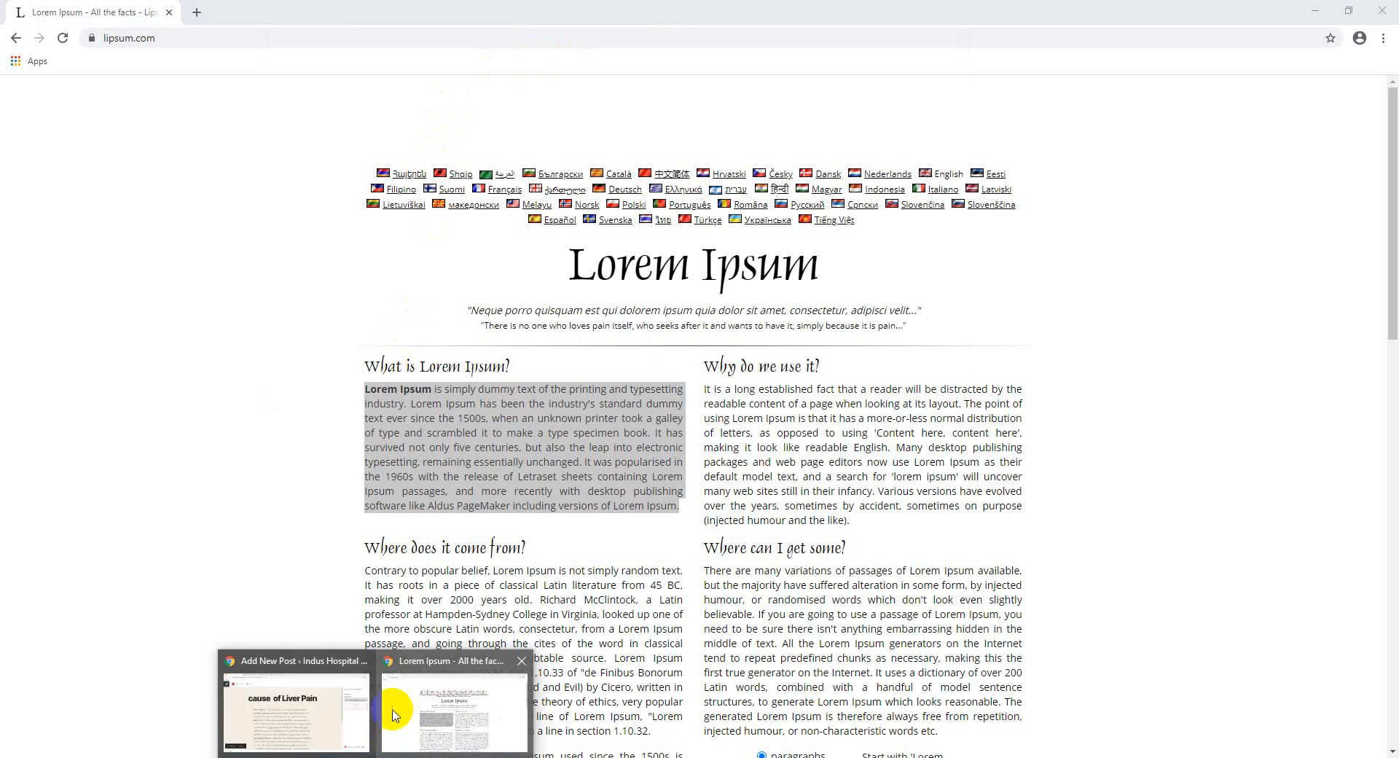
pyautogui.click(328, 698)
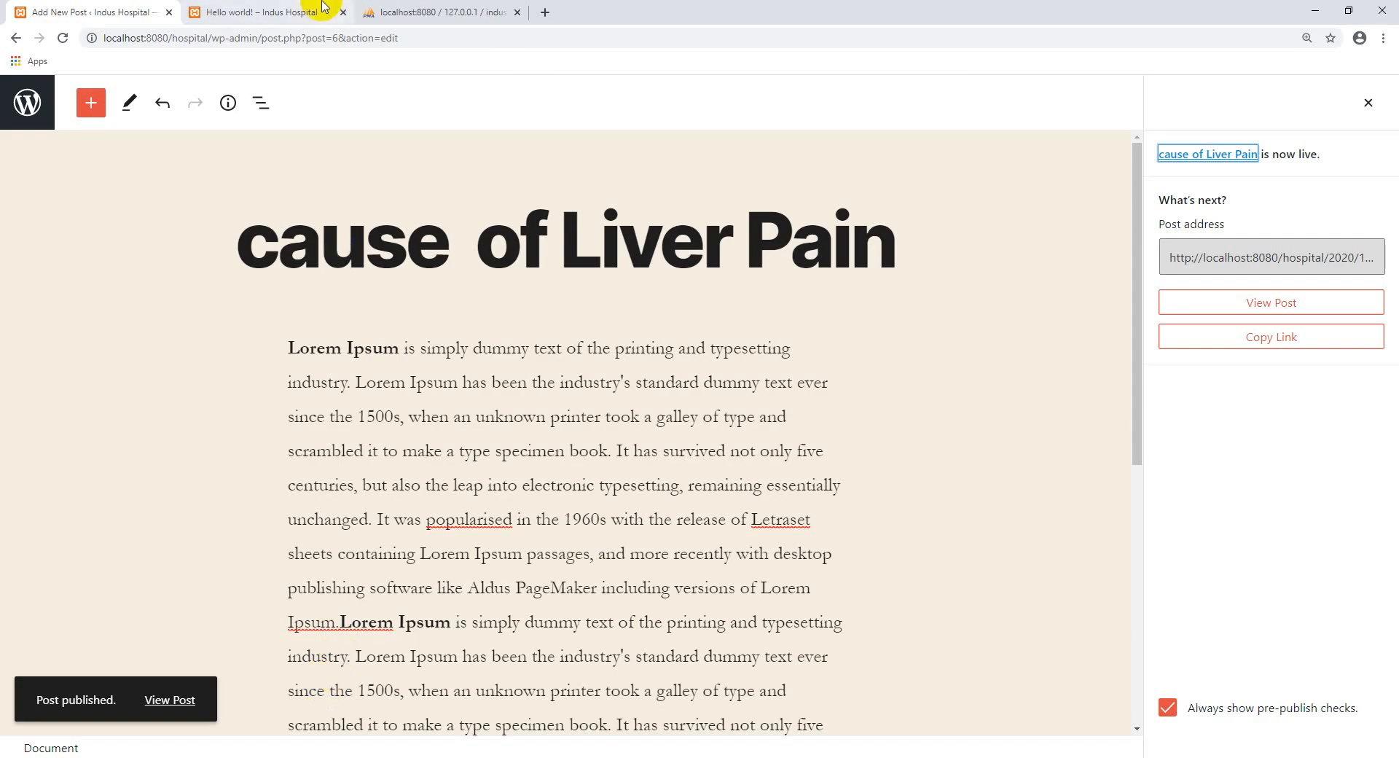
# On the site's "Hello world!" page, follow the link to the "cause of Liver Pain" post and review the published post.
pyautogui.click(269, 11)
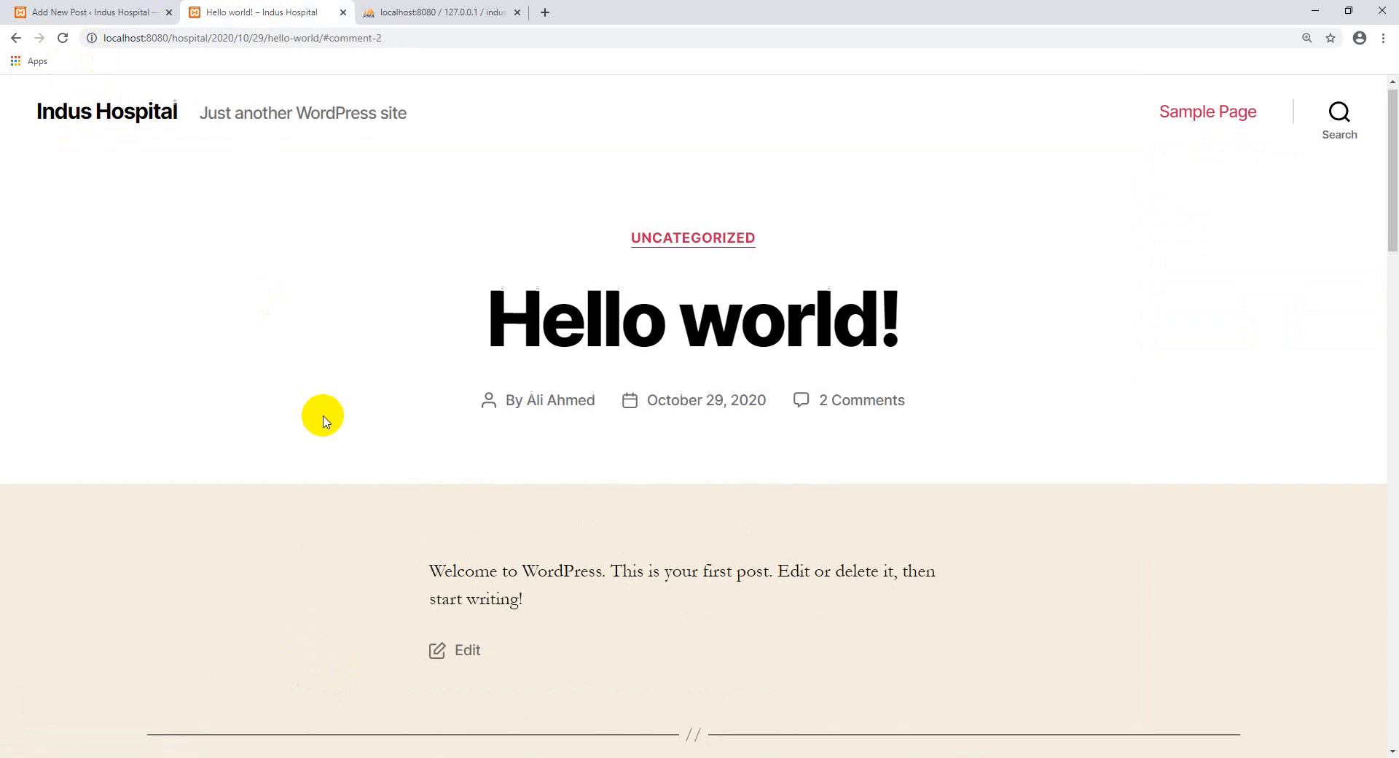
pyautogui.scroll(-6, 326, 414)
pyautogui.scroll(3, 329, 414)
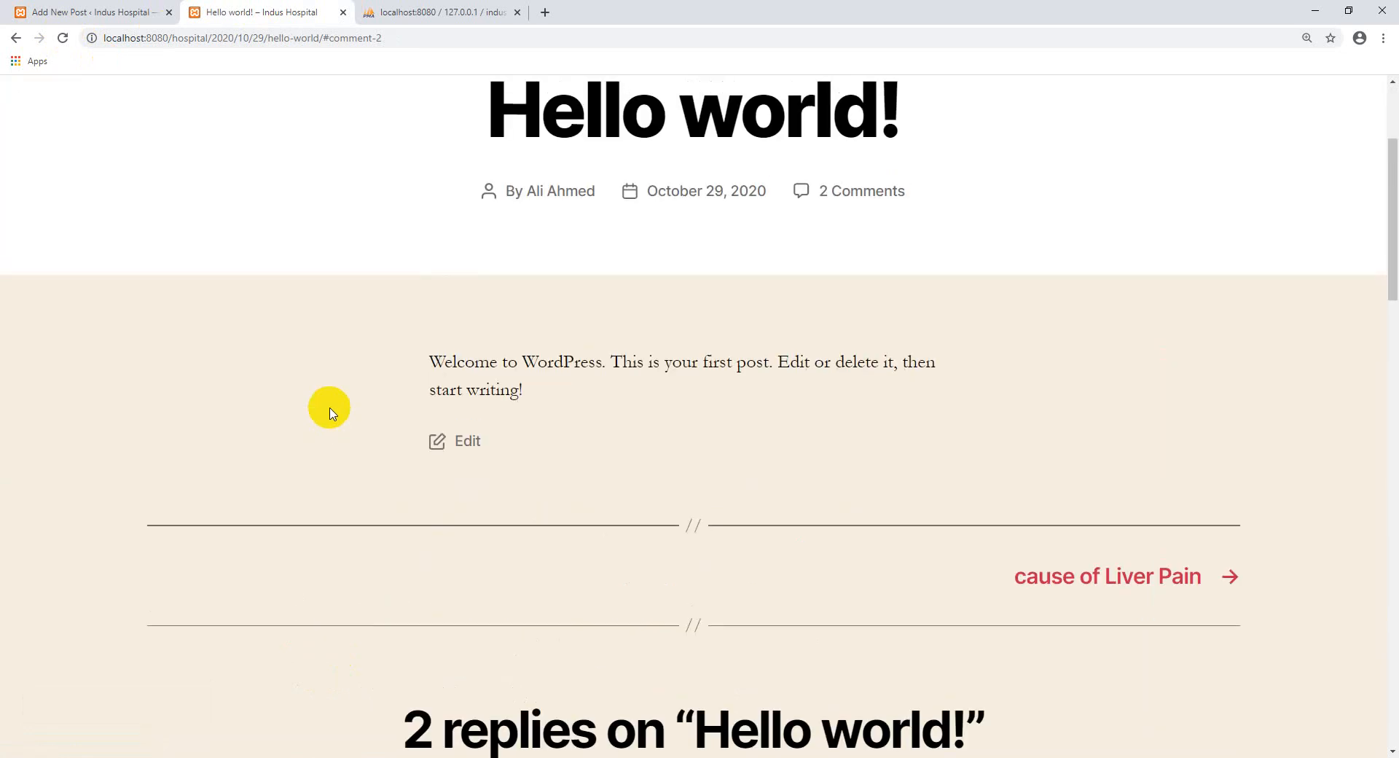
pyautogui.scroll(-4, 329, 414)
pyautogui.scroll(4, 609, 381)
pyautogui.click(1132, 575)
pyautogui.scroll(-10, 1131, 576)
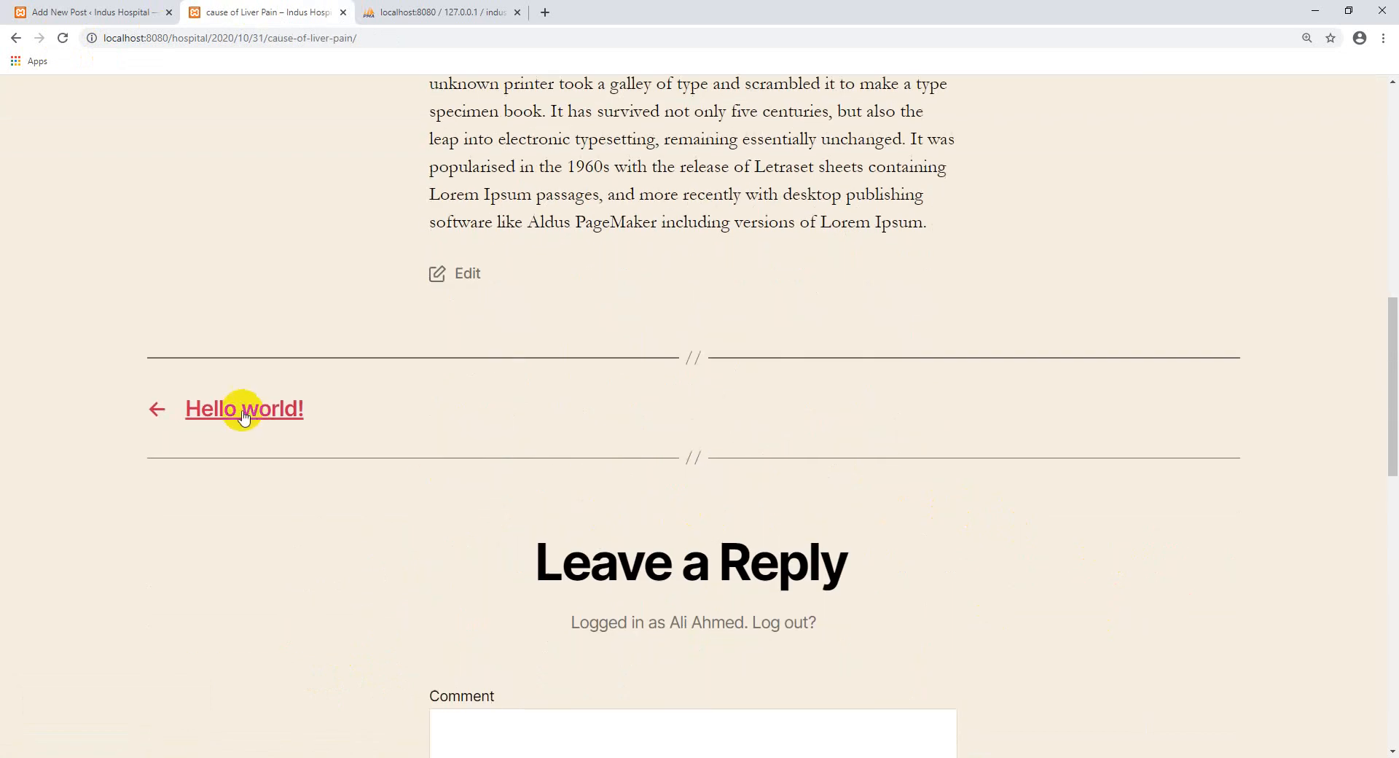
pyautogui.scroll(10, 241, 408)
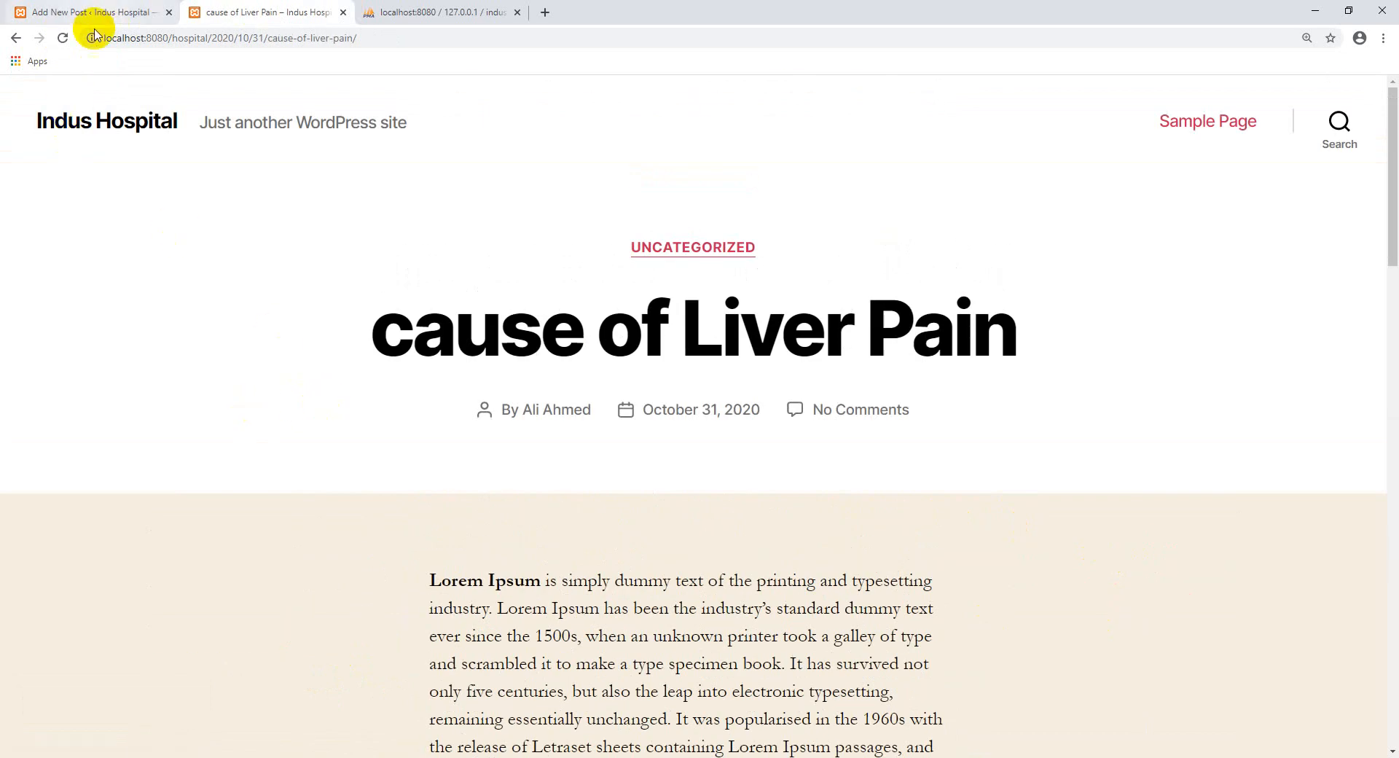
# Leave the post editor and open the refreshed list of all posts in the admin area.
pyautogui.click(86, 6)
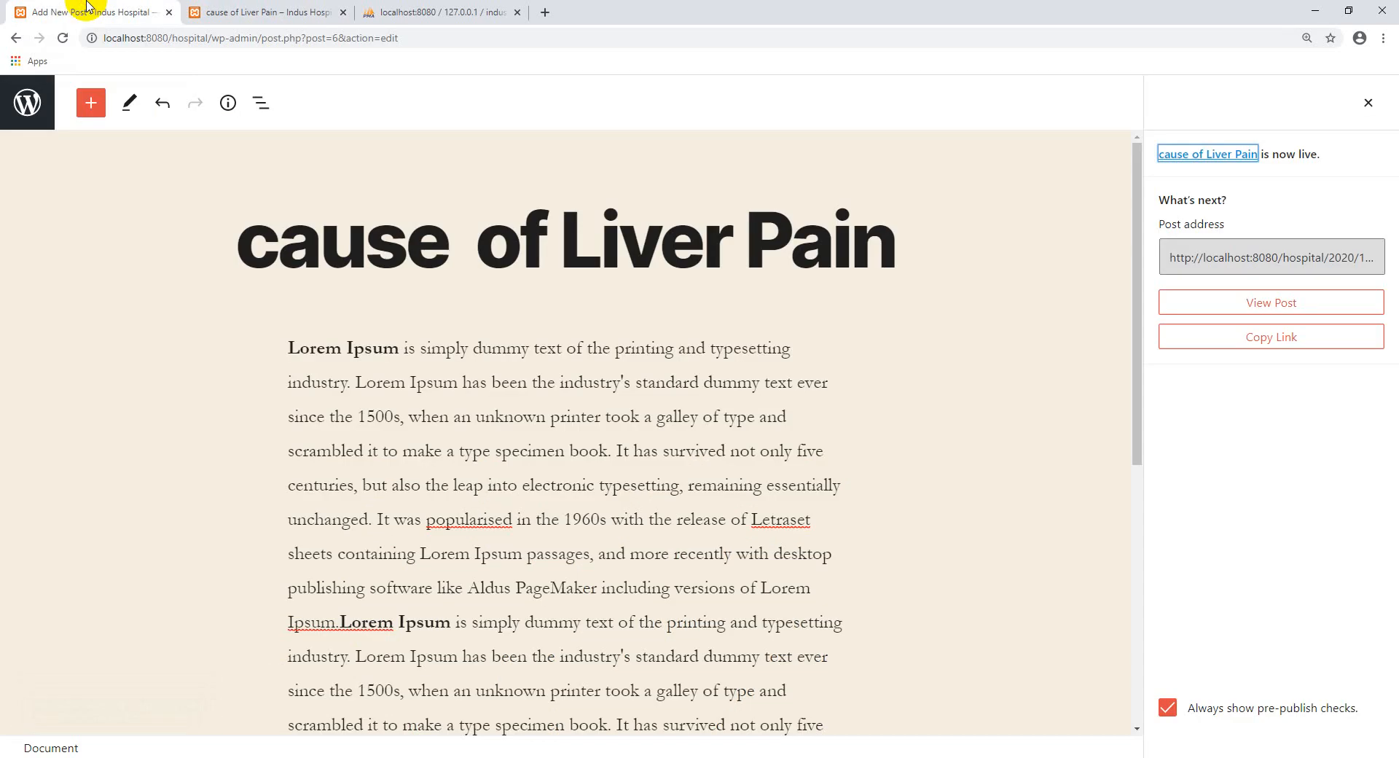
pyautogui.click(13, 39)
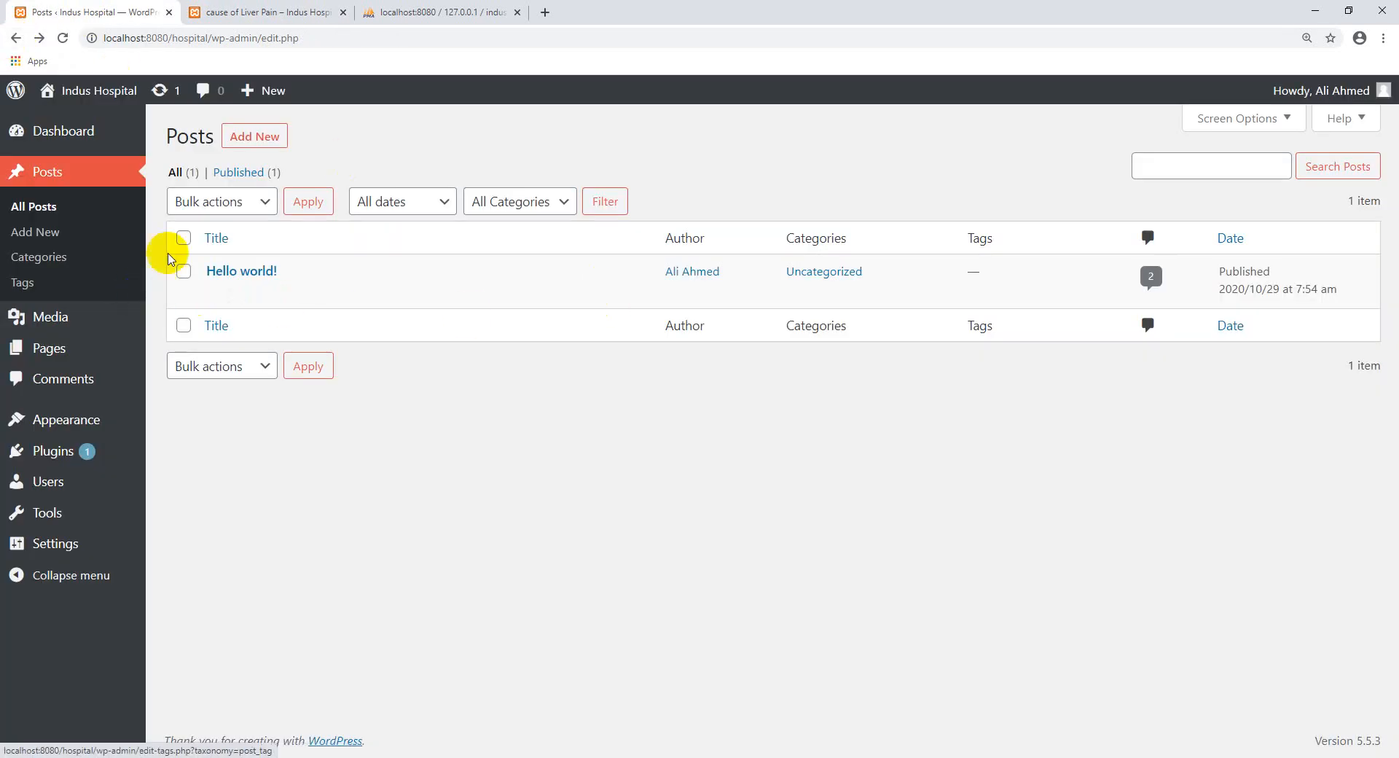
pyautogui.click(31, 210)
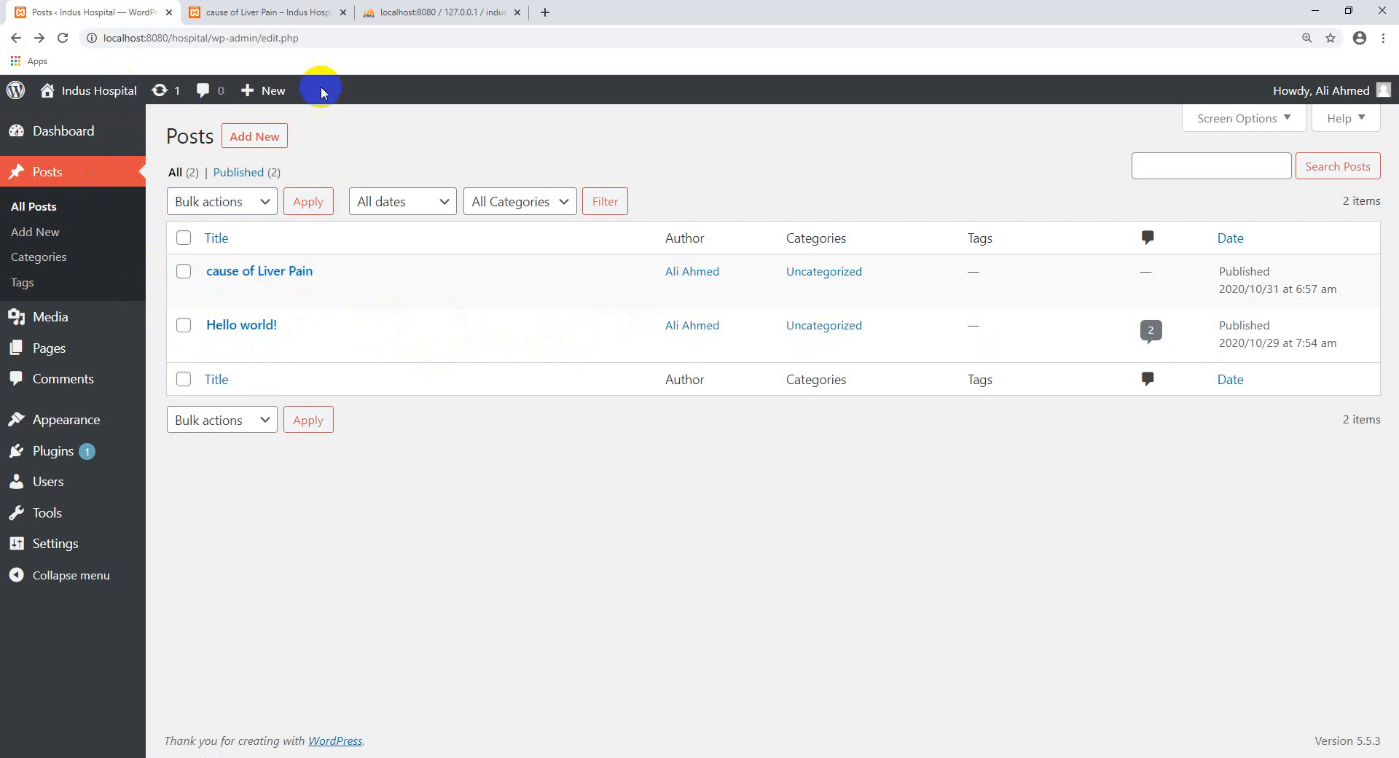
# Open the Indus Hospital home page in a new tab, view it, and close the separate "cause of Liver Pain" post tab.
pyautogui.click(248, 12)
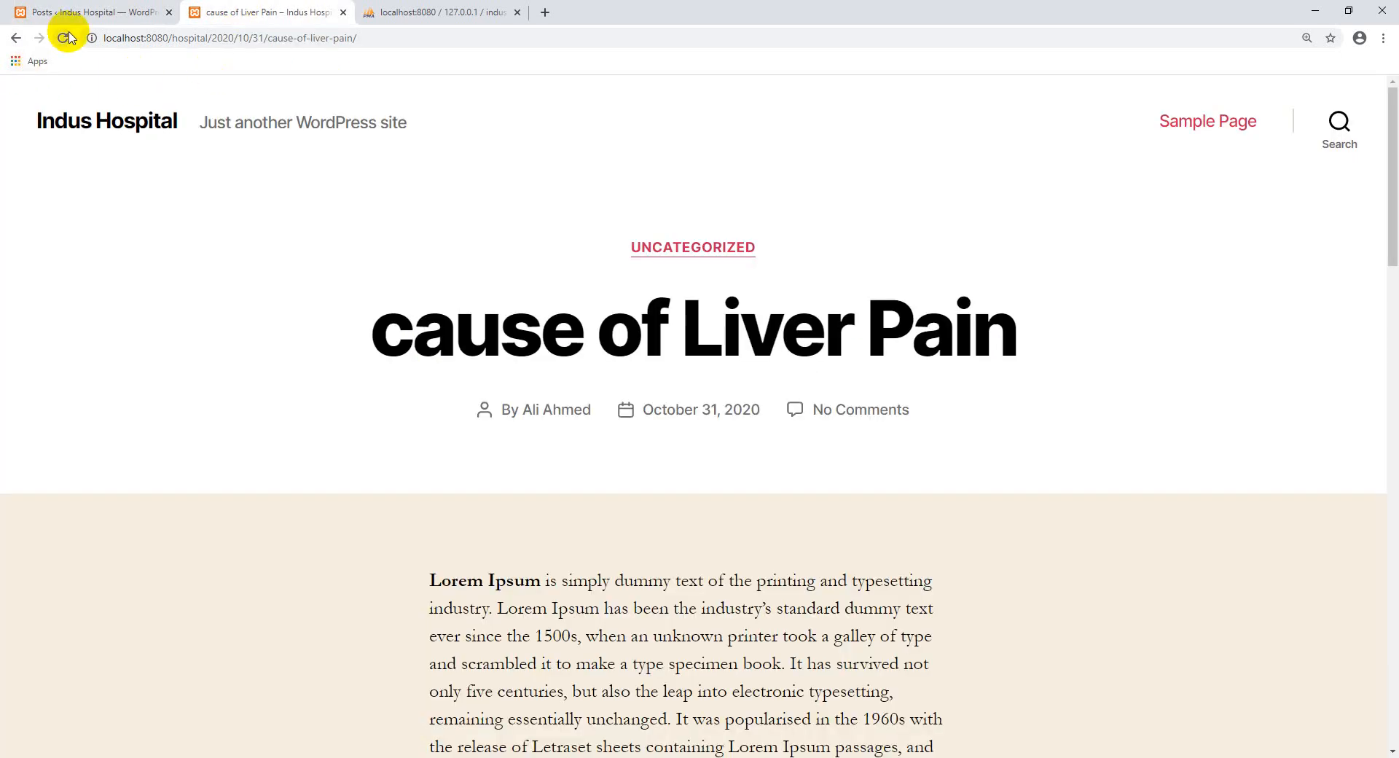
pyautogui.click(58, 11)
pyautogui.moveTo(99, 89)
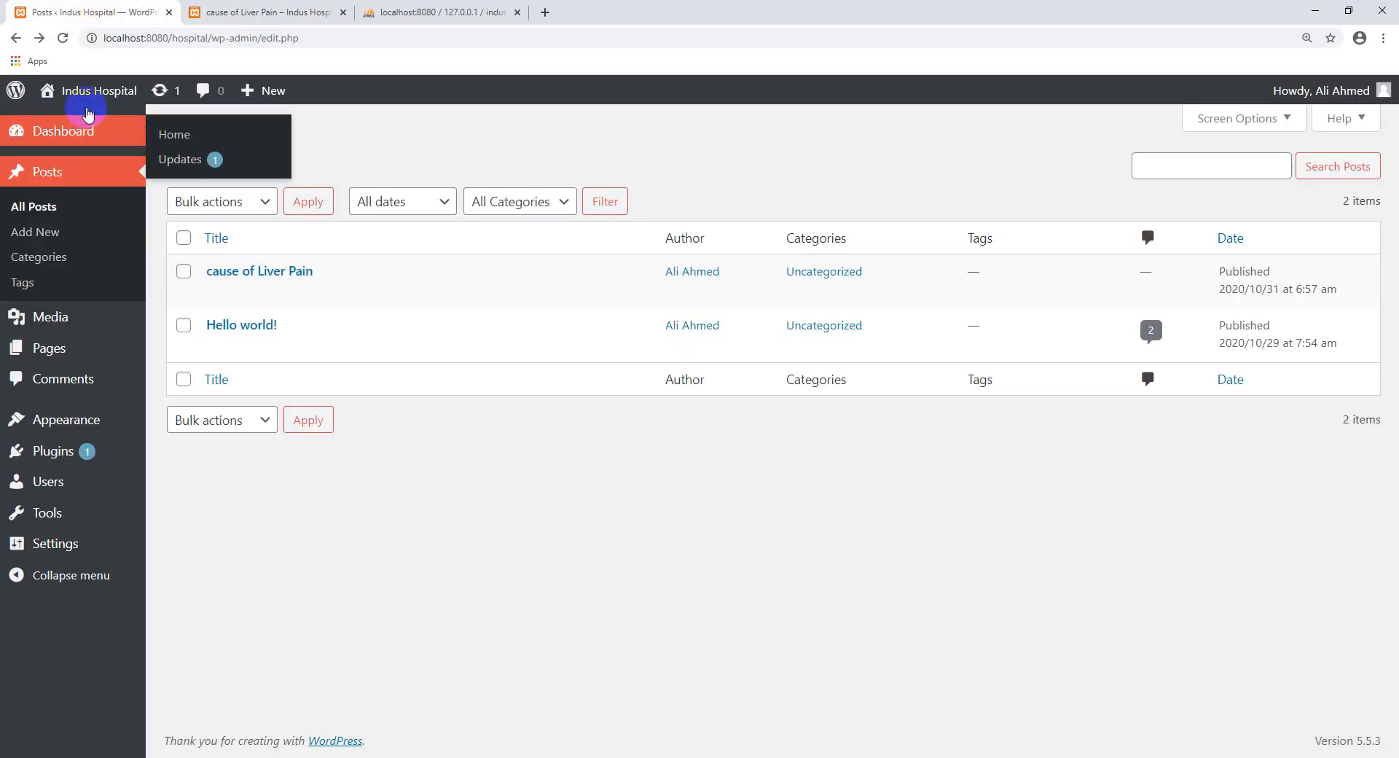
pyautogui.middleClick(87, 117)
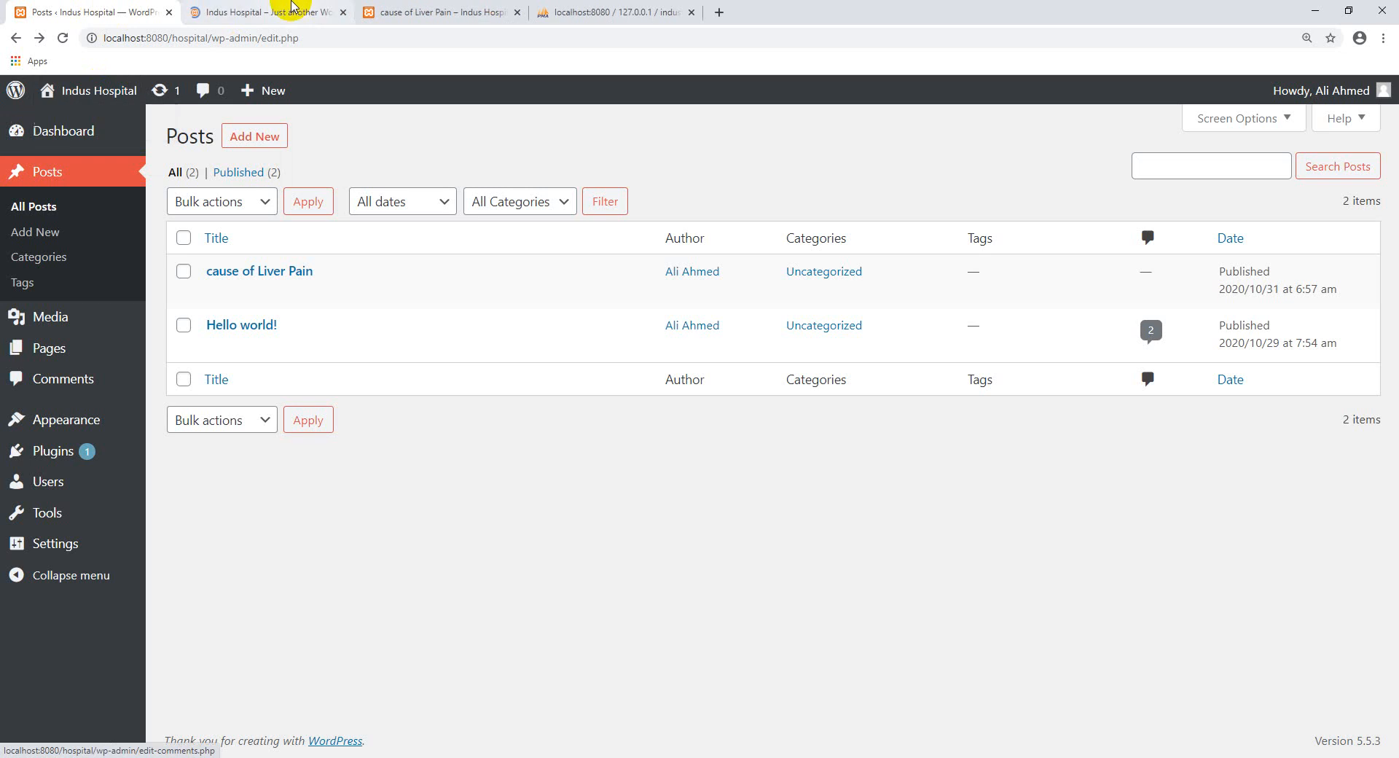
pyautogui.click(290, 13)
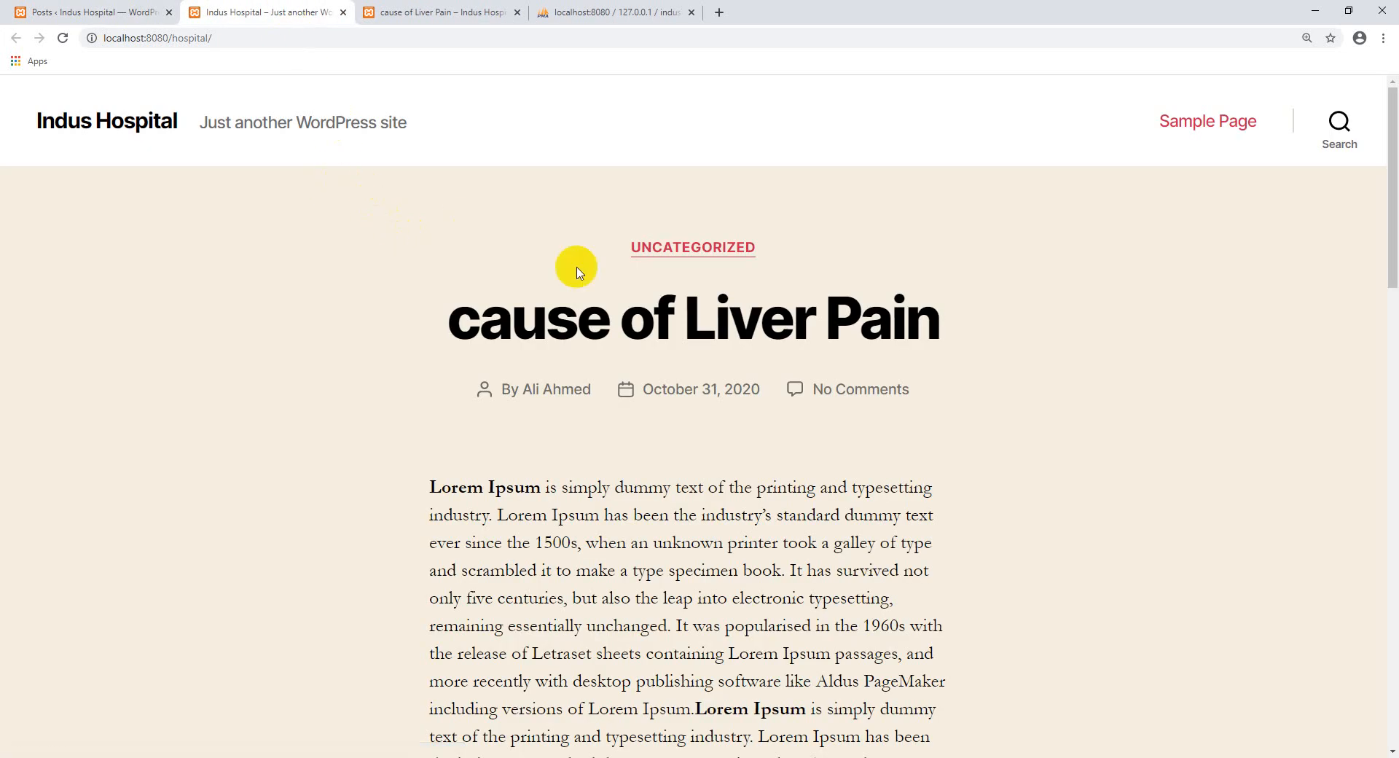
pyautogui.click(516, 12)
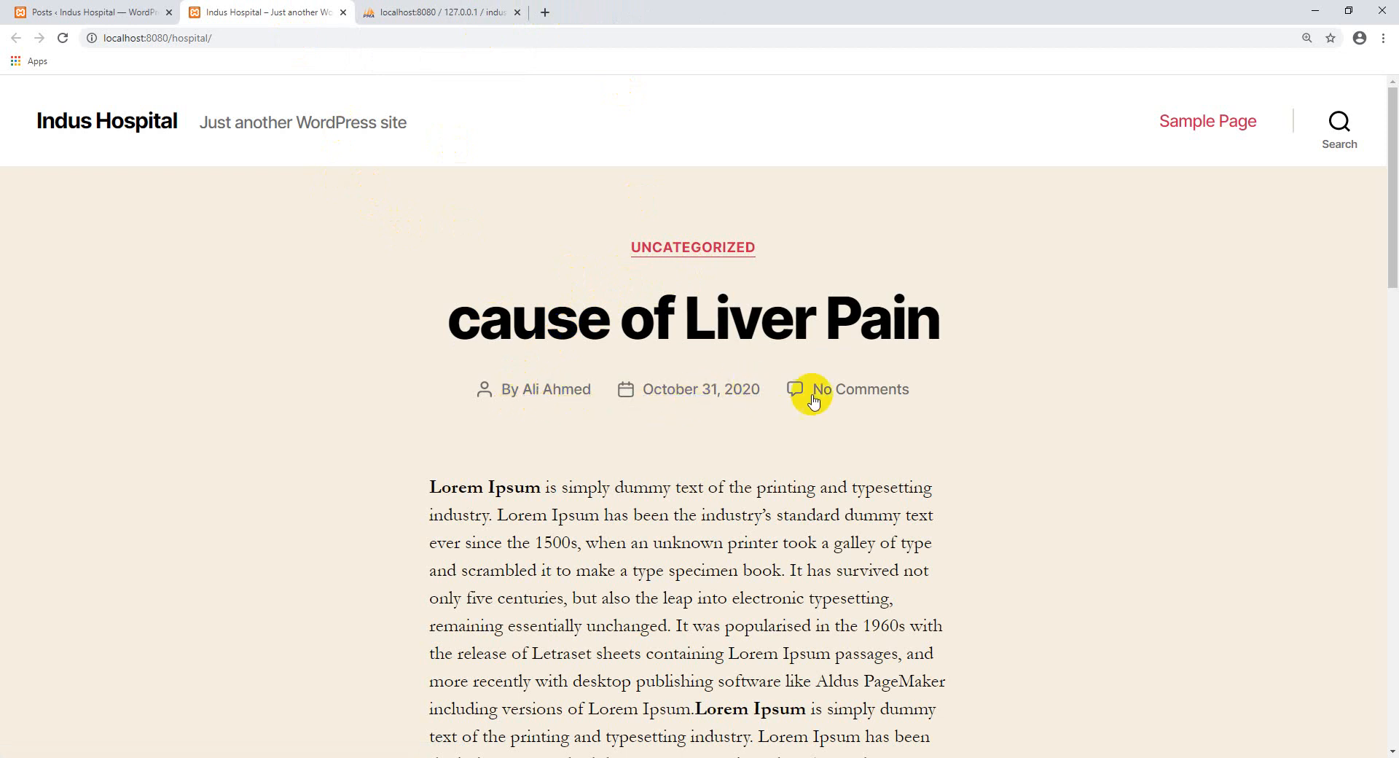
# Look through the home page's posts, Recent Posts, Archives and Categories sections and return to the first post.
pyautogui.scroll(-2, 797, 391)
pyautogui.scroll(-10, 600, 428)
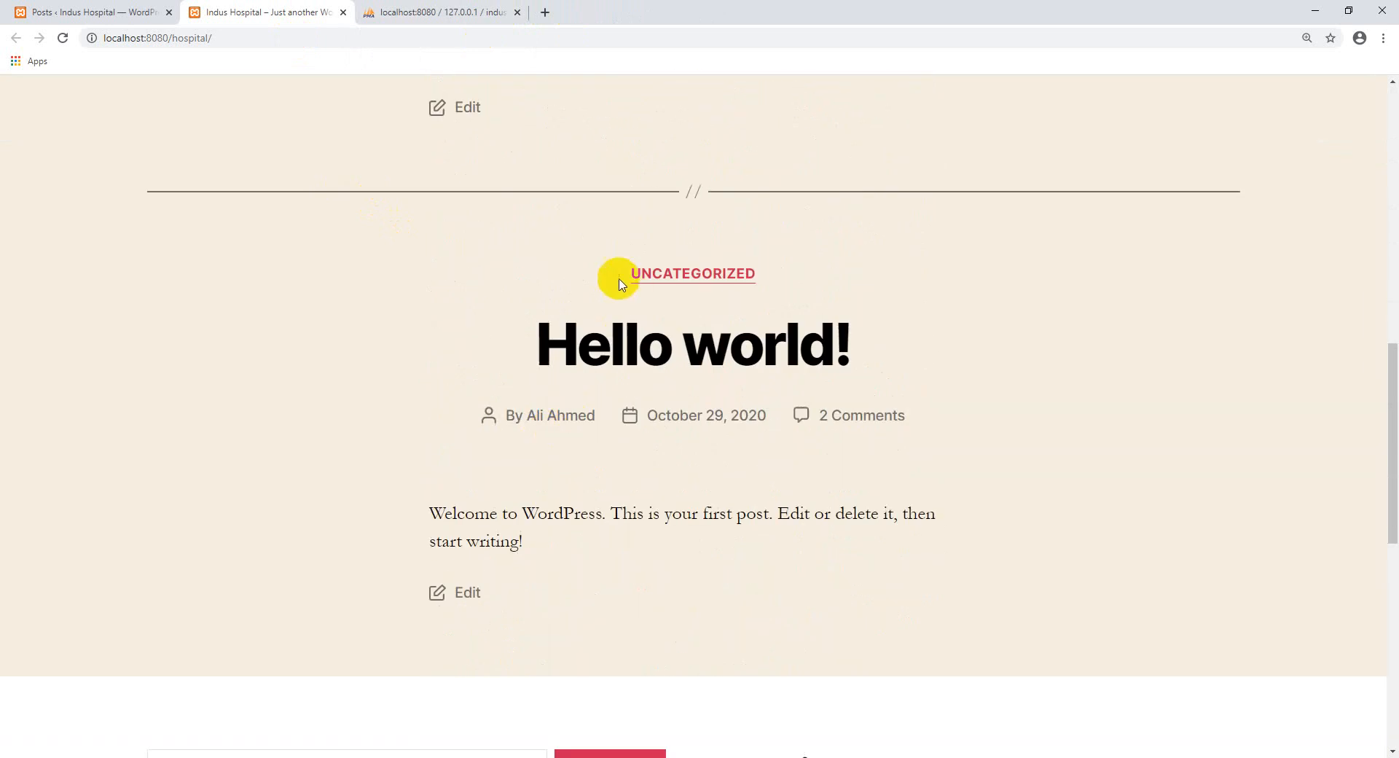
pyautogui.scroll(-4, 632, 371)
pyautogui.scroll(-3, 632, 372)
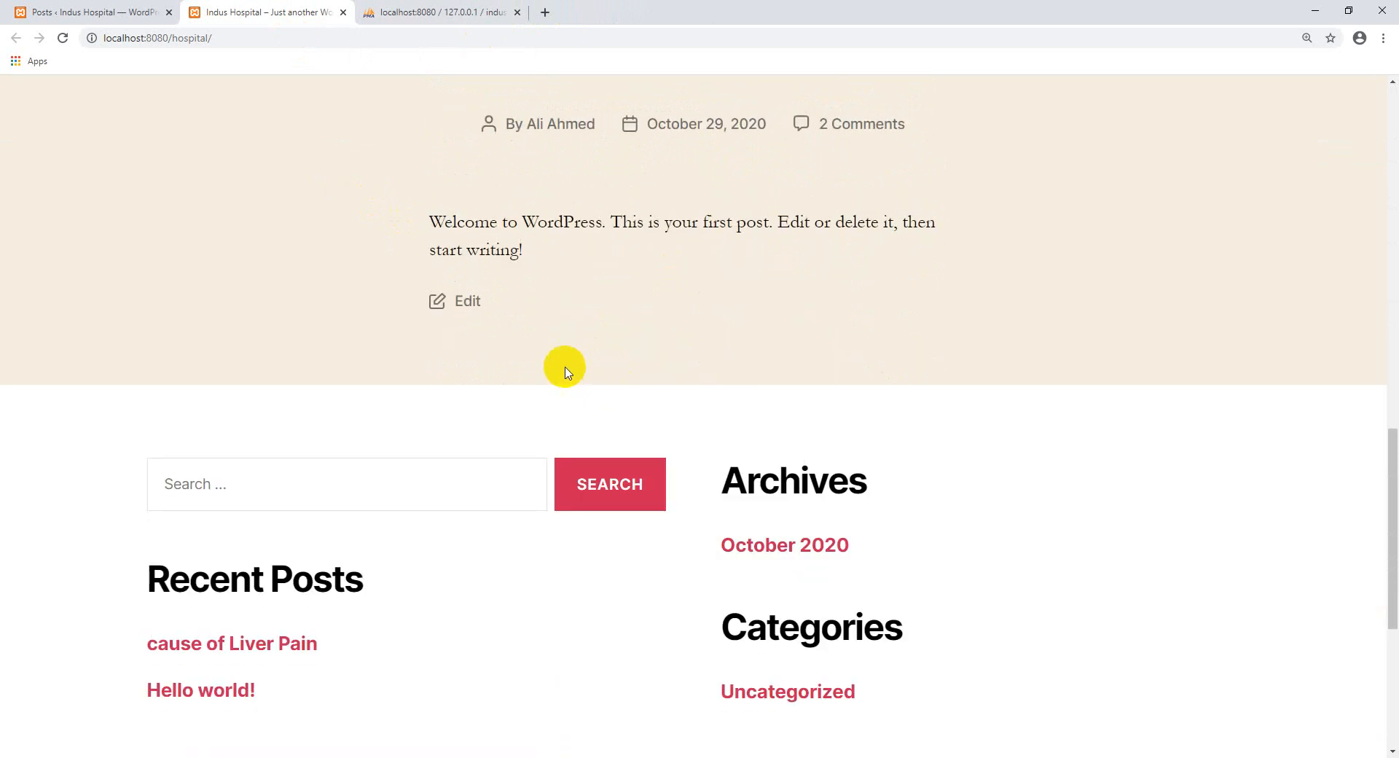
pyautogui.scroll(5, 550, 377)
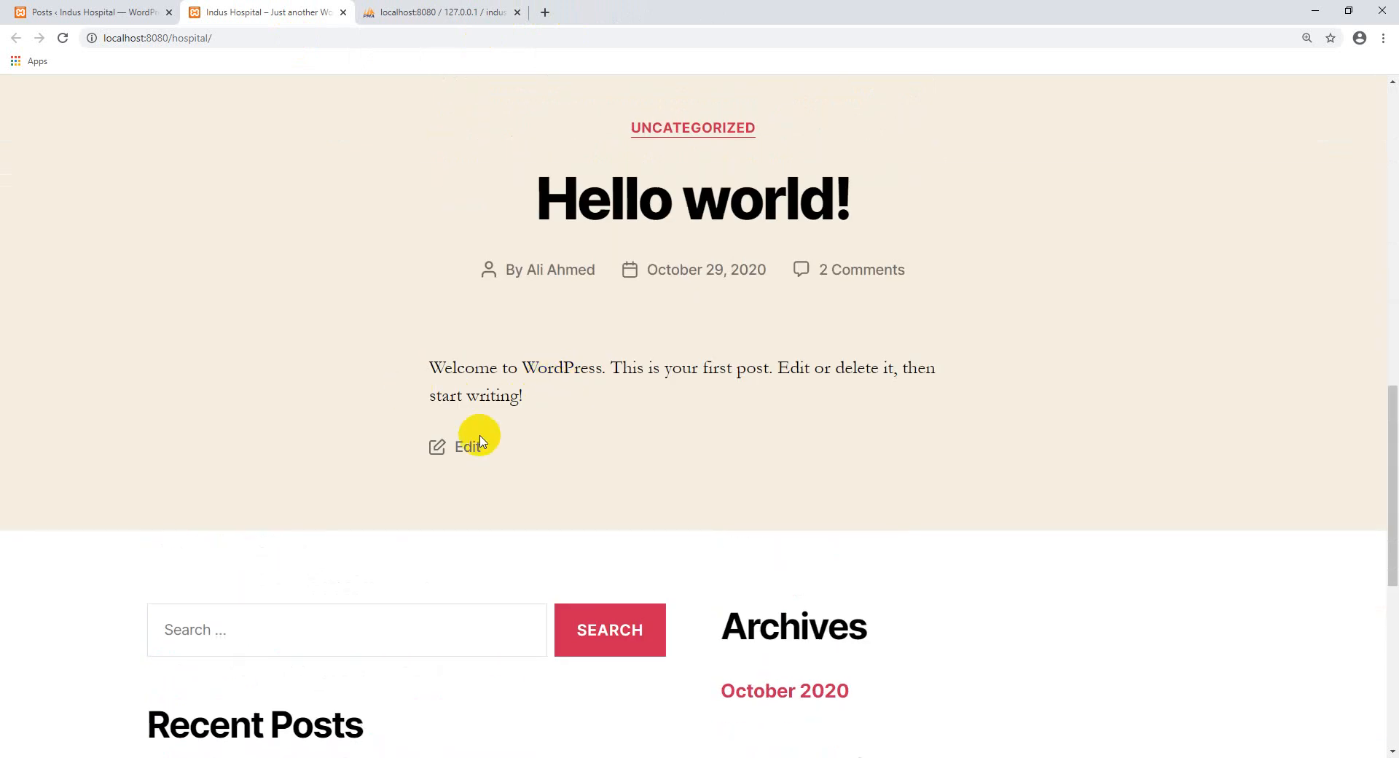
pyautogui.scroll(9, 491, 397)
pyautogui.scroll(5, 504, 387)
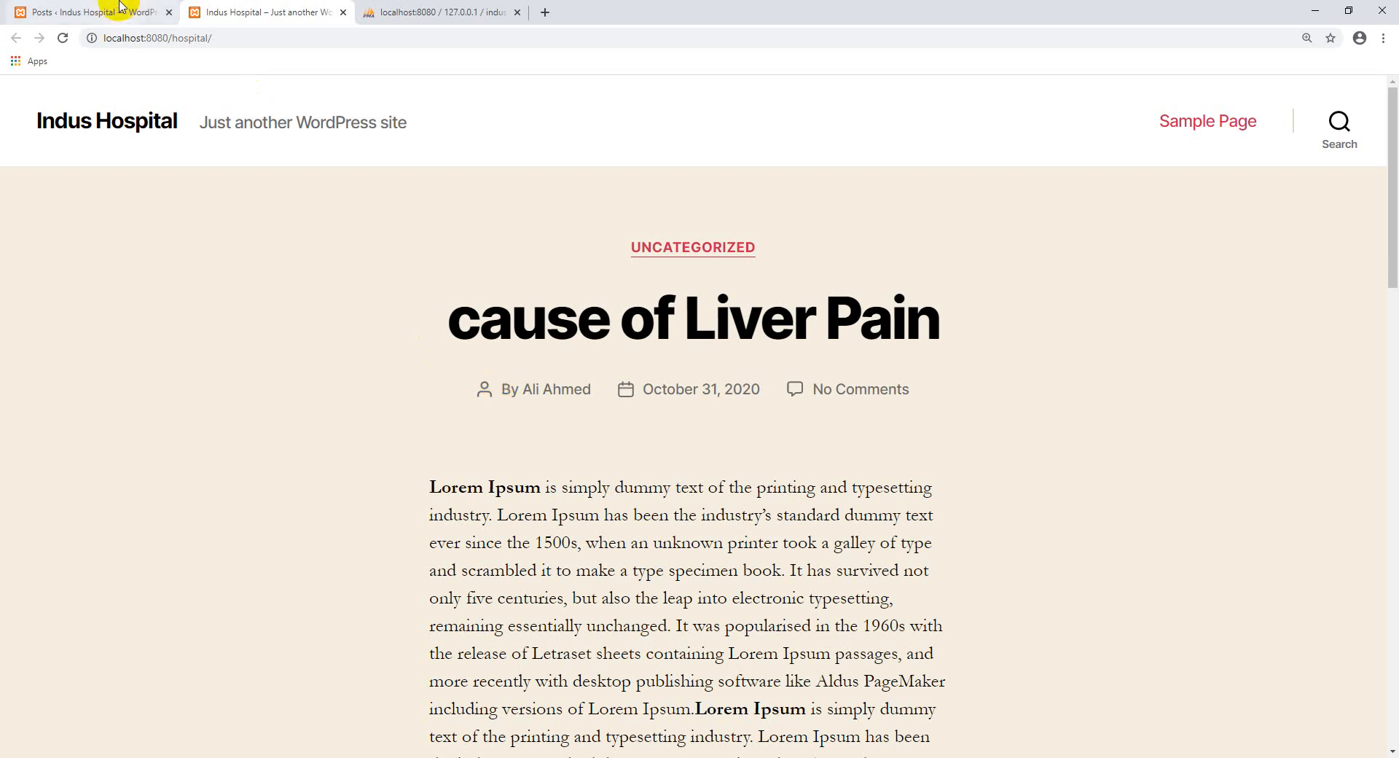
# In the admin area, add a post category named "Liver" with no parent, an empty slug and the description "liver post here".
pyautogui.click(142, 11)
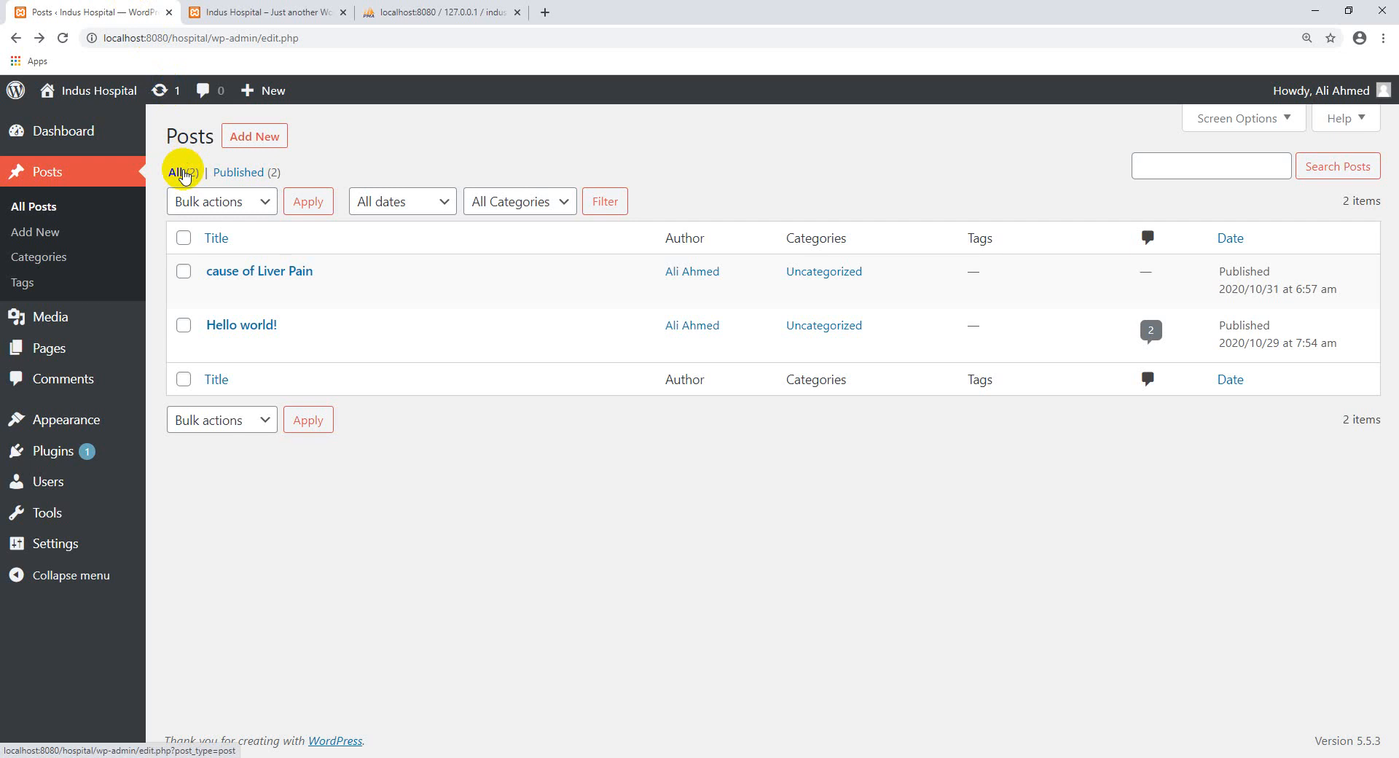
pyautogui.click(534, 208)
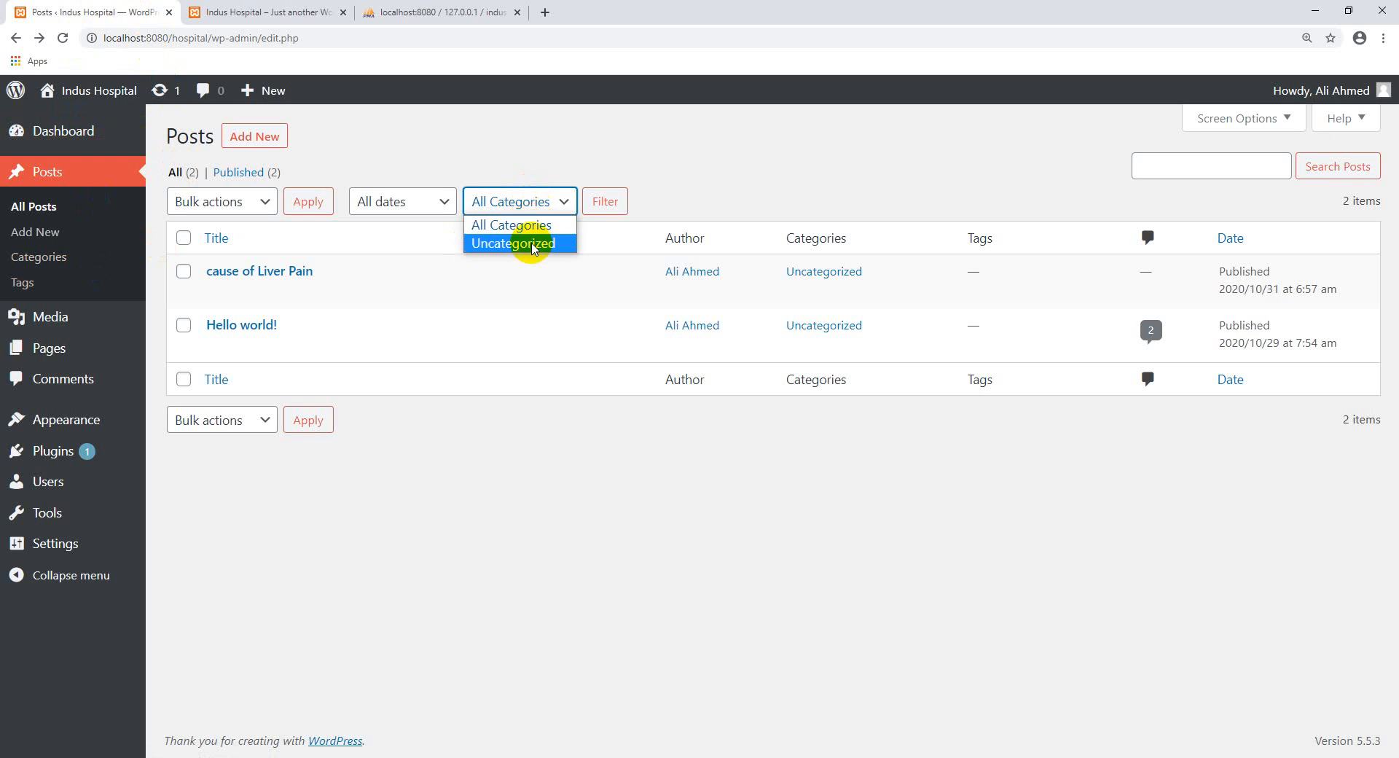
pyautogui.click(51, 258)
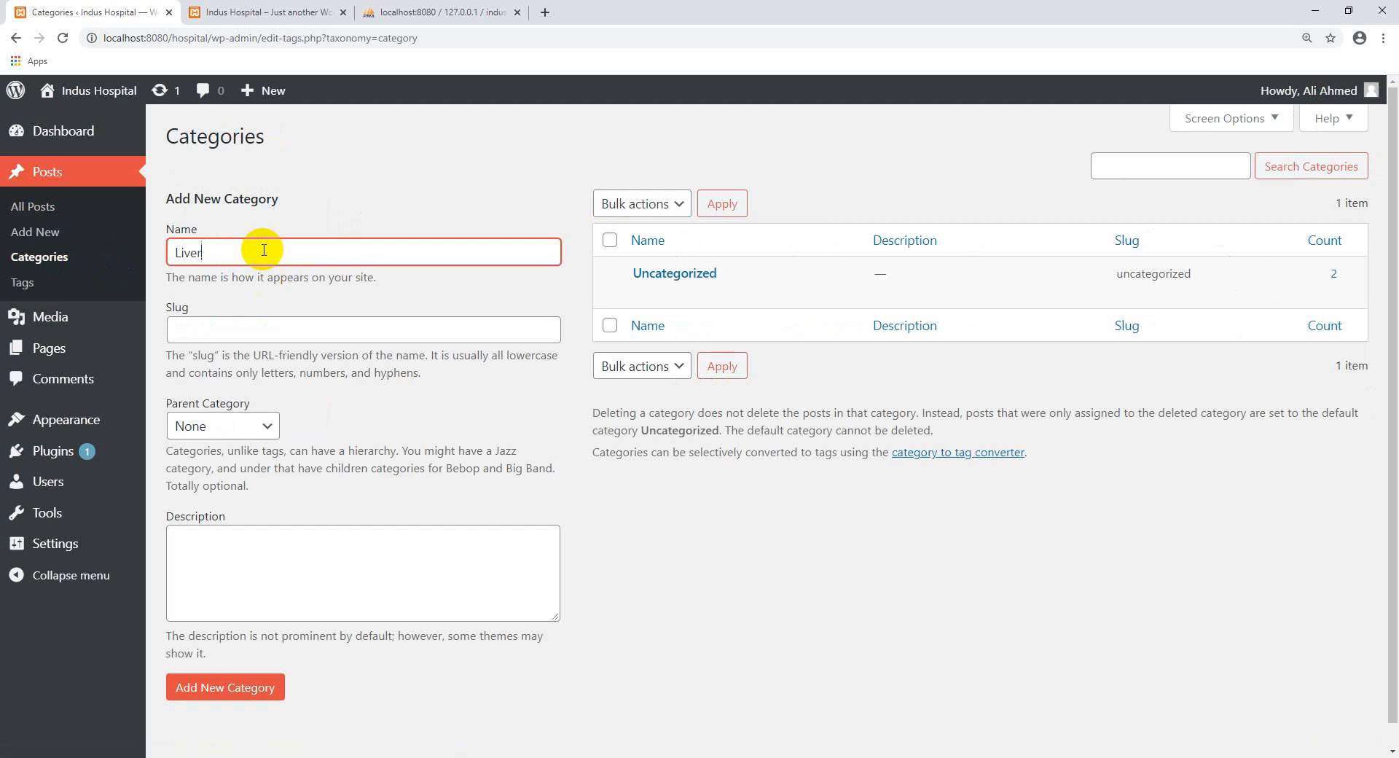
pyautogui.click(232, 340)
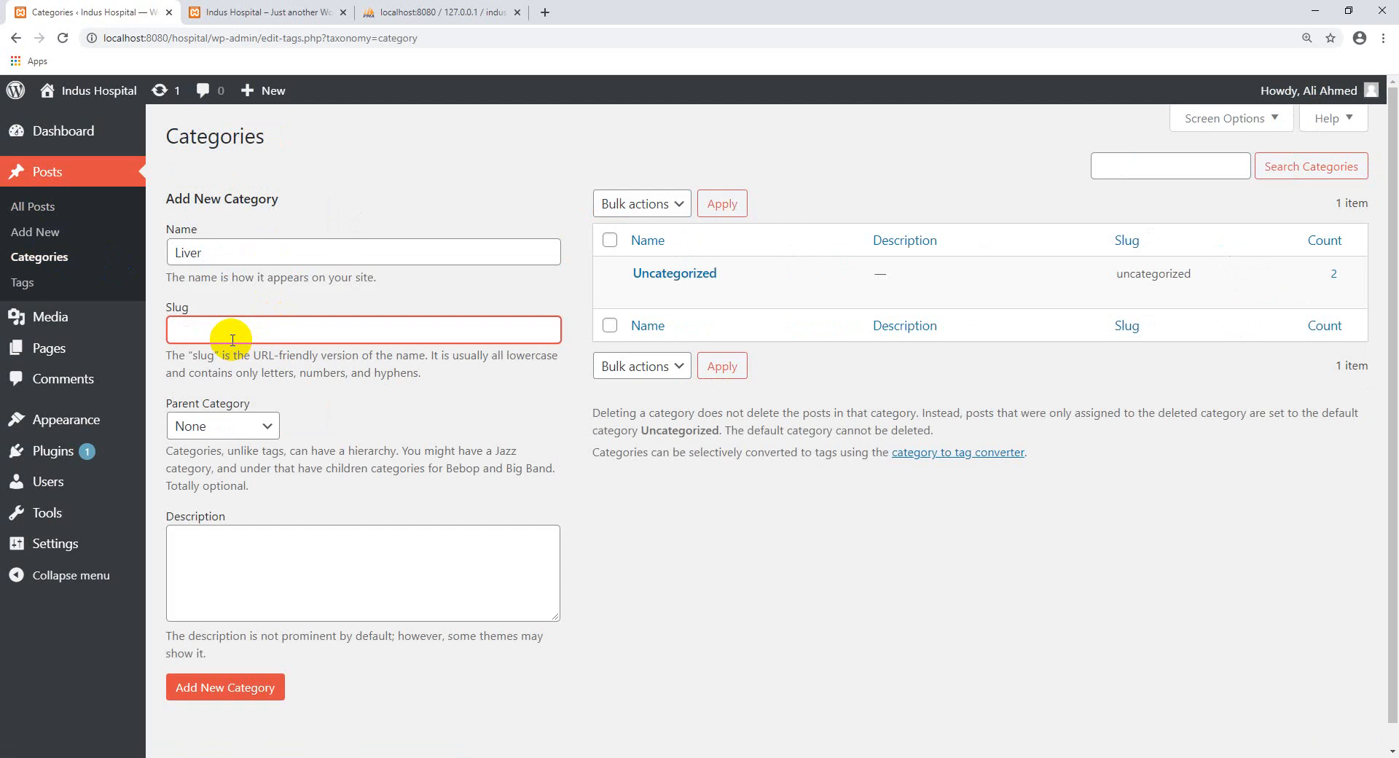
pyautogui.scroll(-1, 229, 387)
pyautogui.click(240, 403)
pyautogui.click(239, 405)
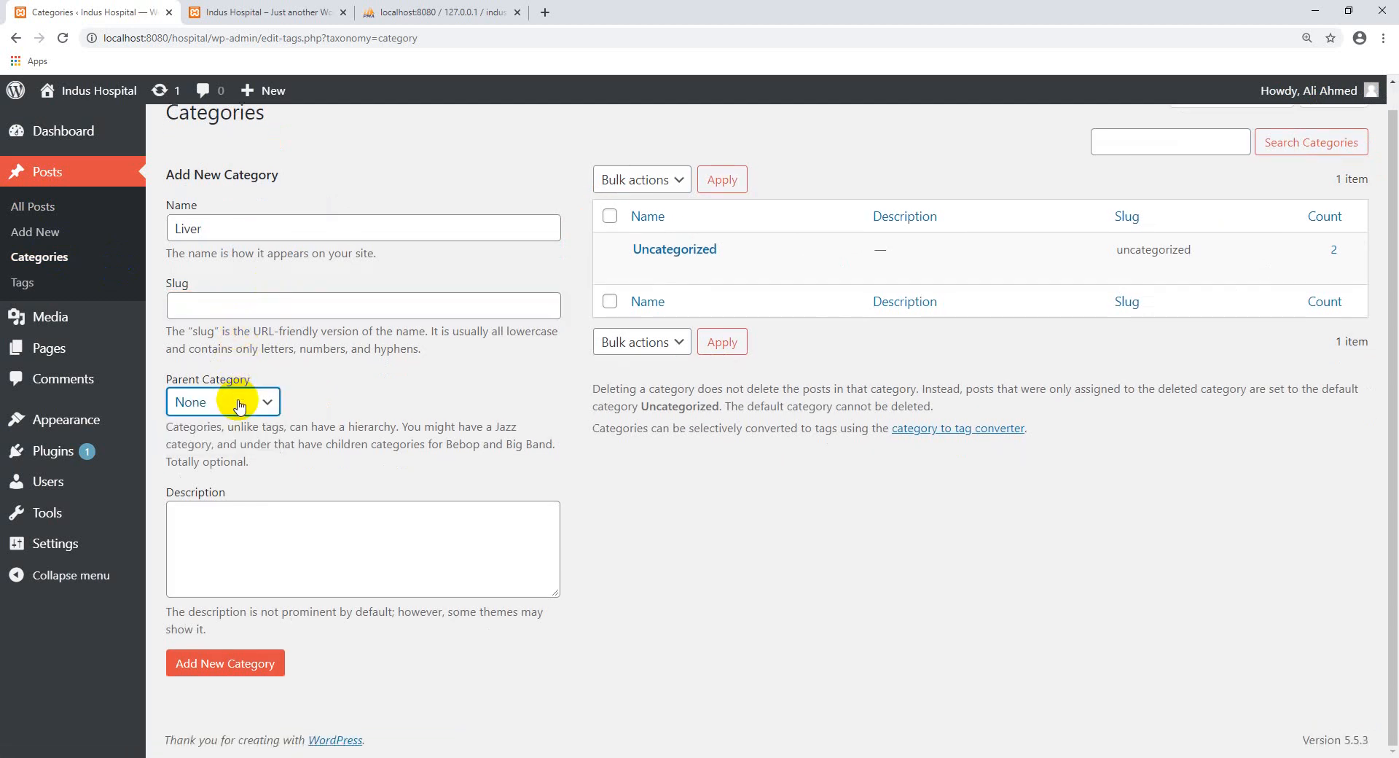
pyautogui.click(235, 516)
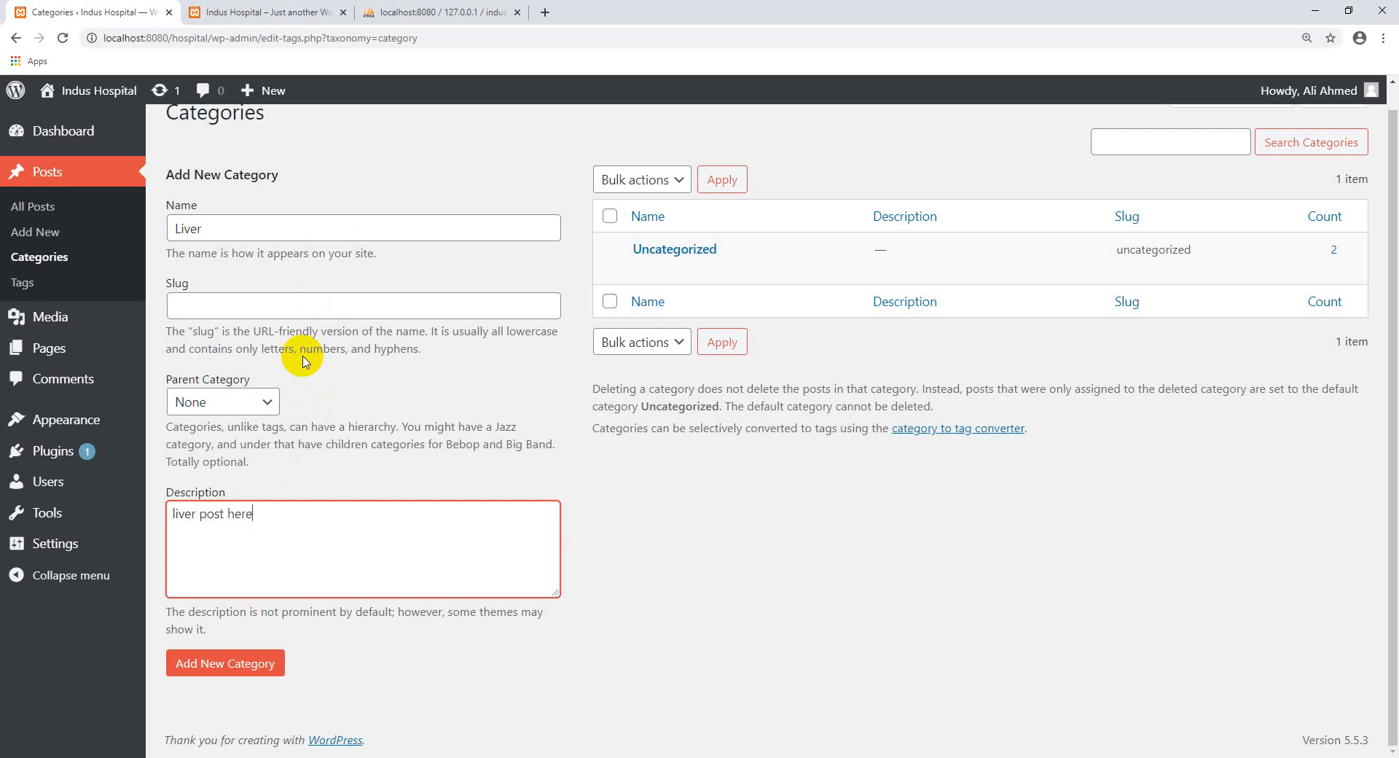
pyautogui.click(209, 669)
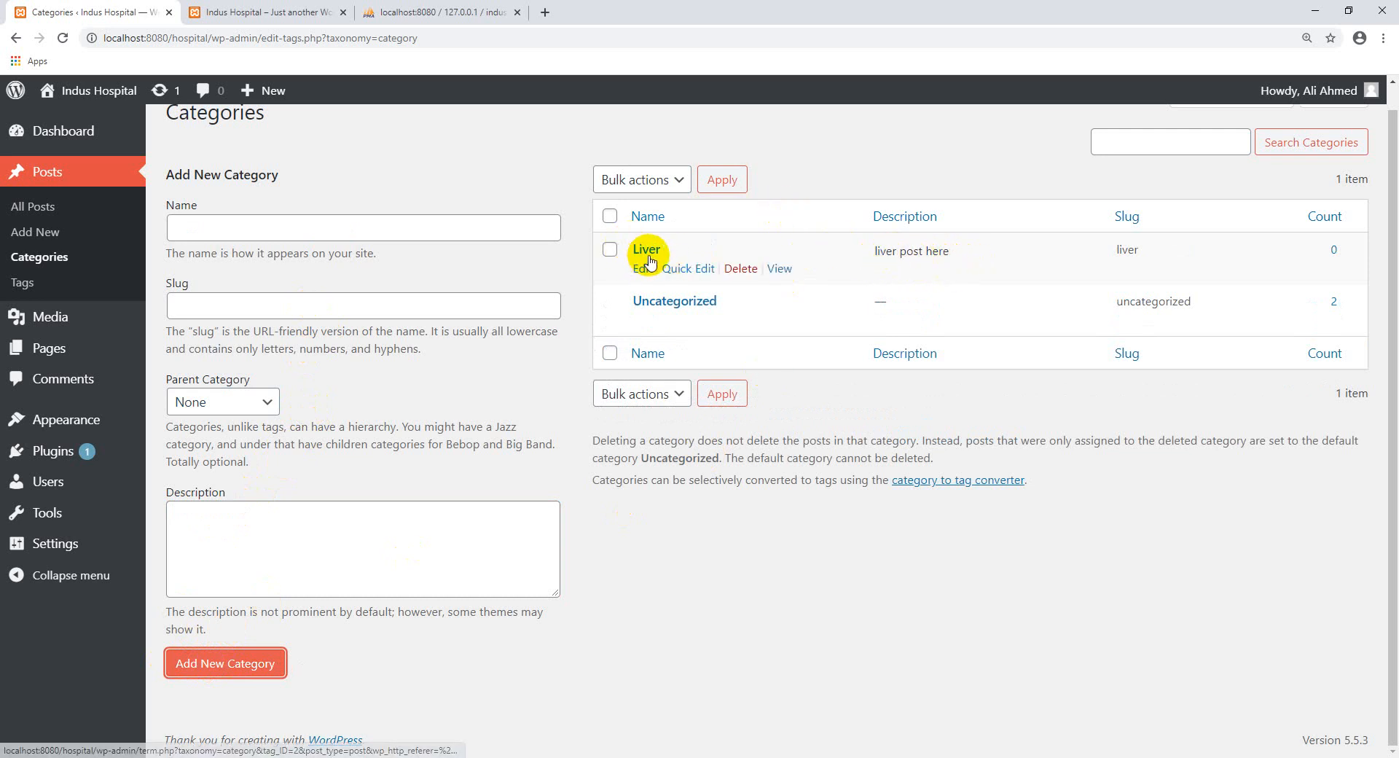
# Filter the list of all posts by Uncategorized, open the "cause of Liver Pain" post for editing and look through its content.
pyautogui.click(39, 212)
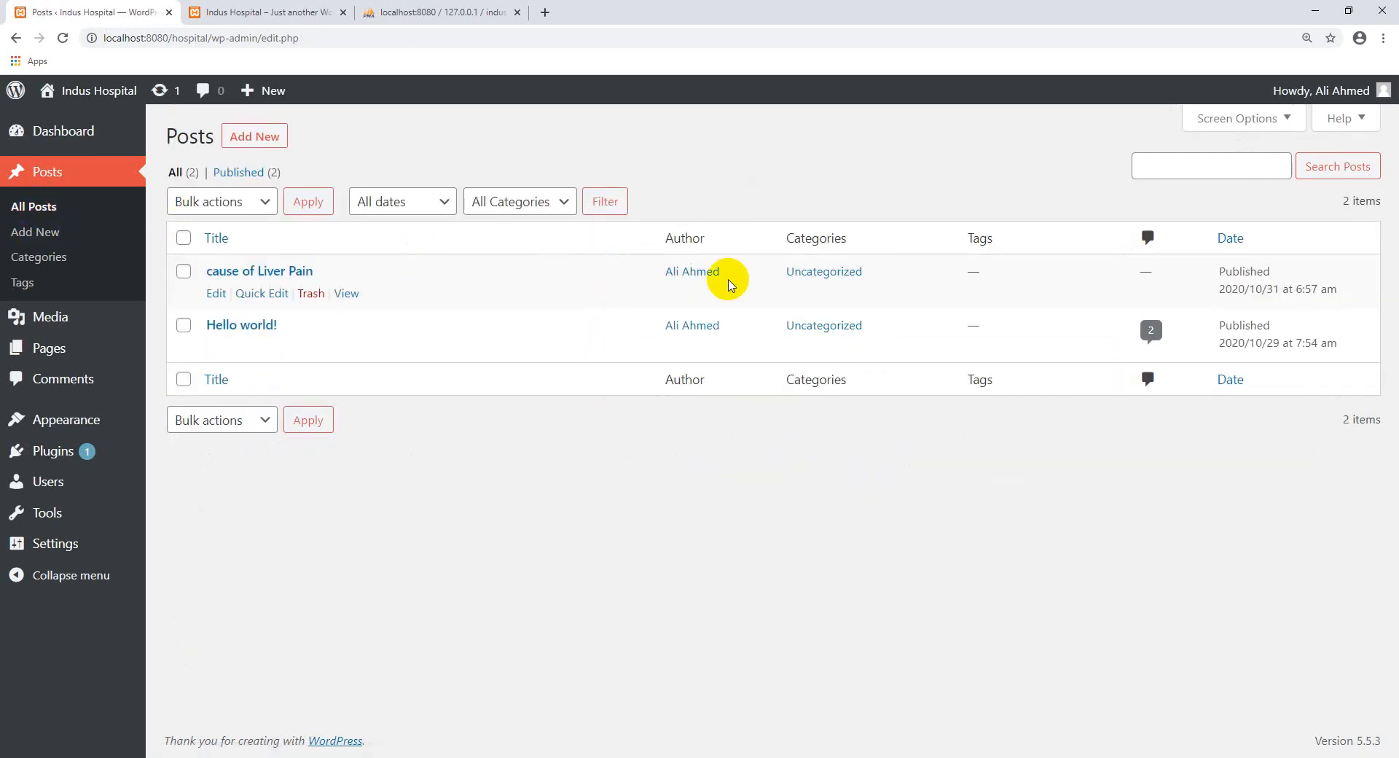
pyautogui.click(808, 275)
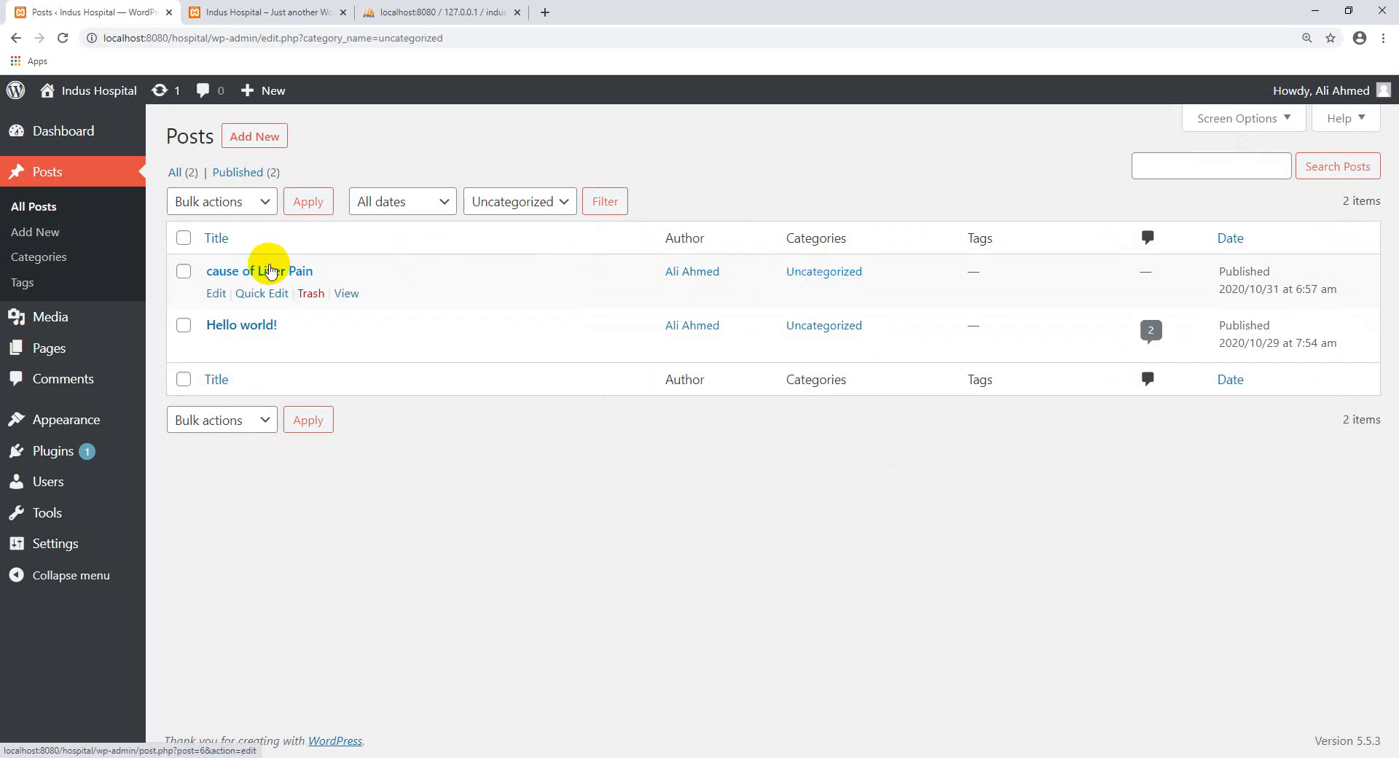
pyautogui.click(215, 295)
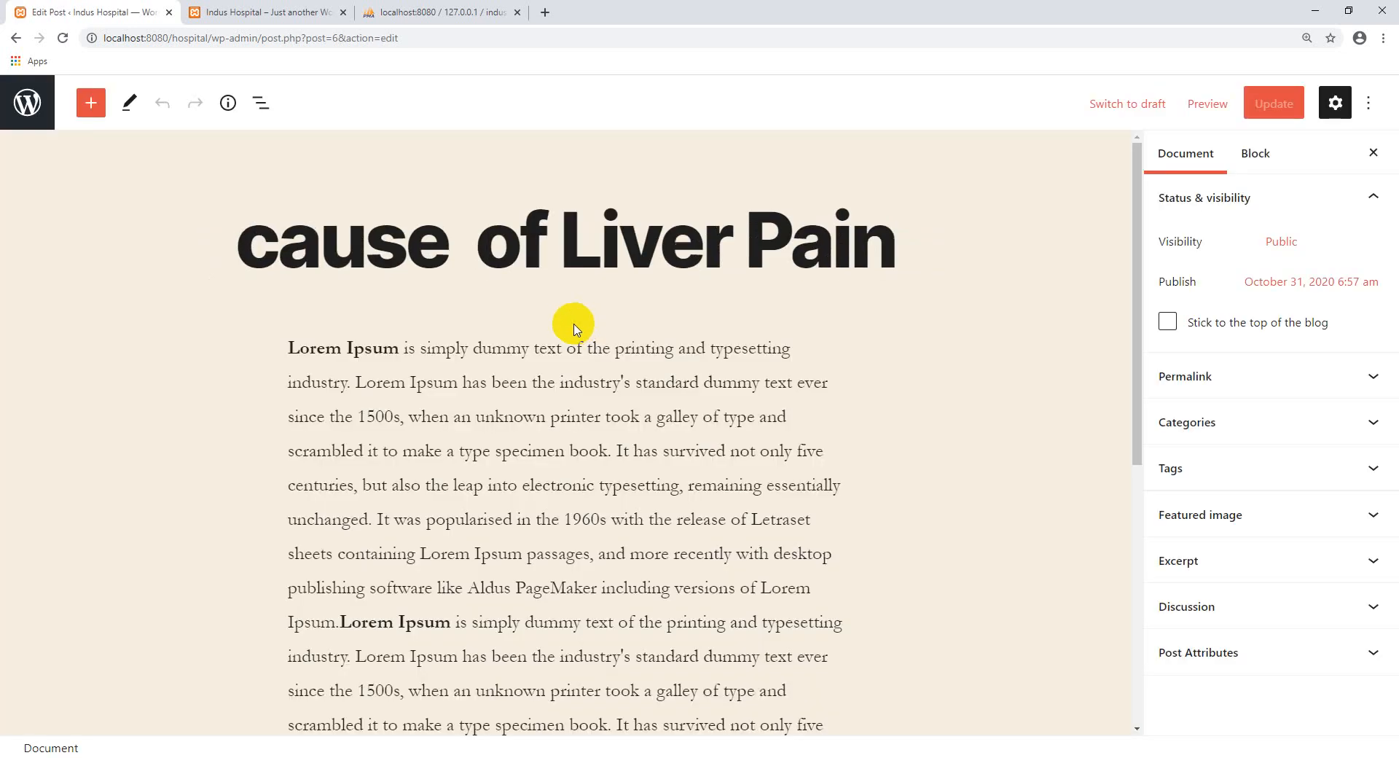
pyautogui.scroll(-5, 662, 277)
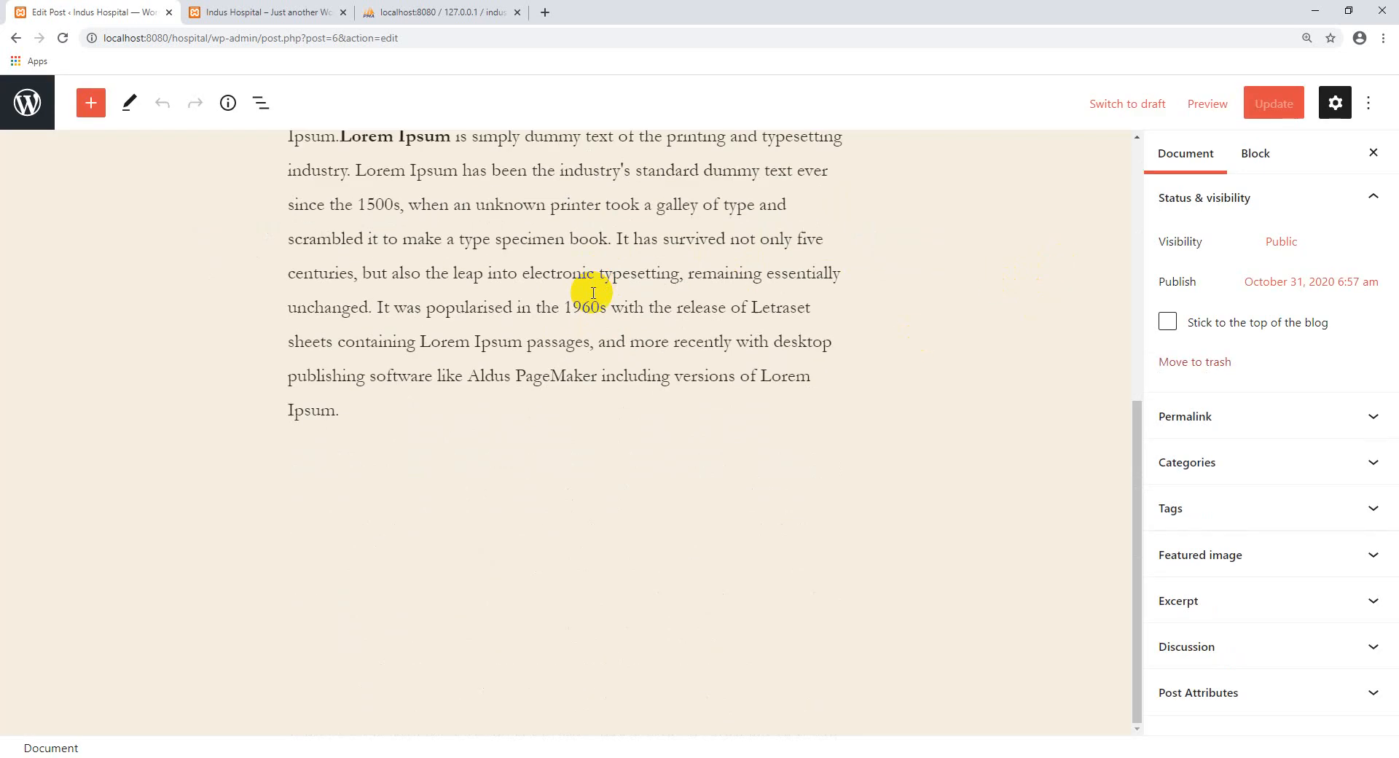
pyautogui.scroll(5, 630, 283)
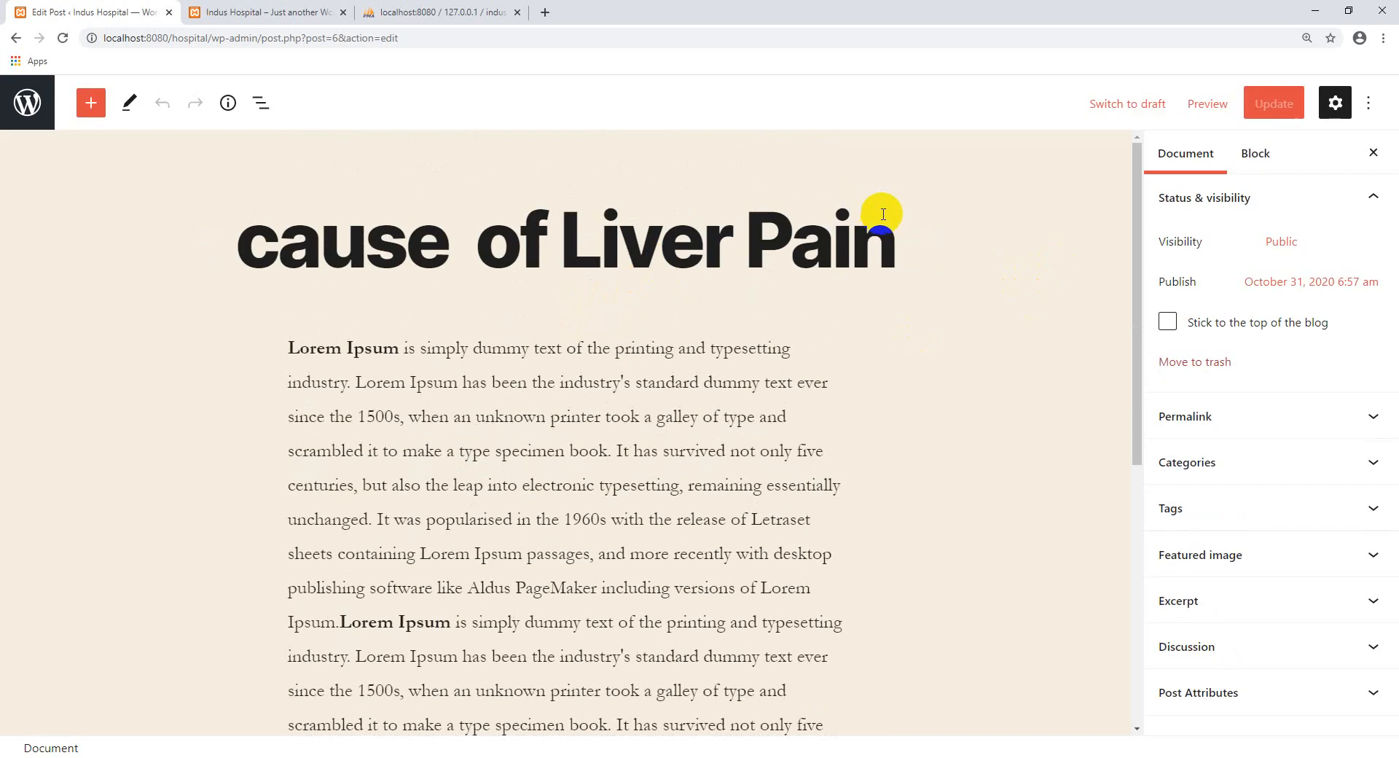
# Assign the post to the Liver category instead of Uncategorized and update it.
pyautogui.click(1197, 472)
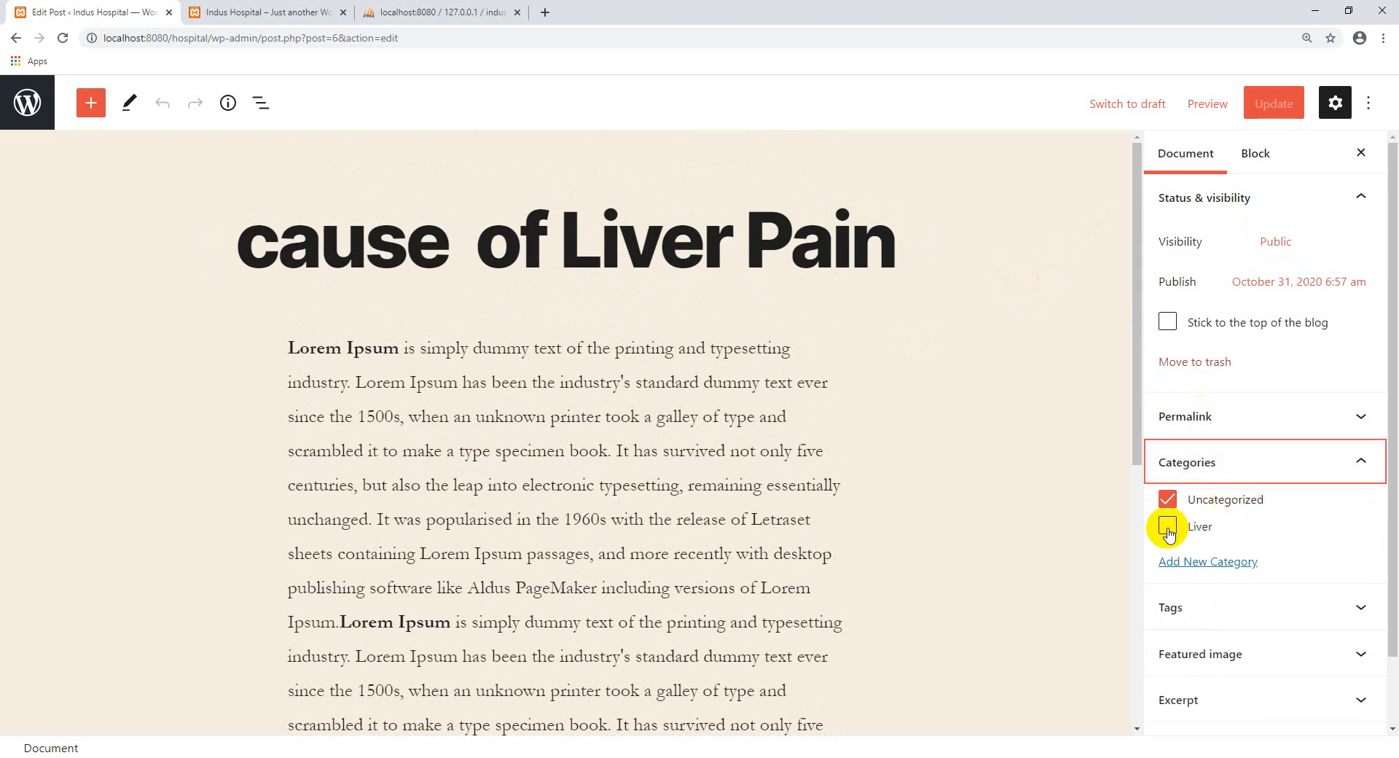
pyautogui.click(1168, 526)
pyautogui.click(1168, 499)
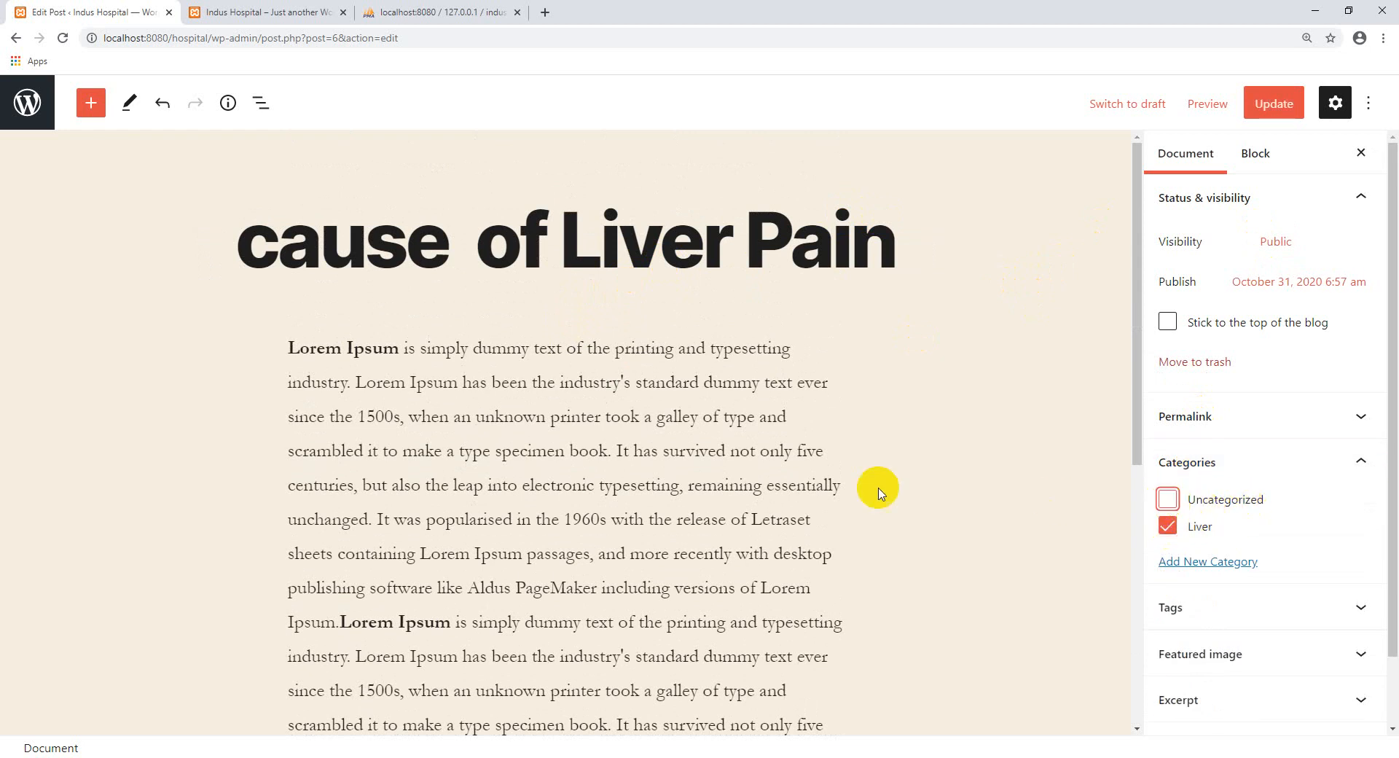
pyautogui.click(1268, 106)
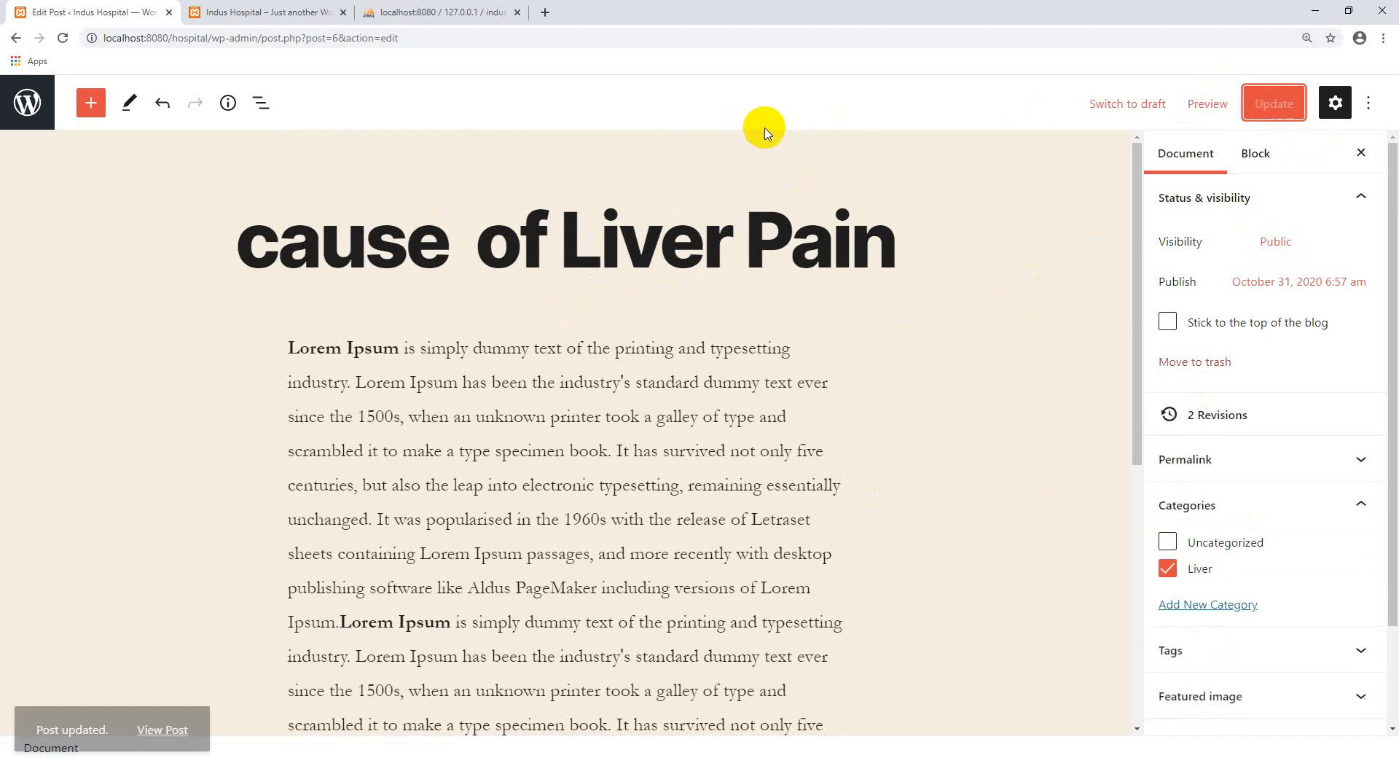
# Return to the admin post list, open the updated Indus Hospital home page in a new tab and close the outdated home page tab.
pyautogui.click(295, 11)
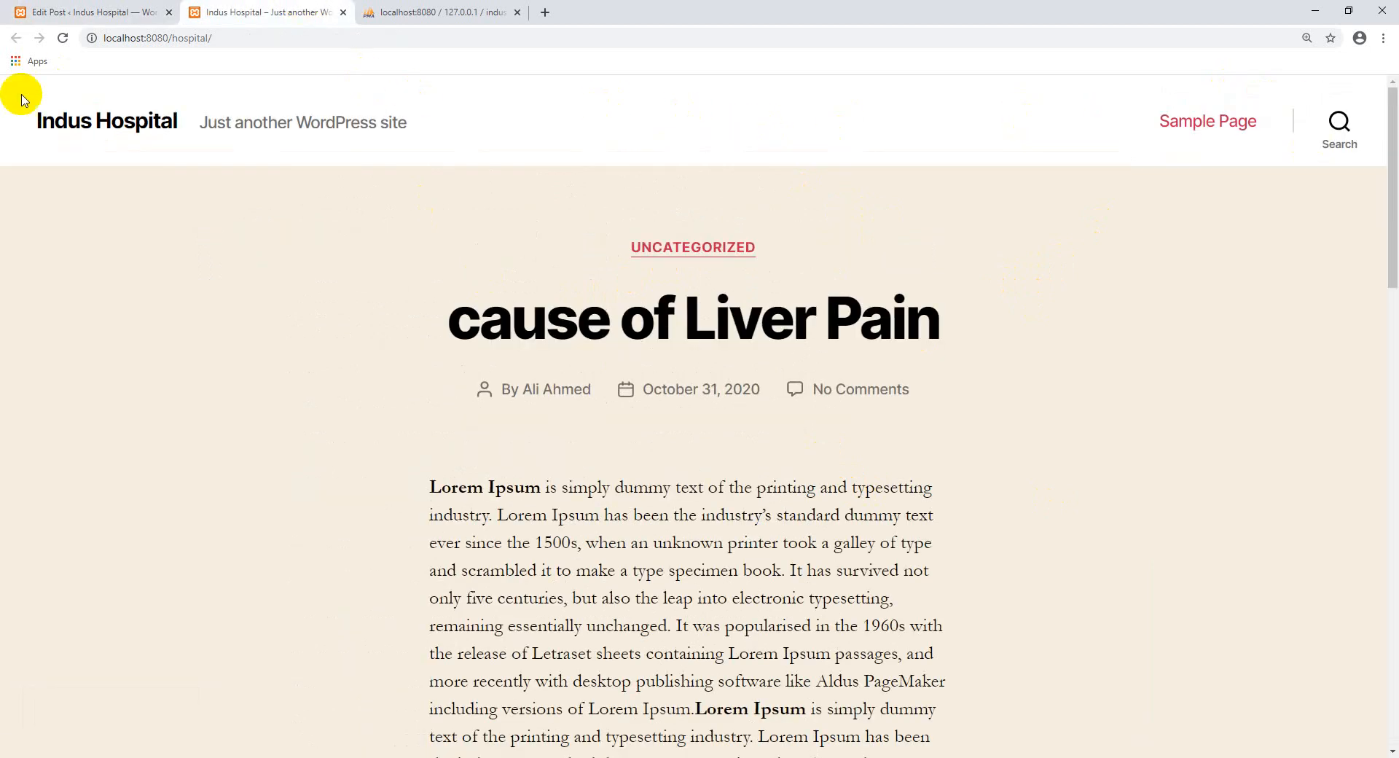
pyautogui.click(92, 8)
pyautogui.click(16, 38)
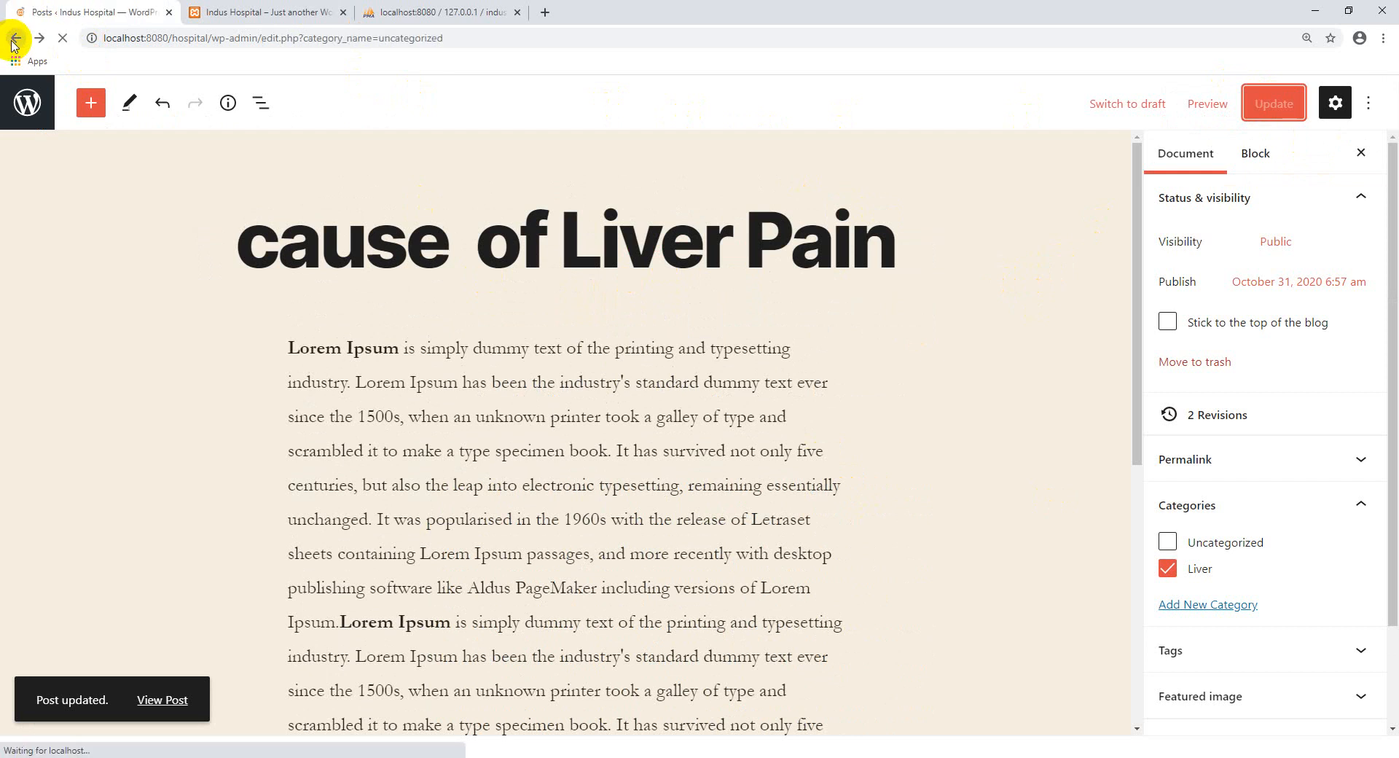
pyautogui.middleClick(111, 90)
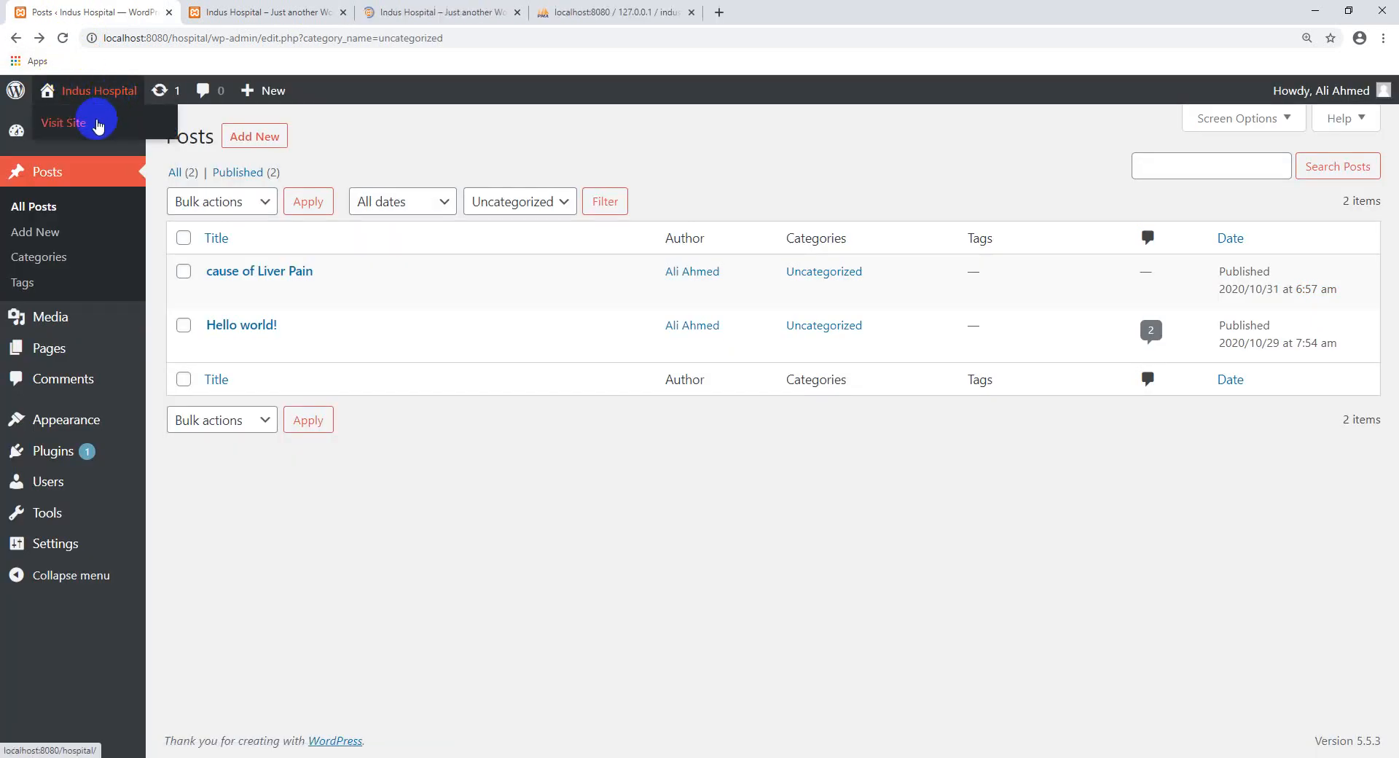
pyautogui.click(368, 13)
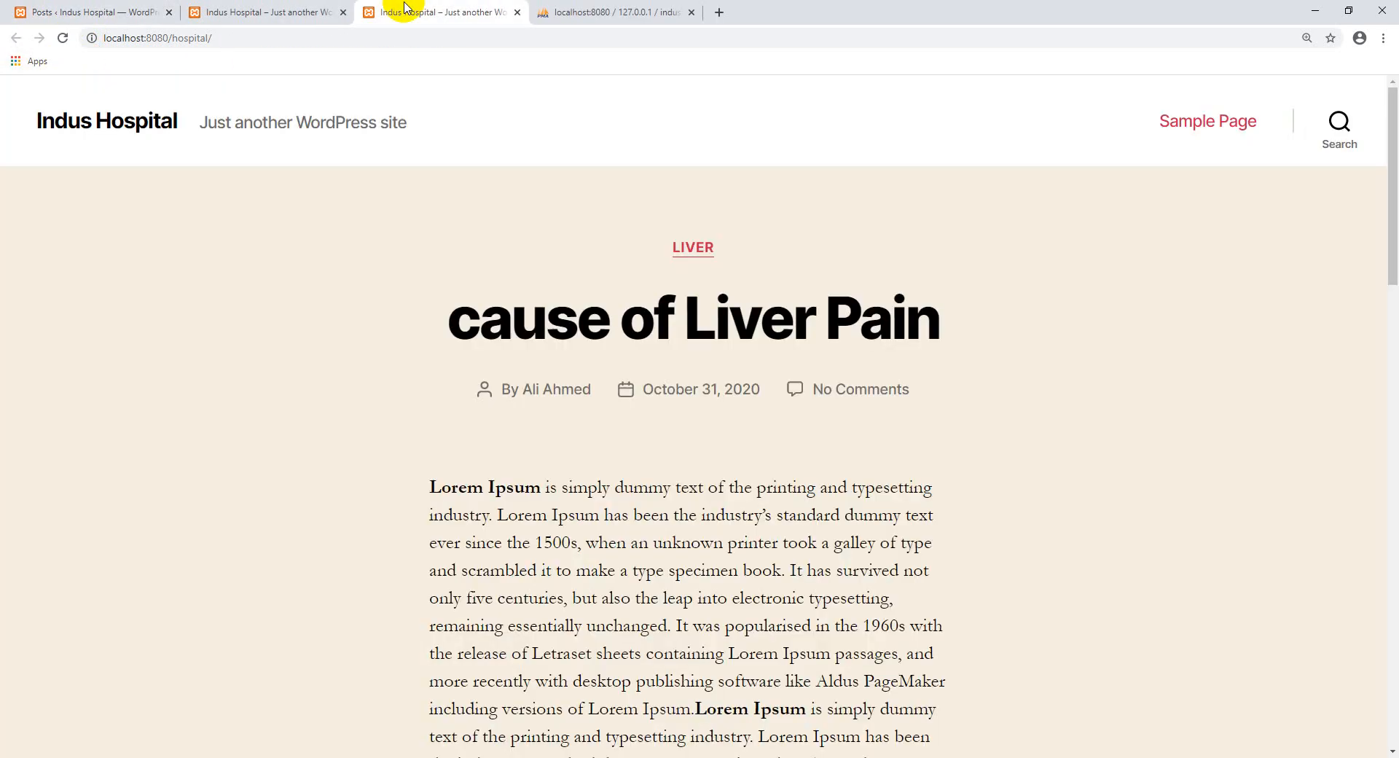
pyautogui.click(343, 12)
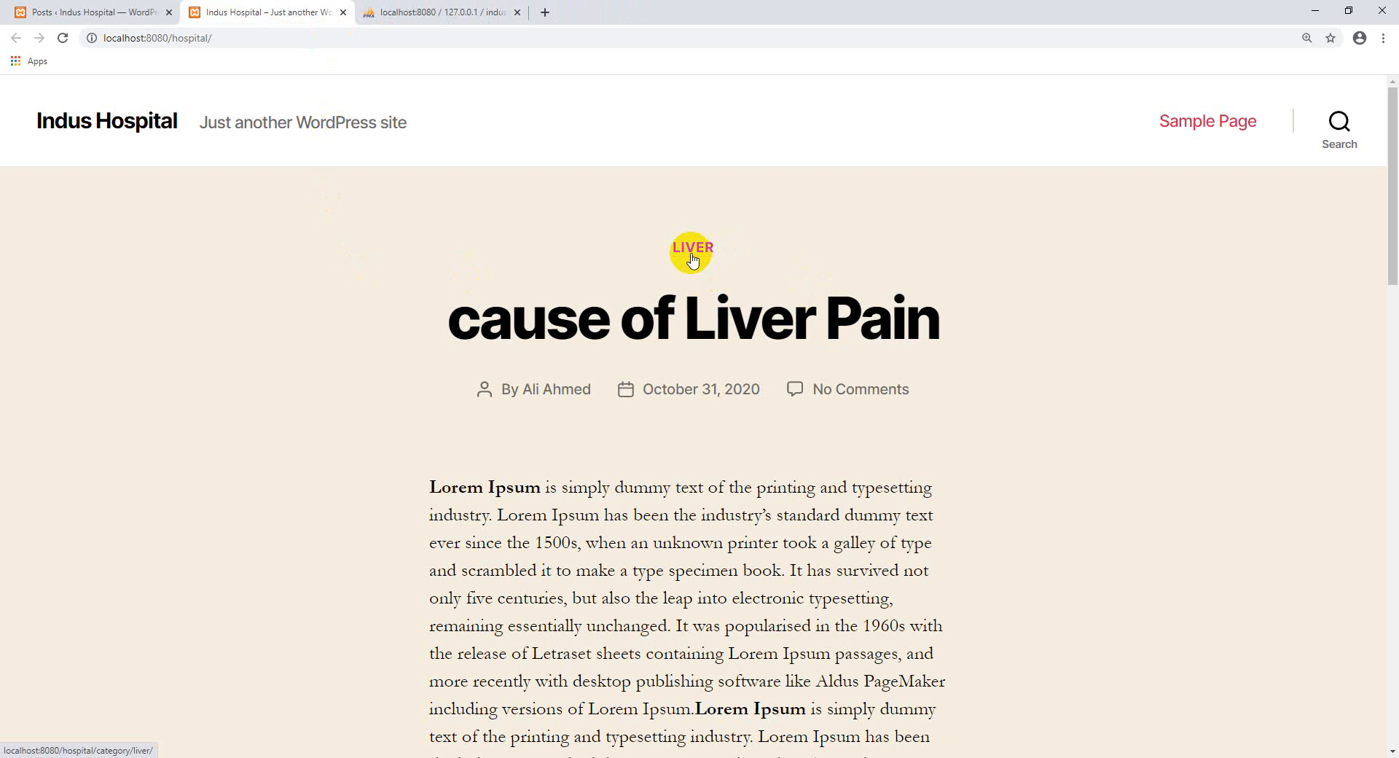
# Compare the category labels above the "cause of Liver Pain" and "Hello world!" posts on the home page.
pyautogui.scroll(-4, 692, 259)
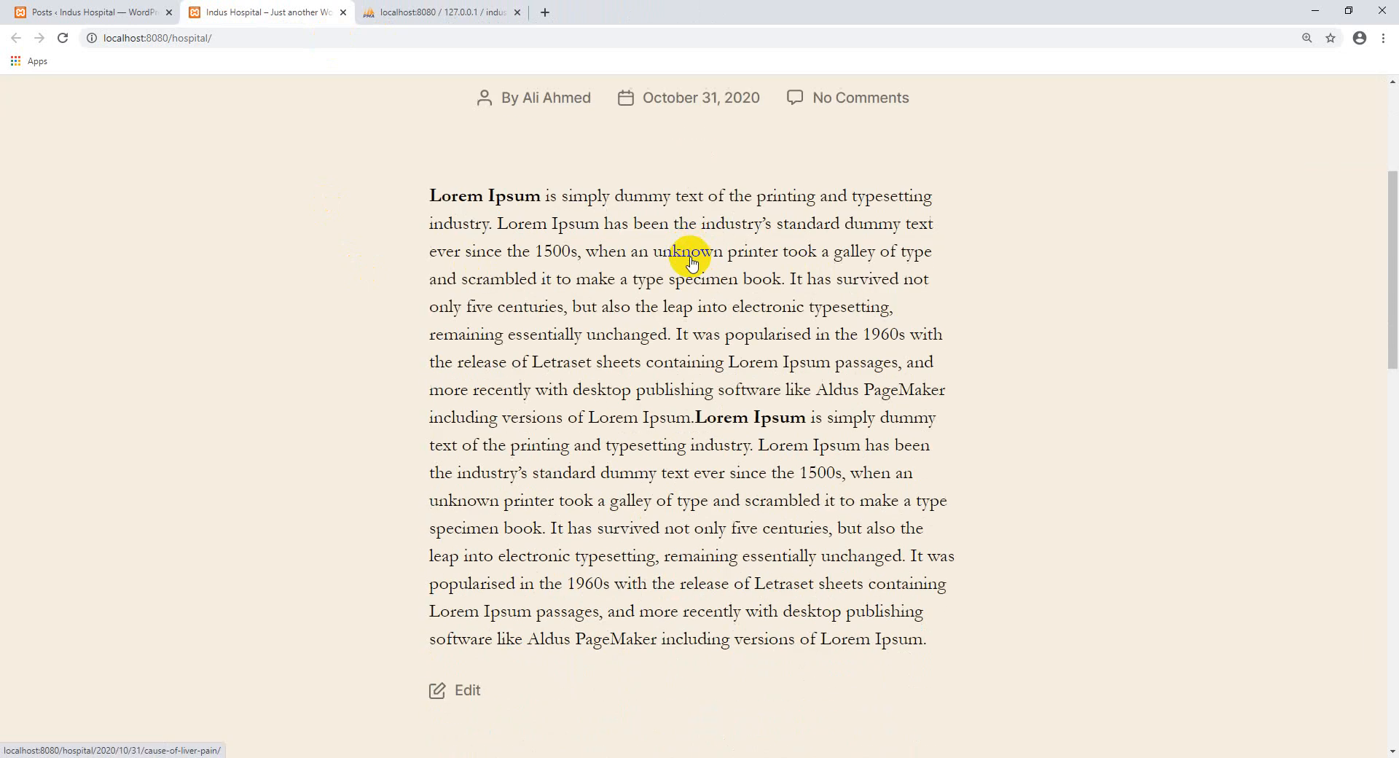
pyautogui.scroll(4, 693, 251)
pyautogui.scroll(-12, 665, 275)
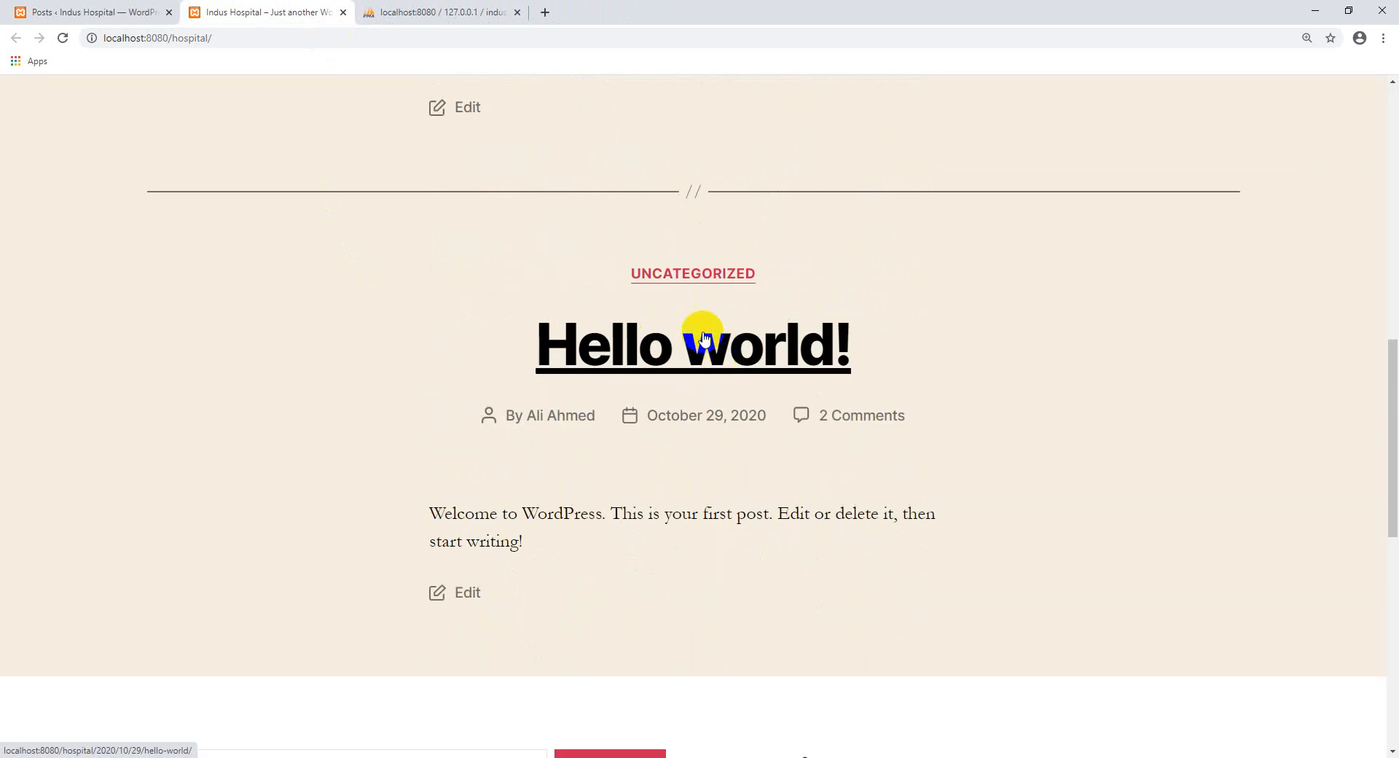
pyautogui.scroll(5, 695, 328)
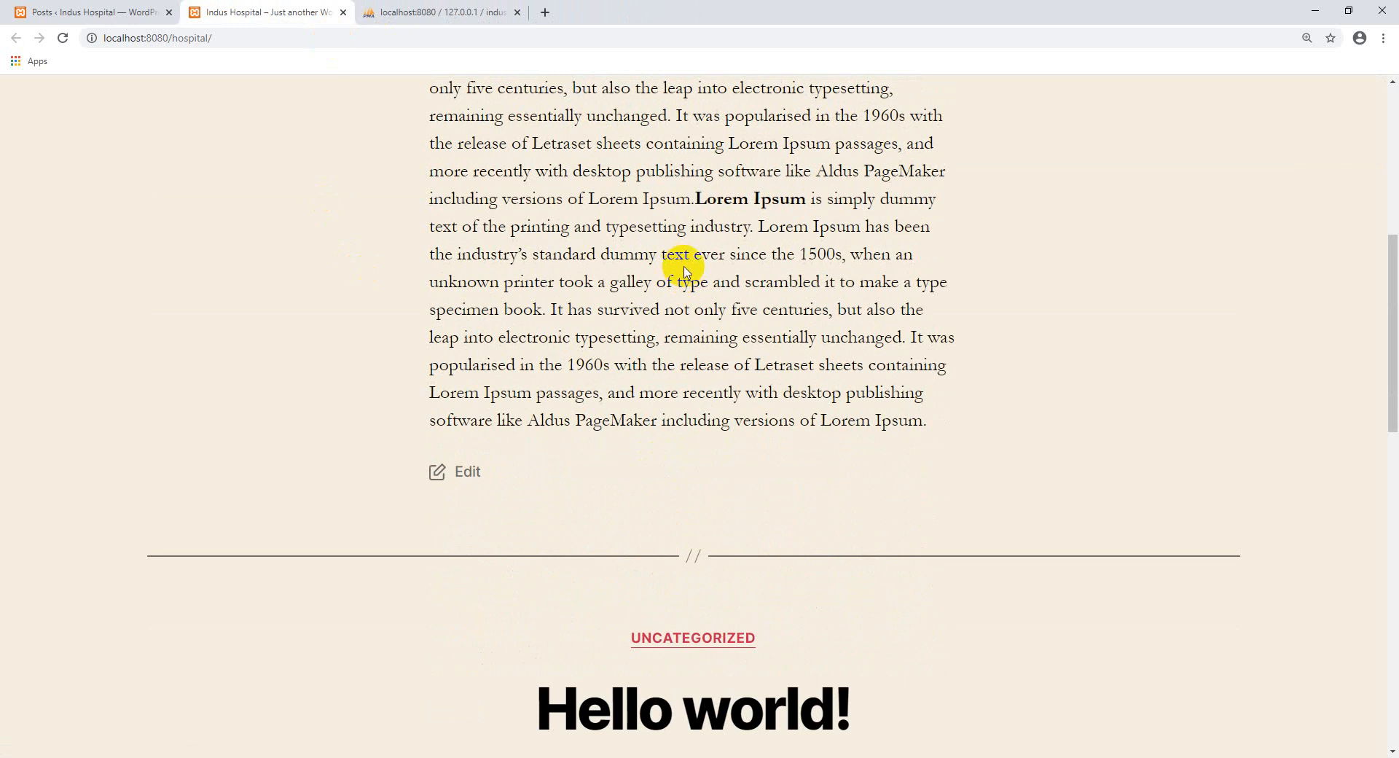
pyautogui.scroll(5, 685, 271)
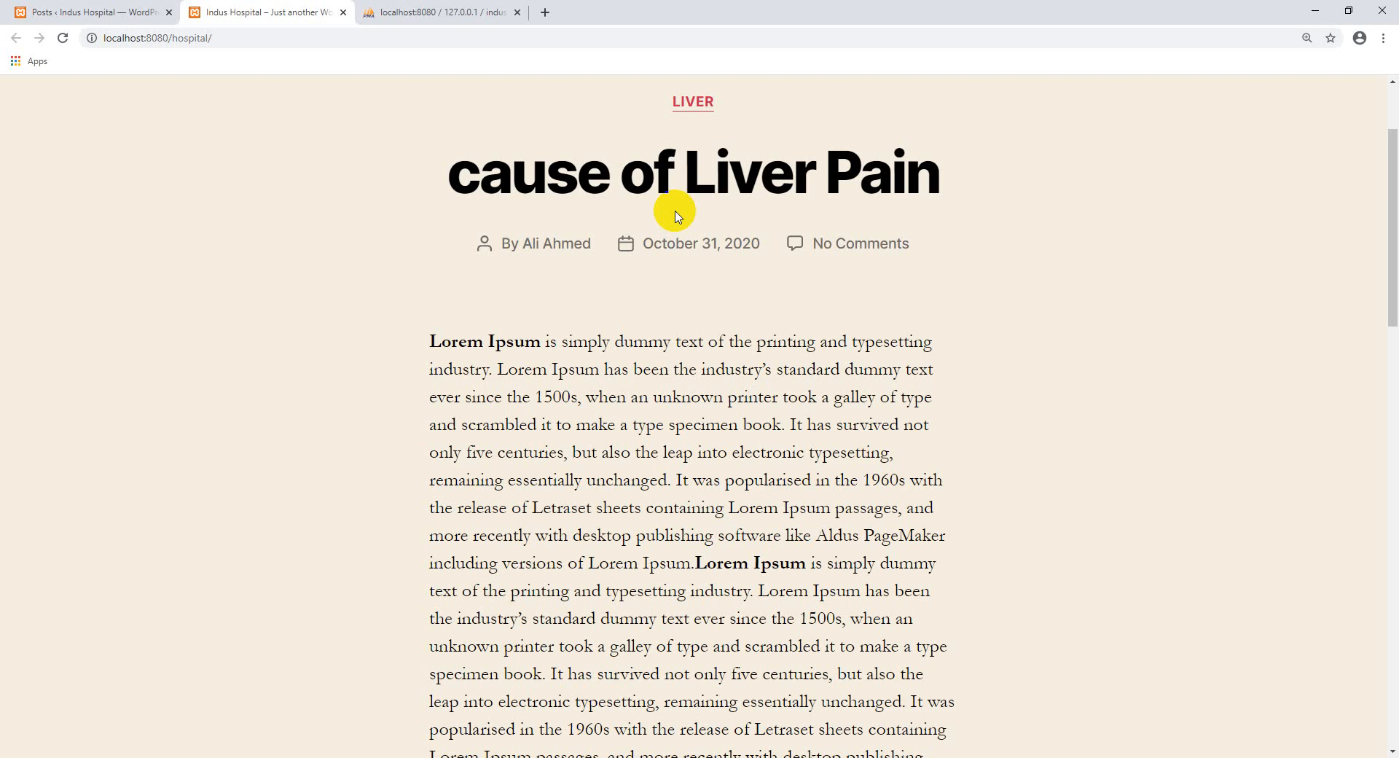
# Start a new post in the site admin and title it "Diet For liver patients".
pyautogui.click(16, 11)
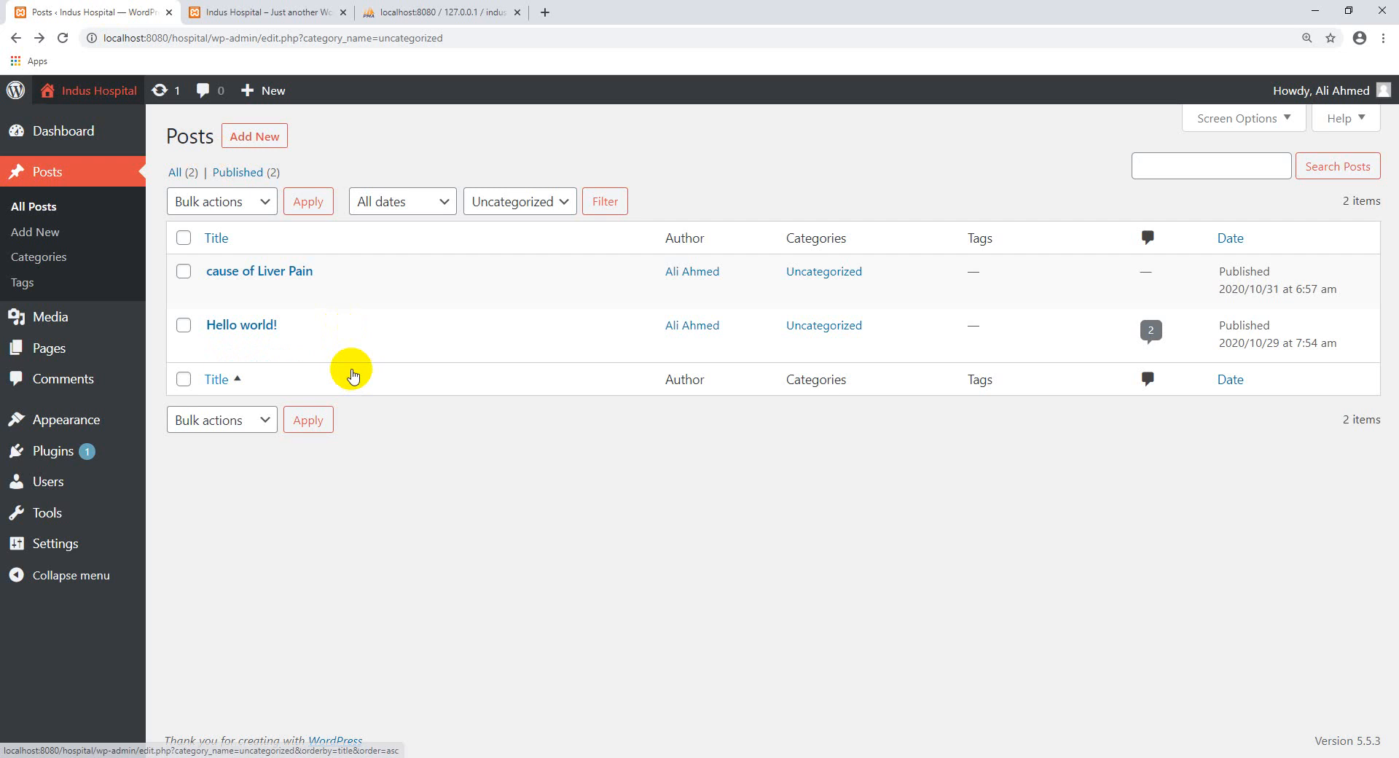
pyautogui.moveTo(351, 348)
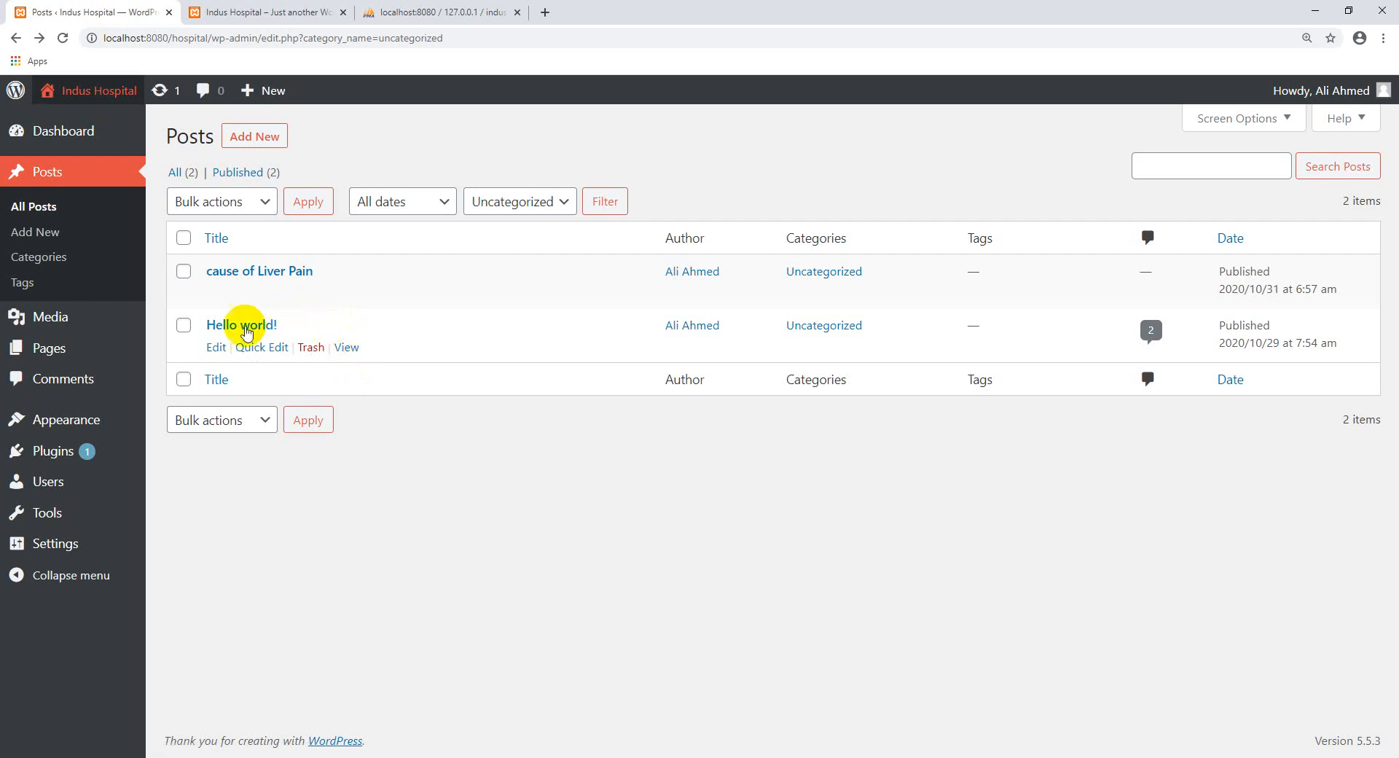
pyautogui.click(29, 233)
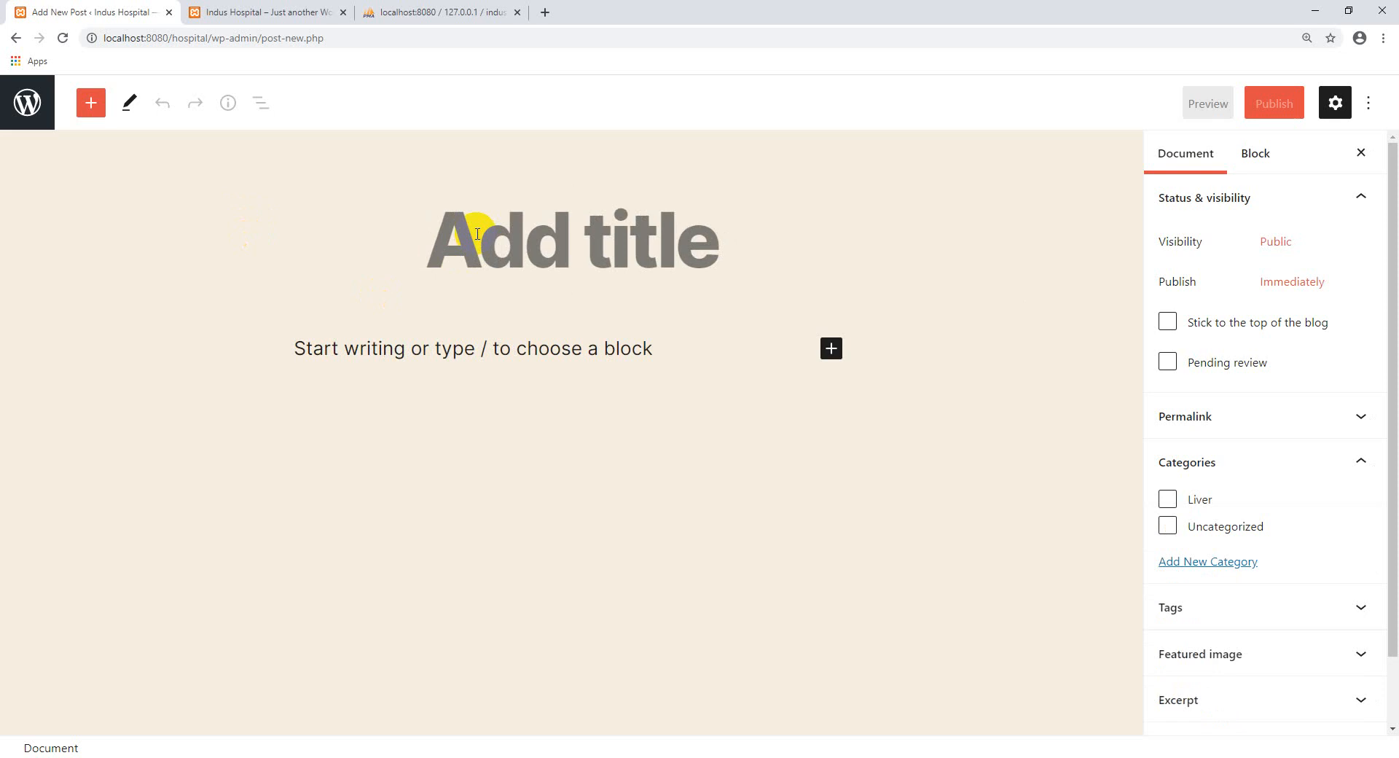
pyautogui.write('di')
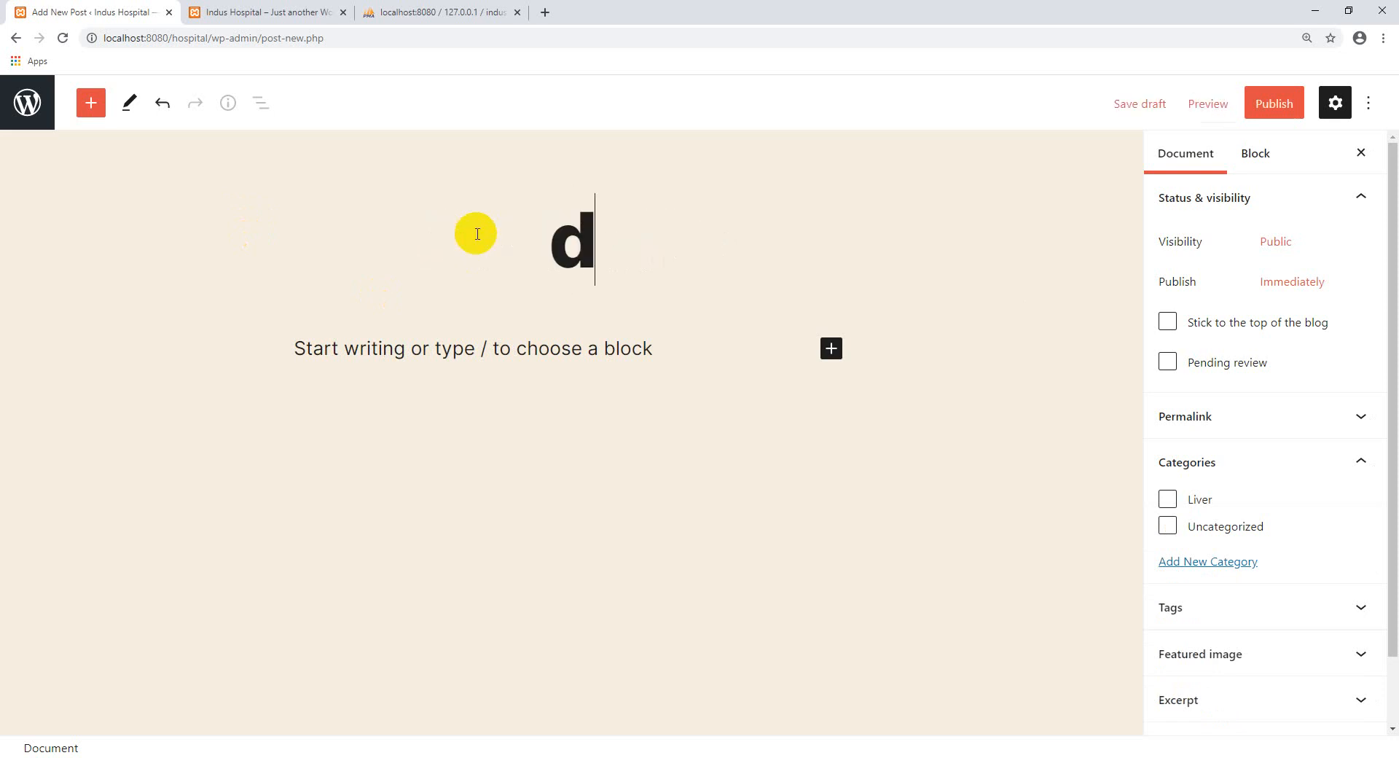
pyautogui.press('BackSpace')
pyautogui.press('BackSpace')
pyautogui.write('Di')
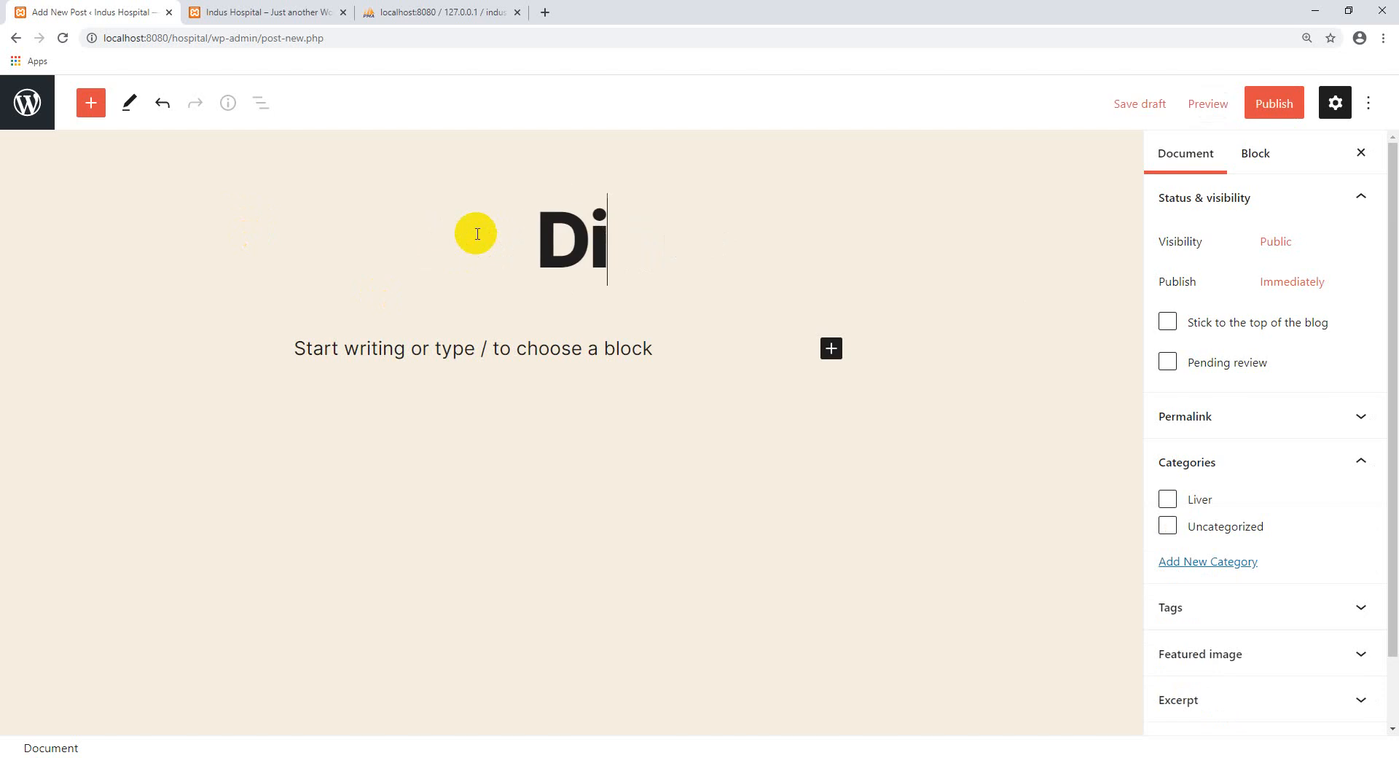
pyautogui.write('et F')
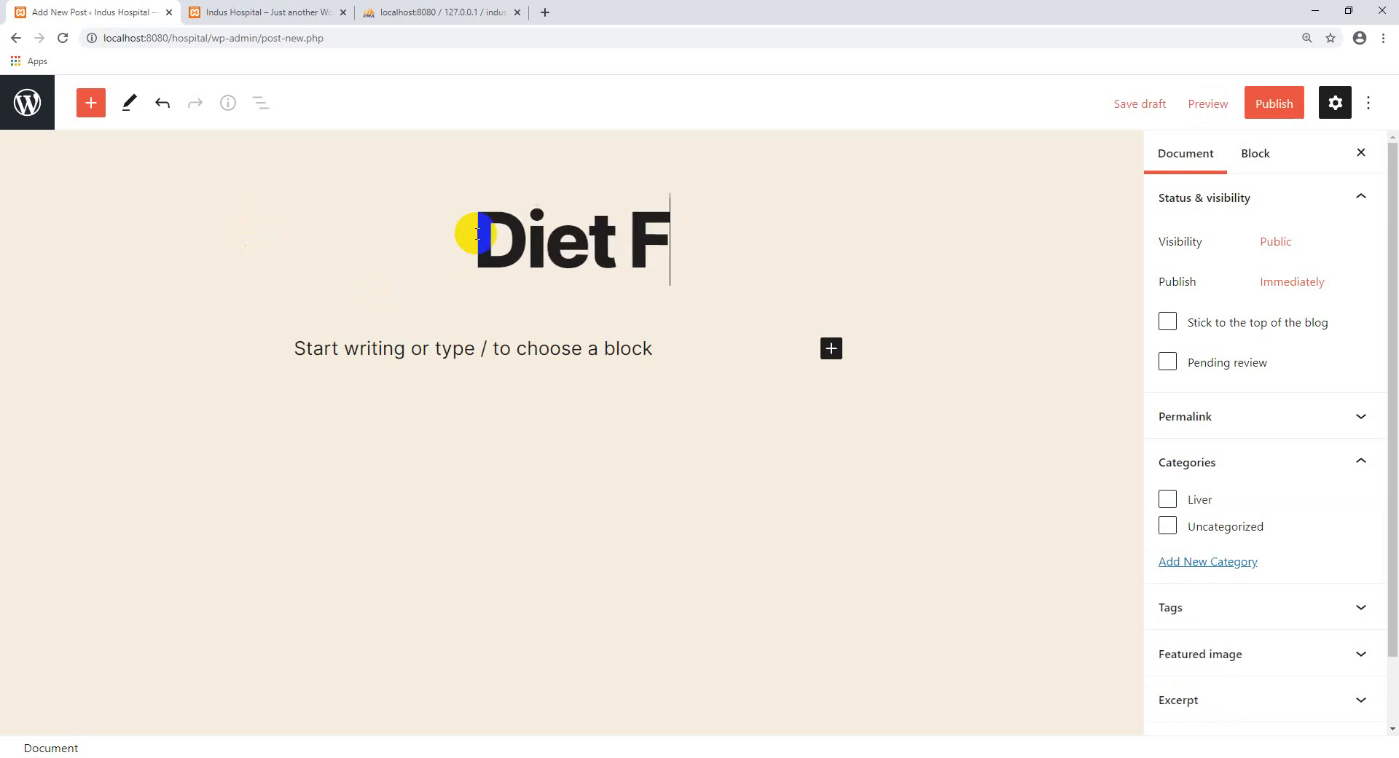
pyautogui.write('or li')
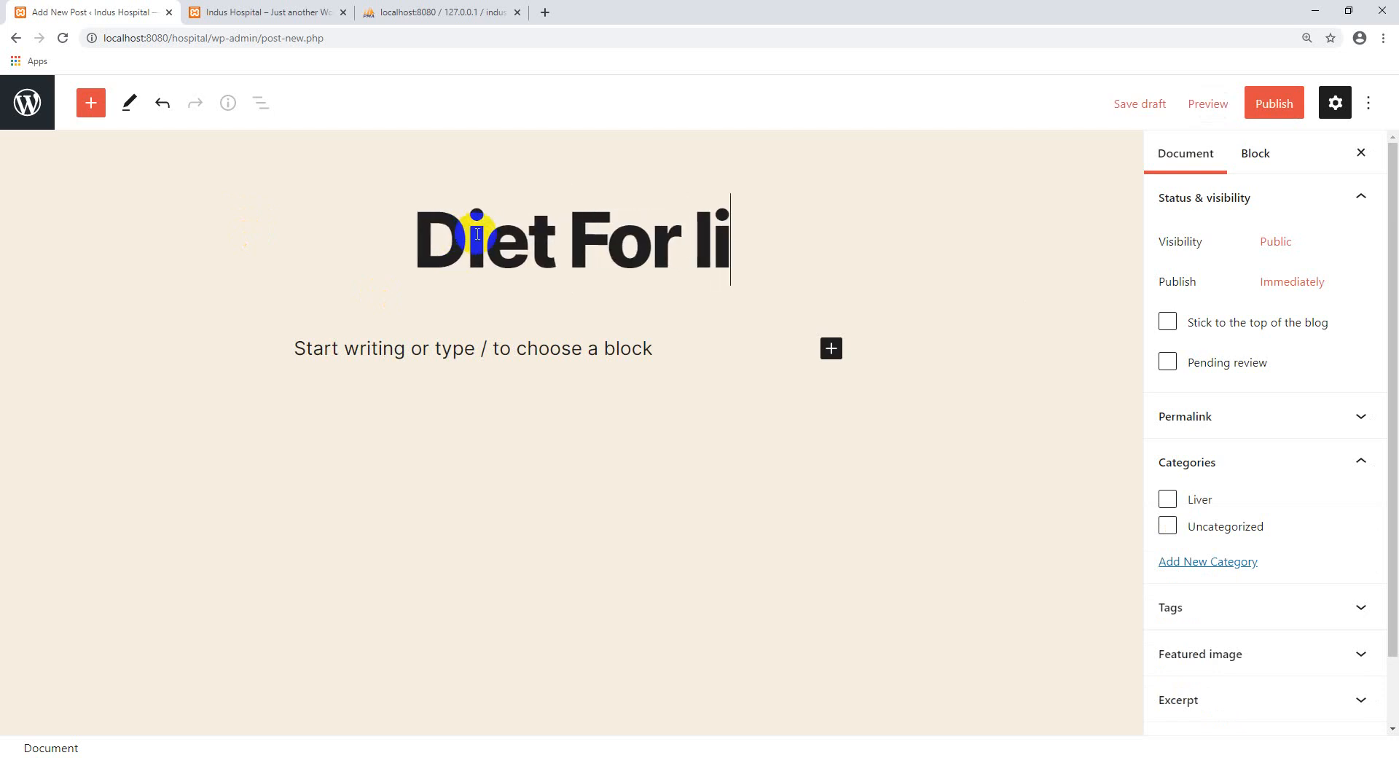
pyautogui.write('ver p')
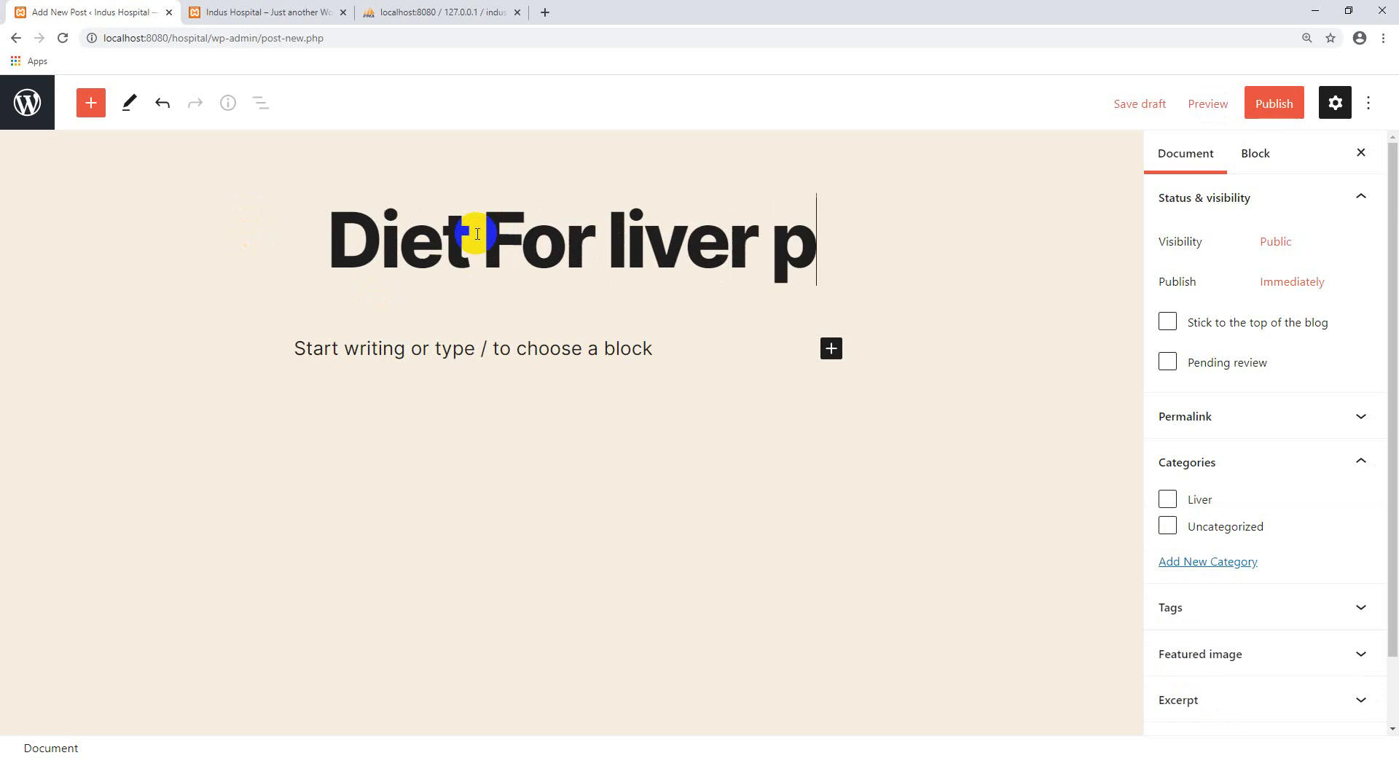
pyautogui.write('atients')
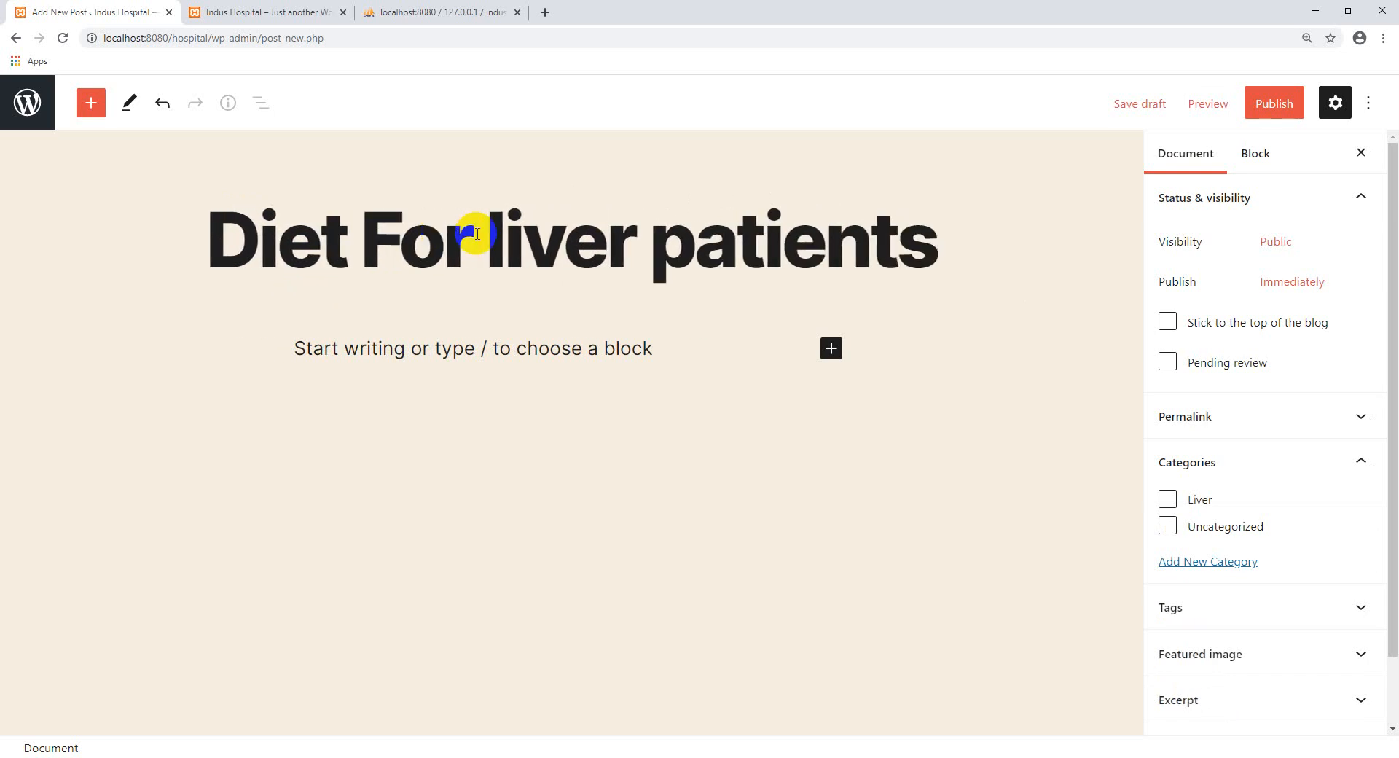
# Fill the body of the post with the Lorem Ipsum paragraph that starts "Lorem Ipsum is simply dummy text of the printing and typesetting industry".
pyautogui.click(368, 349)
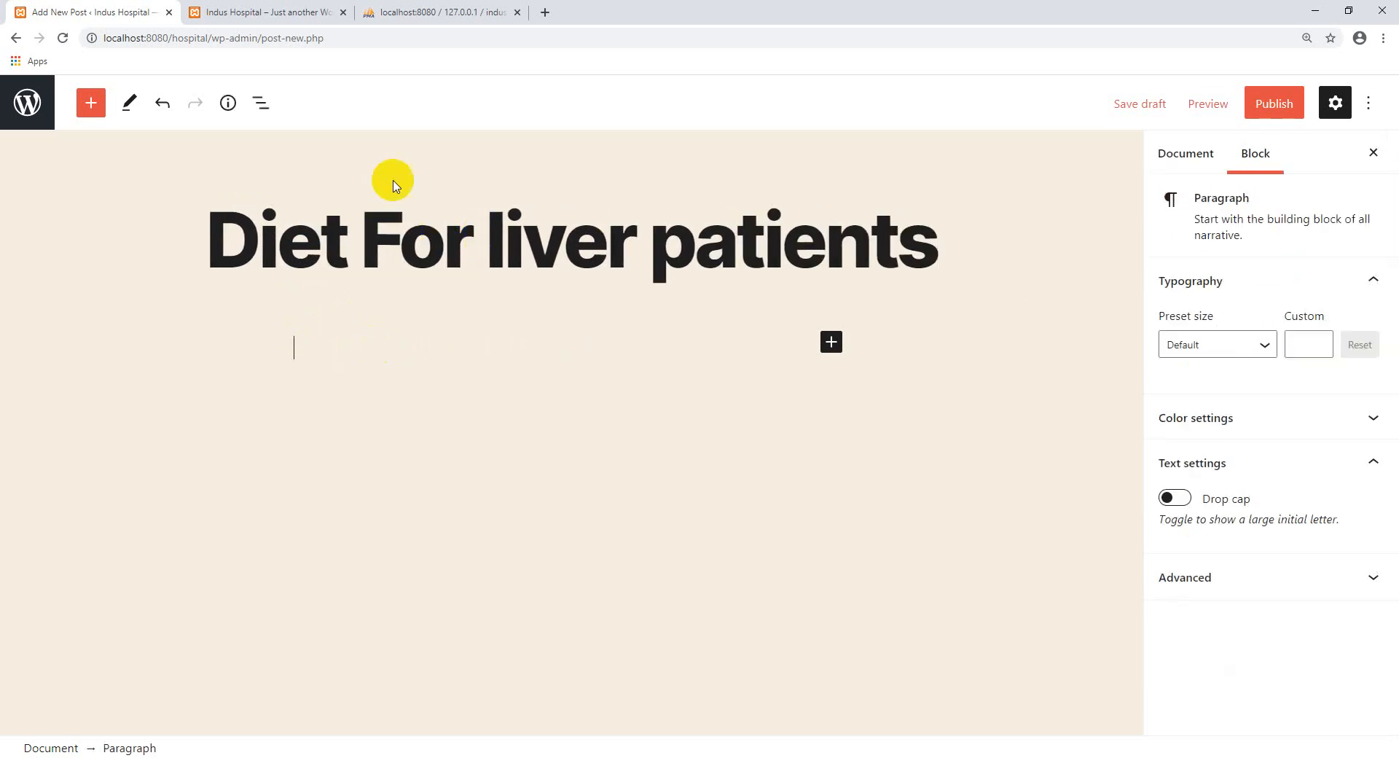
pyautogui.rightClick(373, 13)
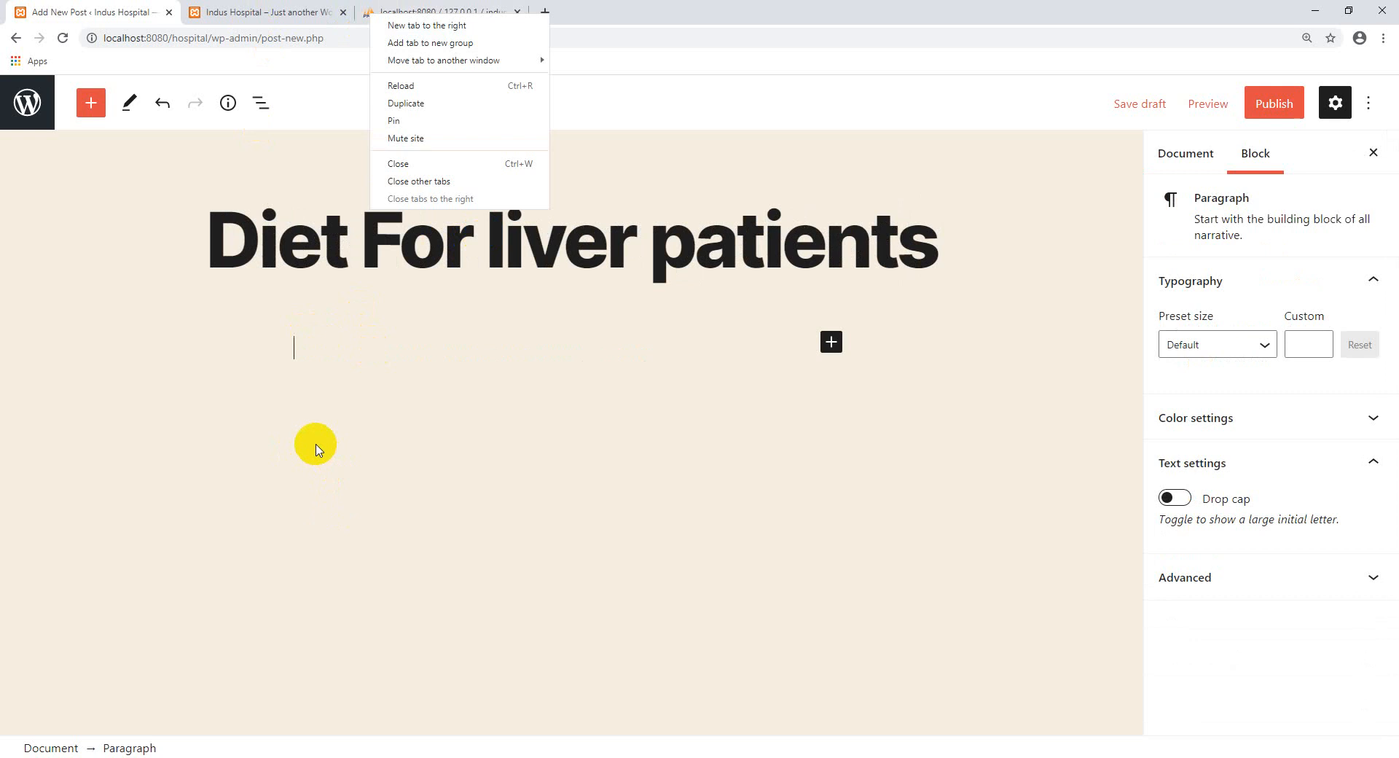
pyautogui.click(303, 377)
pyautogui.click(297, 343)
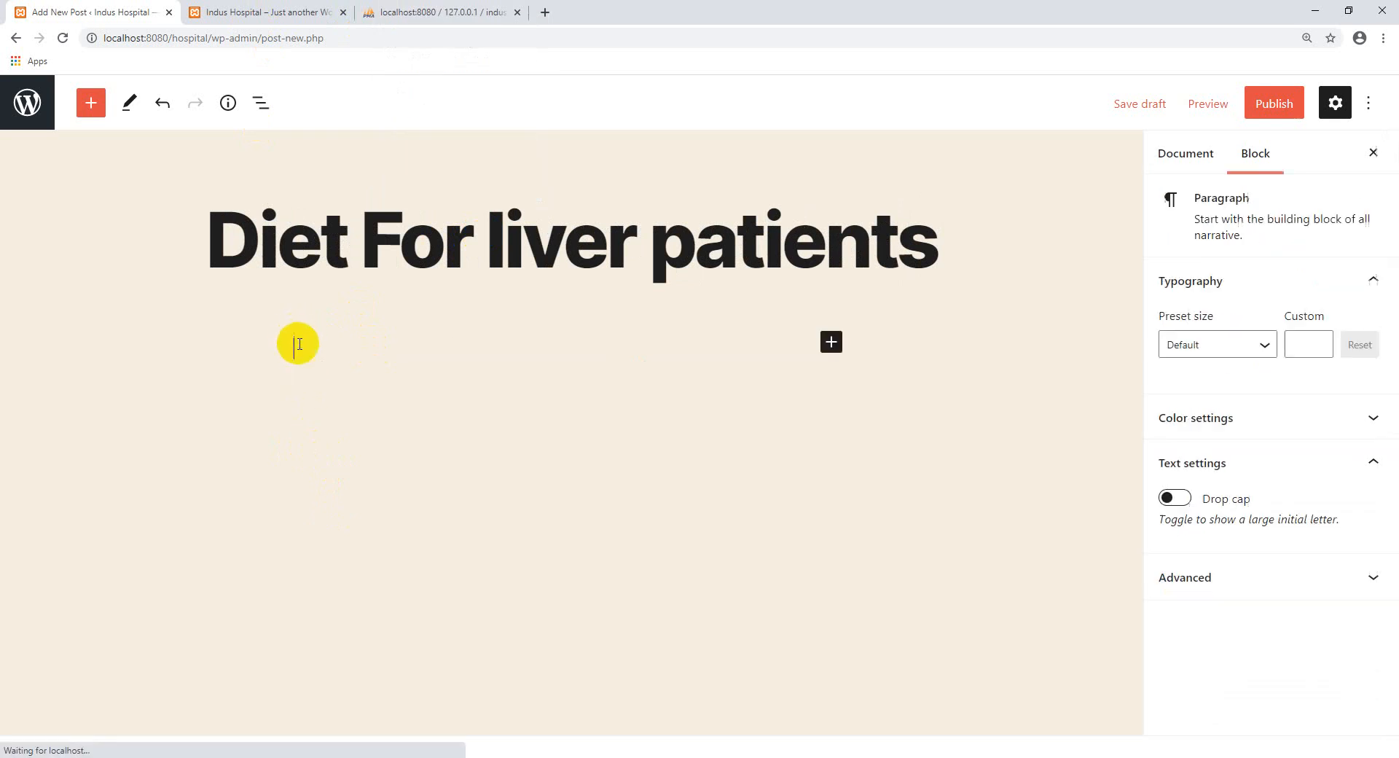
pyautogui.write("Lorem Ipsum is simply dummy text of the printing and typesetting industry. Lorem Ipsum has been the industry's standard dummy text ever since the 1500s, when an unknown printer took a galley of type and scrambled it to make a type specimen book. It has survived not only five centuries, but also the leap into electronic typesetting, remaining essentially unchanged. It was popularised in the 1960s with the release of Letraset sheets containing Lorem Ipsum passages, and more recently with desktop publishing software like Aldus PageMaker including versions of Lorem Ipsum.")
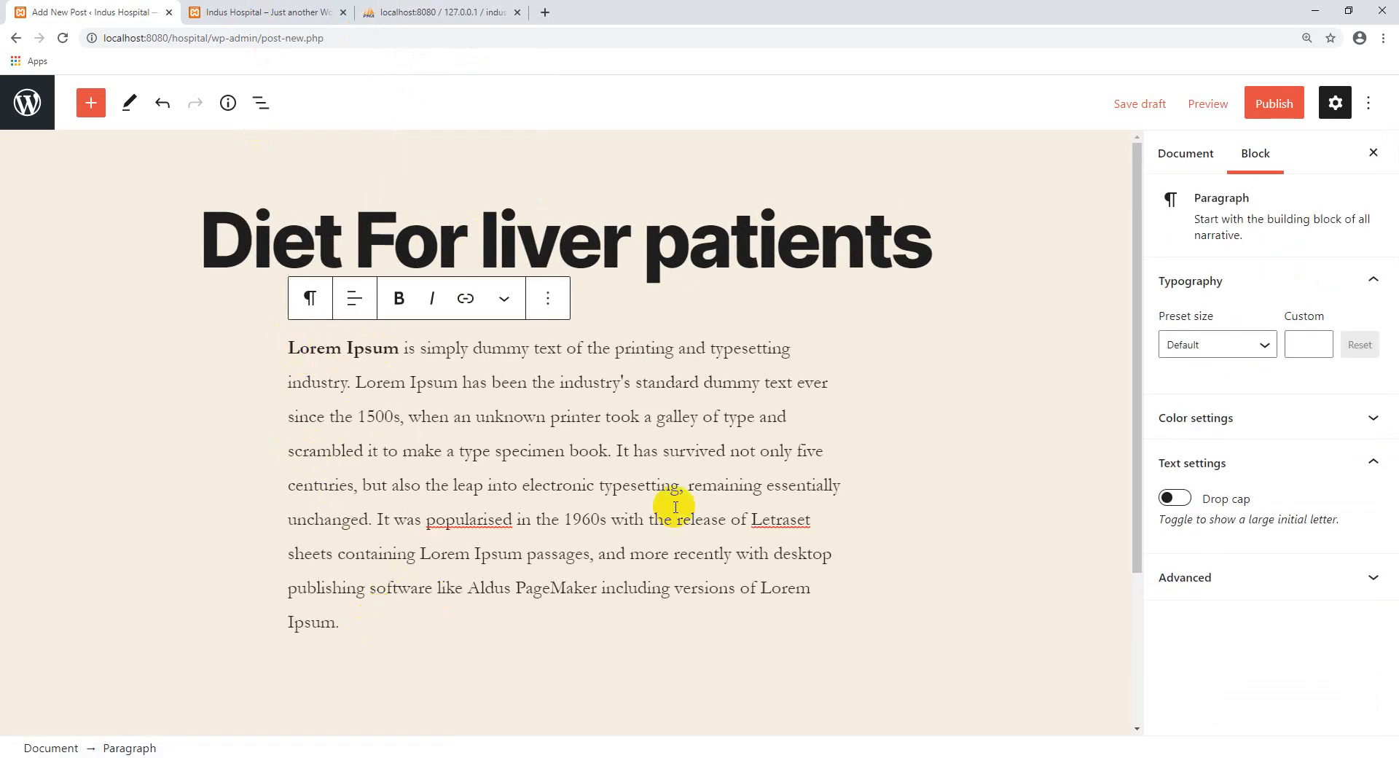
# Assign the "Diet For liver patients" post to the Liver category and publish it.
pyautogui.click(1273, 105)
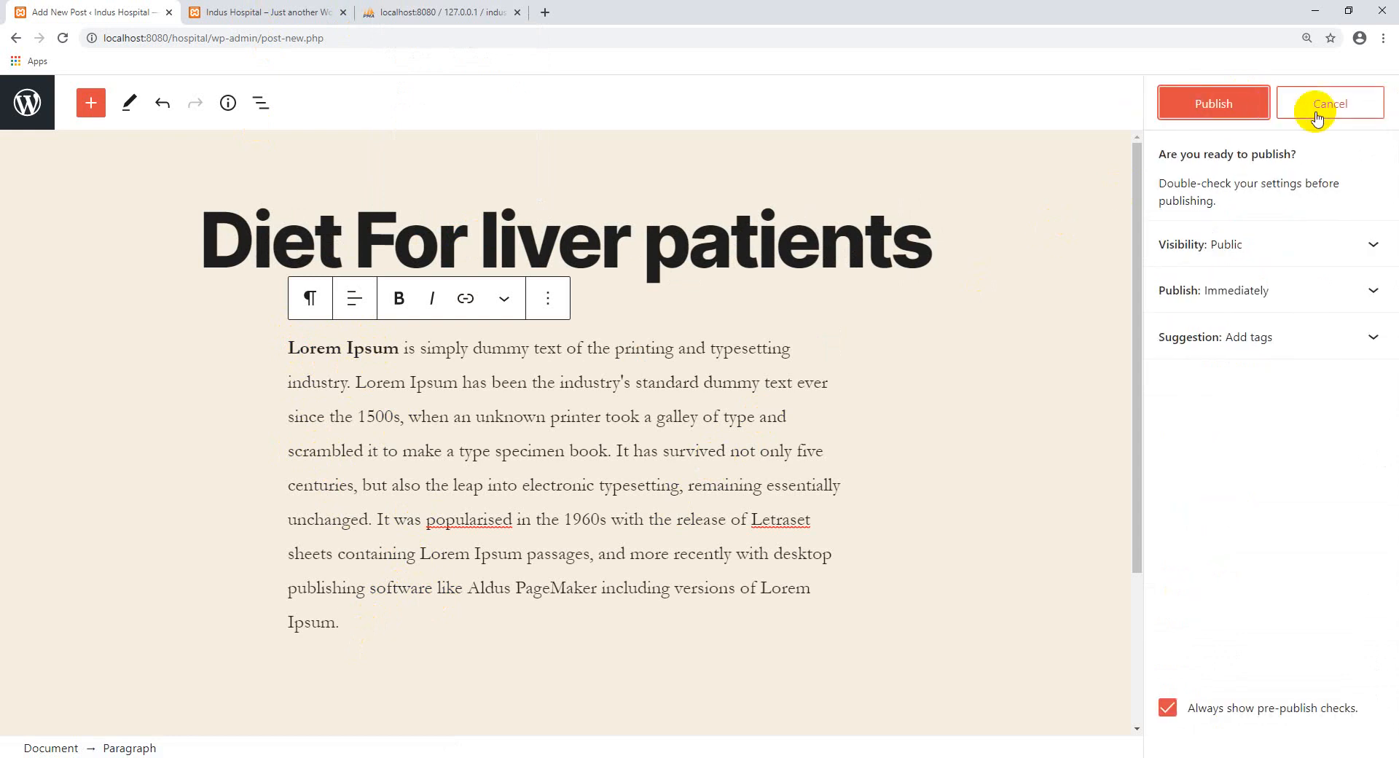
pyautogui.click(1317, 117)
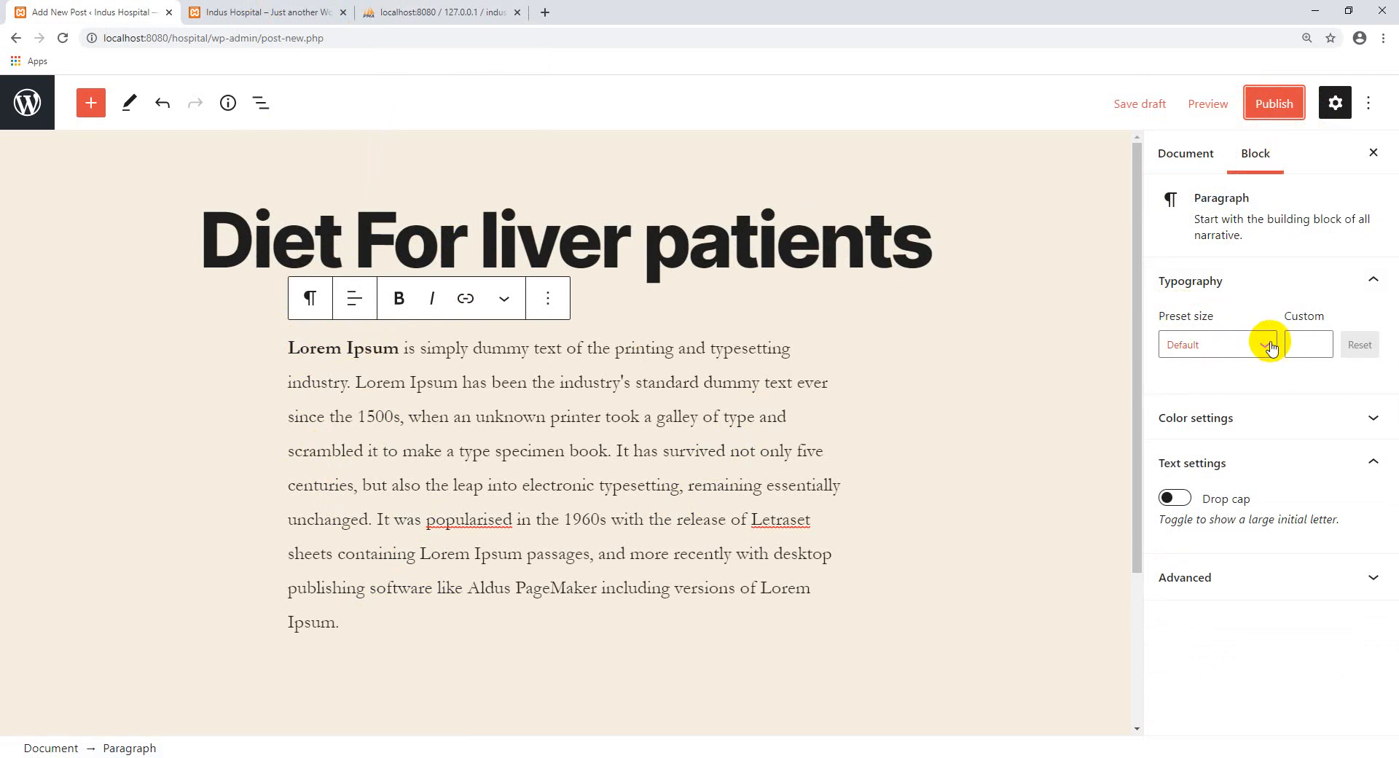
pyautogui.click(1193, 152)
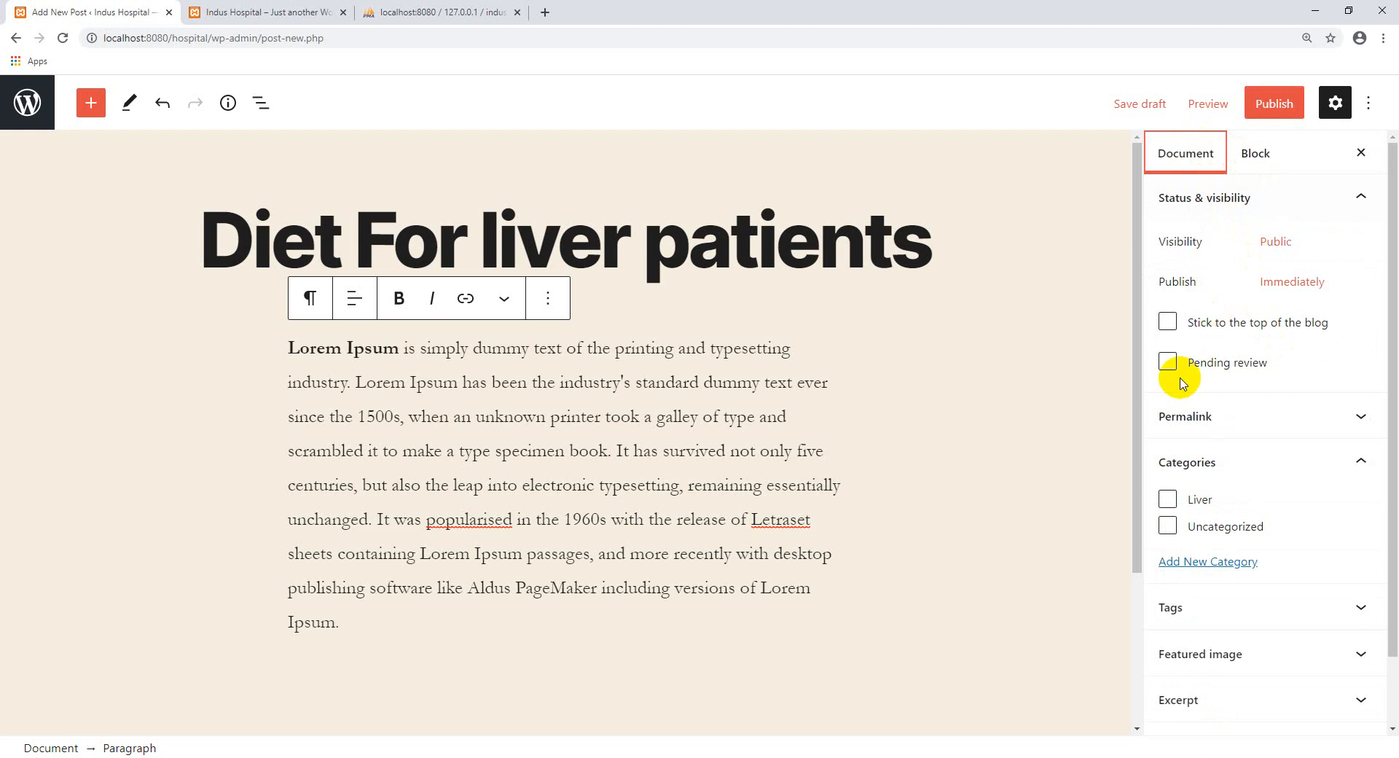
pyautogui.click(1170, 502)
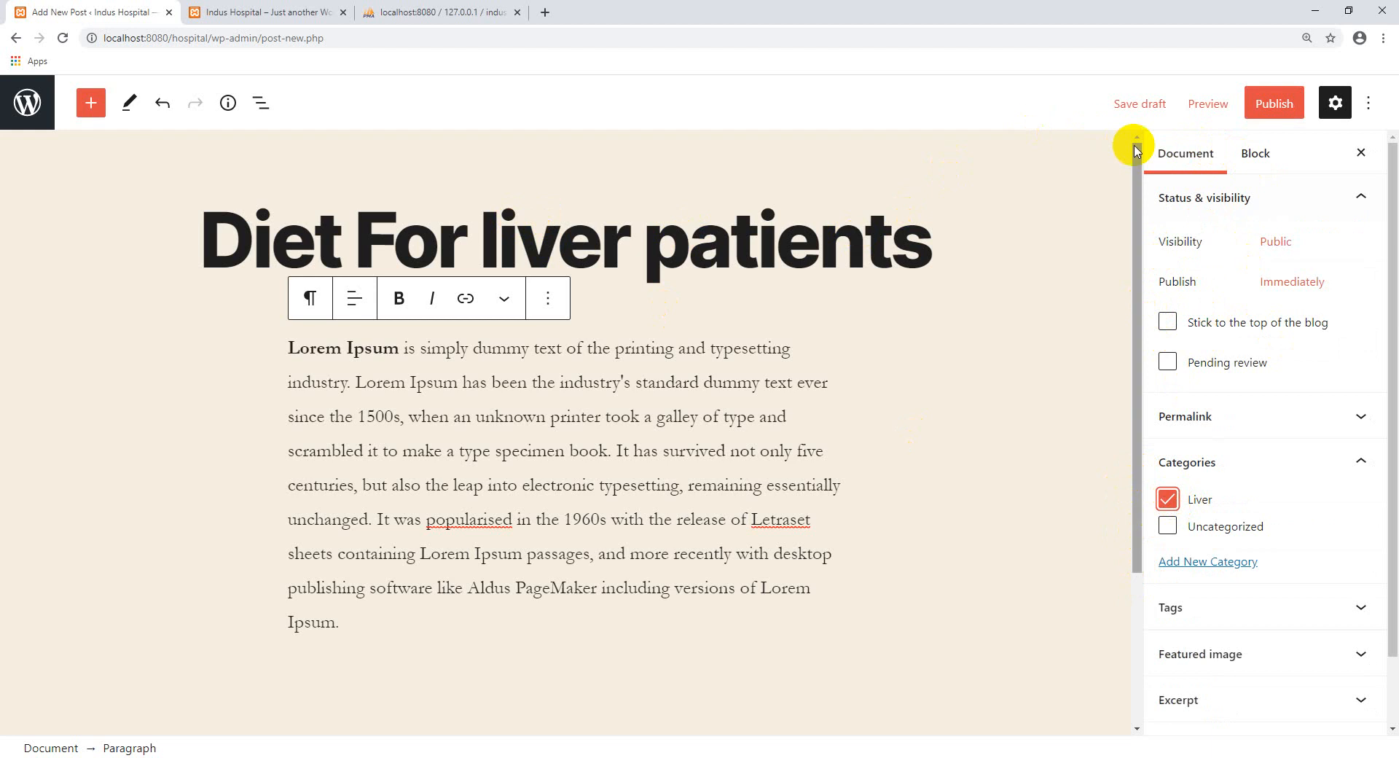
pyautogui.click(1275, 106)
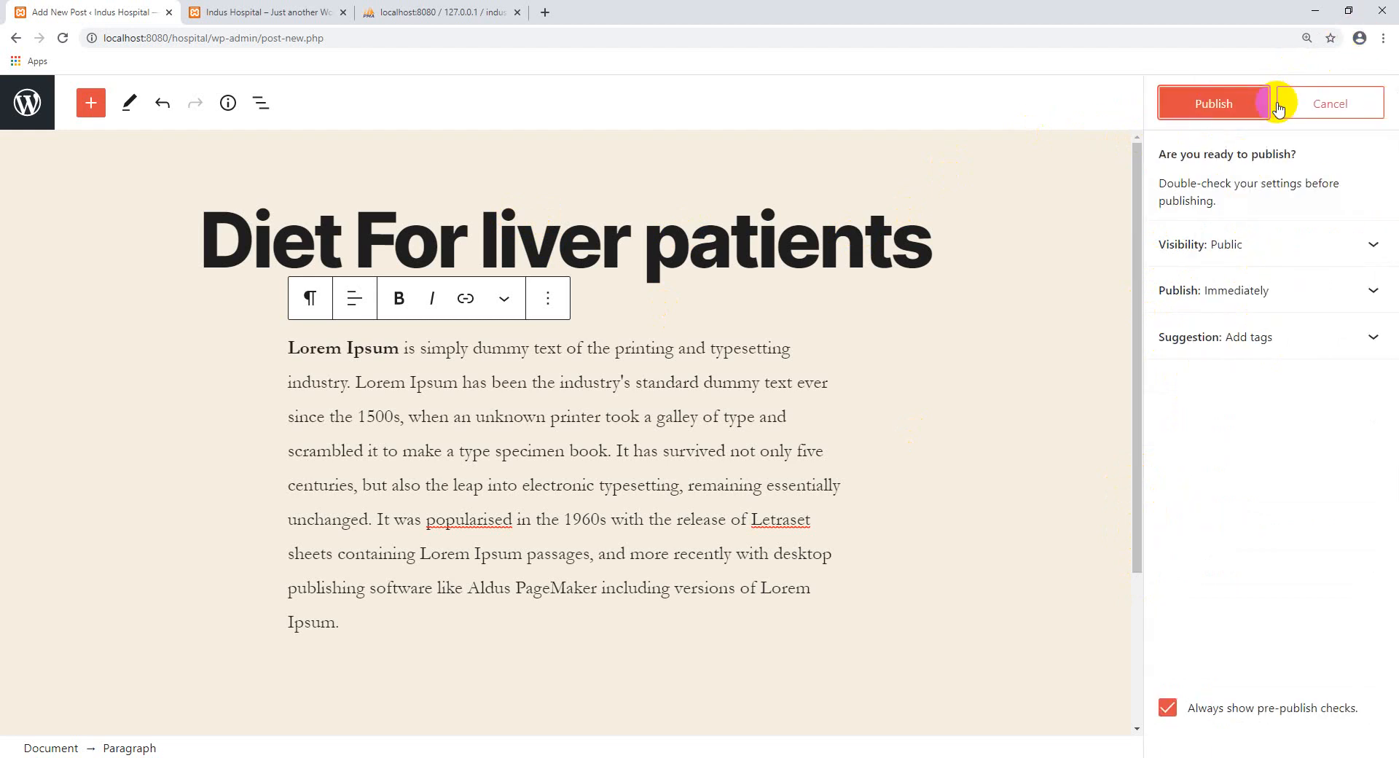
pyautogui.click(1248, 103)
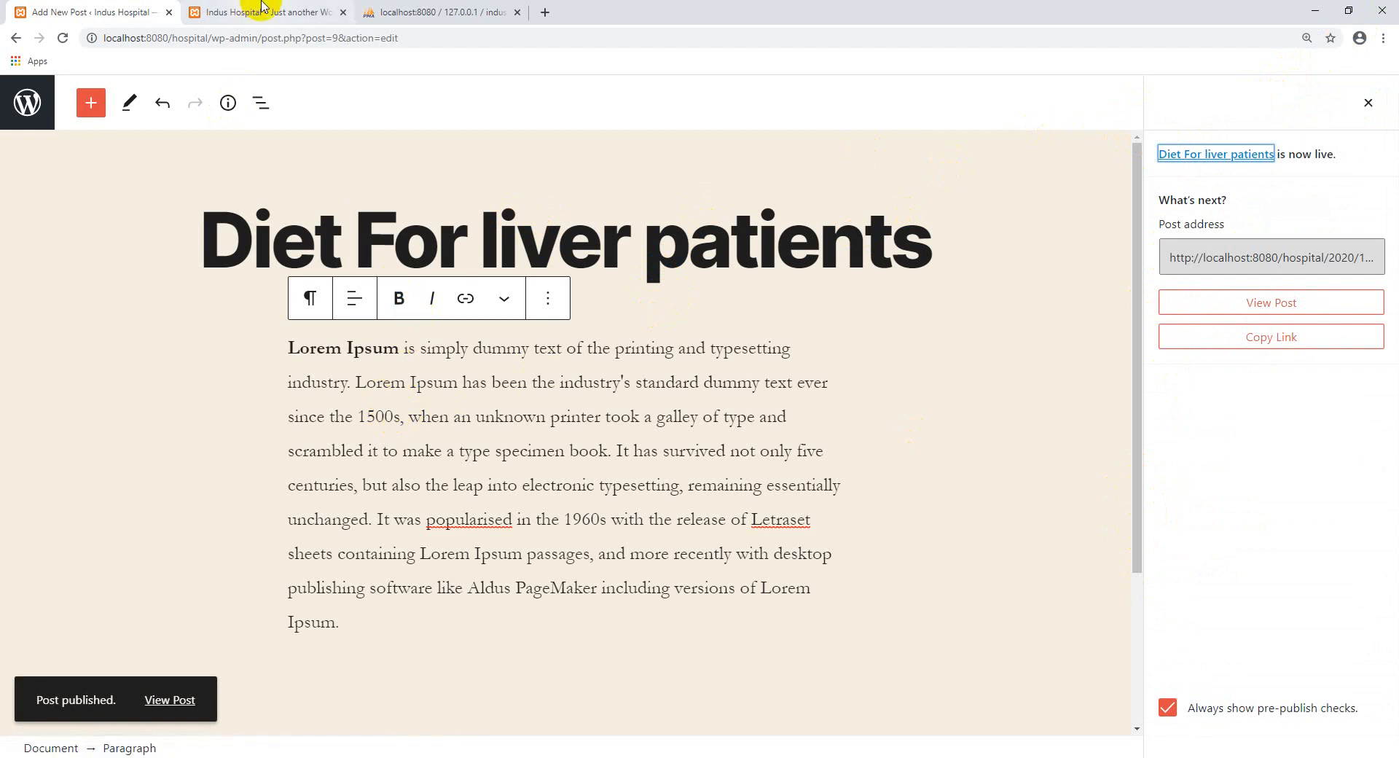
# Open the updated Indus Hospital home page in a new tab and look through its posts, category labels and footer lists.
pyautogui.click(14, 37)
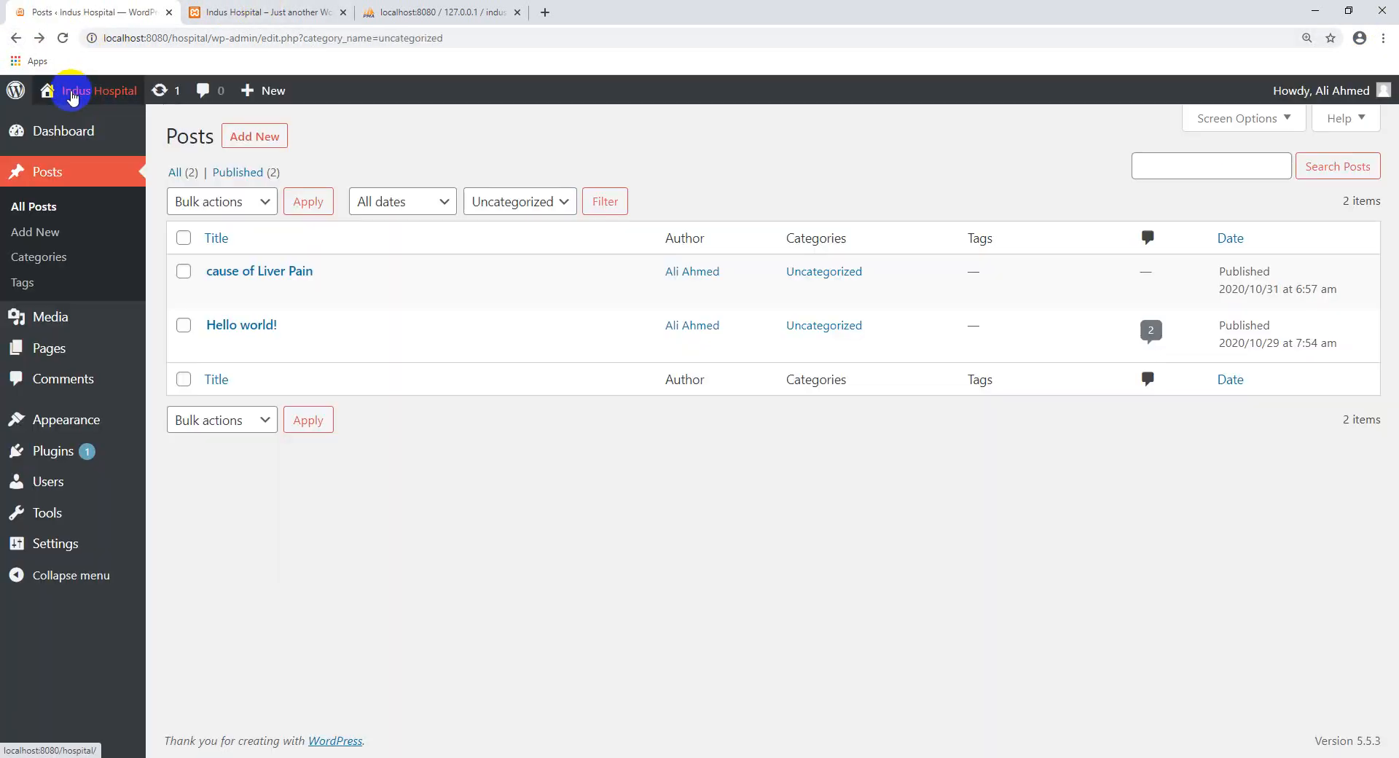
pyautogui.middleClick(84, 94)
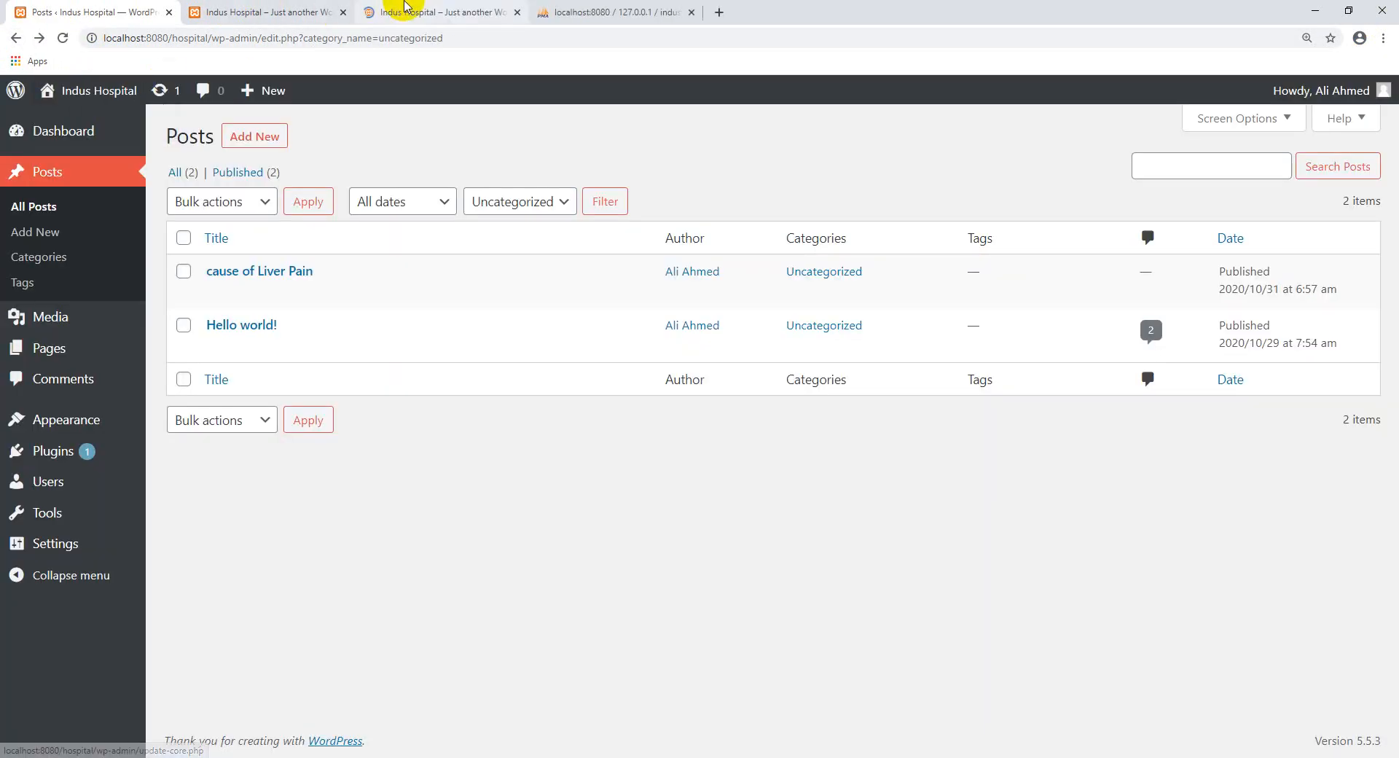
pyautogui.click(408, 11)
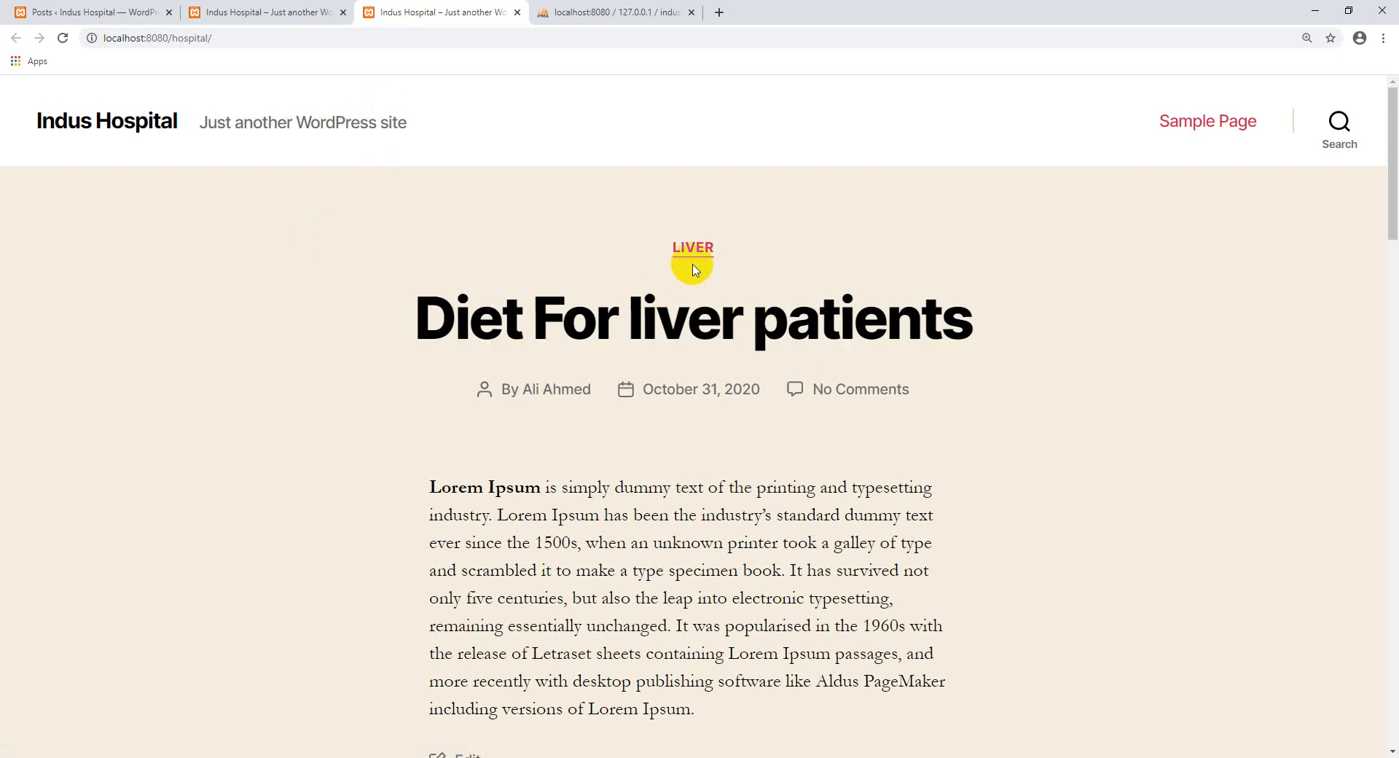
pyautogui.scroll(-1, 725, 315)
pyautogui.scroll(-8, 685, 335)
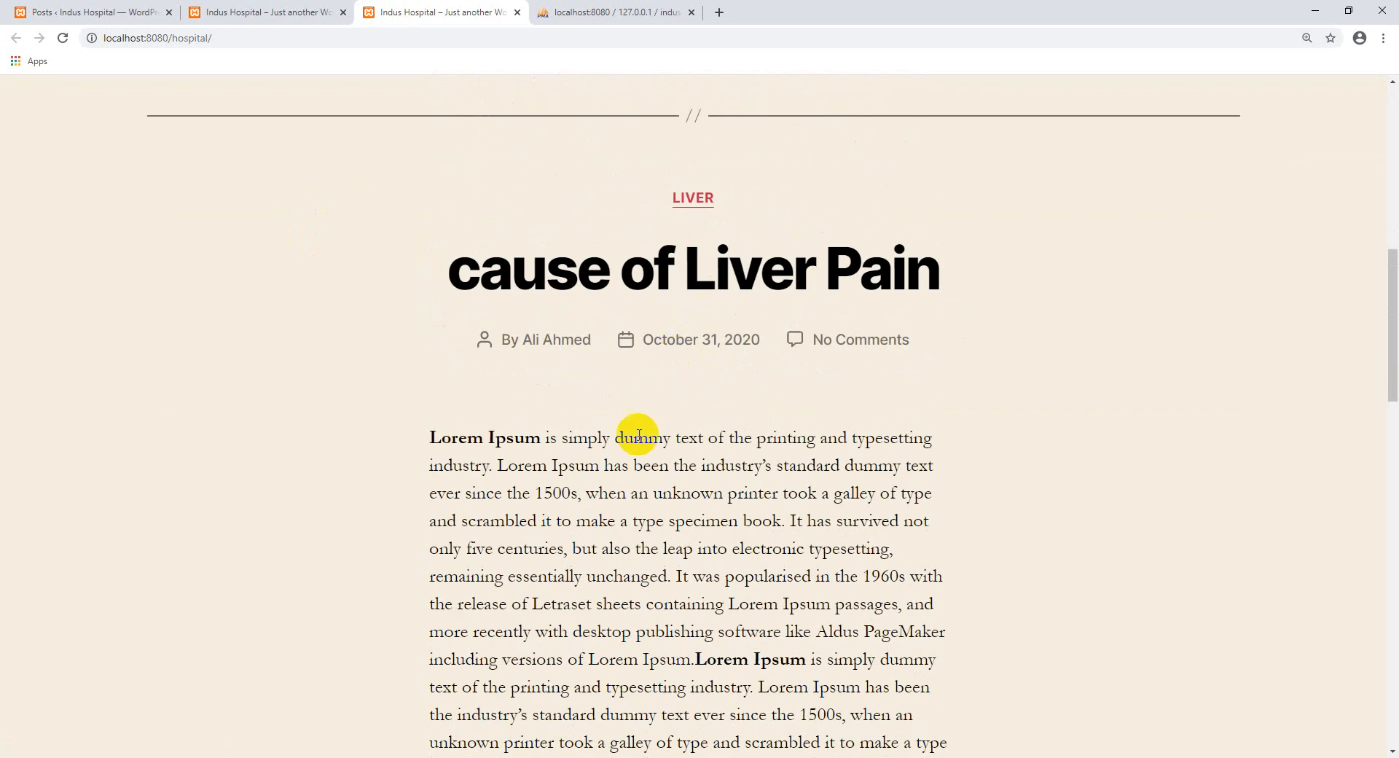
pyautogui.scroll(-19, 634, 441)
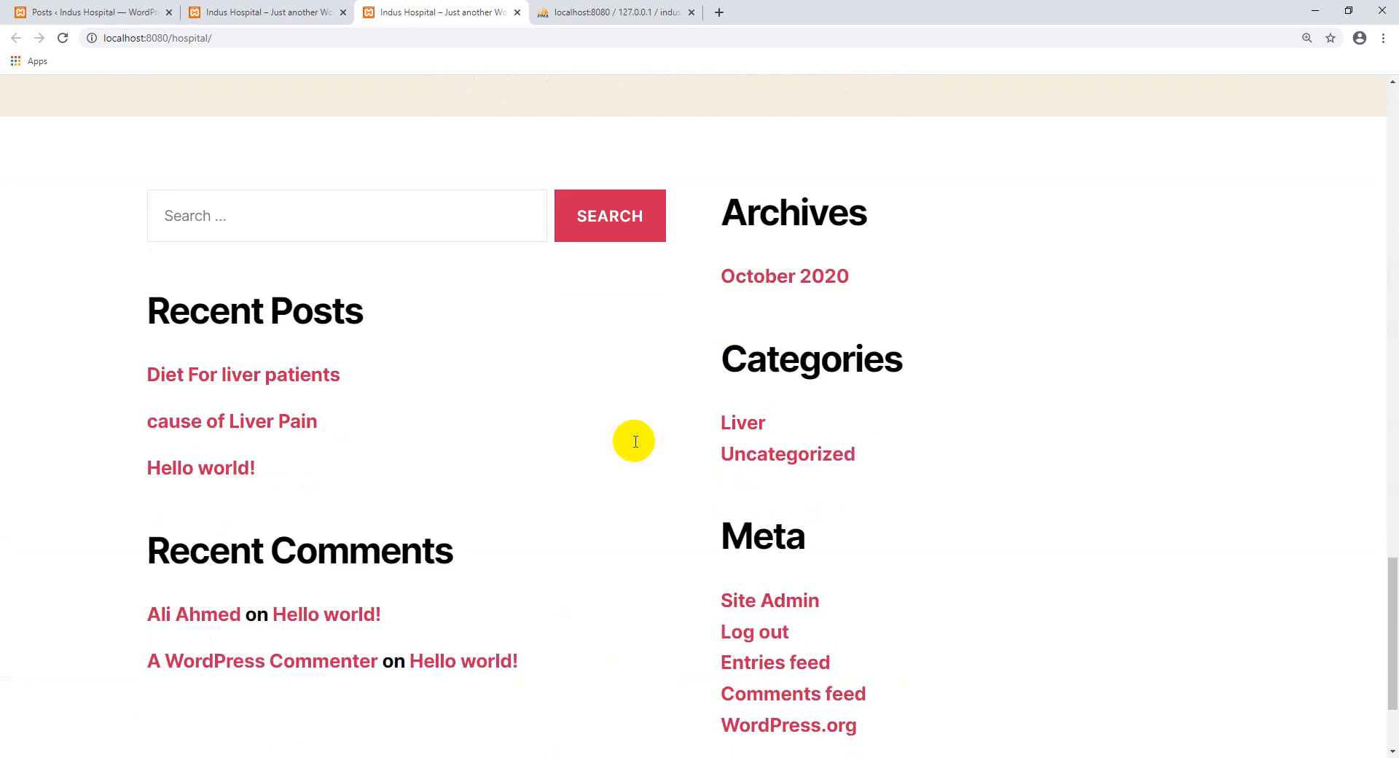
pyautogui.scroll(15, 634, 441)
pyautogui.scroll(15, 633, 443)
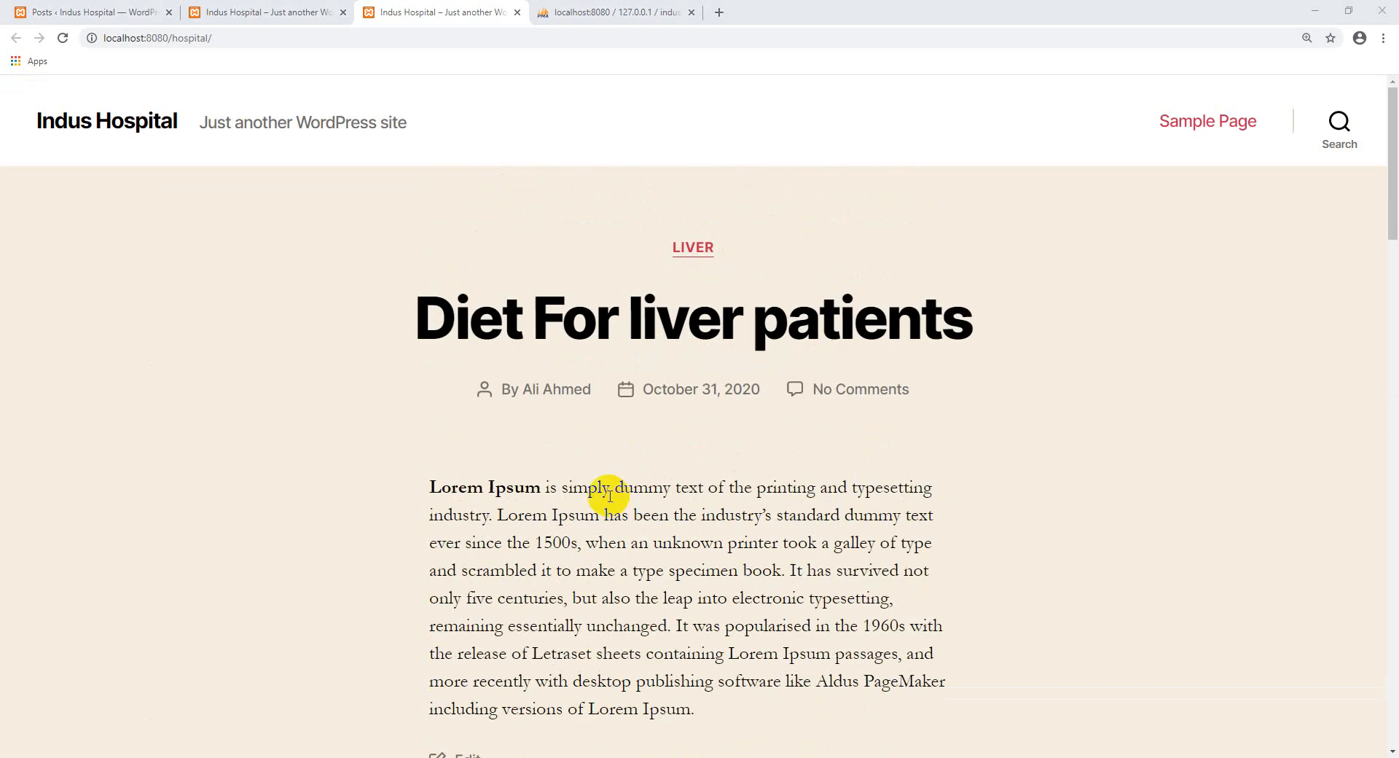
# Return to the site admin and add a category named Heart with the description "heart post here".
pyautogui.click(64, 12)
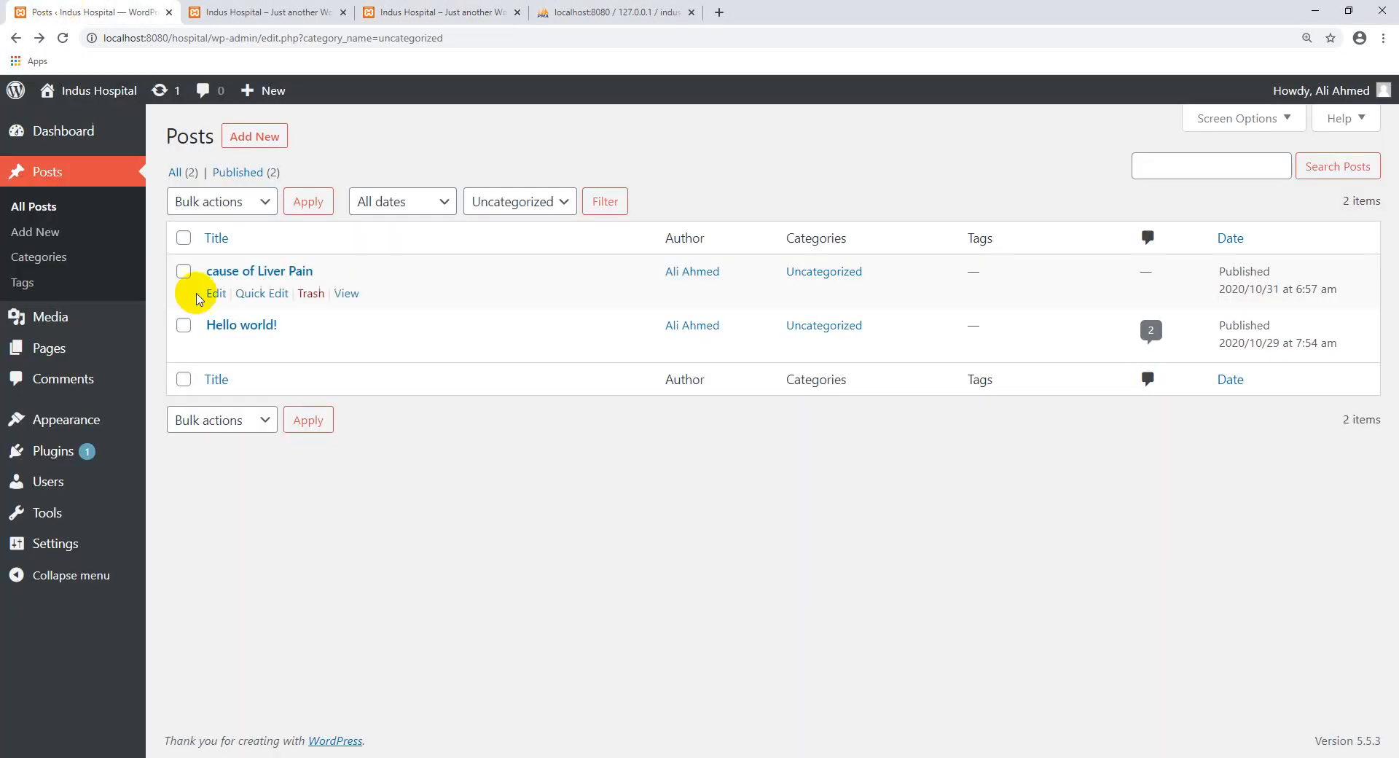
pyautogui.click(45, 259)
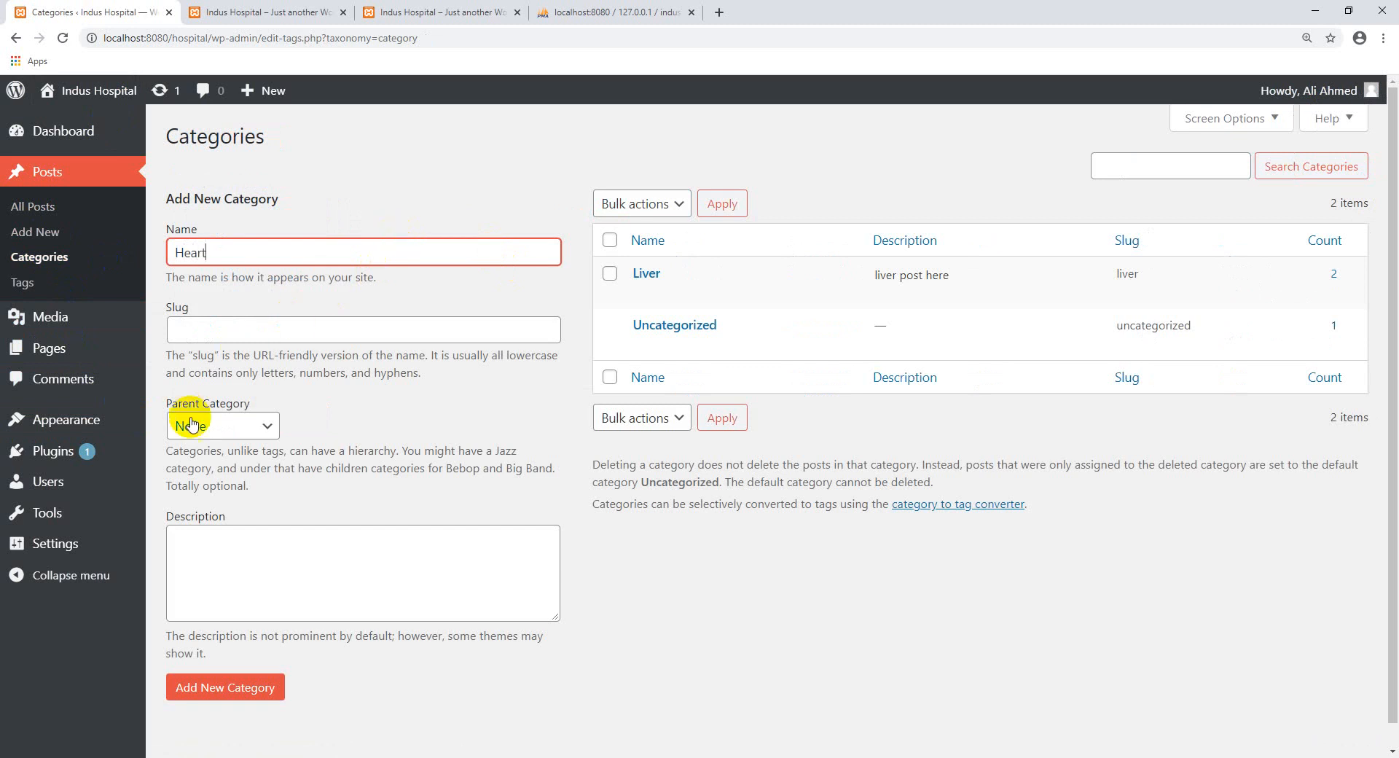
pyautogui.click(235, 533)
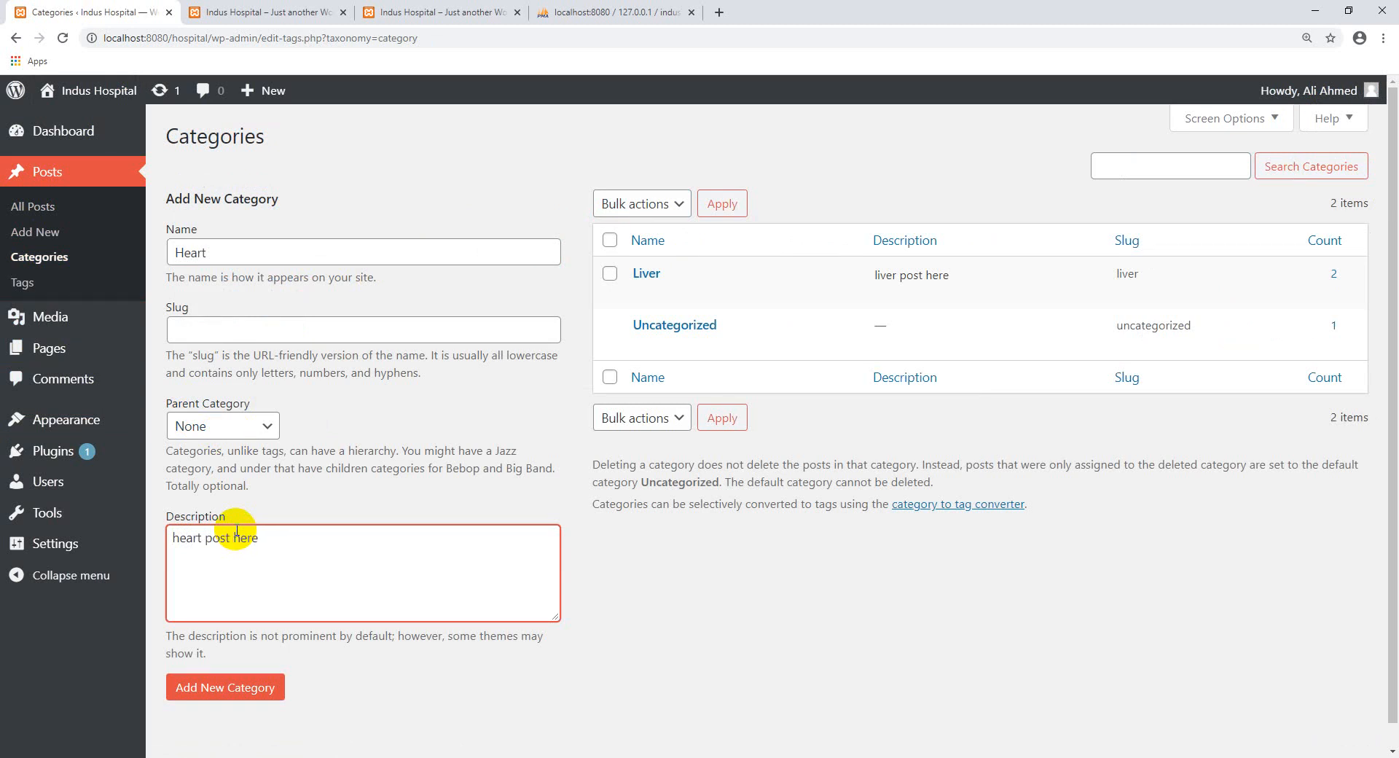
pyautogui.click(252, 687)
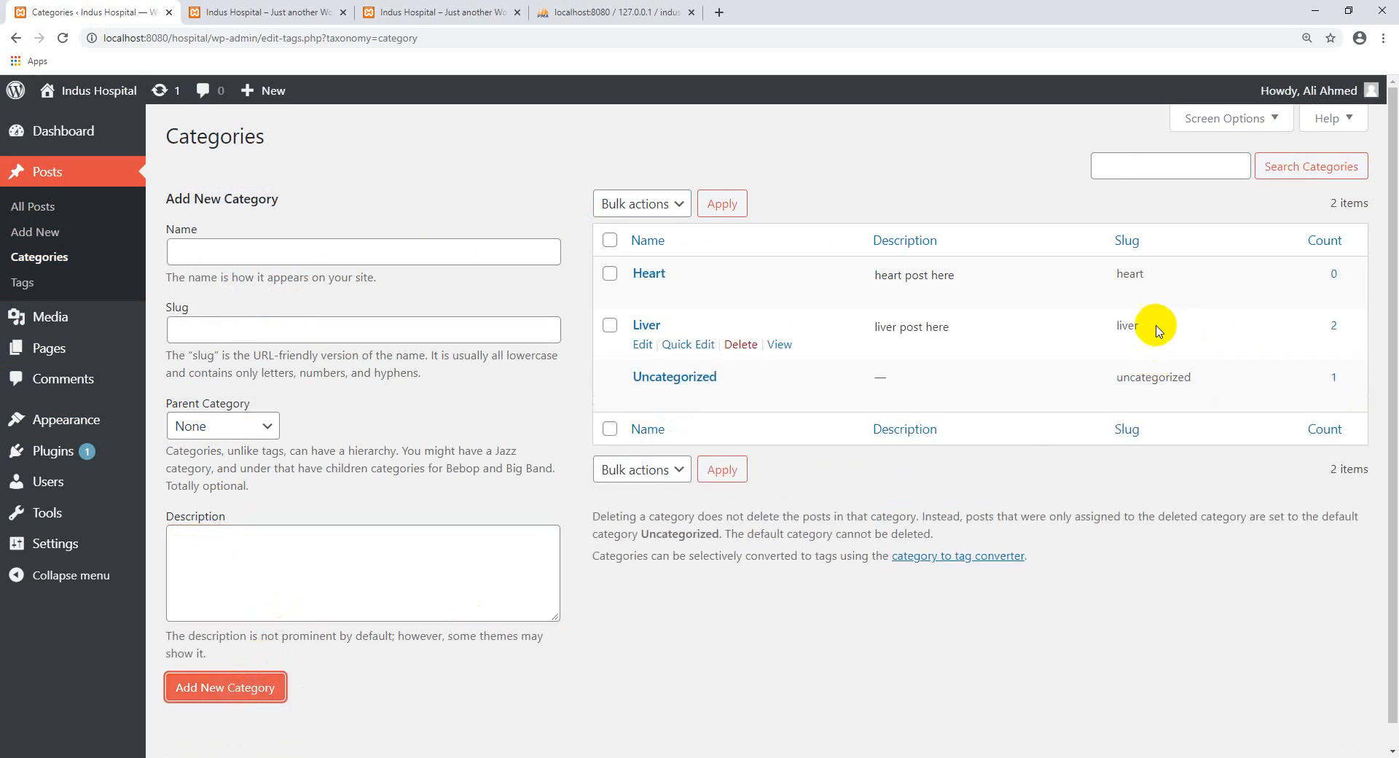
# Add a category named Brain with the description "brain post here".
pyautogui.click(233, 259)
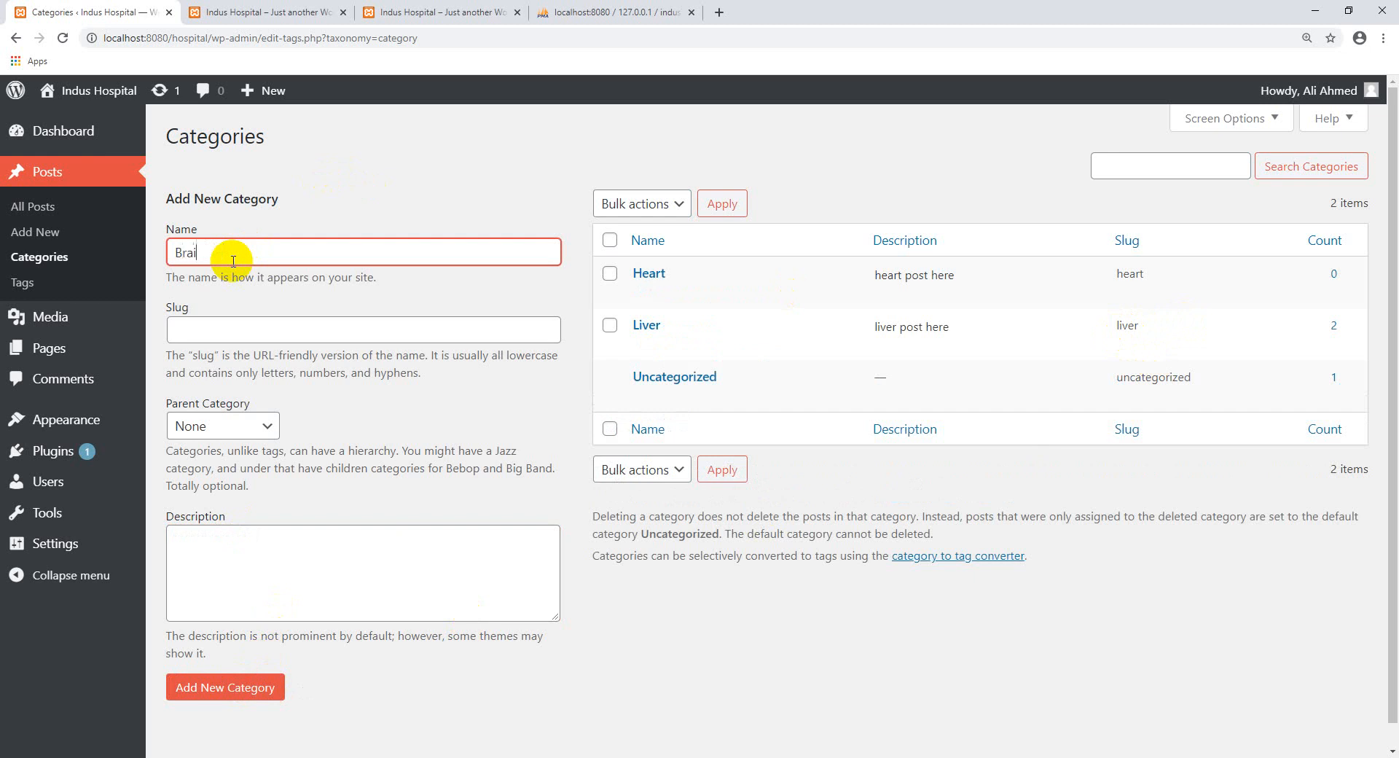
pyautogui.click(226, 577)
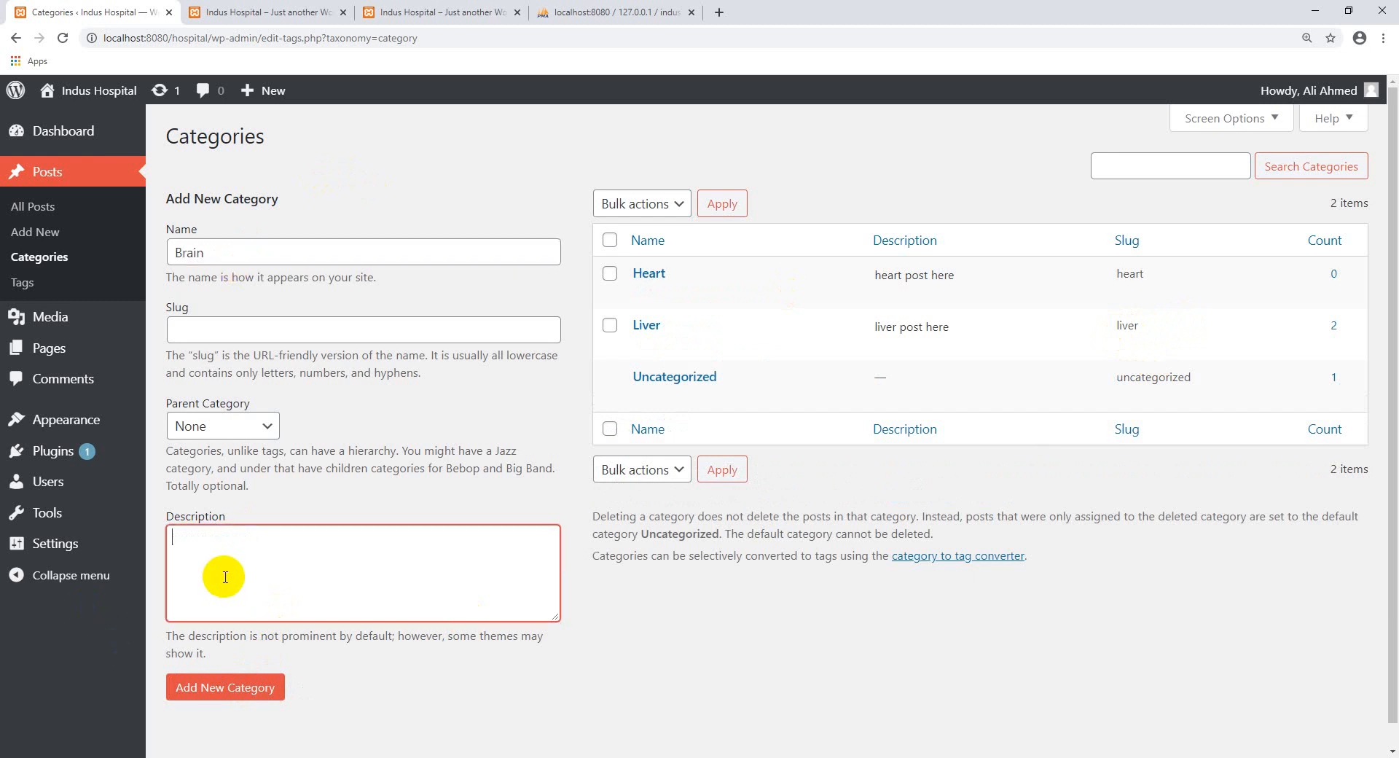
pyautogui.write('brain post here')
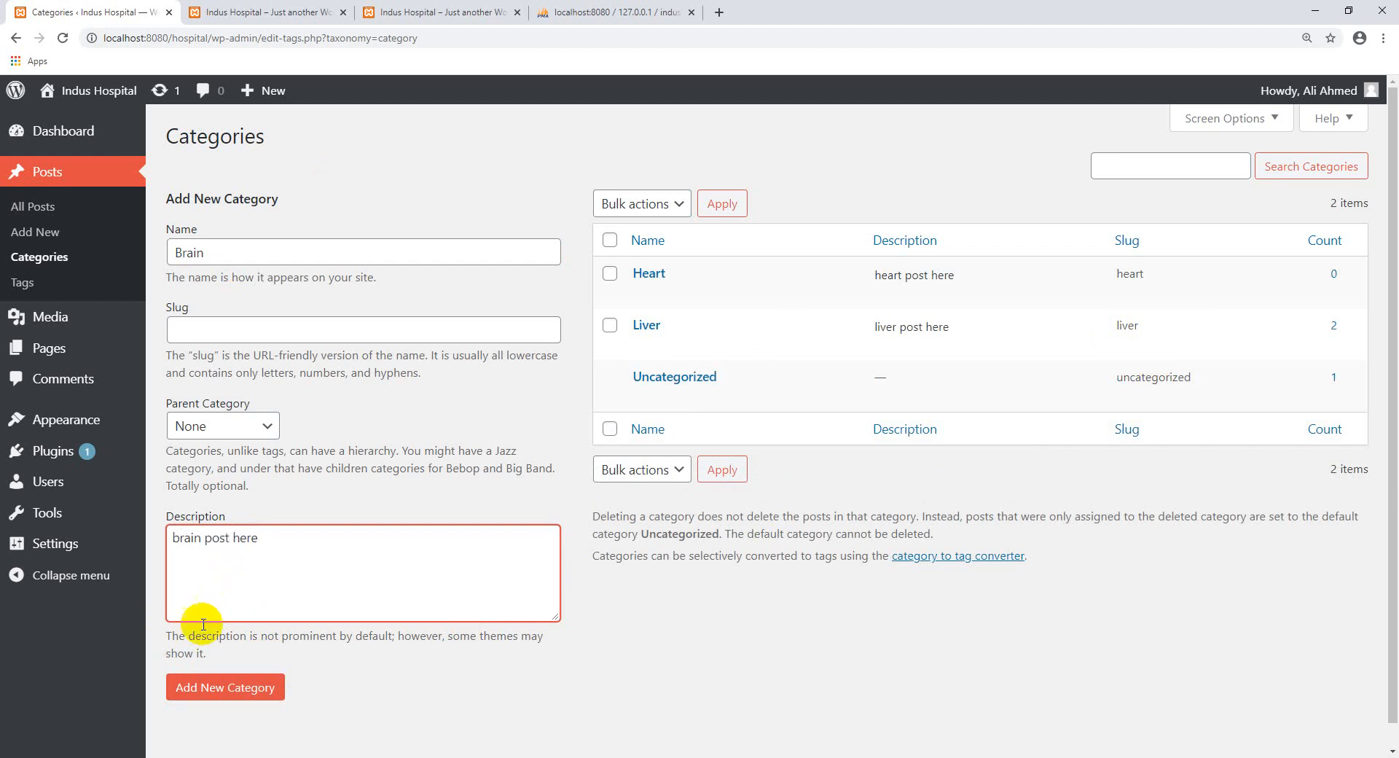
pyautogui.click(199, 688)
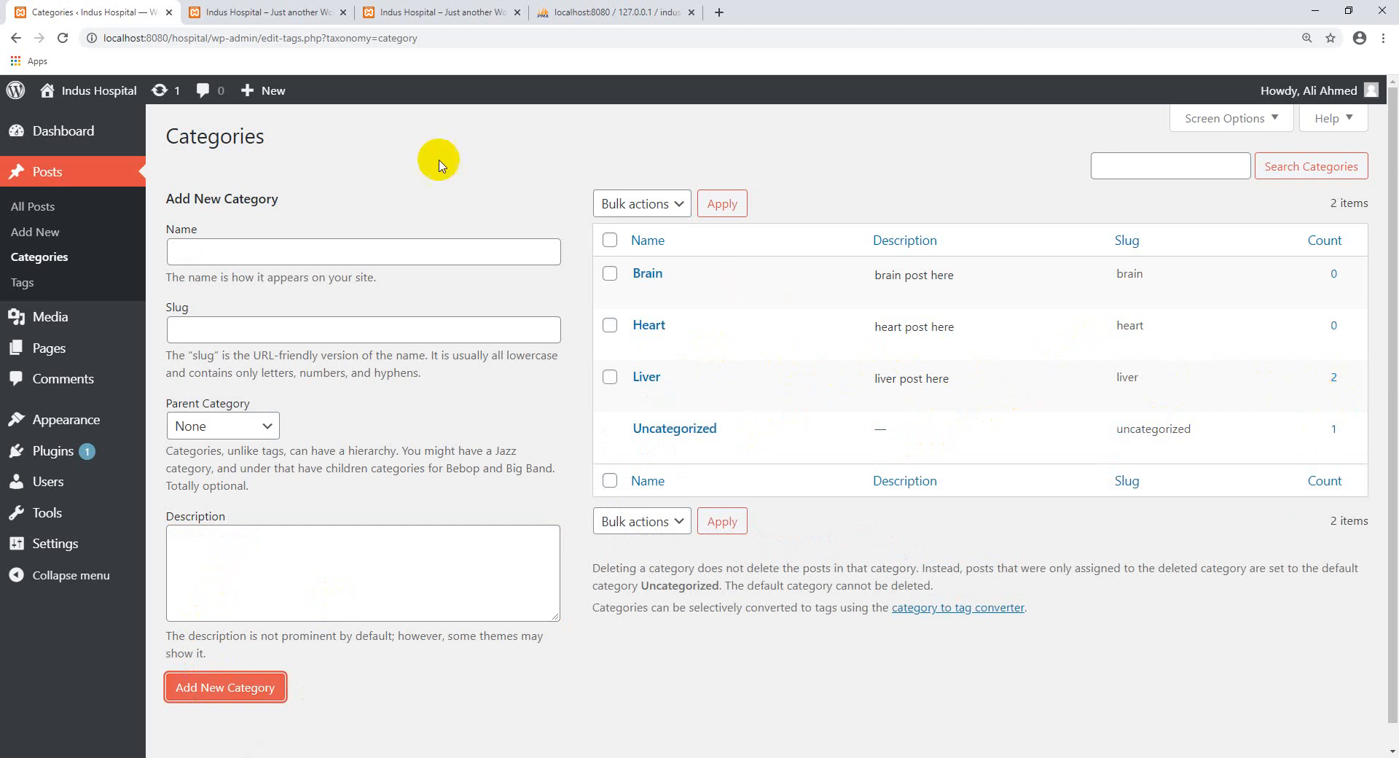
# Start a new post from the posts list and enter the title "How heart Beat can".
pyautogui.click(65, 223)
pyautogui.click(43, 207)
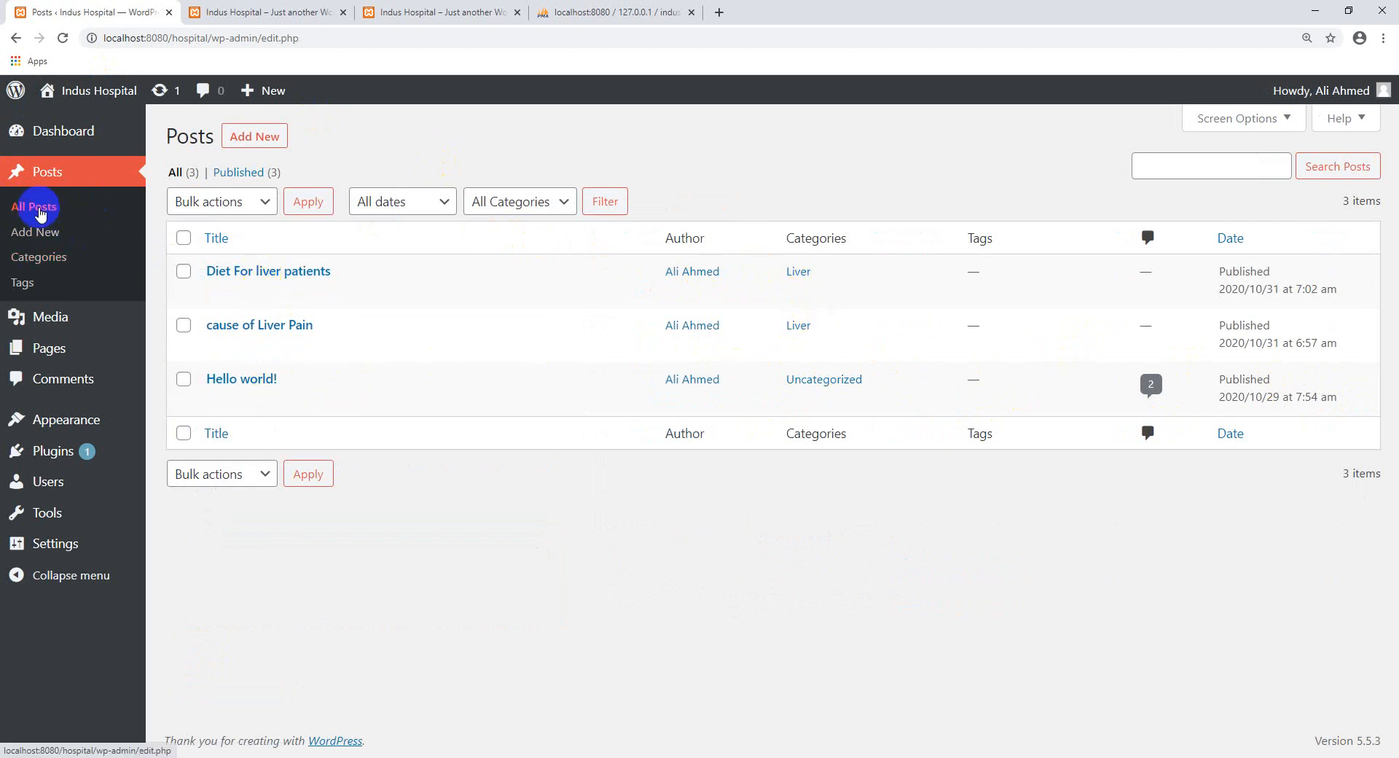
pyautogui.click(38, 235)
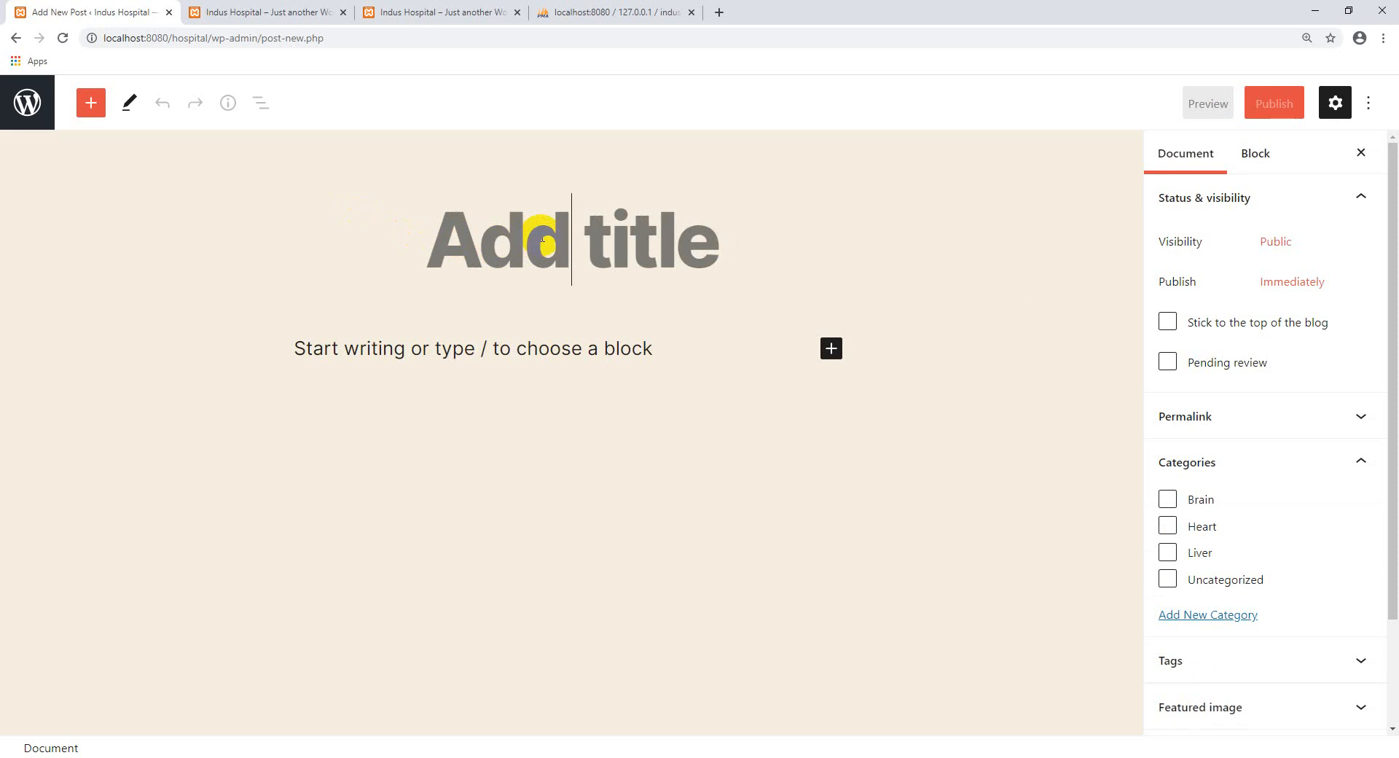
pyautogui.write('Wal')
pyautogui.press('BackSpace')
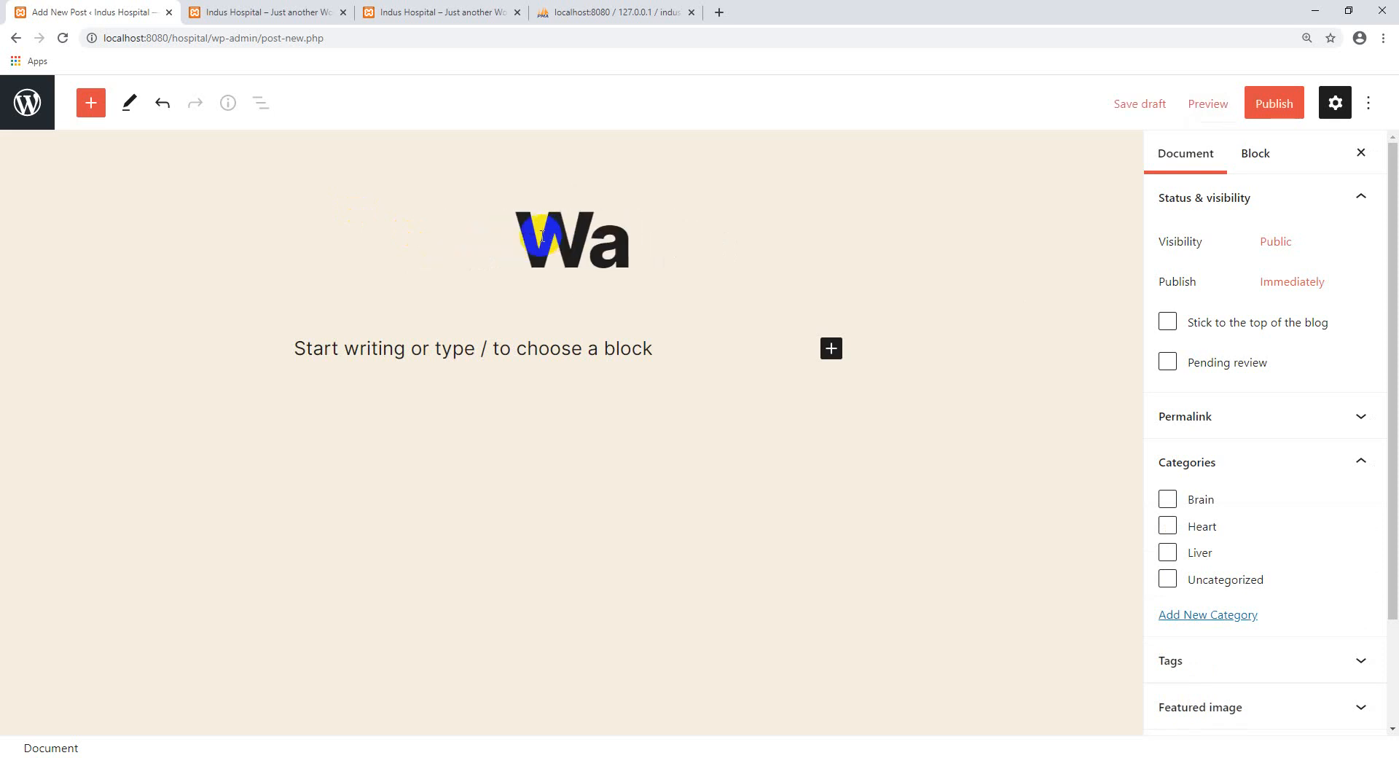
pyautogui.press('BackSpace')
pyautogui.press('BackSpace')
pyautogui.write('Ho')
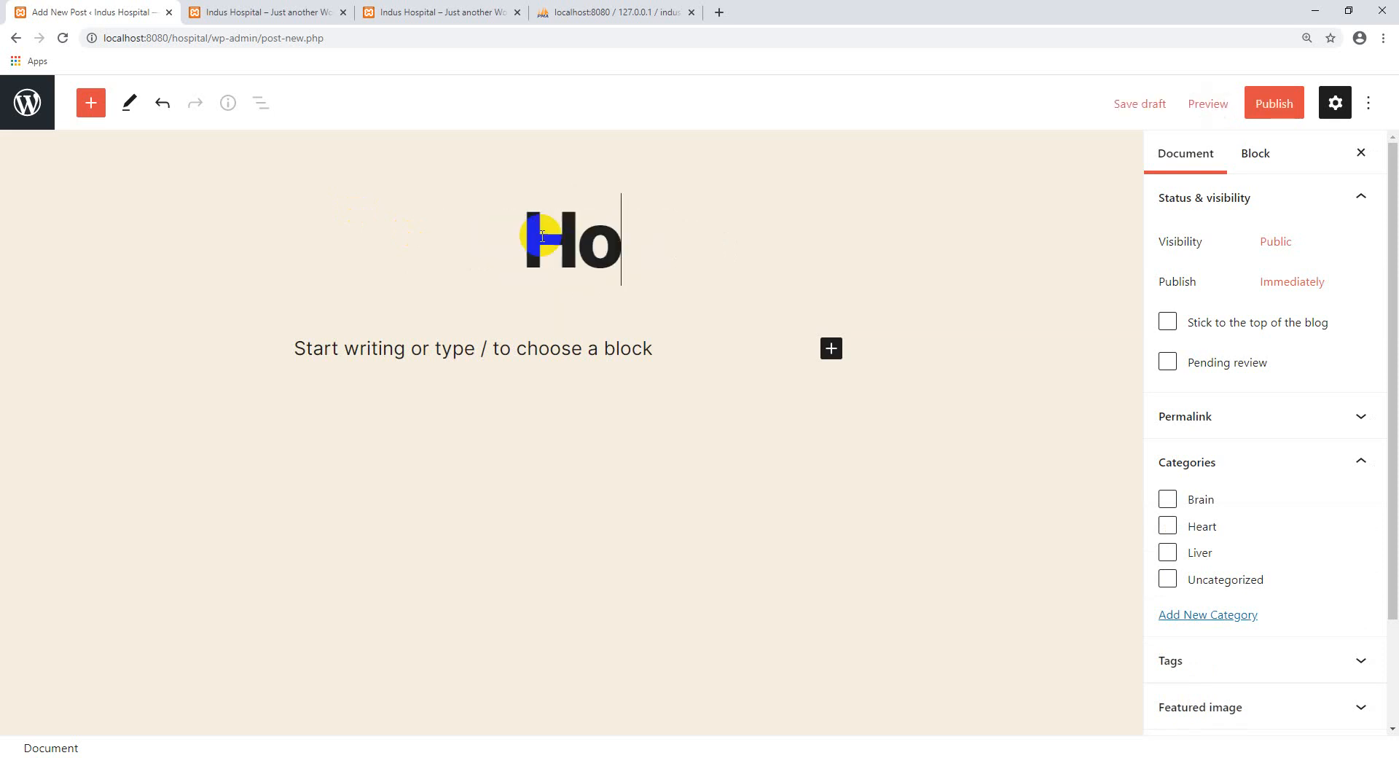
pyautogui.write('w hea')
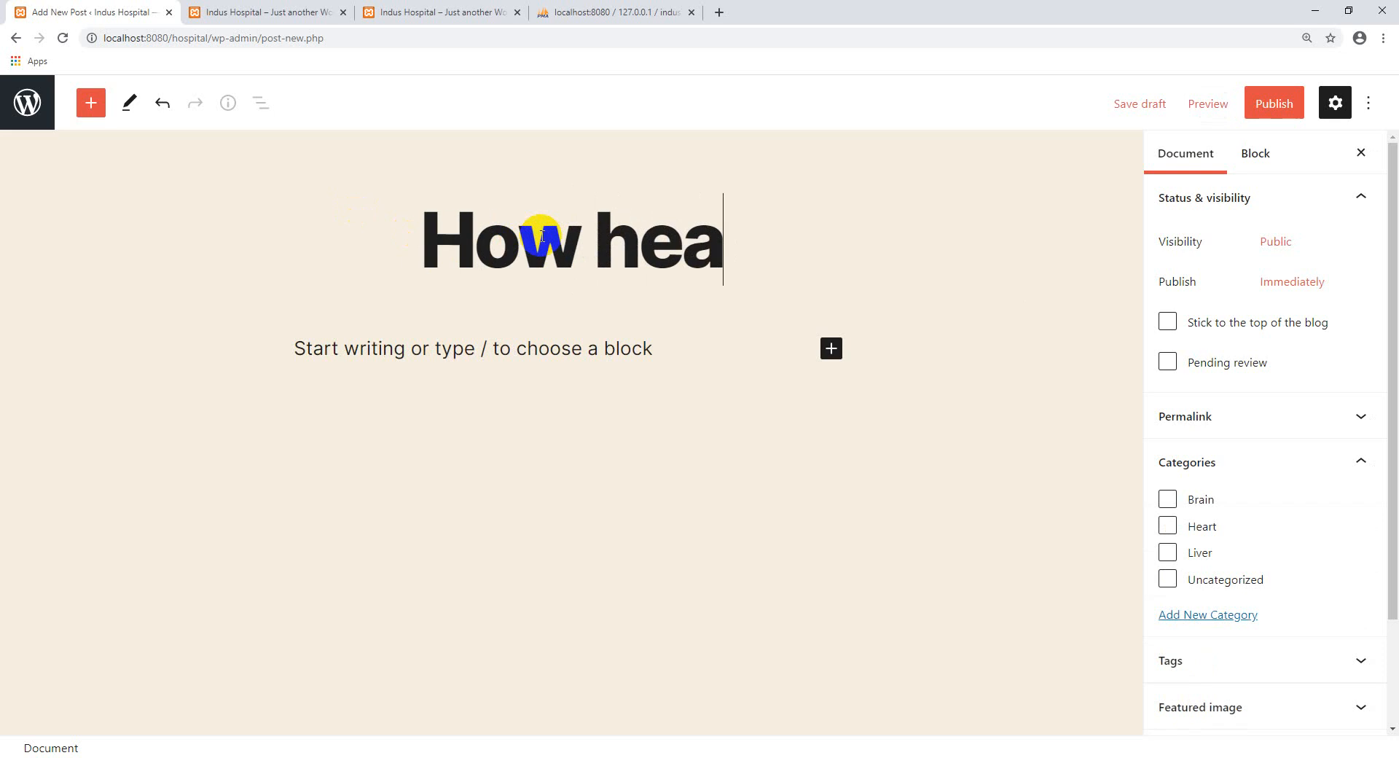
pyautogui.write('rt Bea')
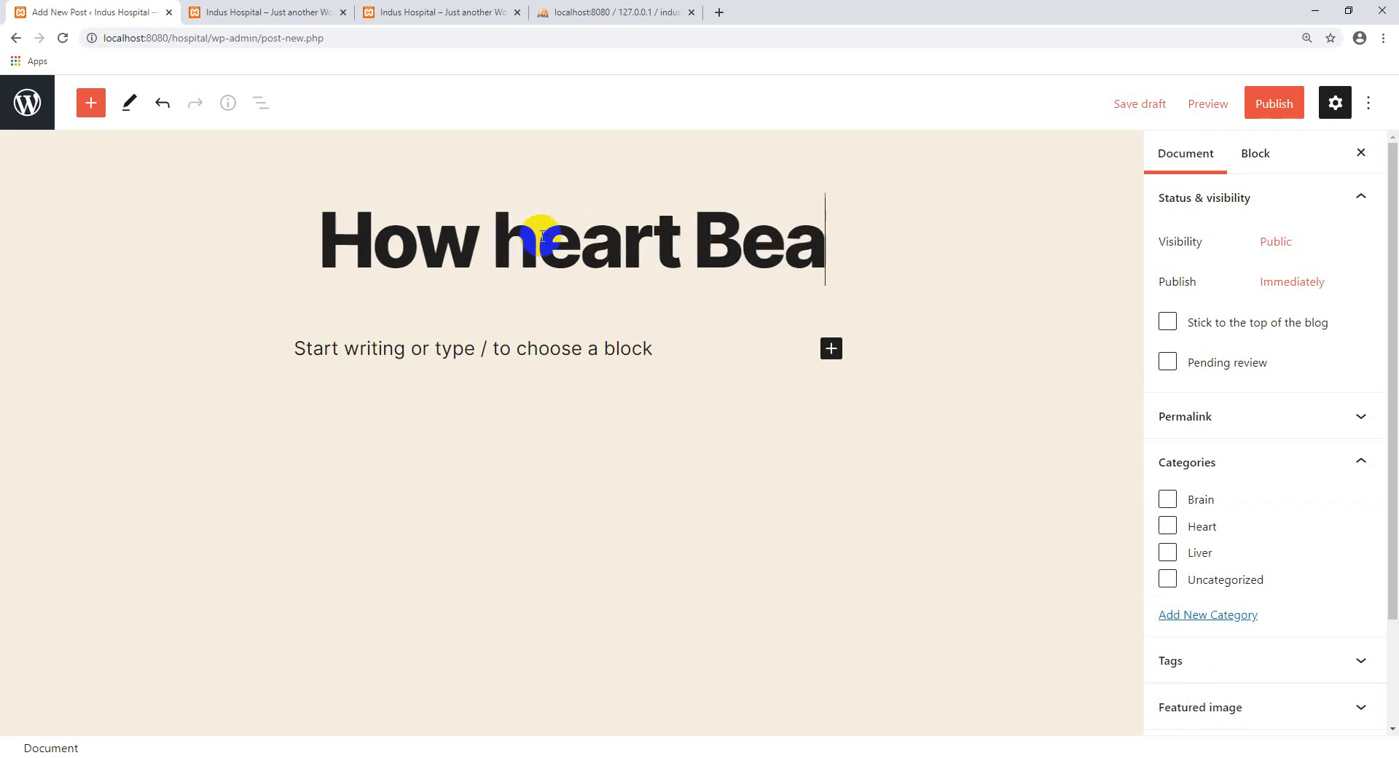
pyautogui.press('BackSpace')
pyautogui.write('at')
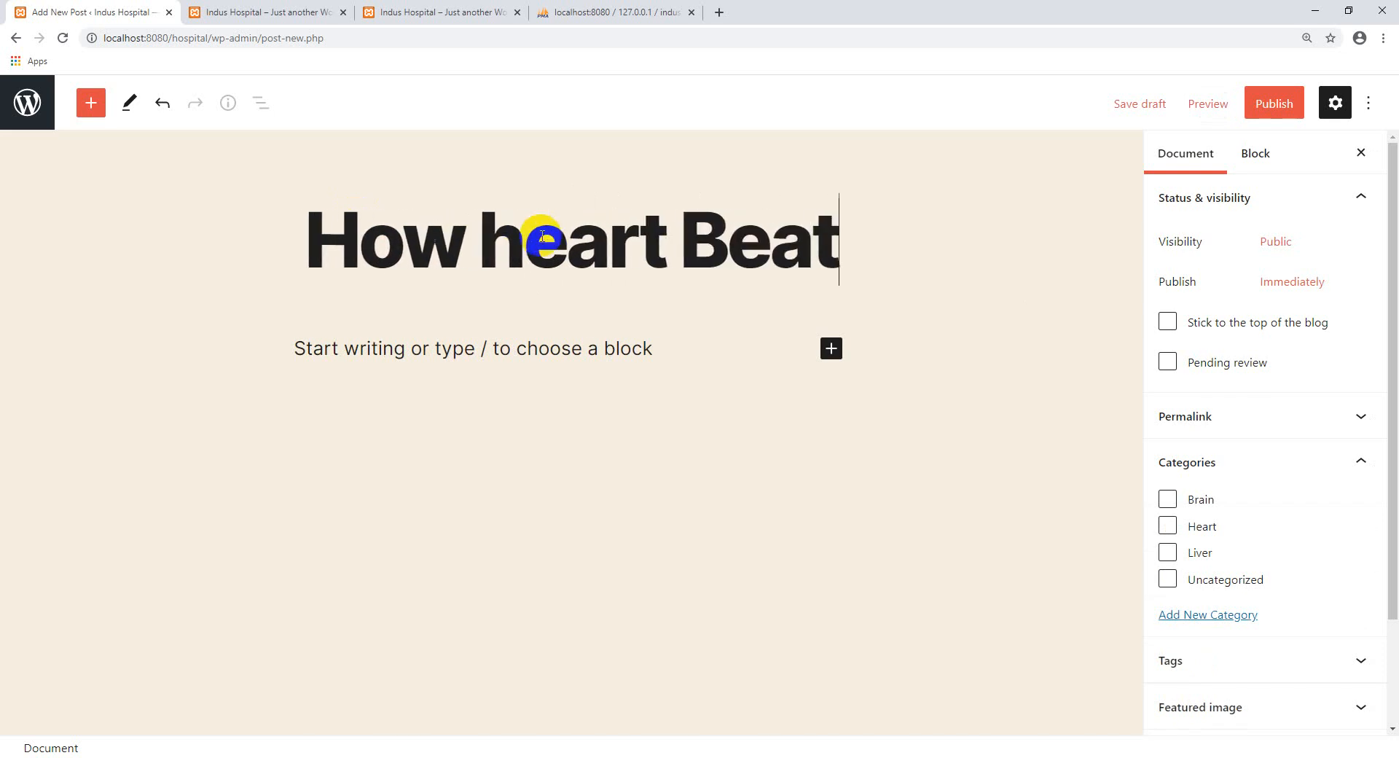
pyautogui.write(' can')
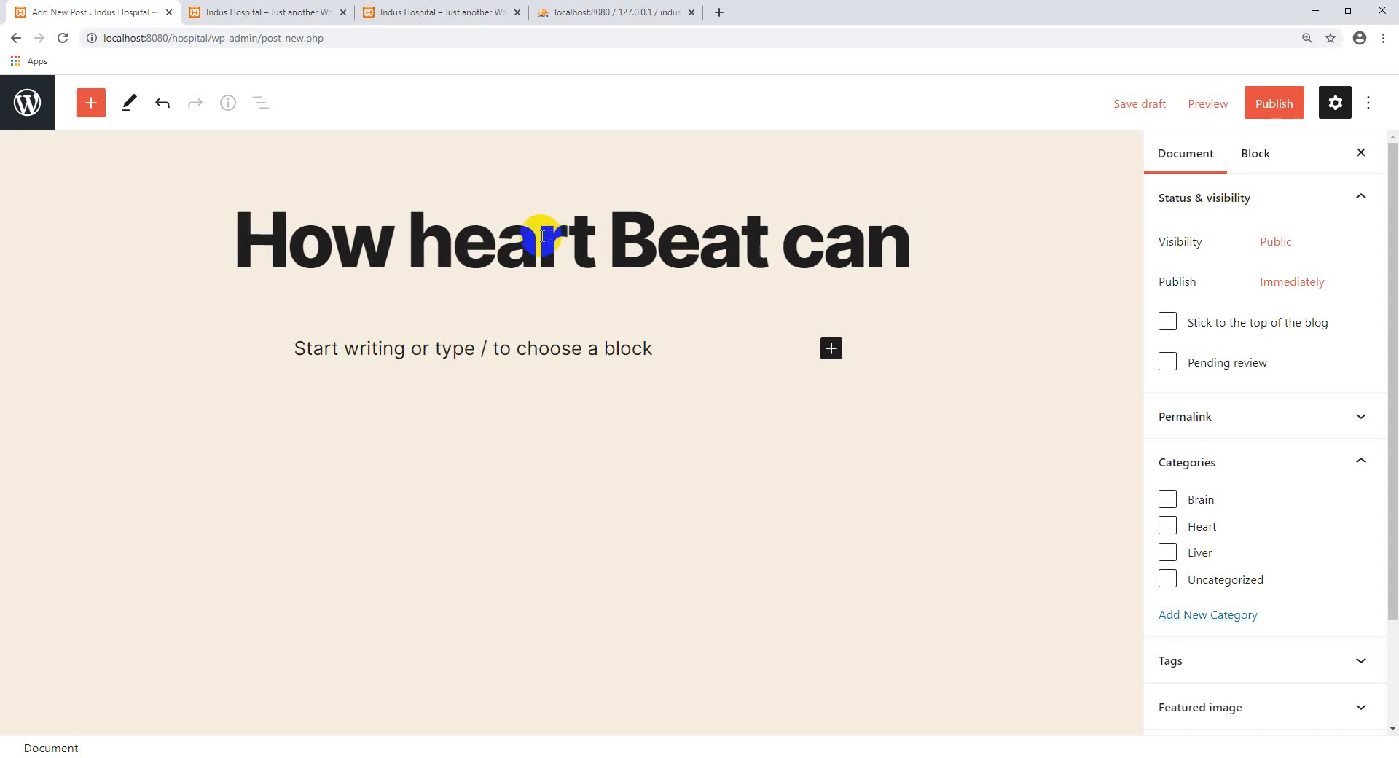
# Remove "can" and "How" from the post title so that it reads "heart Beat".
pyautogui.press('BackSpace')
pyautogui.press('BackSpace')
pyautogui.press('BackSpace')
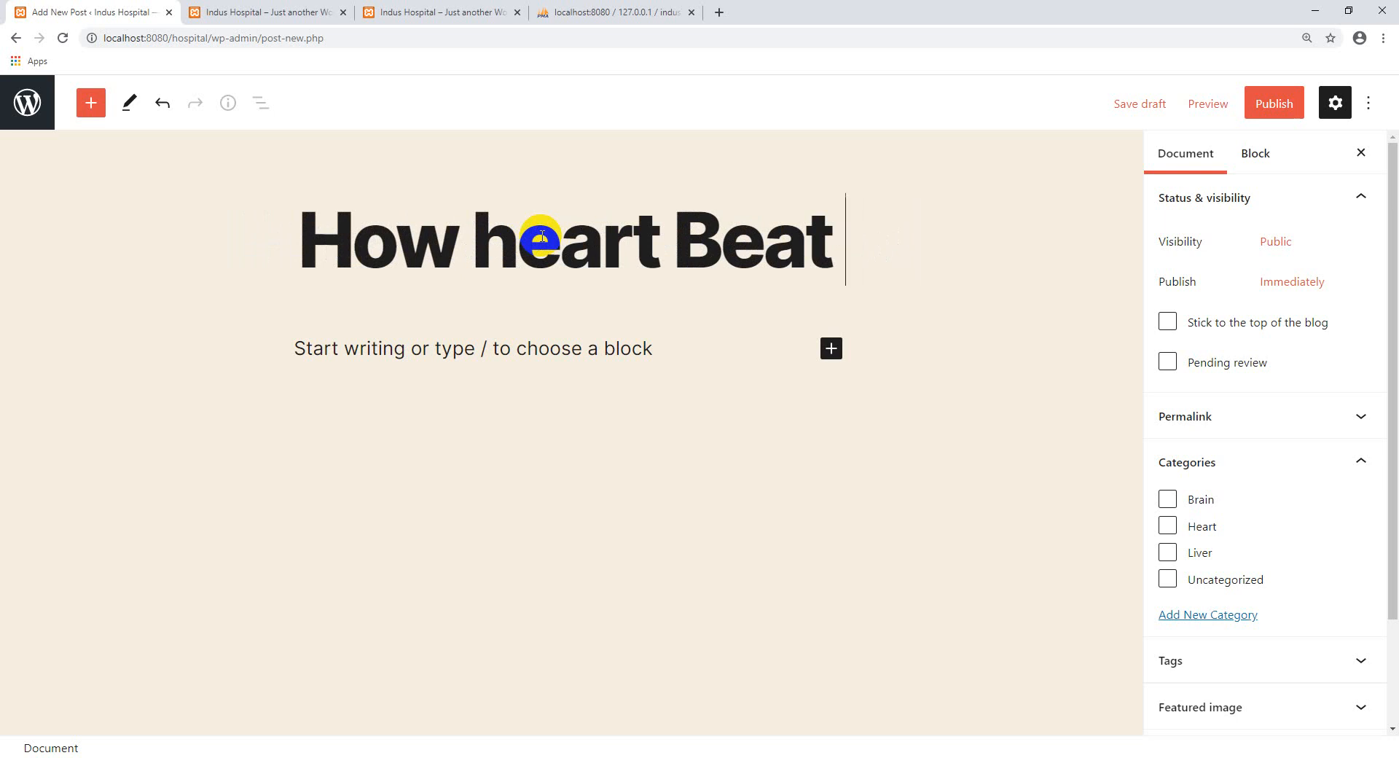
pyautogui.press('BackSpace')
pyautogui.press('Left')
pyautogui.press('Left')
pyautogui.press('Left')
pyautogui.press('Left')
pyautogui.press('Left')
pyautogui.press('Left')
pyautogui.press('Left')
pyautogui.press('Left')
pyautogui.press('Left')
pyautogui.press('Left')
pyautogui.press('BackSpace')
pyautogui.press('BackSpace')
pyautogui.press('BackSpace')
pyautogui.press('BackSpace')
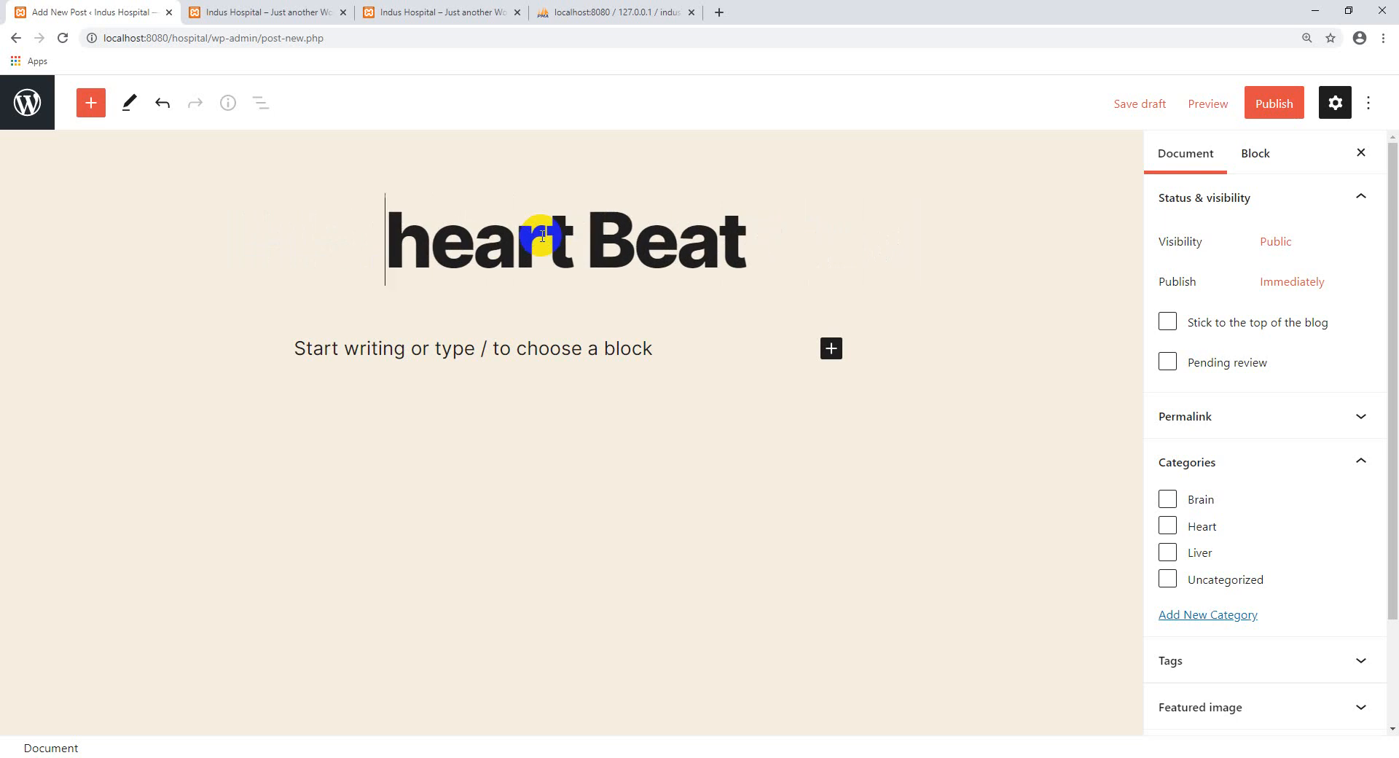
# Insert "cause of" in front of "heart Beat" in the post title.
pyautogui.press('Right')
pyautogui.press('Right')
pyautogui.press('Right')
pyautogui.press('Right')
pyautogui.press('Right')
pyautogui.press('Right')
pyautogui.press('Right')
pyautogui.press('Right')
pyautogui.press('Right')
pyautogui.press('Right')
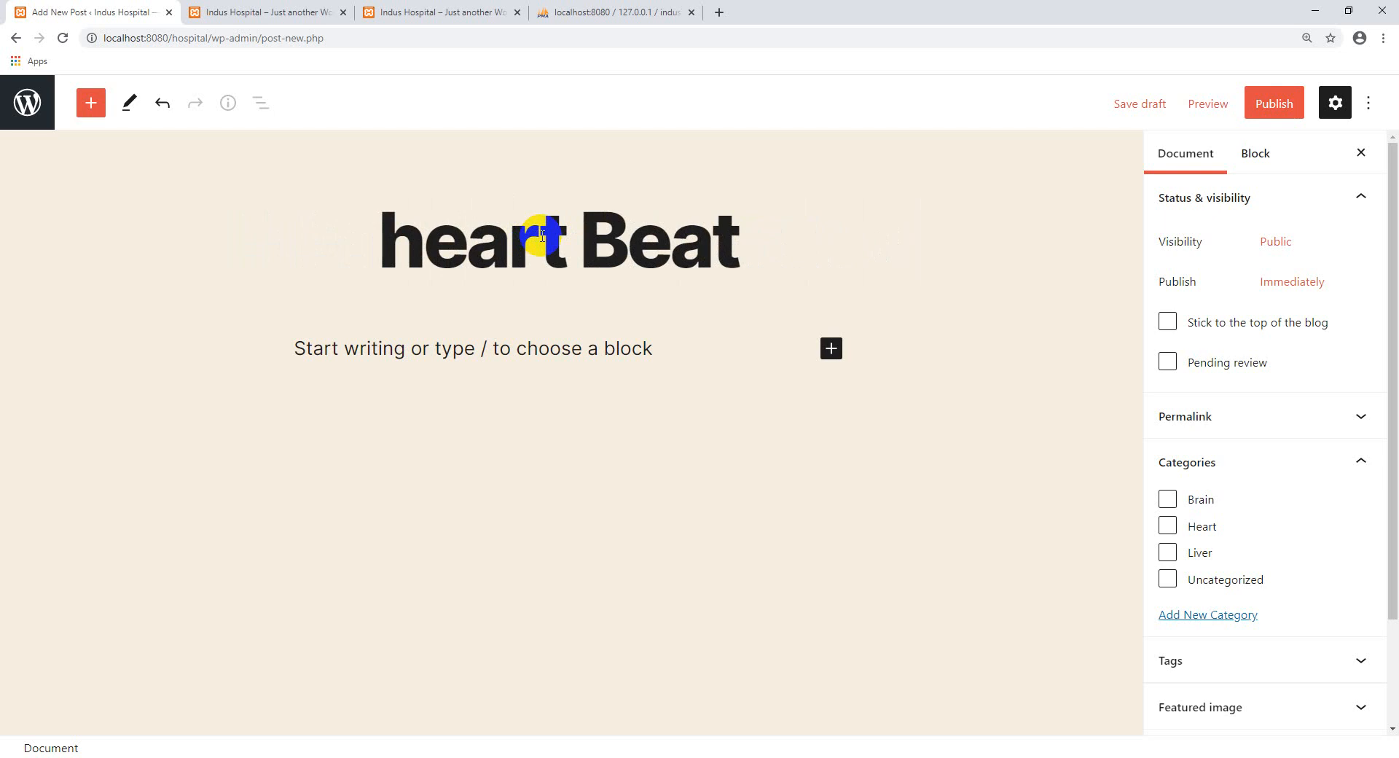
pyautogui.press('Left')
pyautogui.press('Left')
pyautogui.press('Left')
pyautogui.press('Left')
pyautogui.press('Left')
pyautogui.press('Left')
pyautogui.press('Left')
pyautogui.press('Left')
pyautogui.press('Left')
pyautogui.press('Left')
pyautogui.press('Left')
pyautogui.write('cause of')
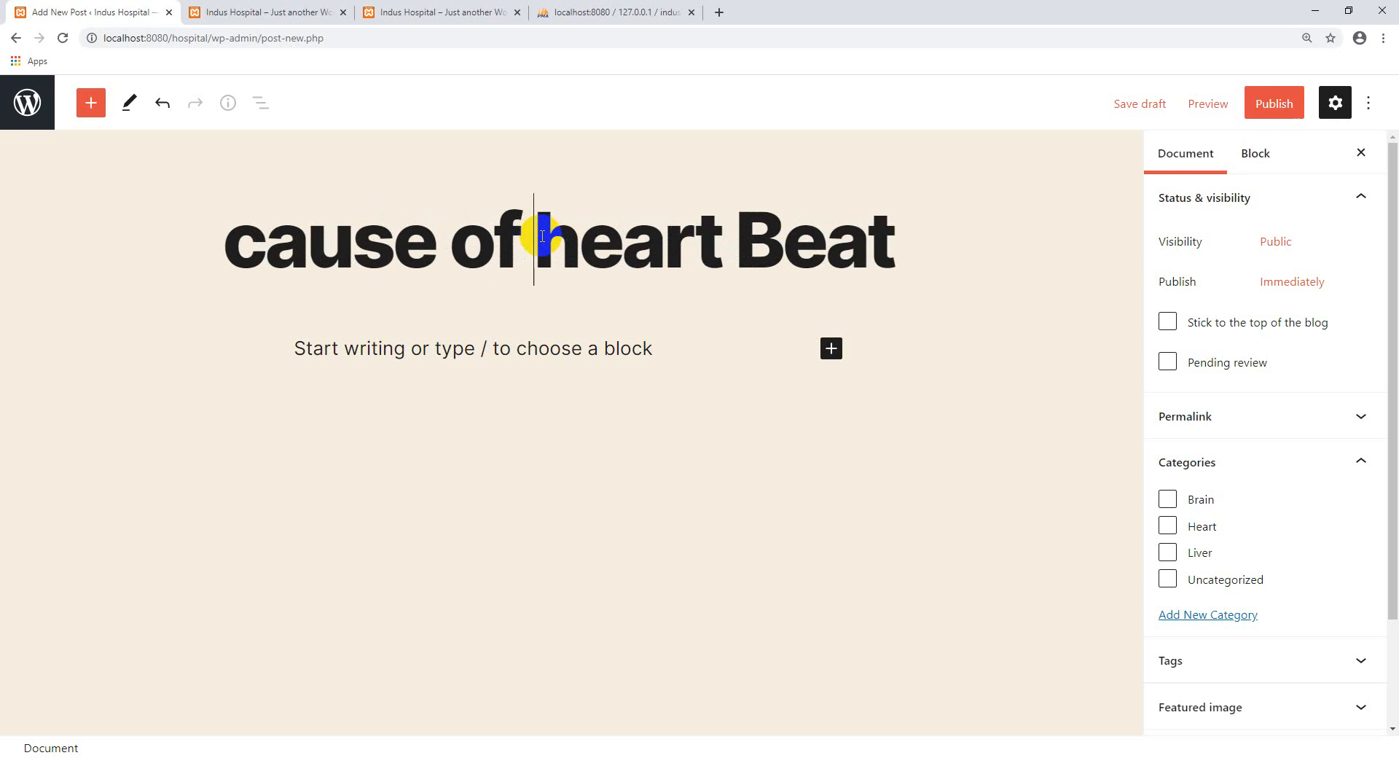
# Add the word "slow" to the end of the post title.
pyautogui.press('Right')
pyautogui.press('Right')
pyautogui.press('Right')
pyautogui.press('Right')
pyautogui.press('Right')
pyautogui.press('Right')
pyautogui.press('Right')
pyautogui.press('Right')
pyautogui.press('Right')
pyautogui.press('Right')
pyautogui.press('Right')
pyautogui.write('slow')
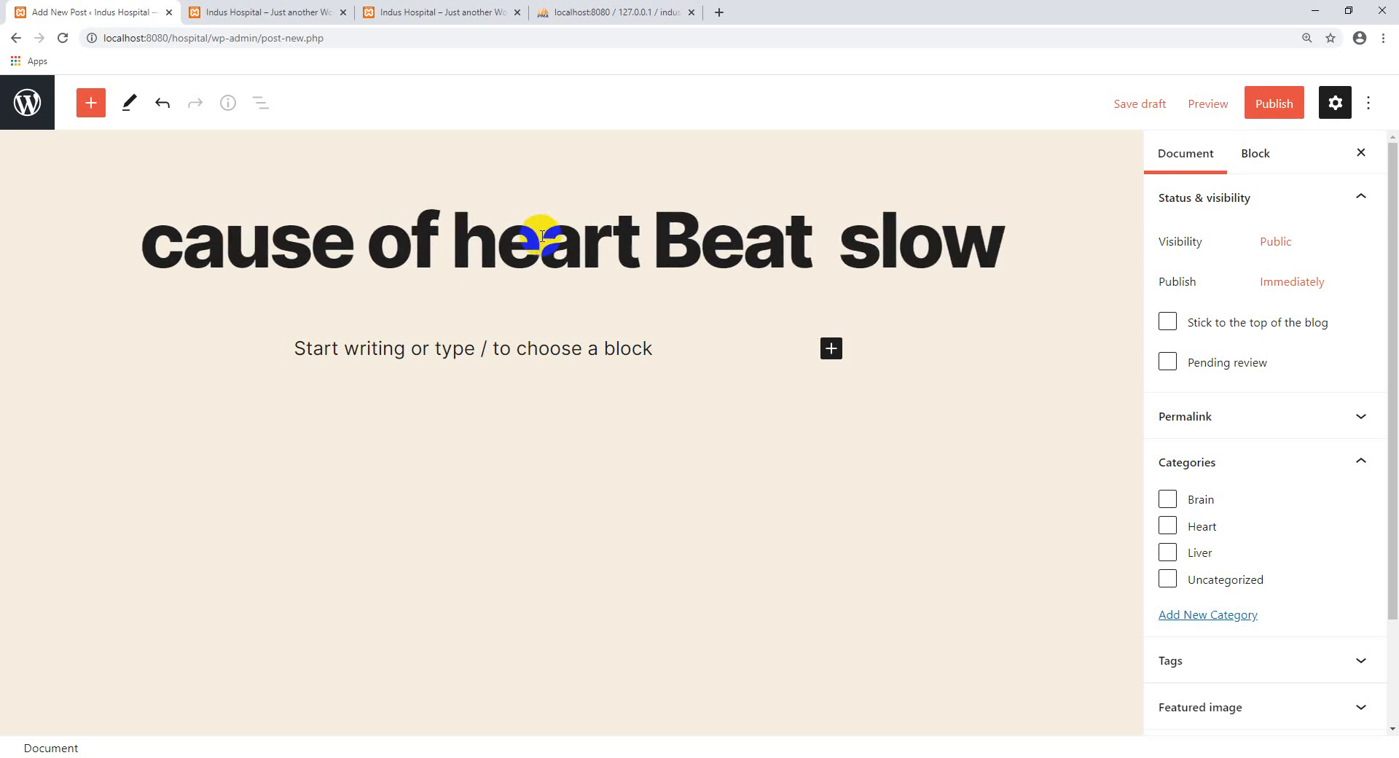
# Fill the post body with the Lorem Ipsum placeholder paragraph, pasting it repeatedly in one block.
pyautogui.click(370, 347)
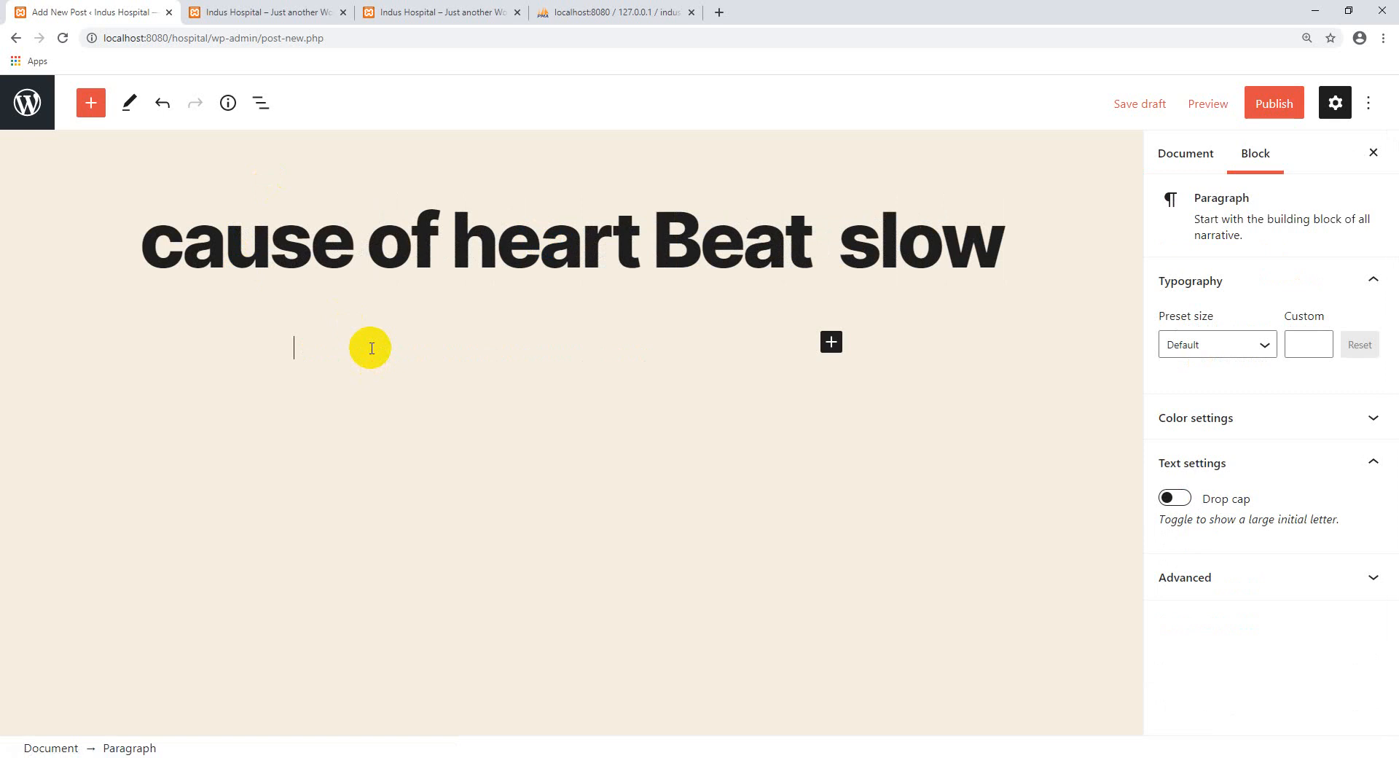
pyautogui.write("Lorem Ipsum is simply dummy text of the printing and typesetting industry. Lorem Ipsum has been the industry's standard dummy text ever since the 1500s, when an unknown printer took a galley of type and scrambled it to make a type specimen book. It has survived not only five centuries, but also the leap into electronic typesetting, remaining essentially unchanged. It was popularised in the 1960s with the release of Letraset sheets containing Lorem Ipsum passages, and more recently with desktop publishing software like Aldus PageMaker including versions of Lorem Ipsum.")
pyautogui.write("Lorem Ipsum is simply dummy text of the printing and typesetting industry. Lorem Ipsum has been the industry's standard dummy text ever since the 1500s, when an unknown printer took a galley of type and scrambled it to make a type specimen book. It has survived not only five centuries, but also the leap into electronic typesetting, remaining essentially unchanged. It was popularised in the 1960s with the release of Letraset sheets containing Lorem Ipsum passages, and more recently with desktop publishing software like Aldus PageMaker including versions of Lorem Ipsum.")
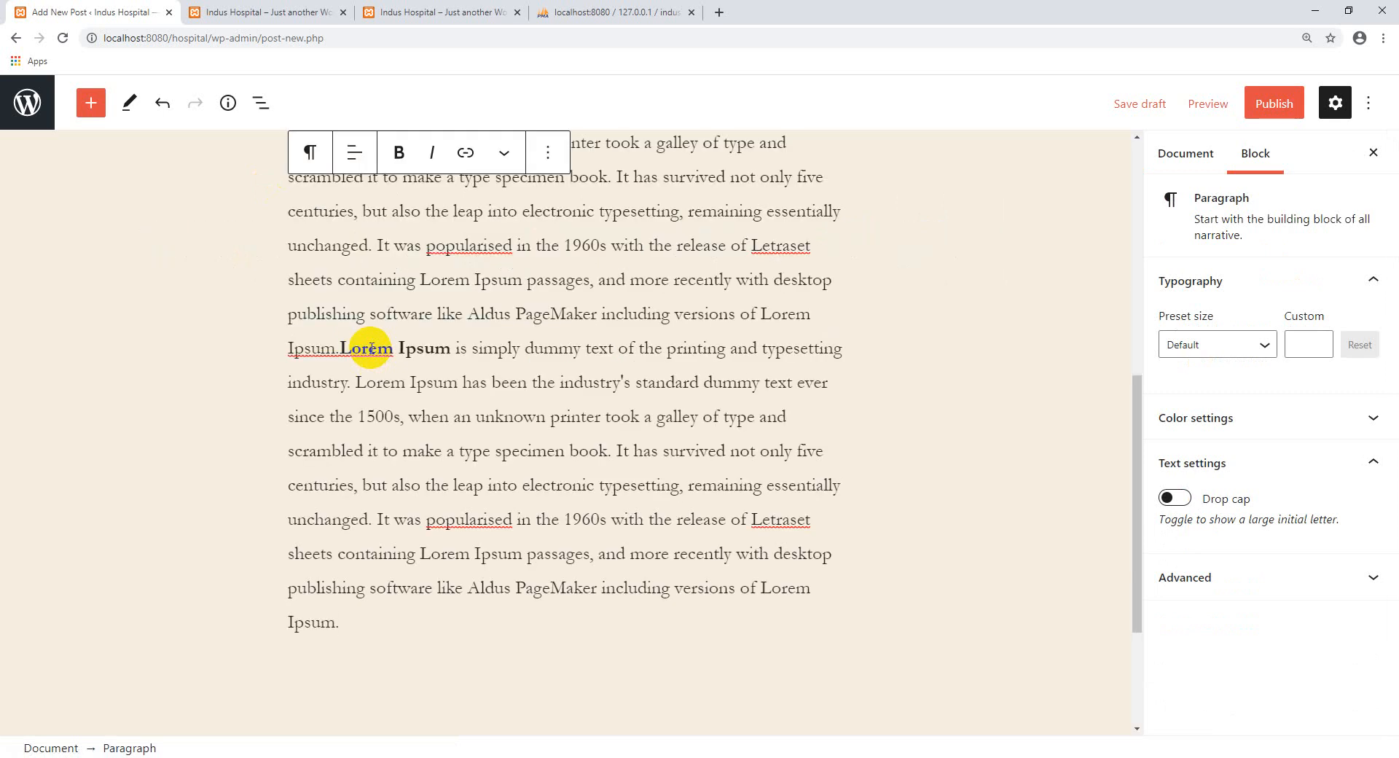
pyautogui.scroll(4, 553, 277)
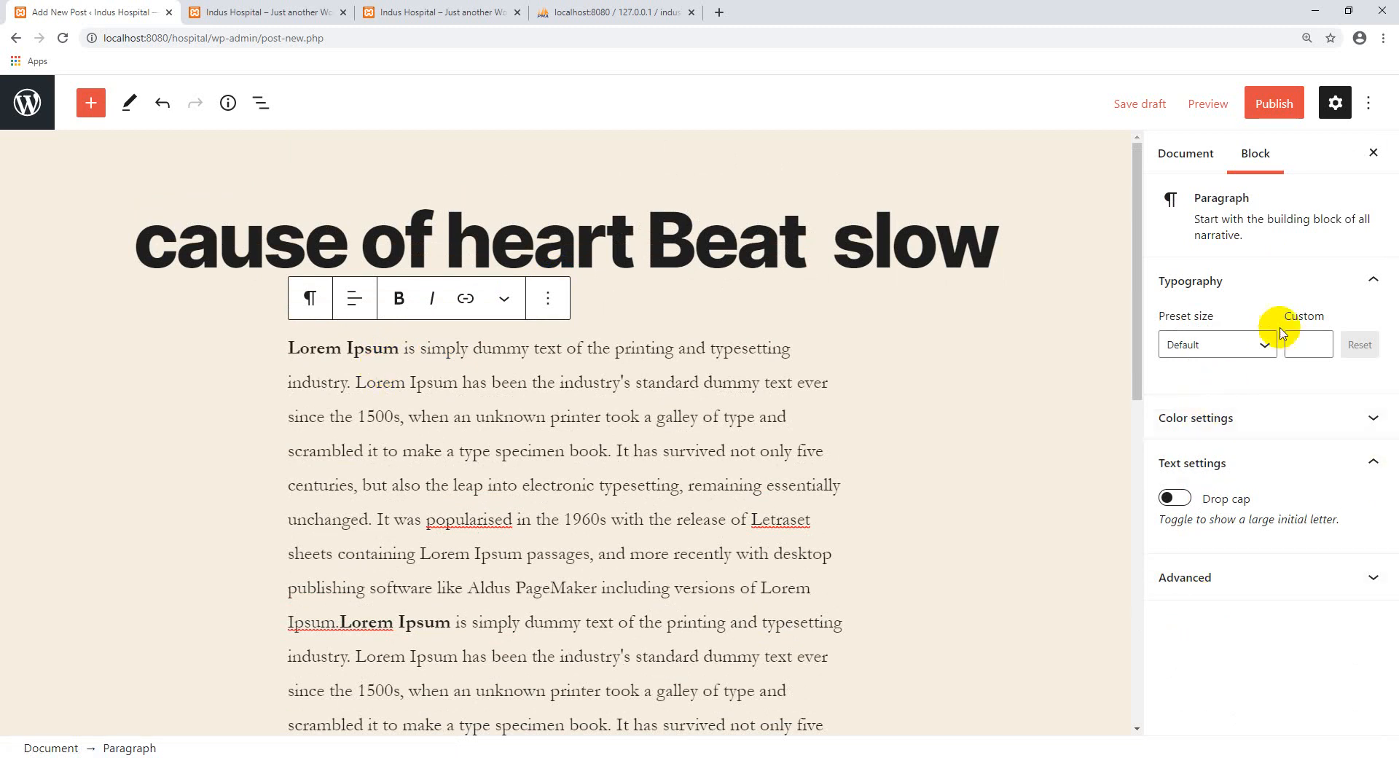
# Examine the paragraph block's settings, including the preset text sizes and the text and background color options.
pyautogui.click(1181, 158)
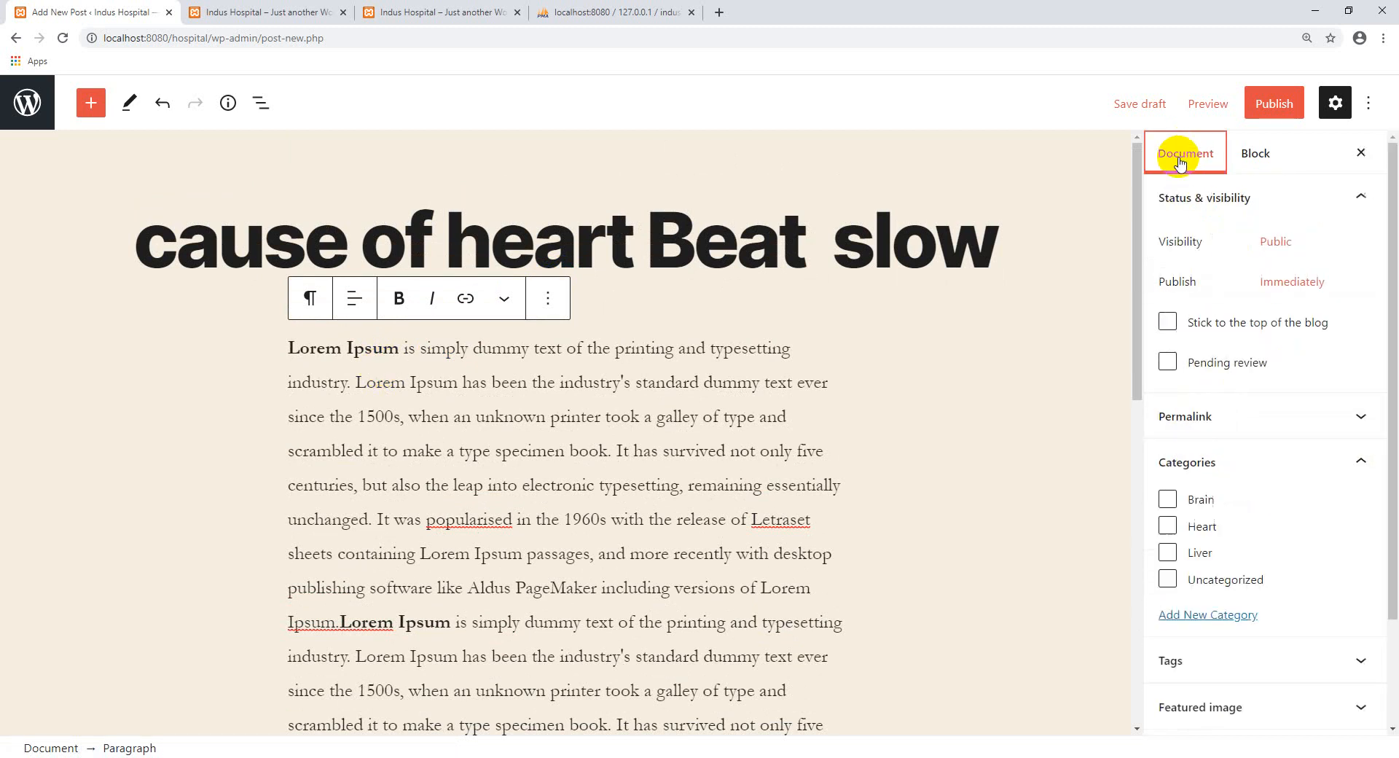
pyautogui.click(1250, 153)
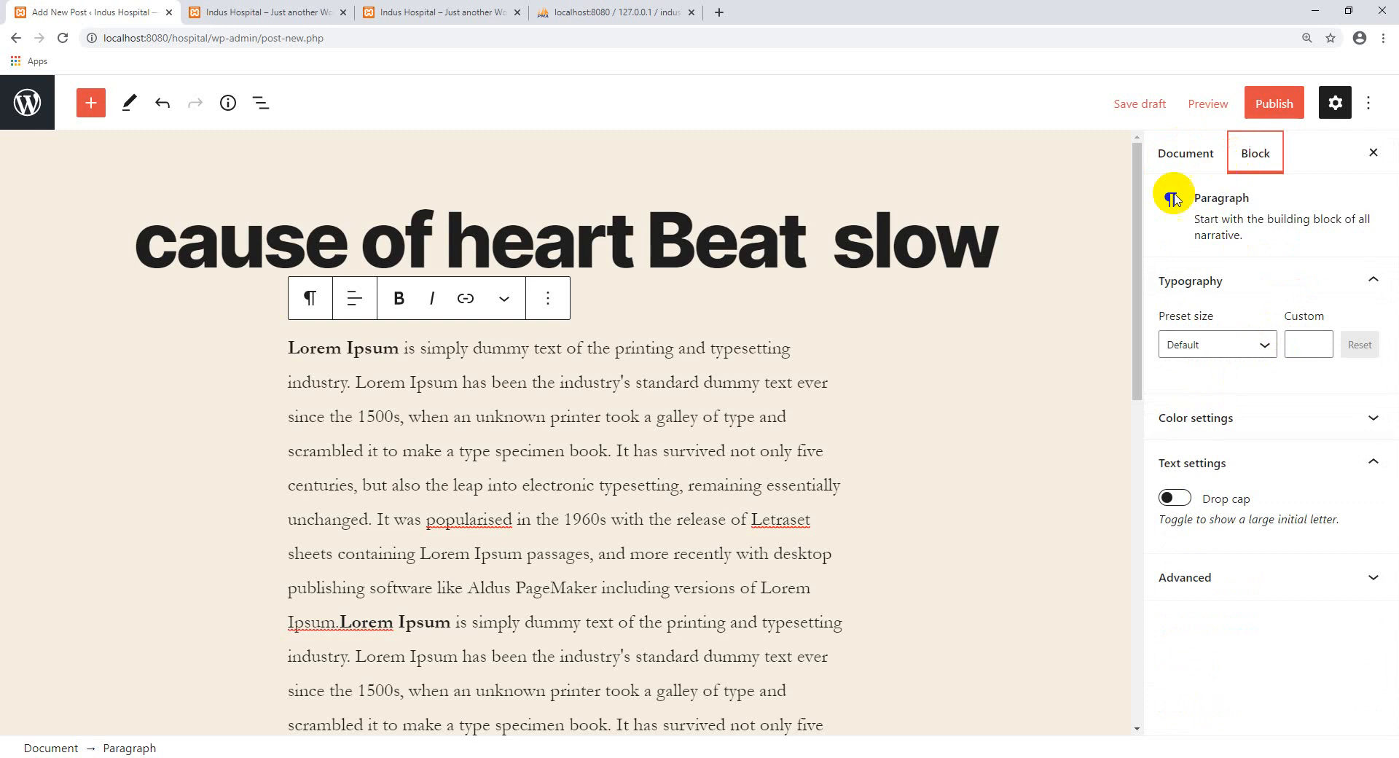
pyautogui.click(1264, 347)
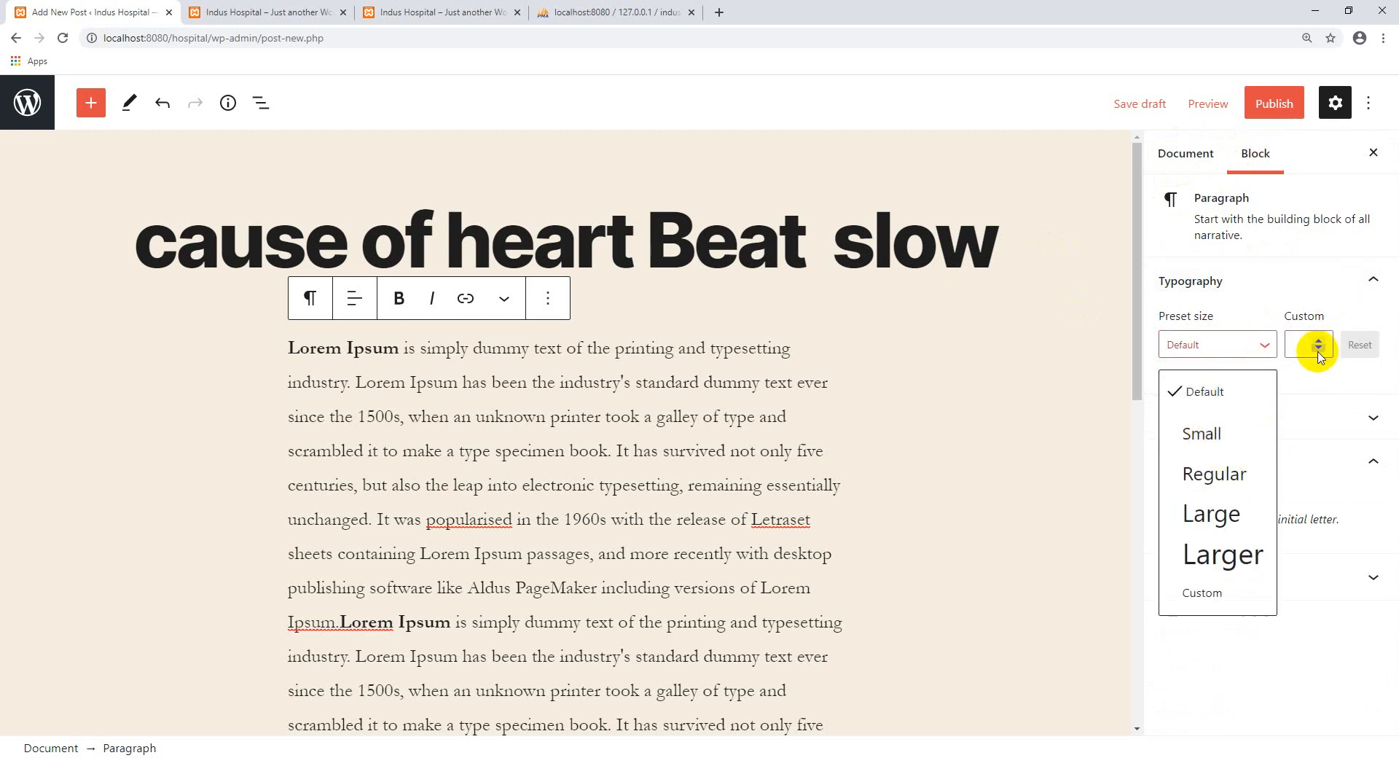
pyautogui.click(1292, 375)
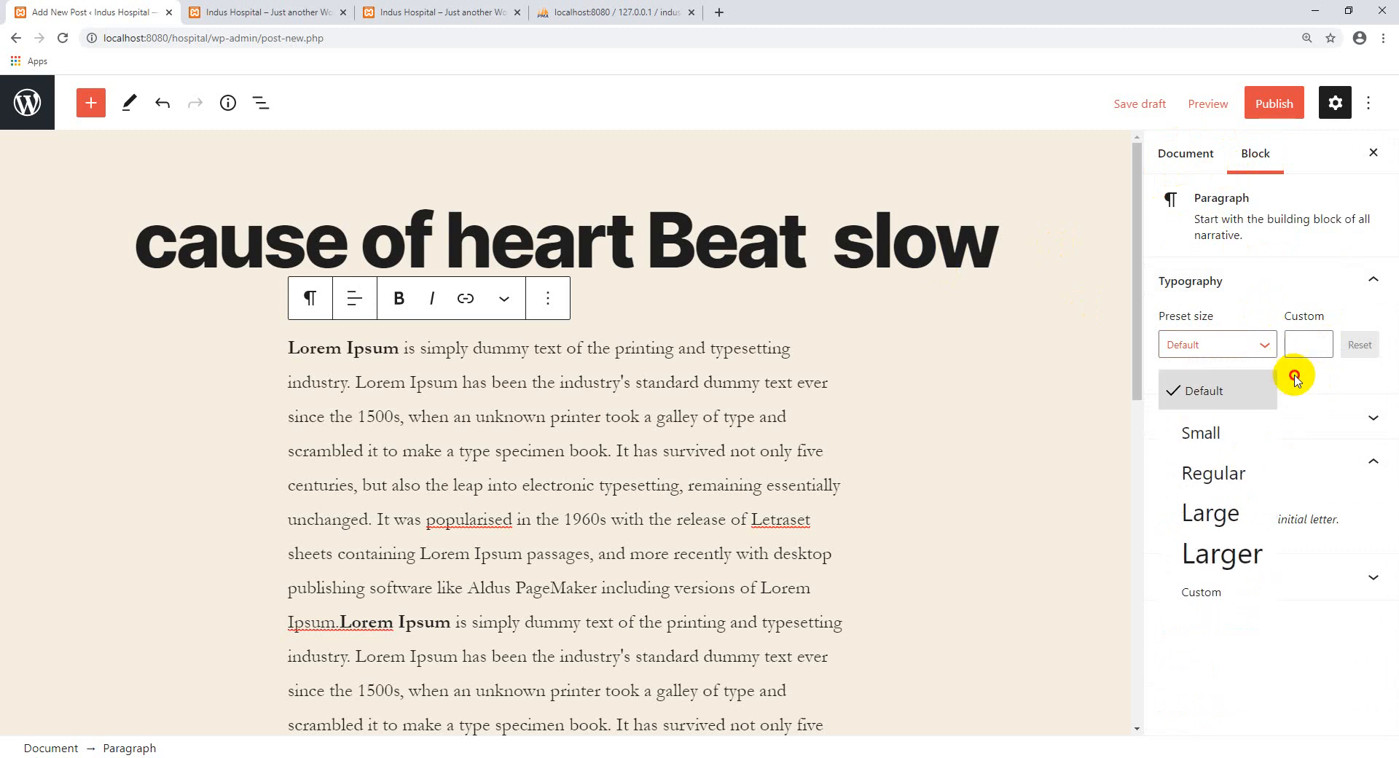
pyautogui.click(1209, 437)
pyautogui.scroll(-2, 1280, 406)
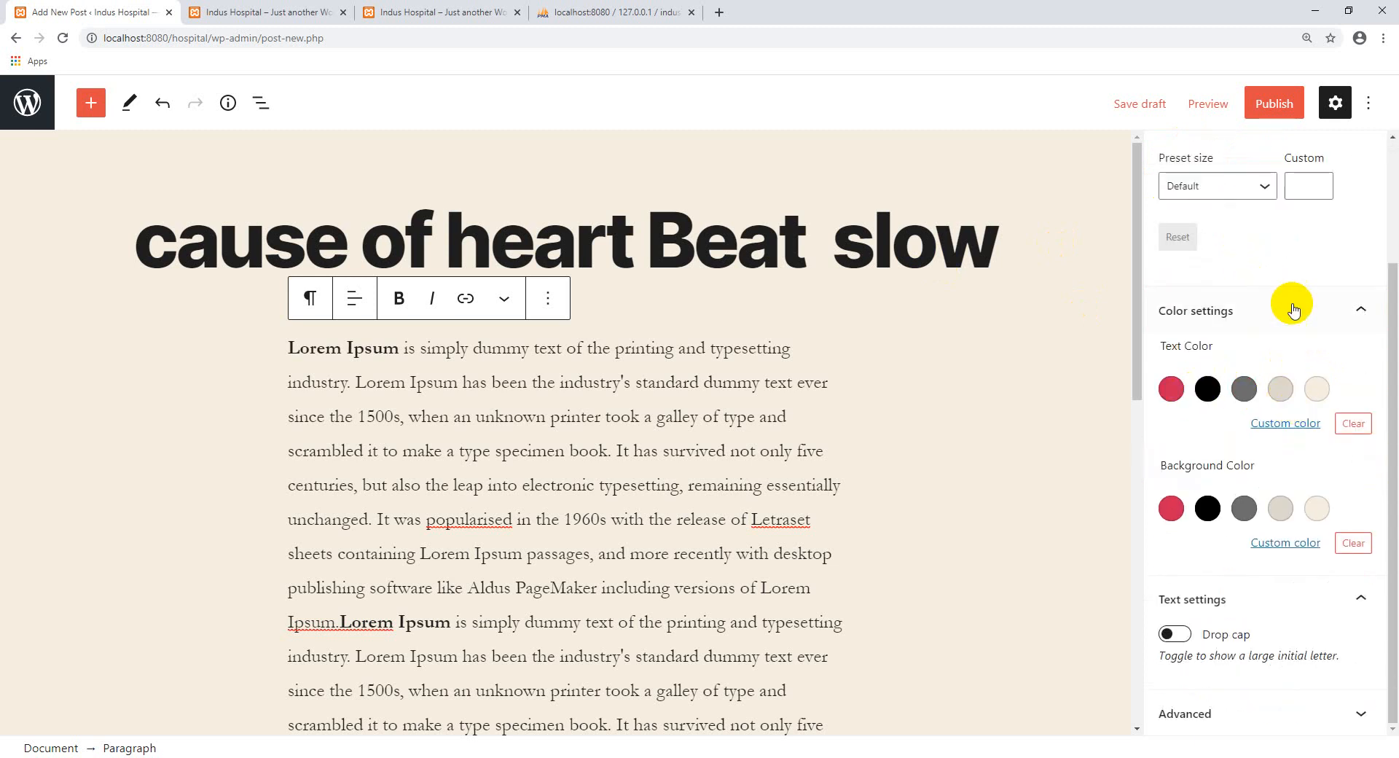
pyautogui.click(1324, 318)
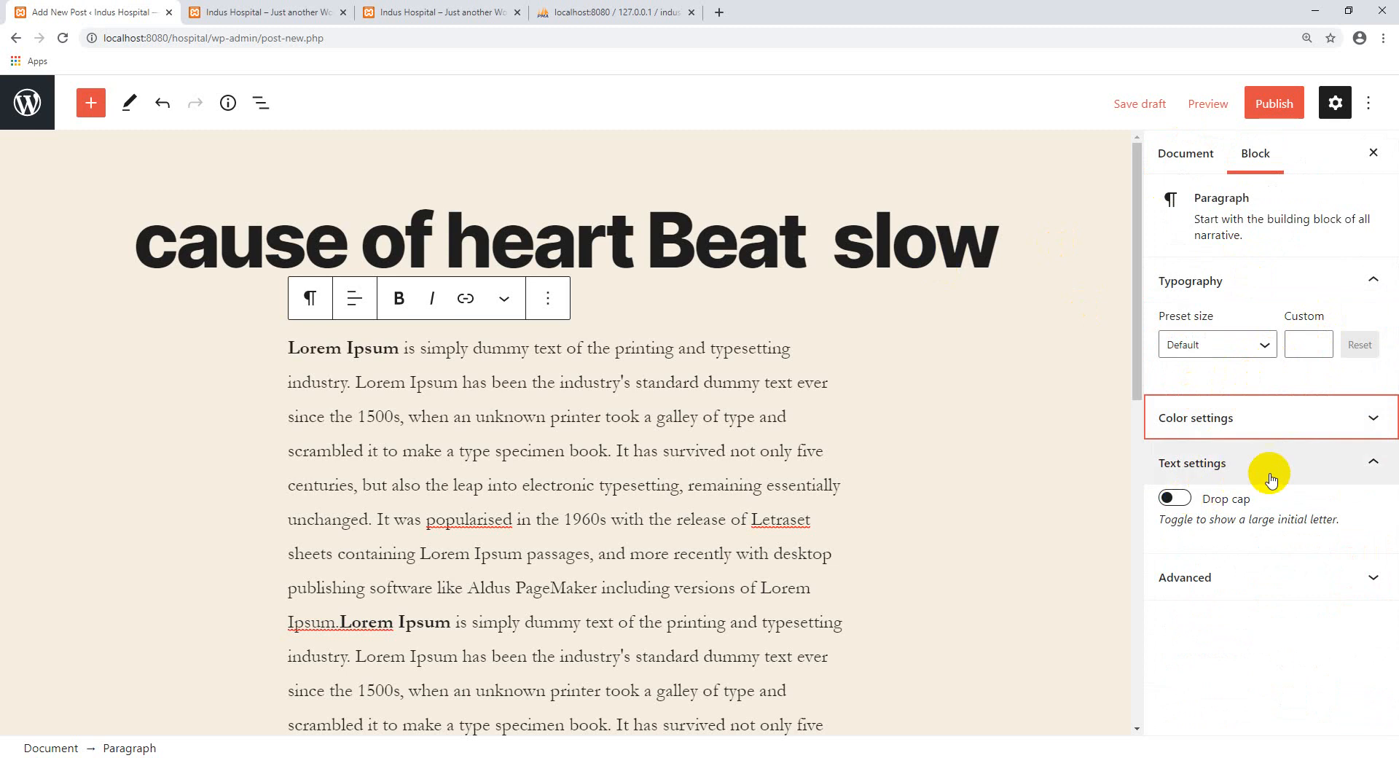
# Assign the "cause of heart Beat slow" post to the Heart category.
pyautogui.click(1188, 159)
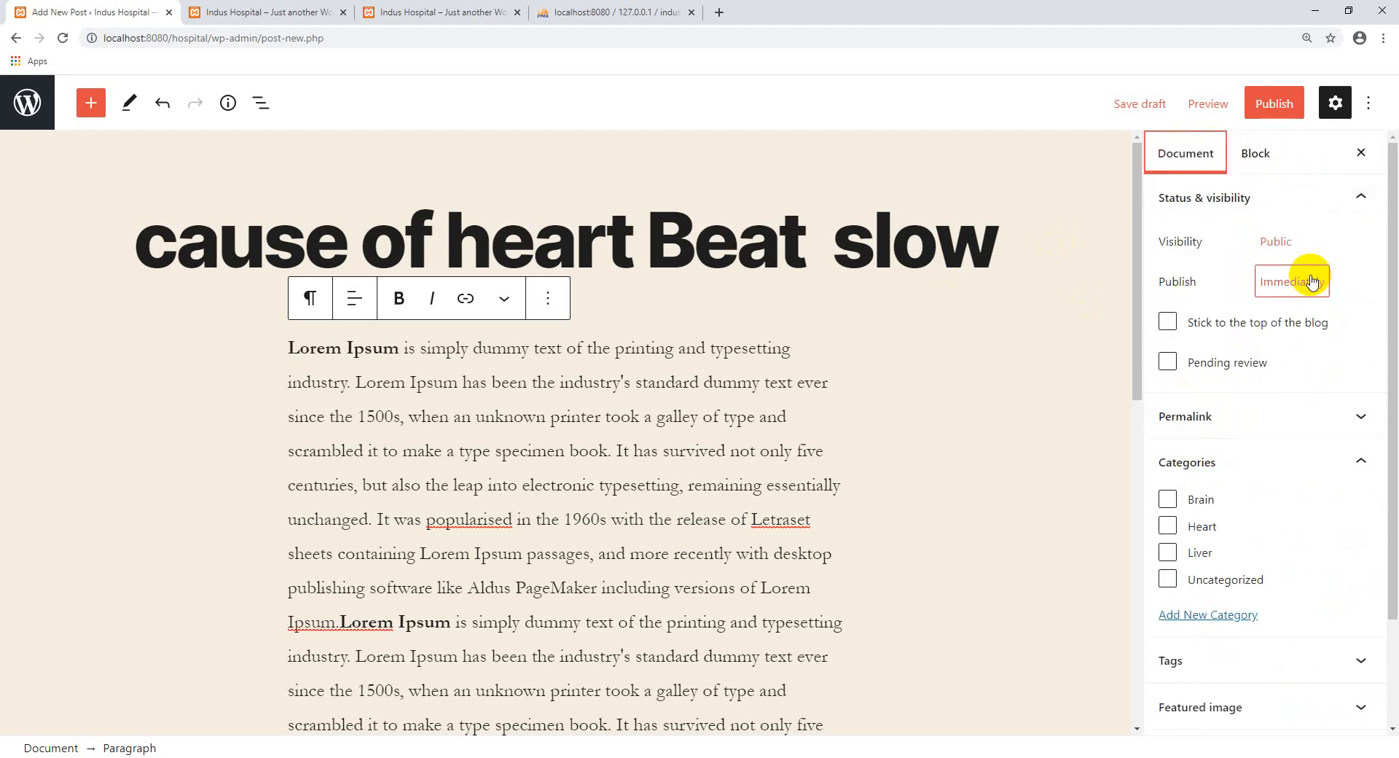
pyautogui.scroll(-1, 1214, 276)
pyautogui.scroll(-1, 1214, 276)
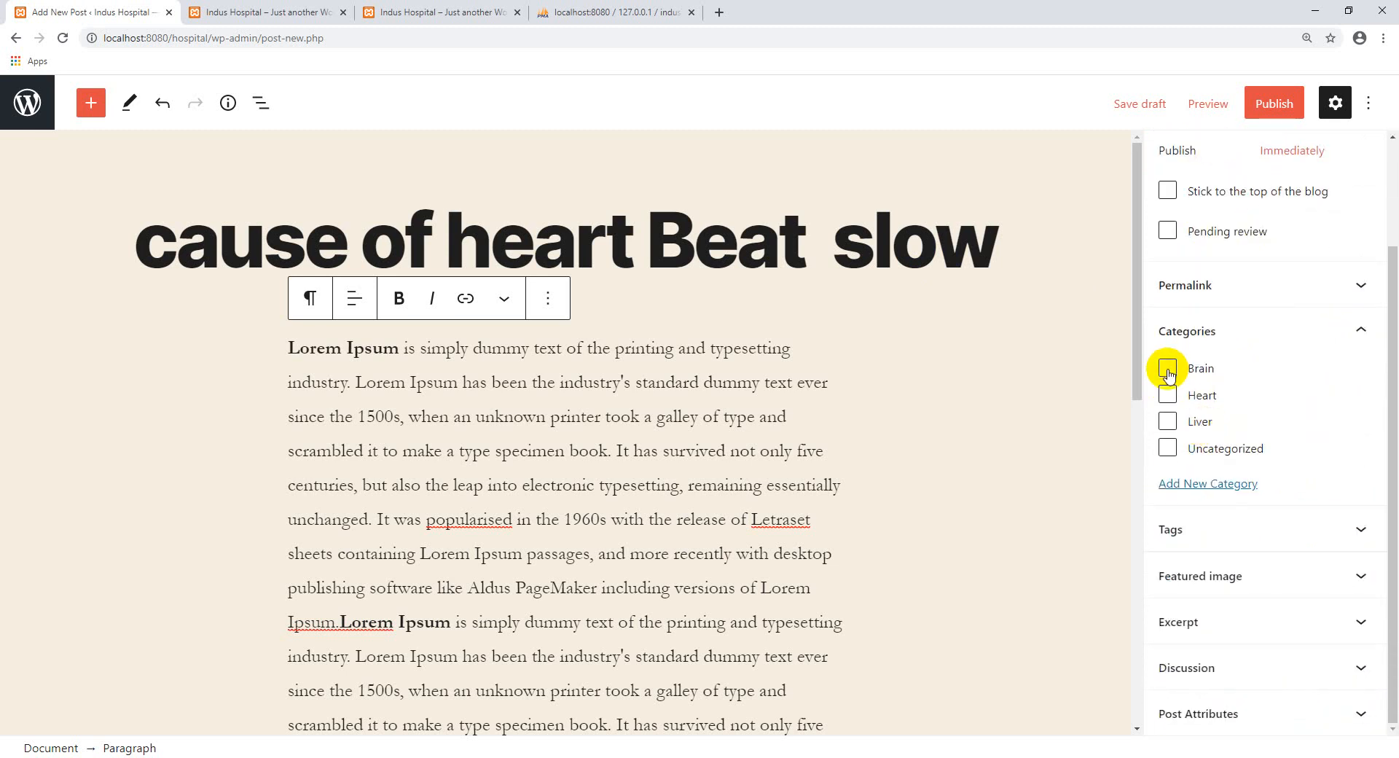
pyautogui.click(1167, 394)
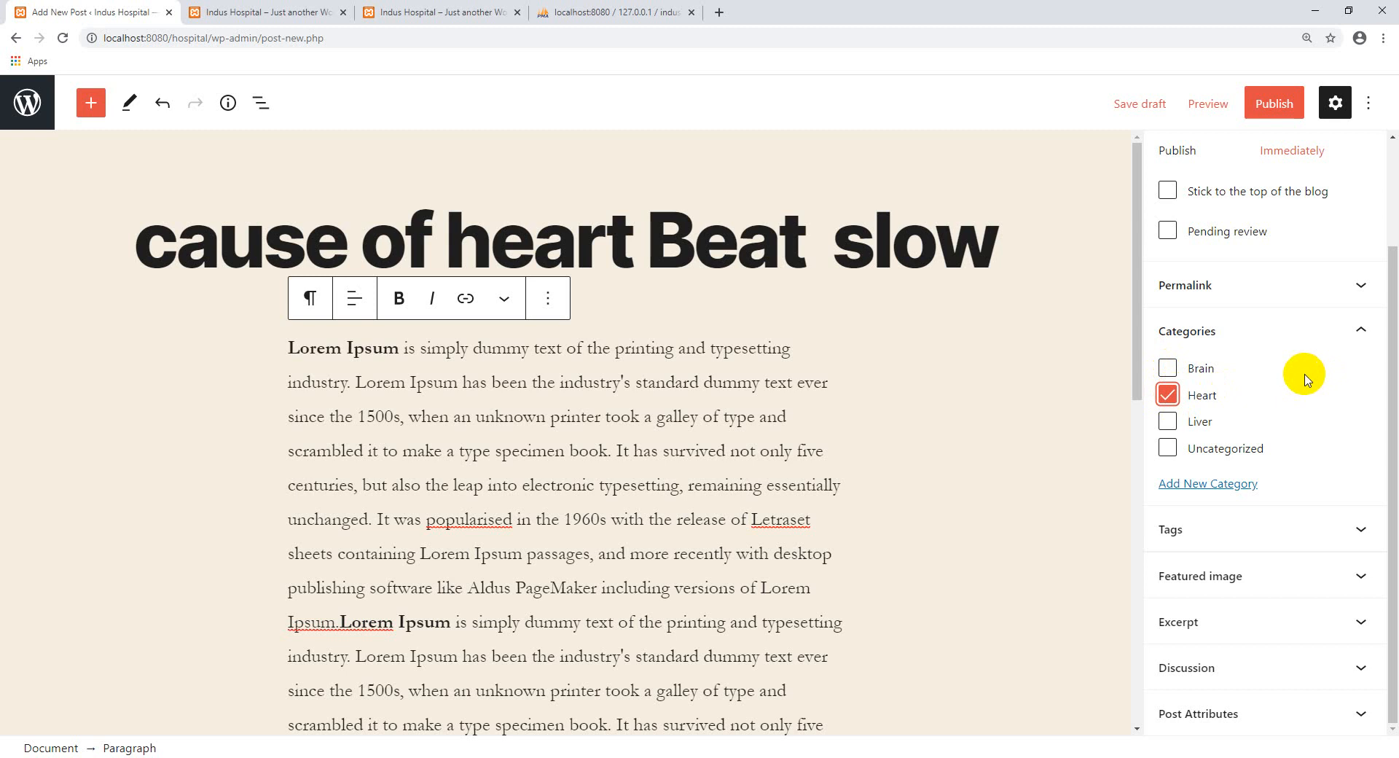
# Add the tags "heart" and "causes of heart" to the post.
pyautogui.click(1319, 529)
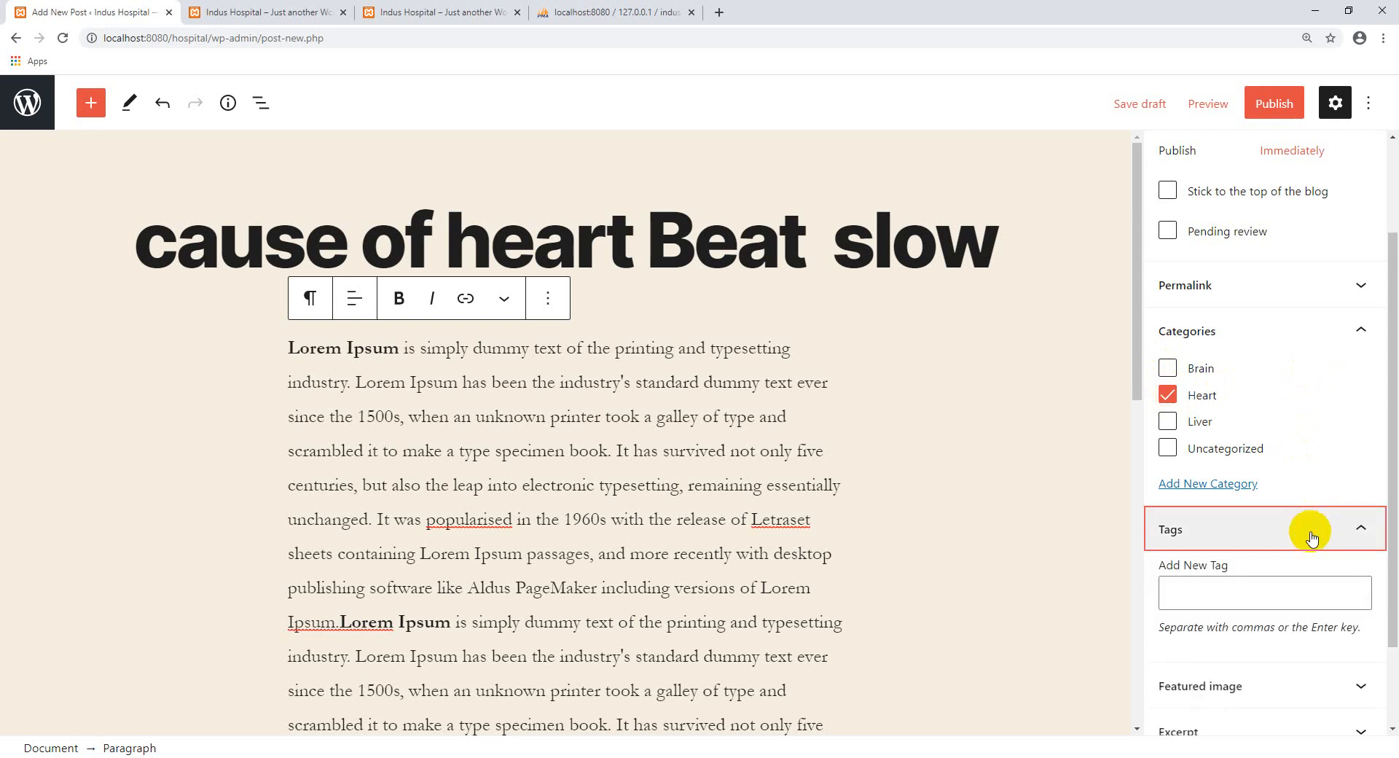
pyautogui.click(1194, 591)
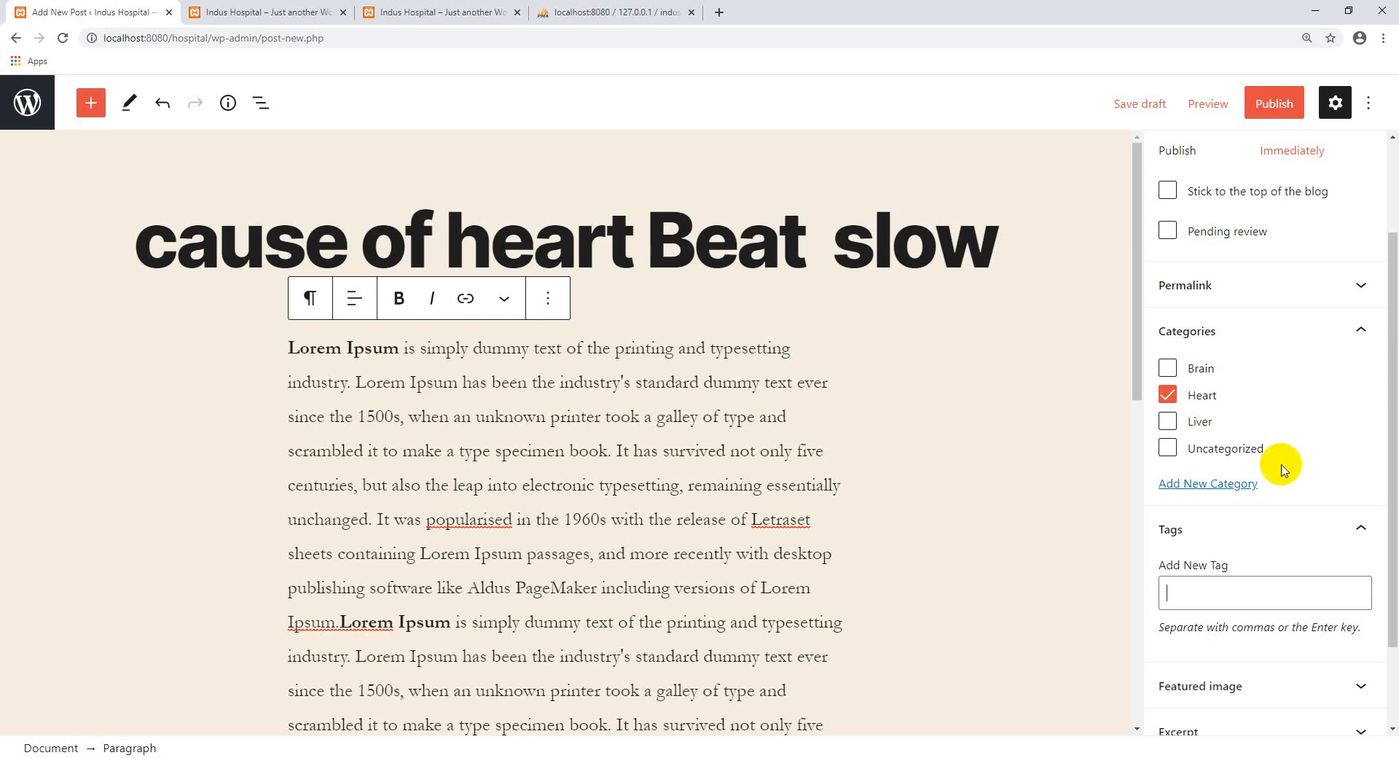
pyautogui.write('heart')
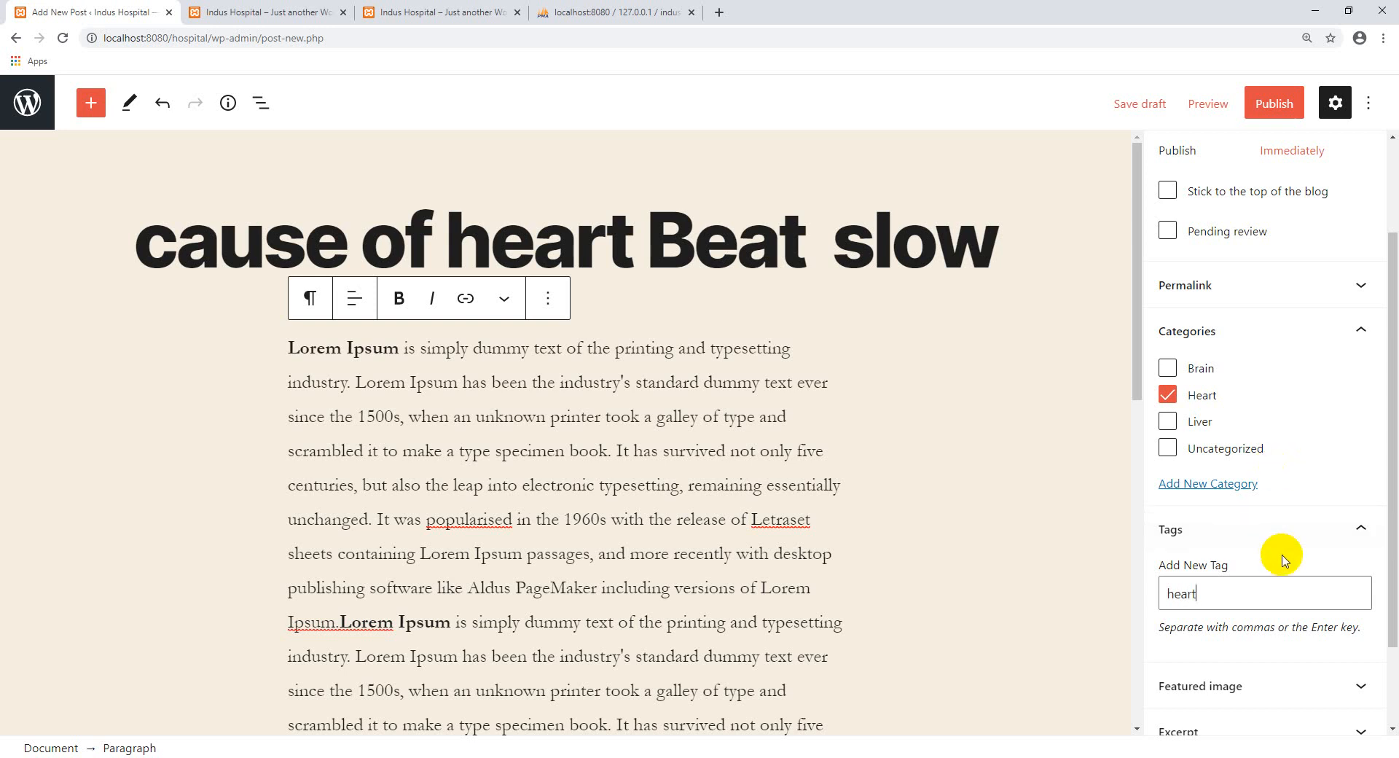
pyautogui.press('Return')
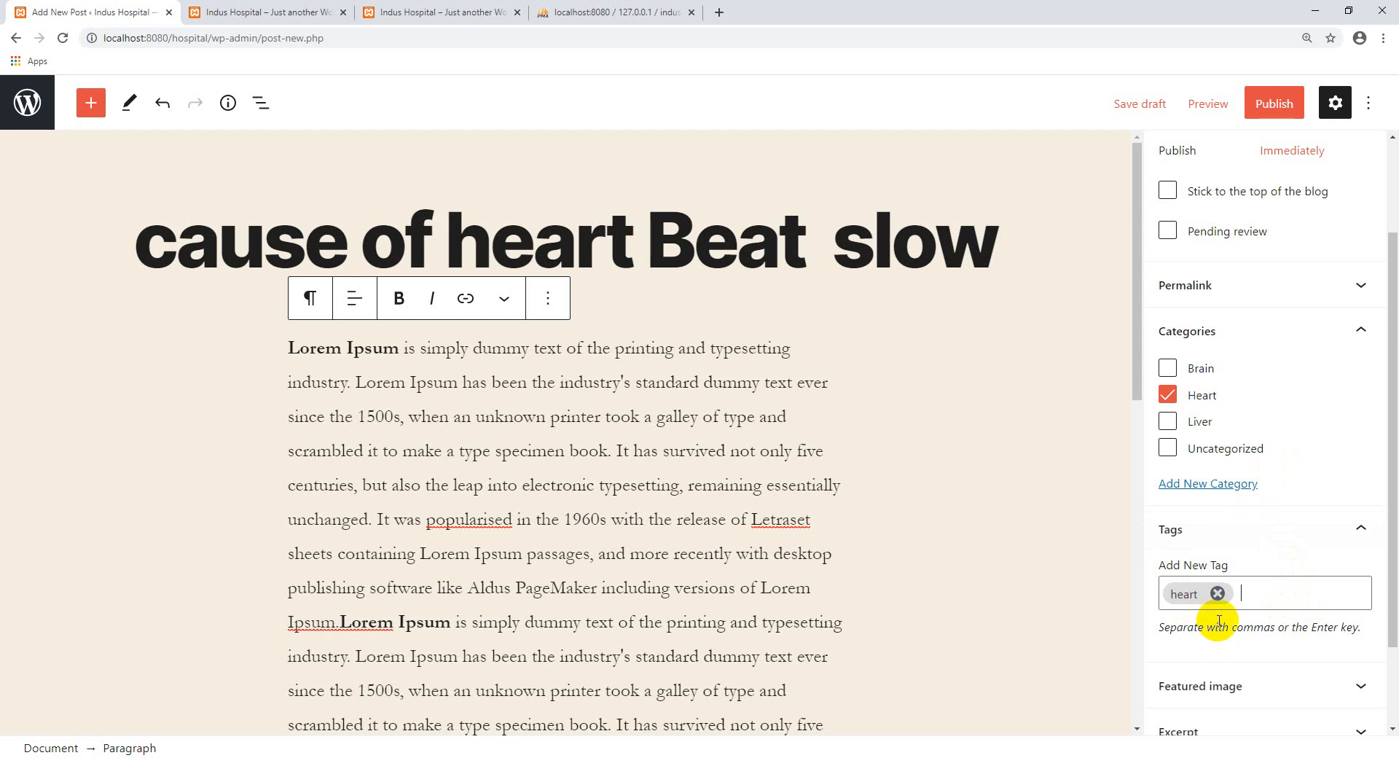
pyautogui.write('causes of heart')
pyautogui.press('Return')
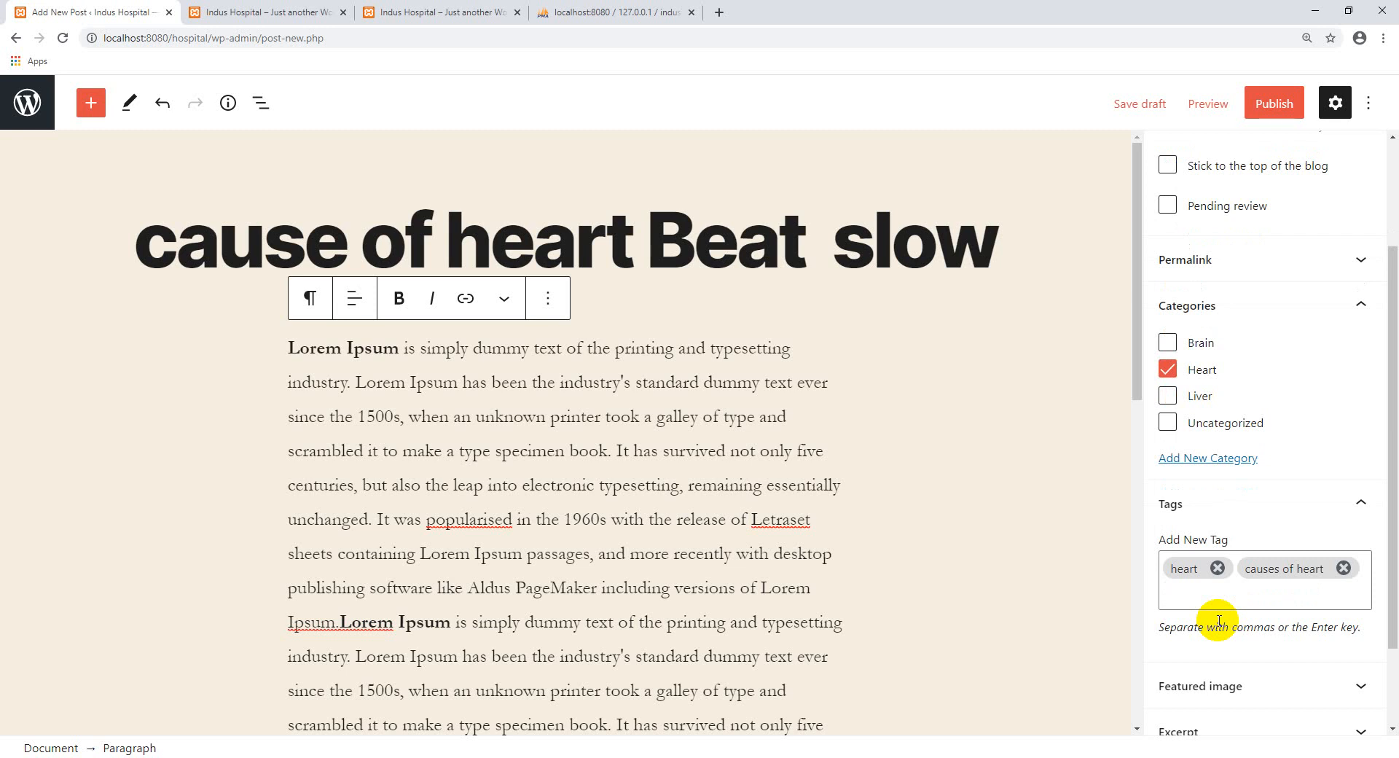
# Add a third tag, "site effets of fast foot to heart", to the post.
pyautogui.write('site')
pyautogui.write(' effet')
pyautogui.write('s of')
pyautogui.write('die')
pyautogui.press('BackSpace')
pyautogui.press('BackSpace')
pyautogui.press('BackSpace')
pyautogui.write('fast foot to')
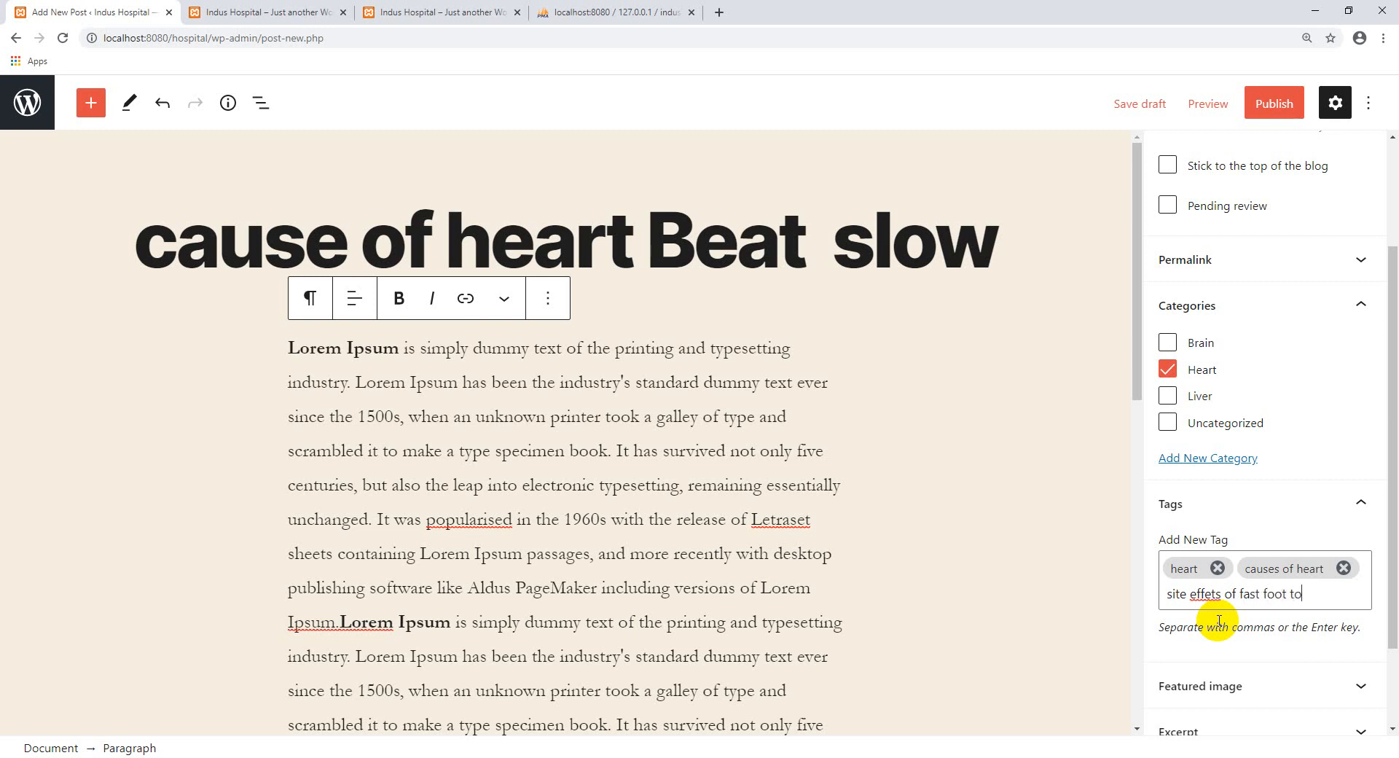
pyautogui.write(' heart')
pyautogui.press('Return')
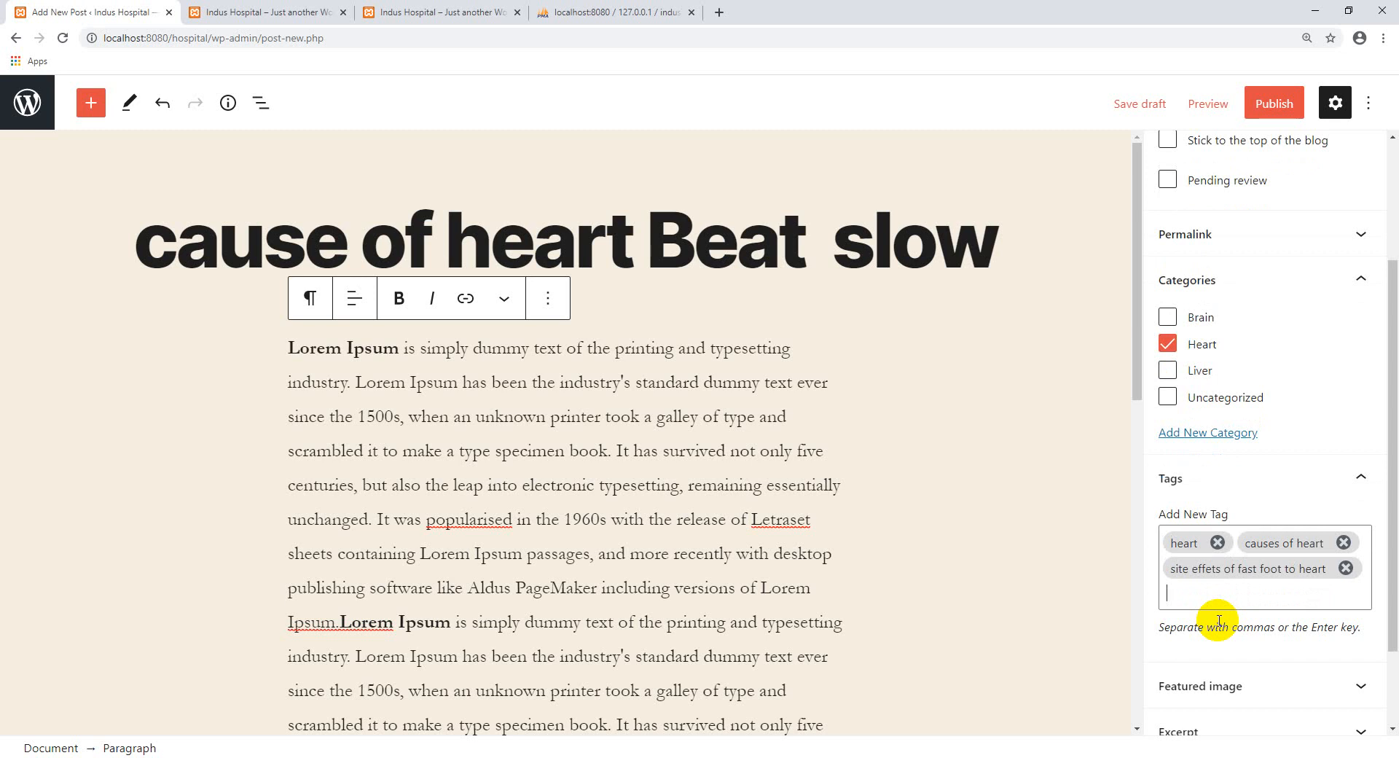
pyautogui.scroll(-2, 1218, 621)
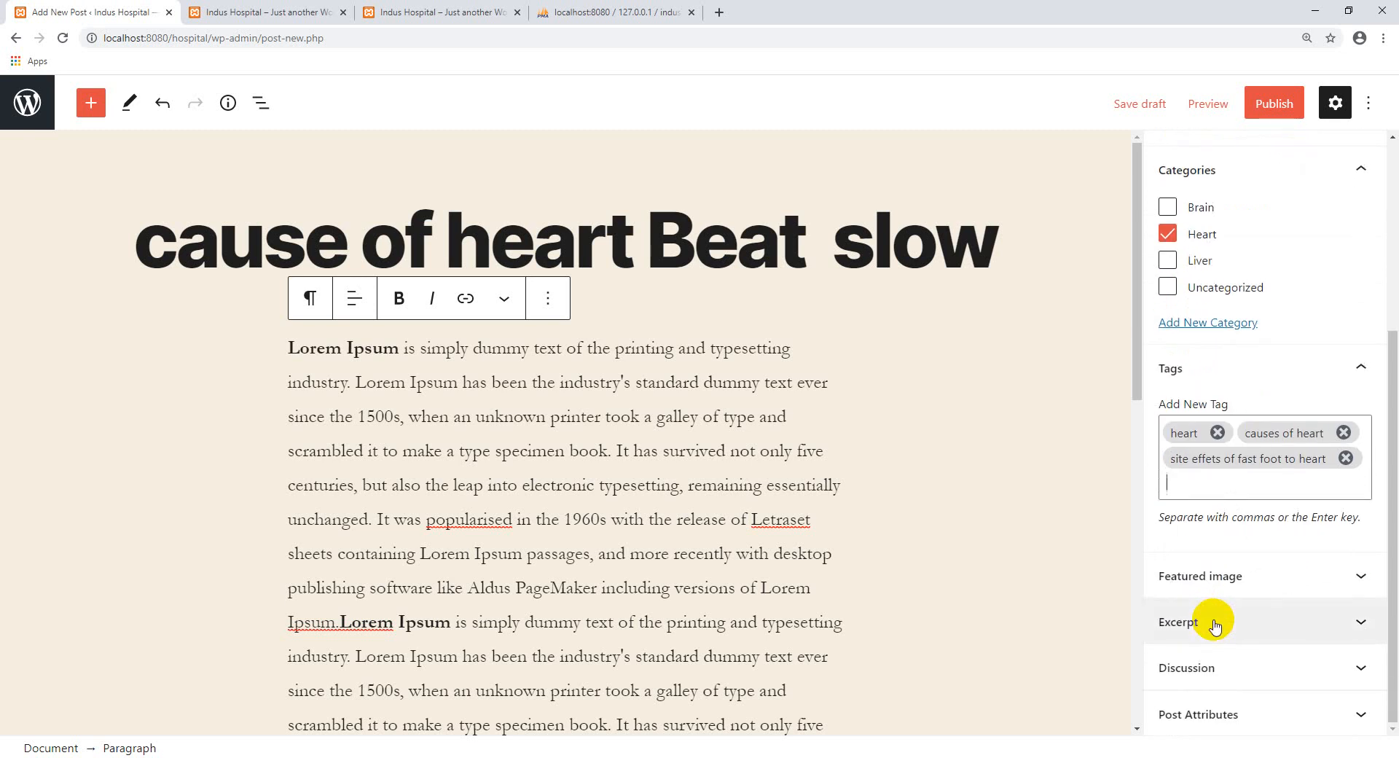
pyautogui.scroll(2, 1214, 617)
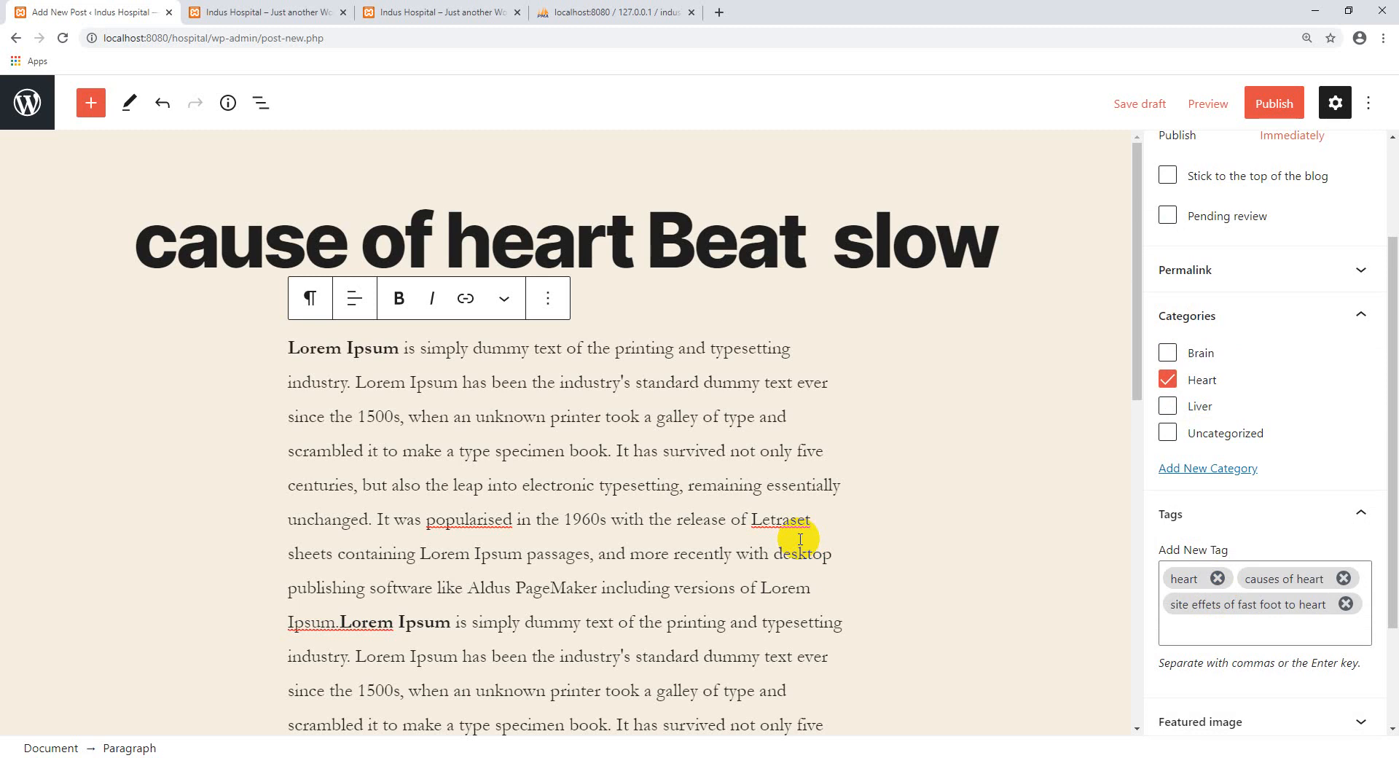
pyautogui.scroll(-2, 1100, 577)
pyautogui.scroll(2, 1020, 604)
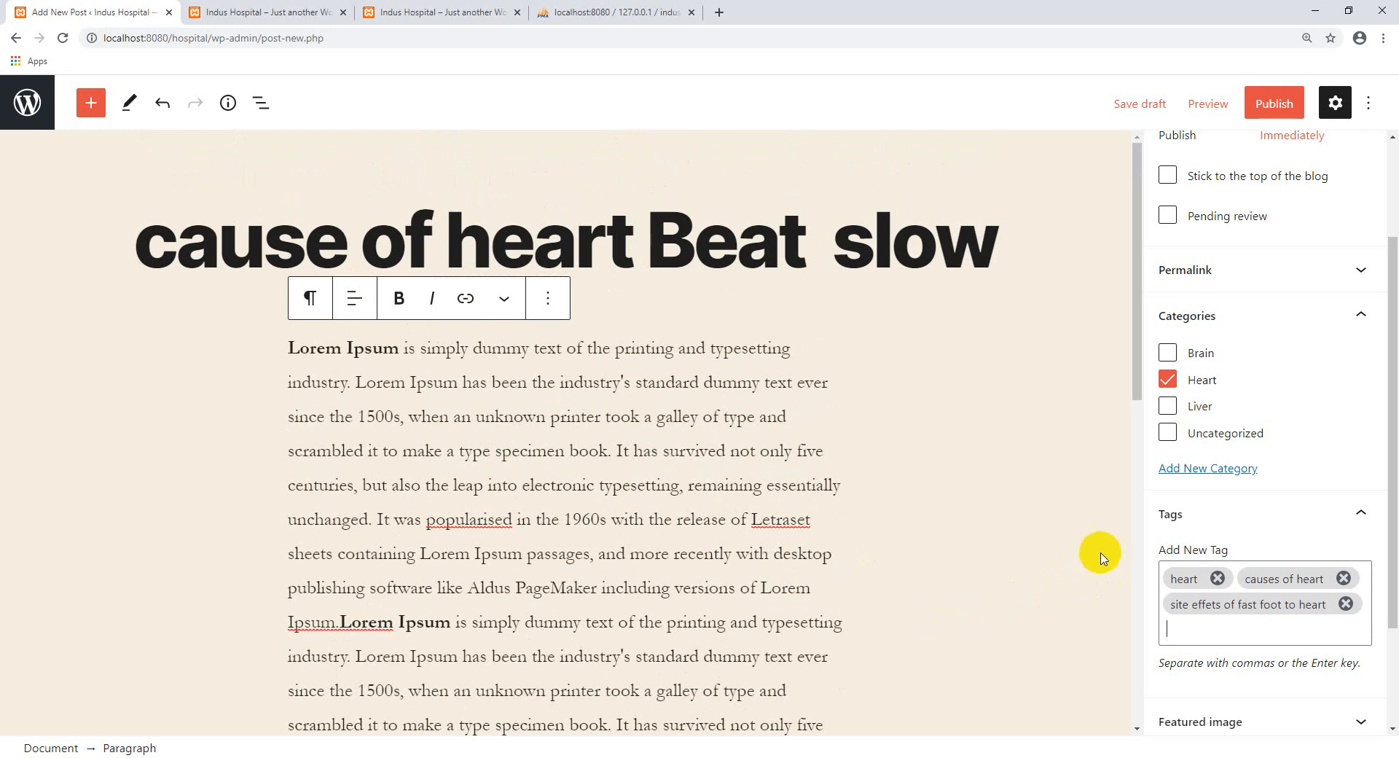
# Publish the "cause of heart Beat slow" post.
pyautogui.scroll(2, 1243, 537)
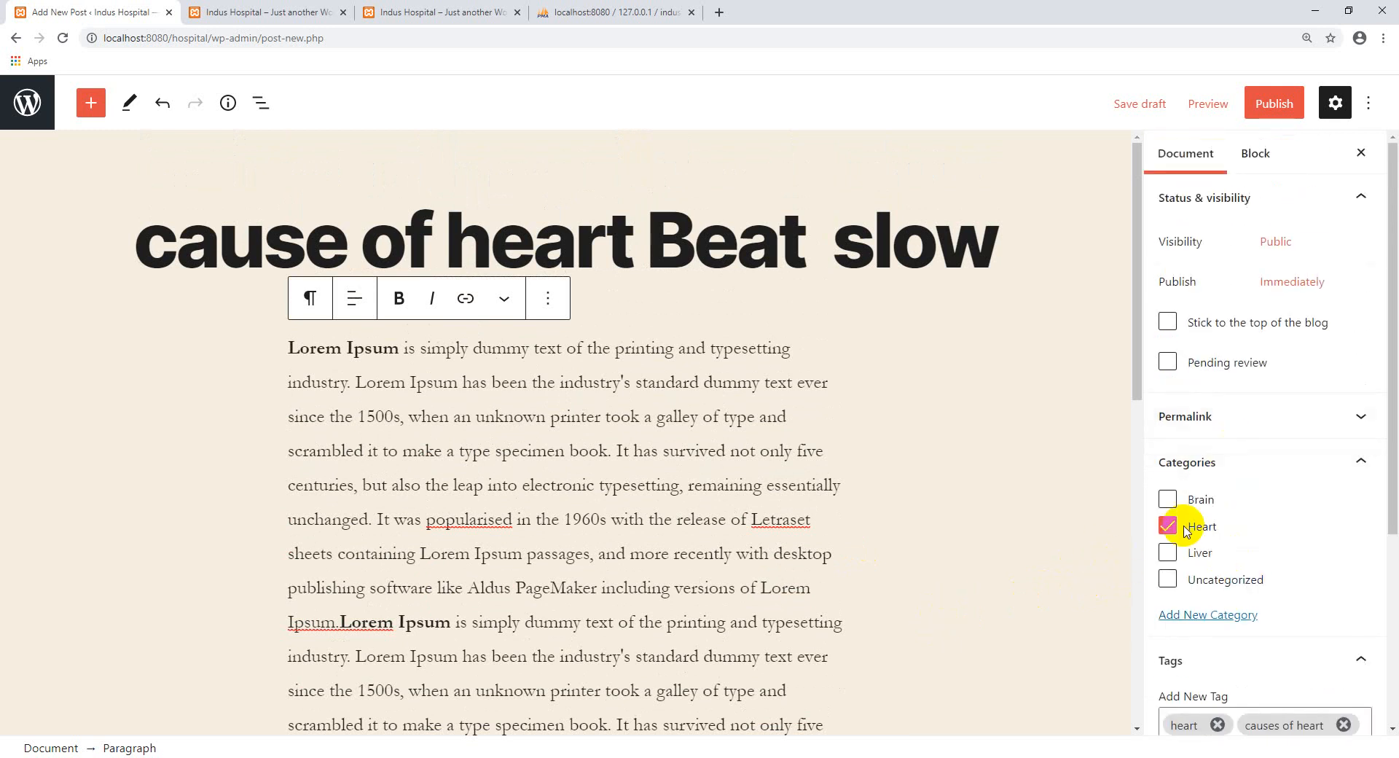
pyautogui.click(1288, 95)
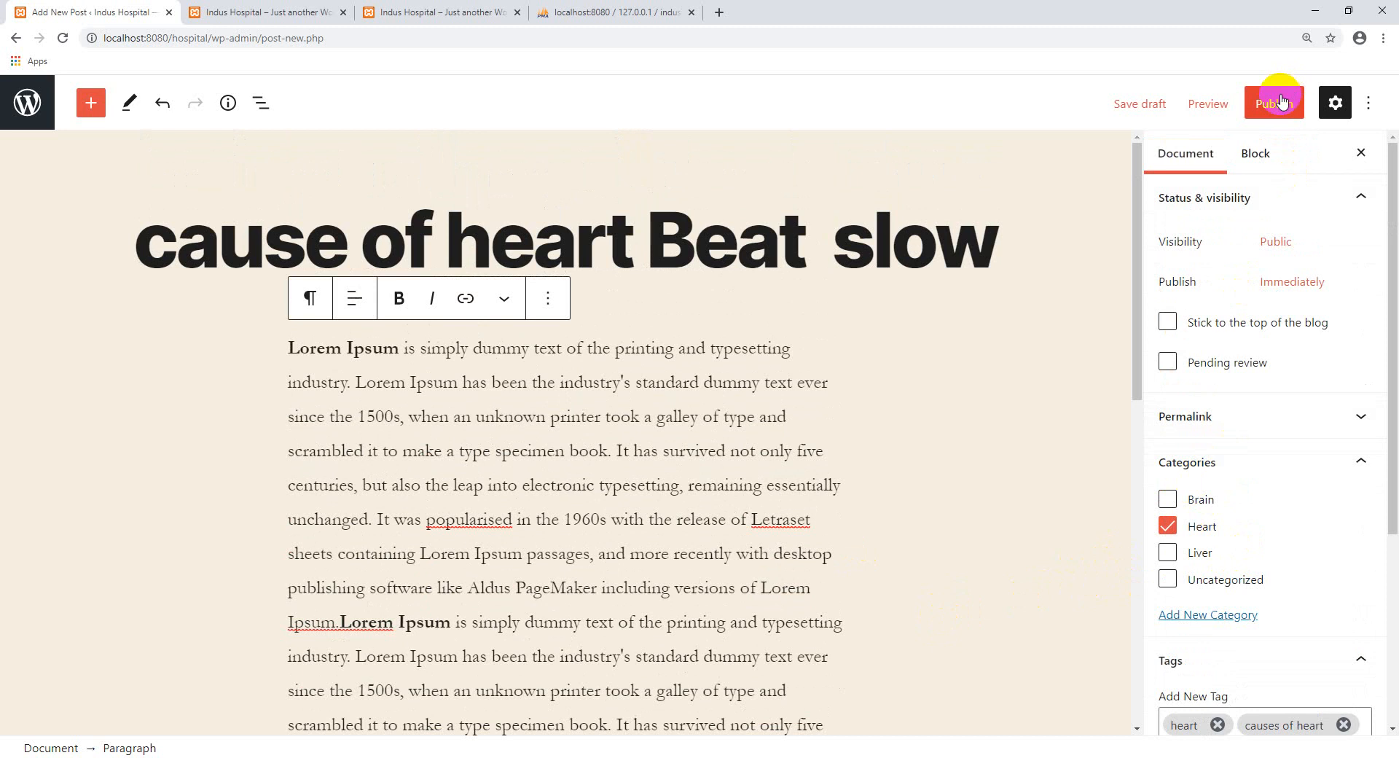
pyautogui.click(1281, 102)
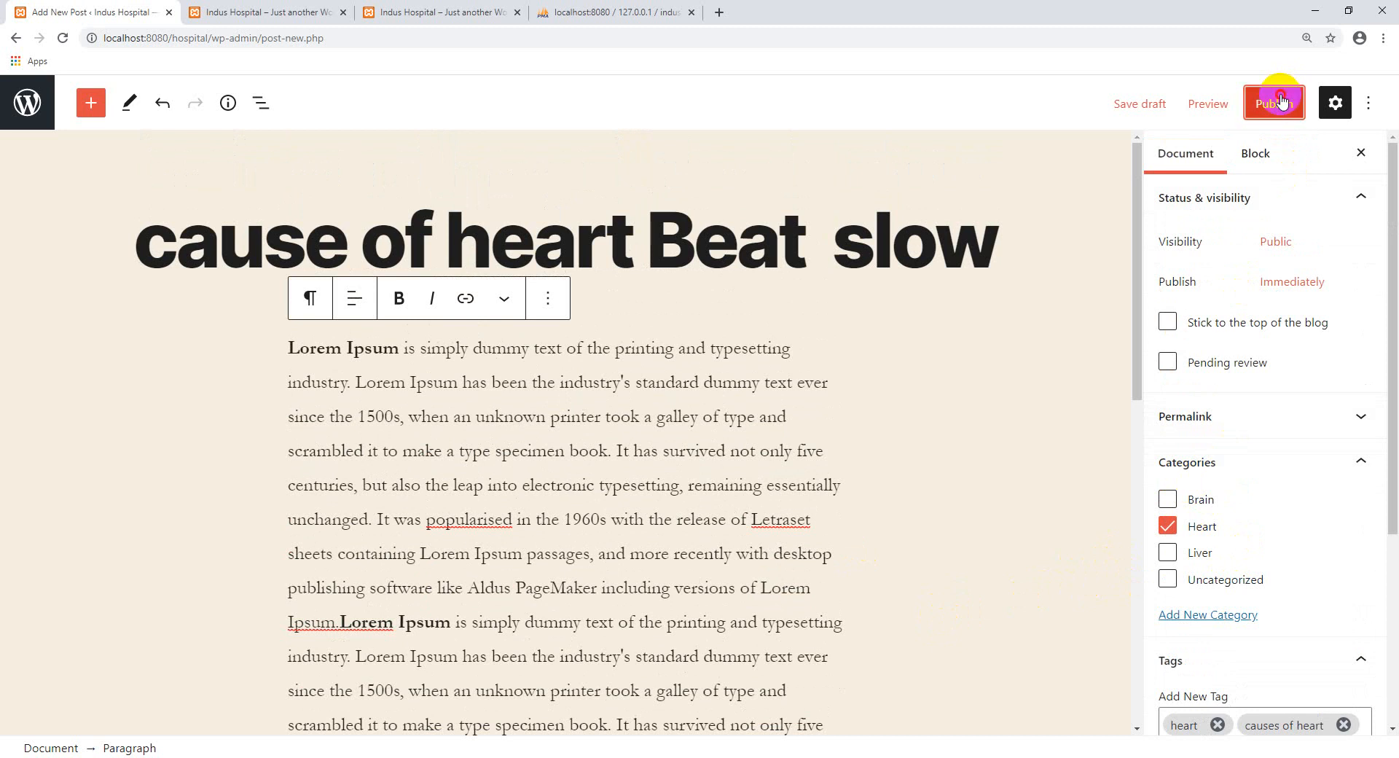
pyautogui.click(1218, 103)
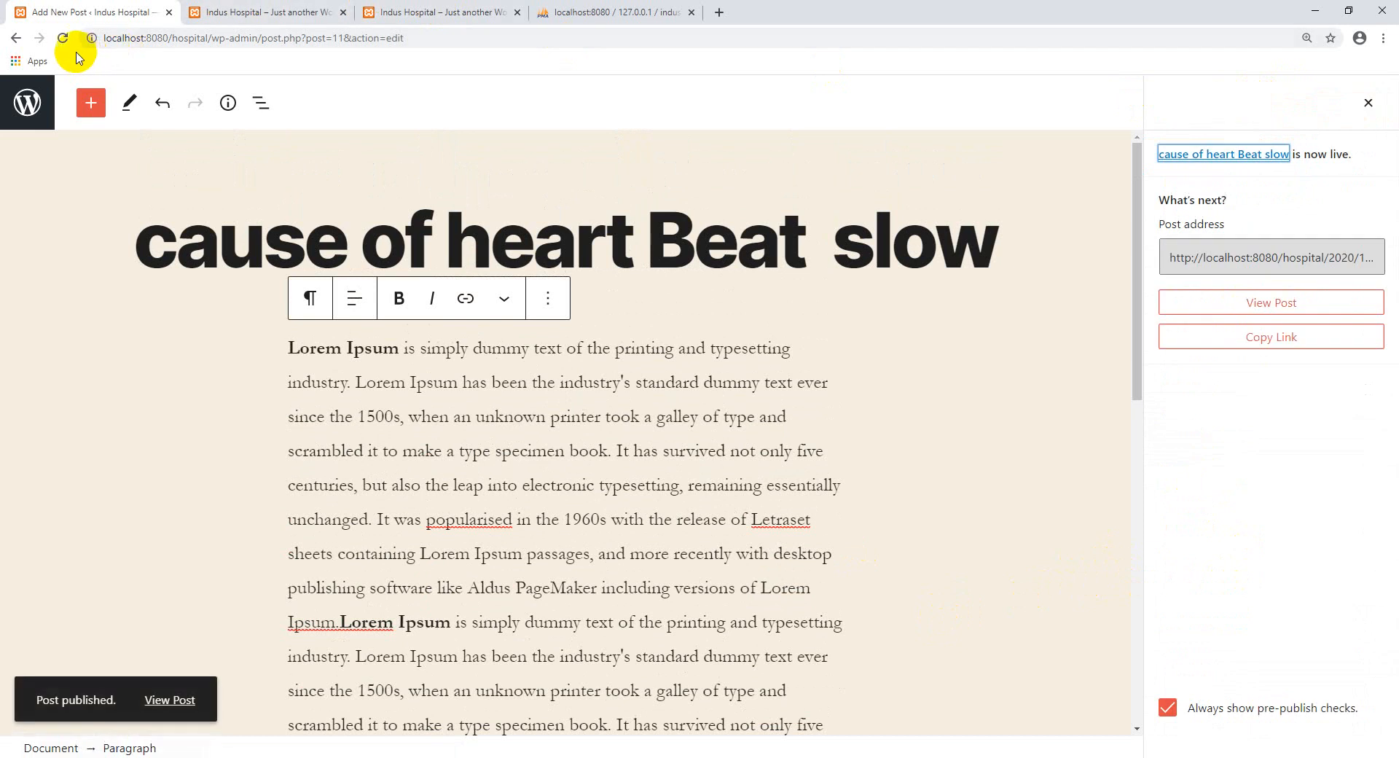
# Open the live site in a new tab from the posts list and close the older site tabs.
pyautogui.click(16, 38)
pyautogui.moveTo(106, 97)
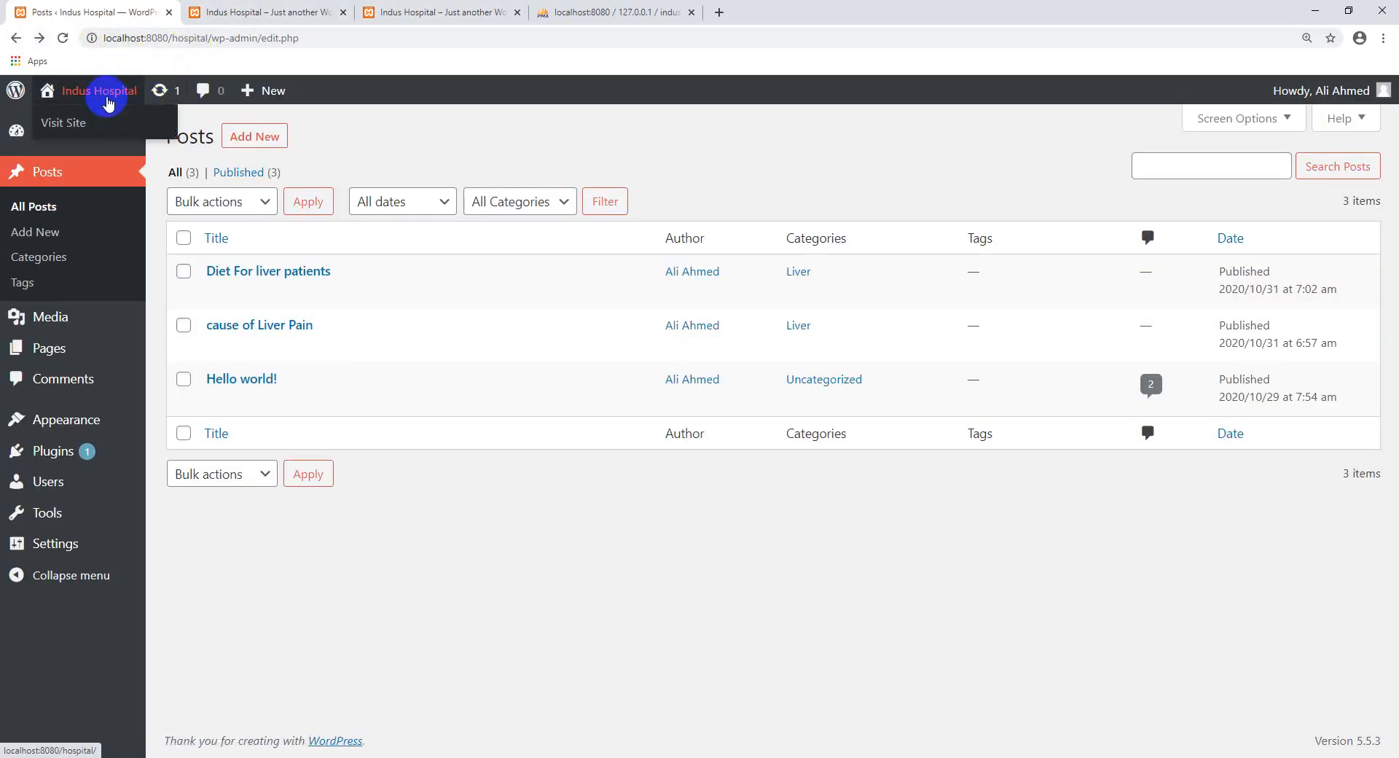
pyautogui.middleClick(102, 122)
pyautogui.click(343, 13)
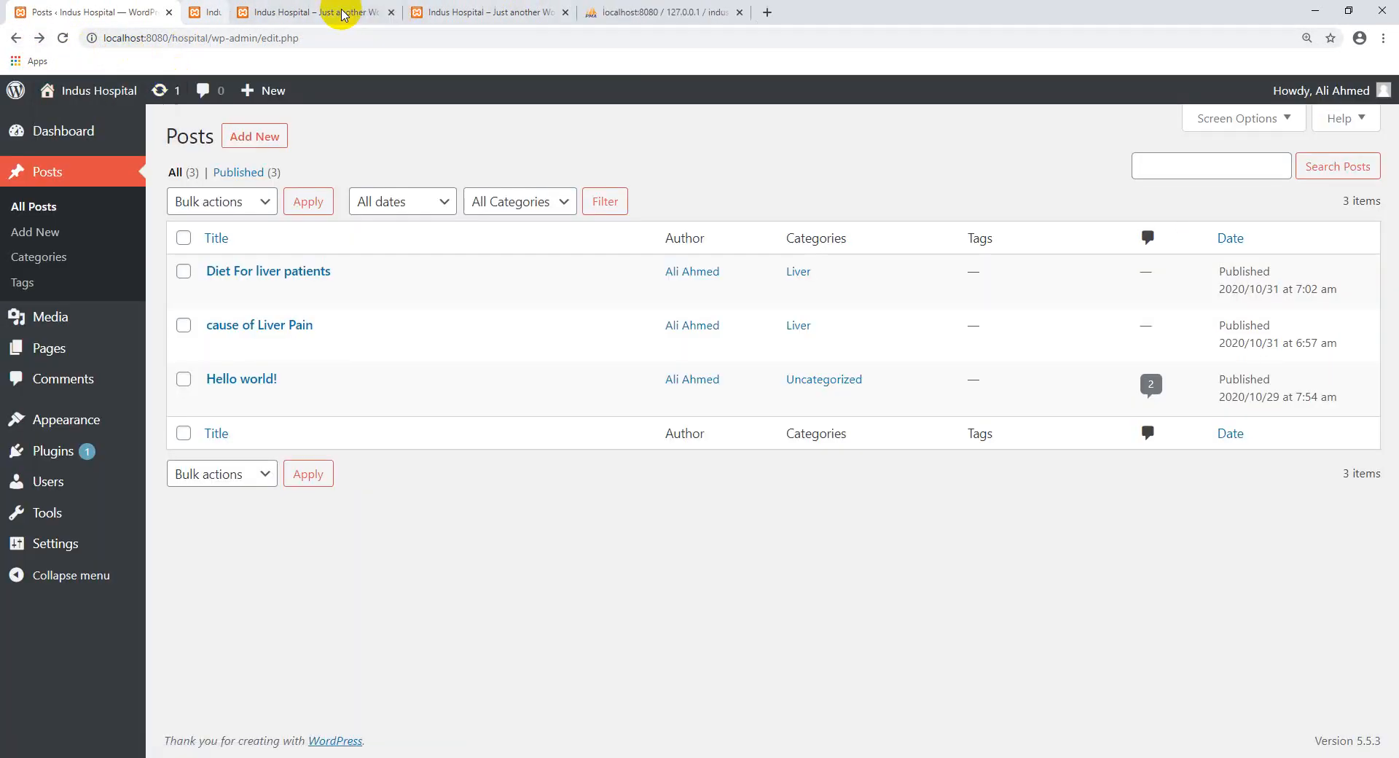
pyautogui.click(344, 12)
pyautogui.click(295, 10)
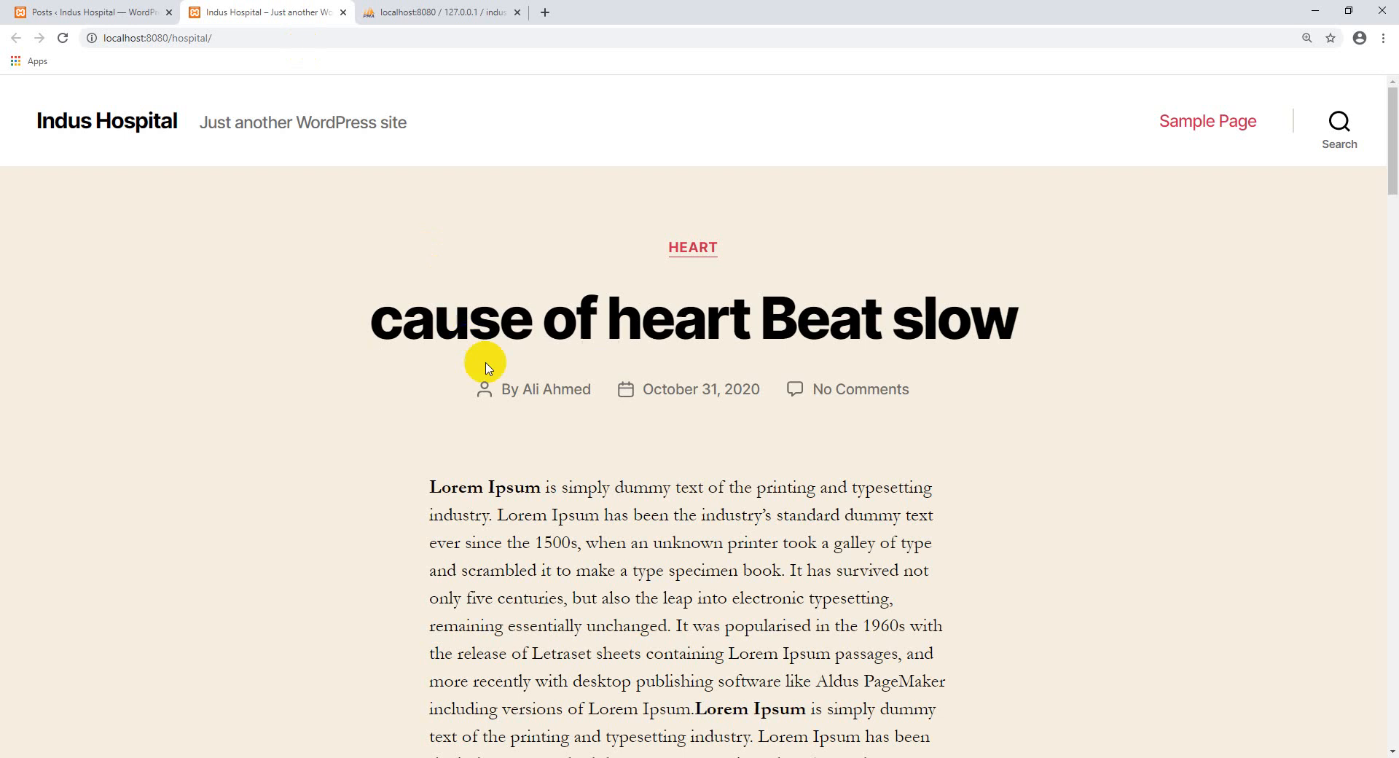
# Review the home page's posts, from "cause of heart Beat slow" down to the liver posts.
pyautogui.scroll(-18, 634, 418)
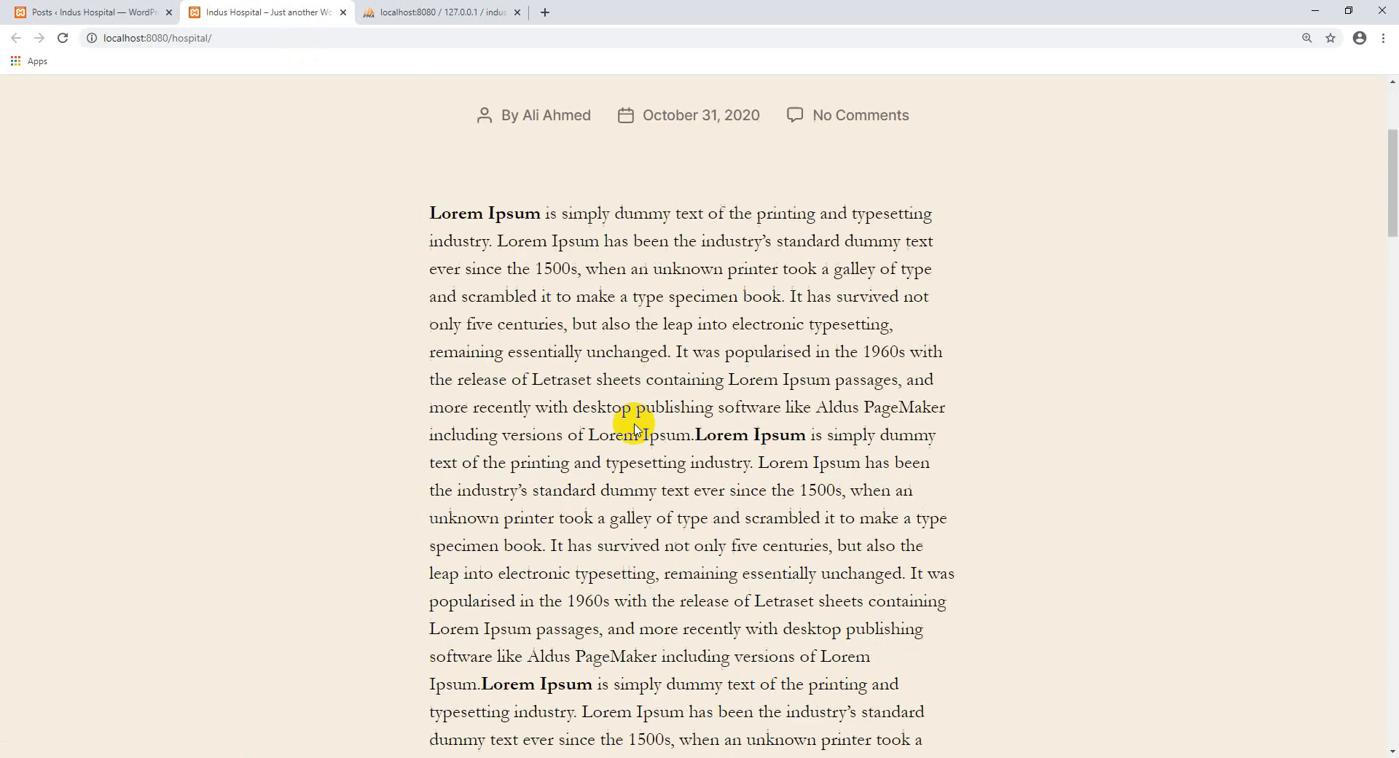
pyautogui.scroll(-20, 766, 301)
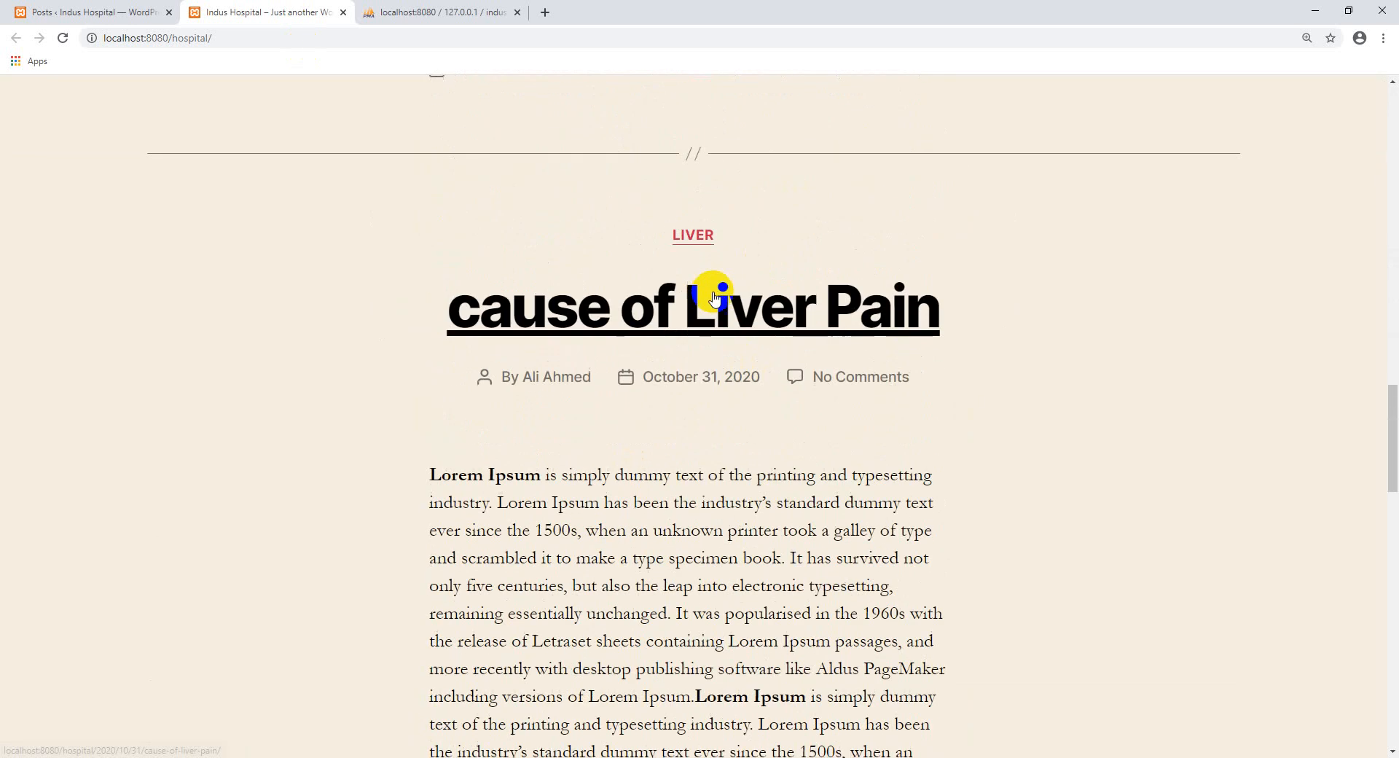
pyautogui.scroll(-3, 714, 296)
pyautogui.scroll(20, 714, 295)
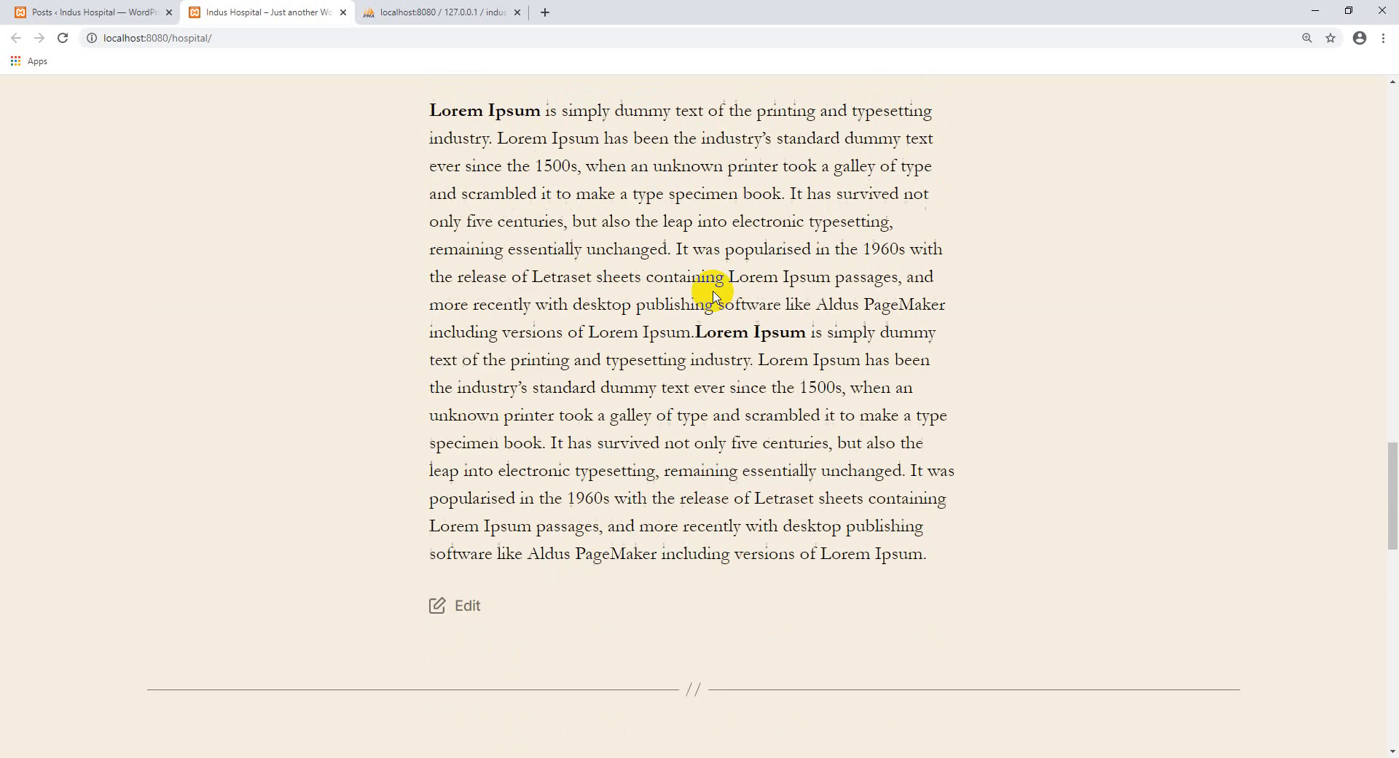
pyautogui.scroll(3, 714, 295)
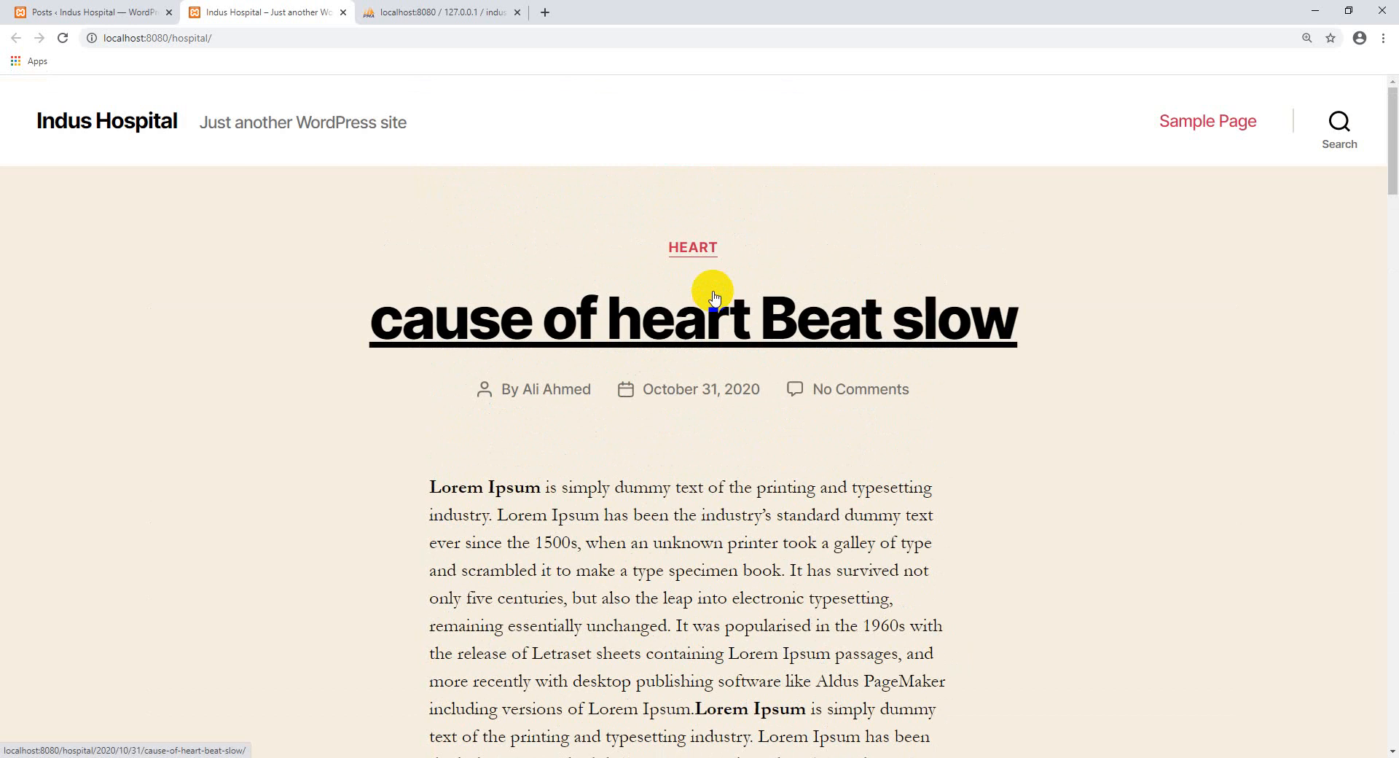
# Refresh the admin list of all posts and move the "Hello world!" post to the trash.
pyautogui.click(93, 11)
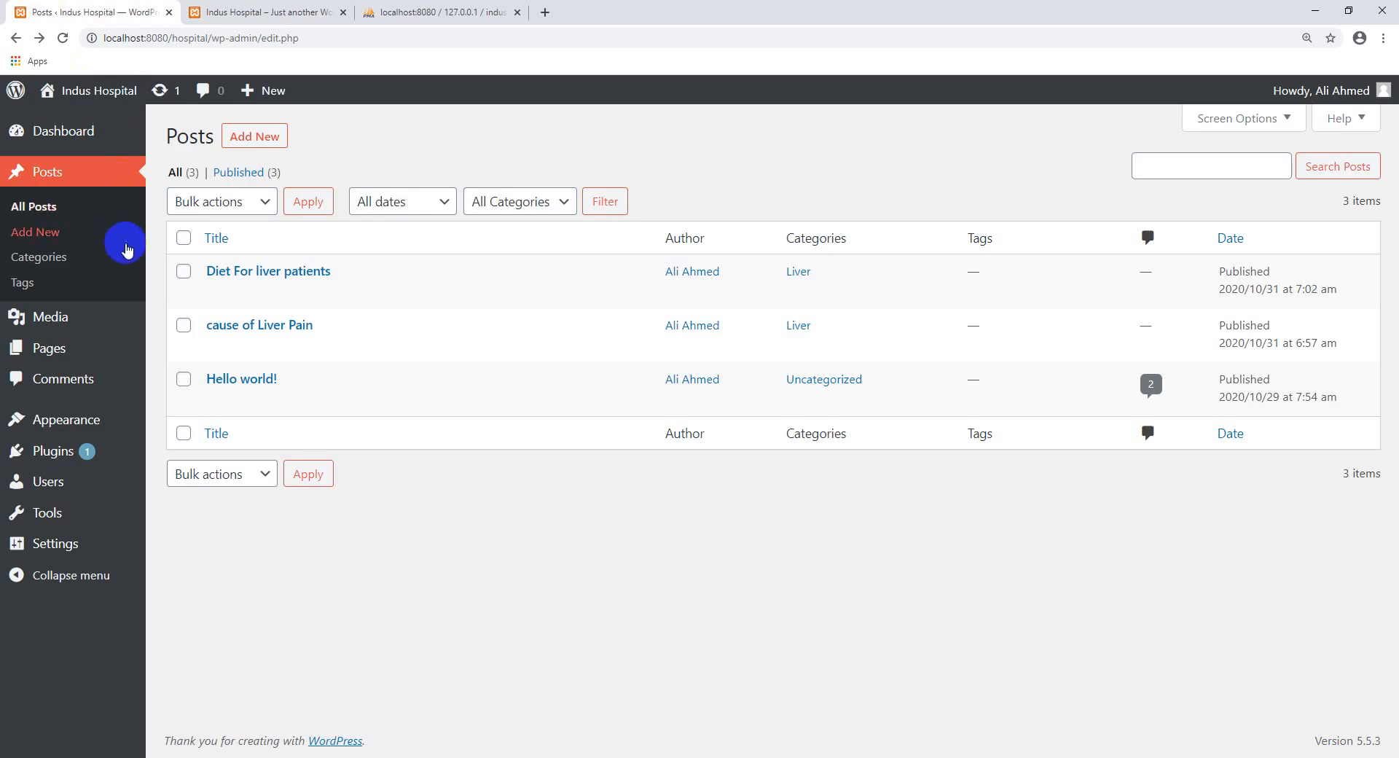
pyautogui.click(65, 213)
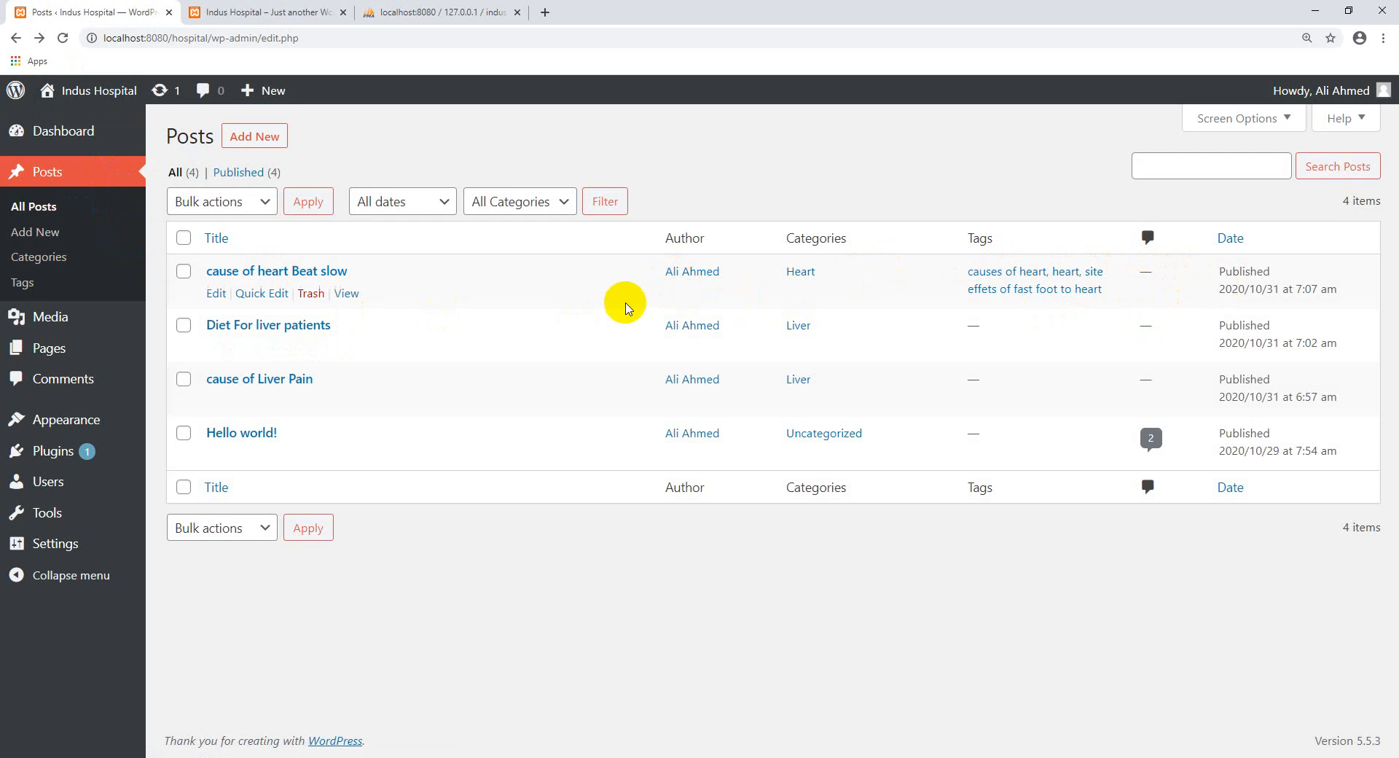
pyautogui.click(255, 203)
pyautogui.click(257, 208)
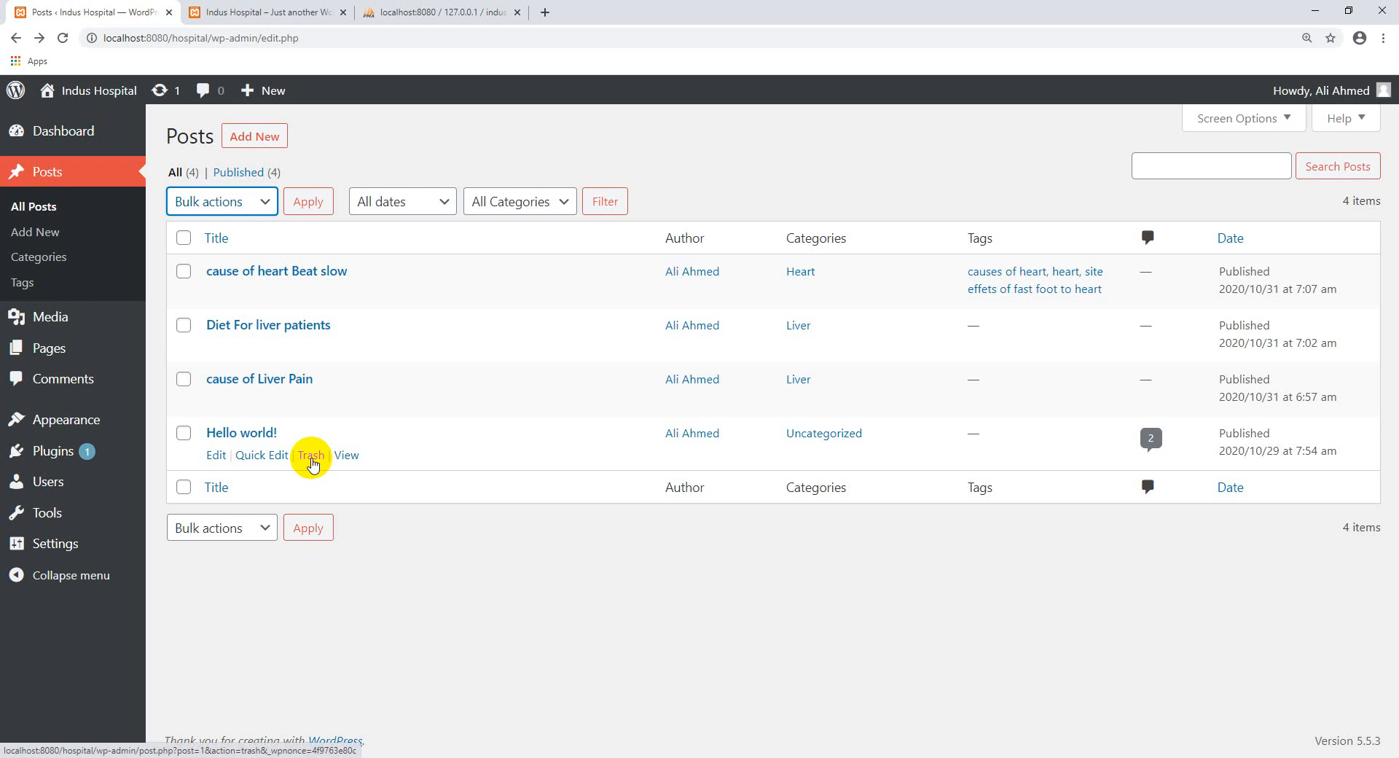
pyautogui.click(311, 456)
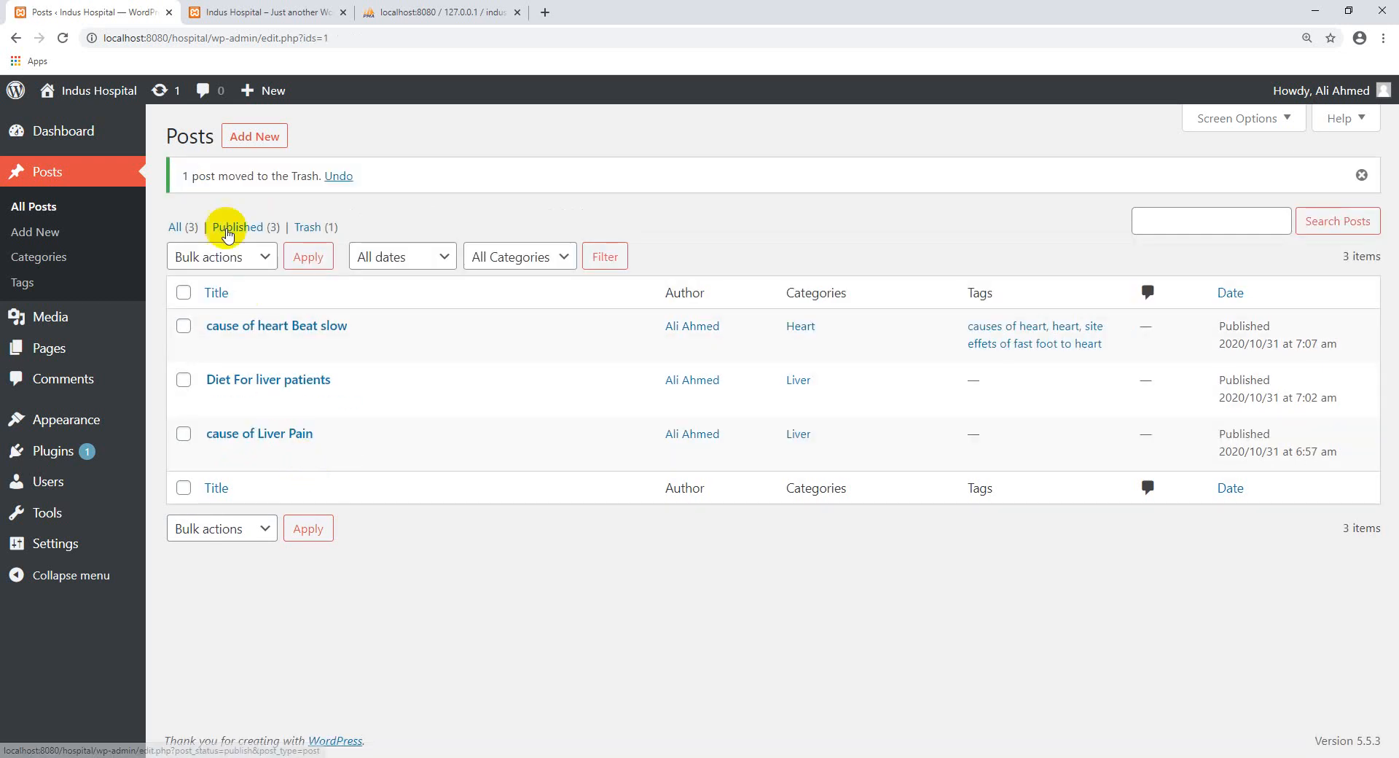
pyautogui.click(223, 259)
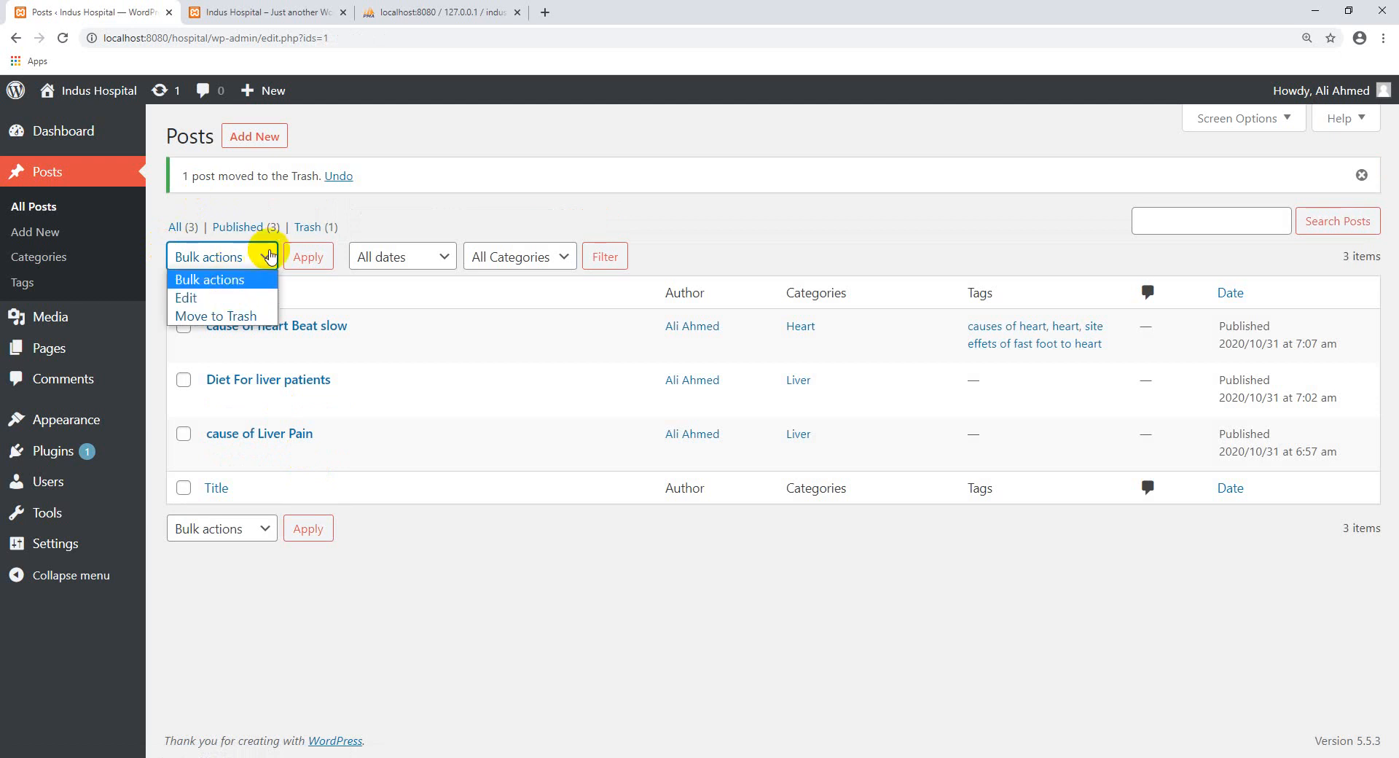
pyautogui.click(261, 258)
# Reload the site's home page and check its posts, the heart post's tags, and the recent posts and categories in the footer.
pyautogui.click(291, 13)
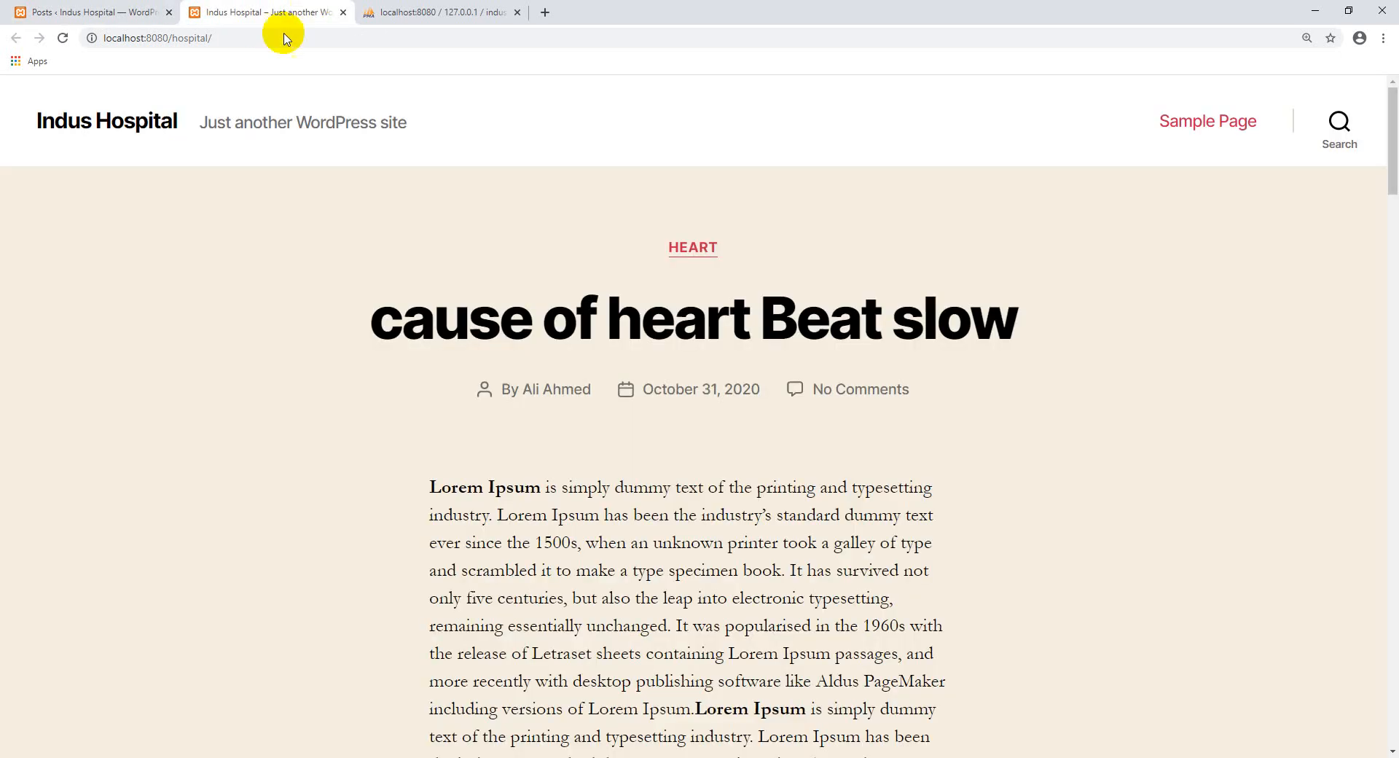
pyautogui.click(64, 39)
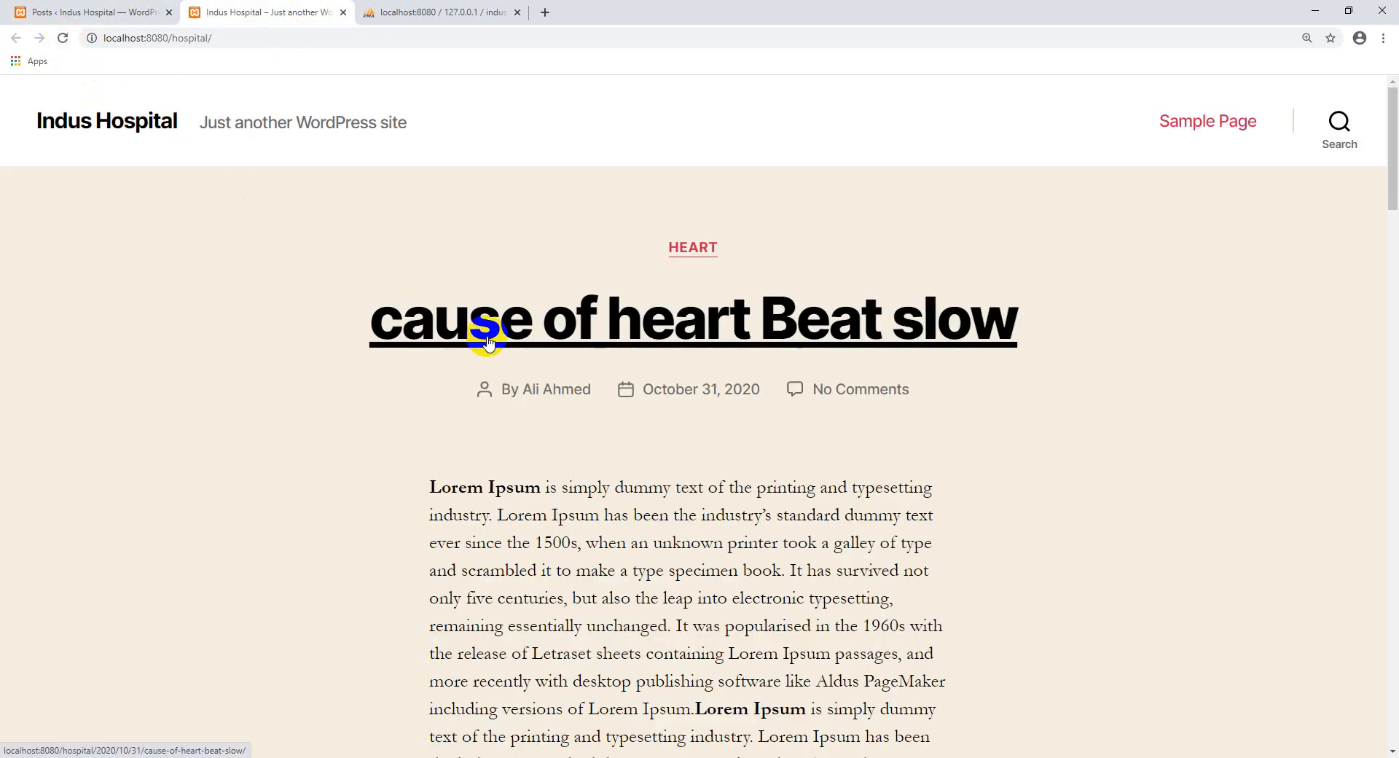
pyautogui.scroll(-10, 470, 375)
pyautogui.scroll(-15, 470, 375)
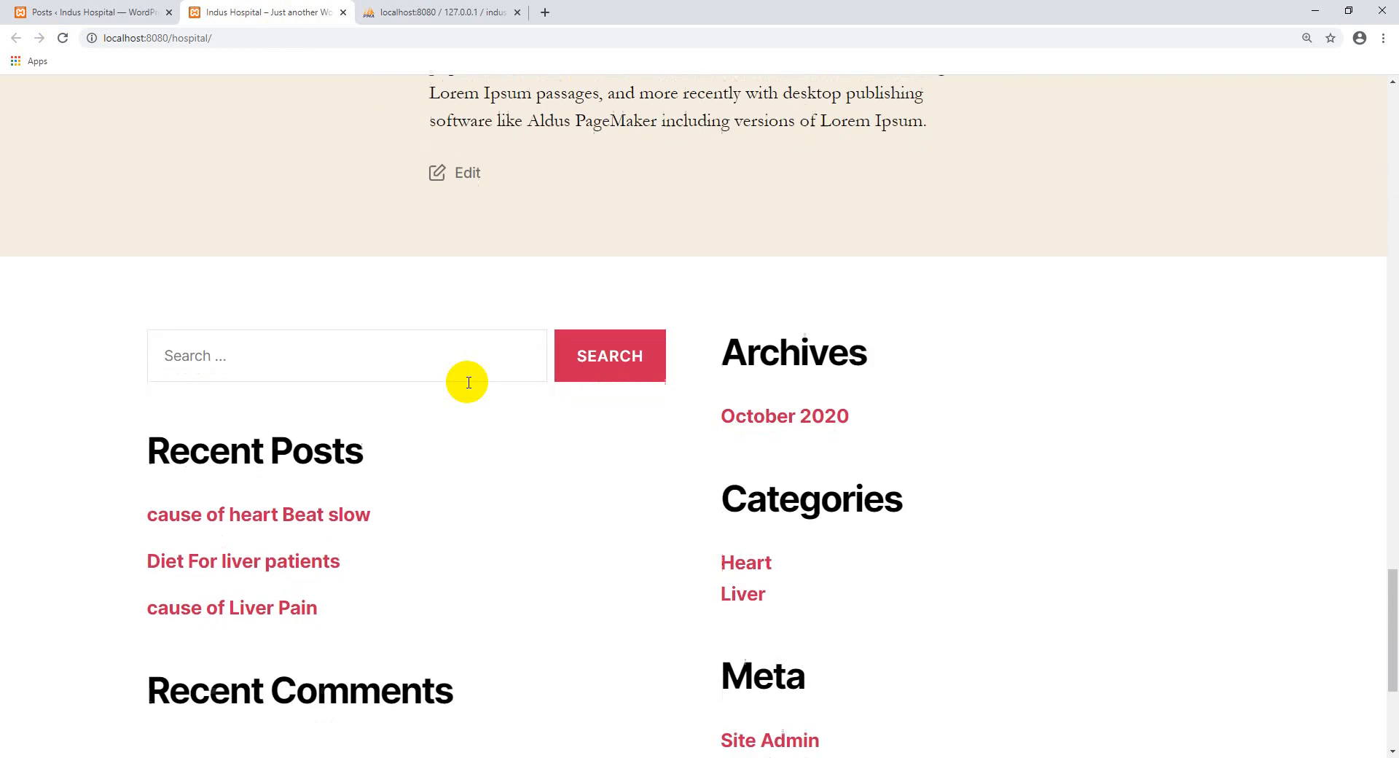
pyautogui.scroll(6, 469, 383)
pyautogui.scroll(8, 469, 383)
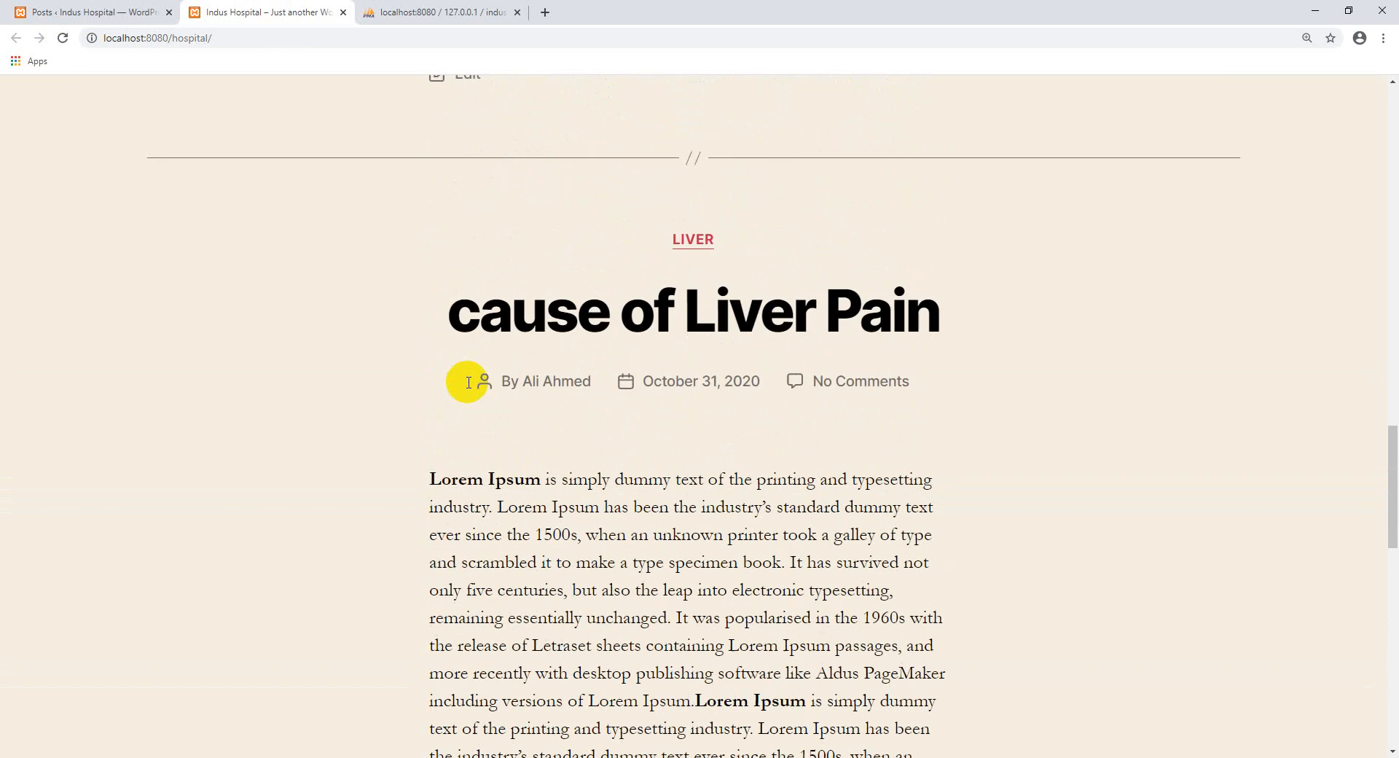
pyautogui.scroll(20, 468, 386)
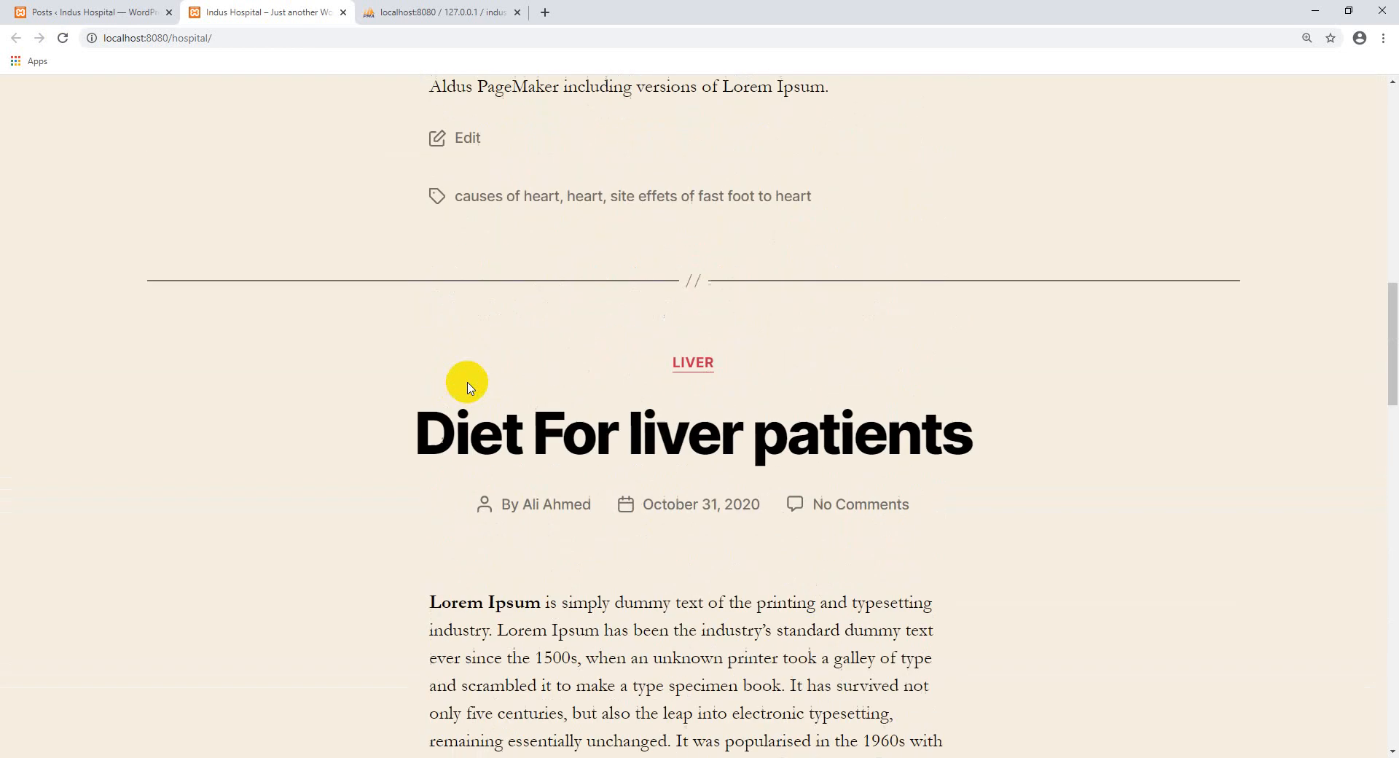
pyautogui.scroll(2, 473, 383)
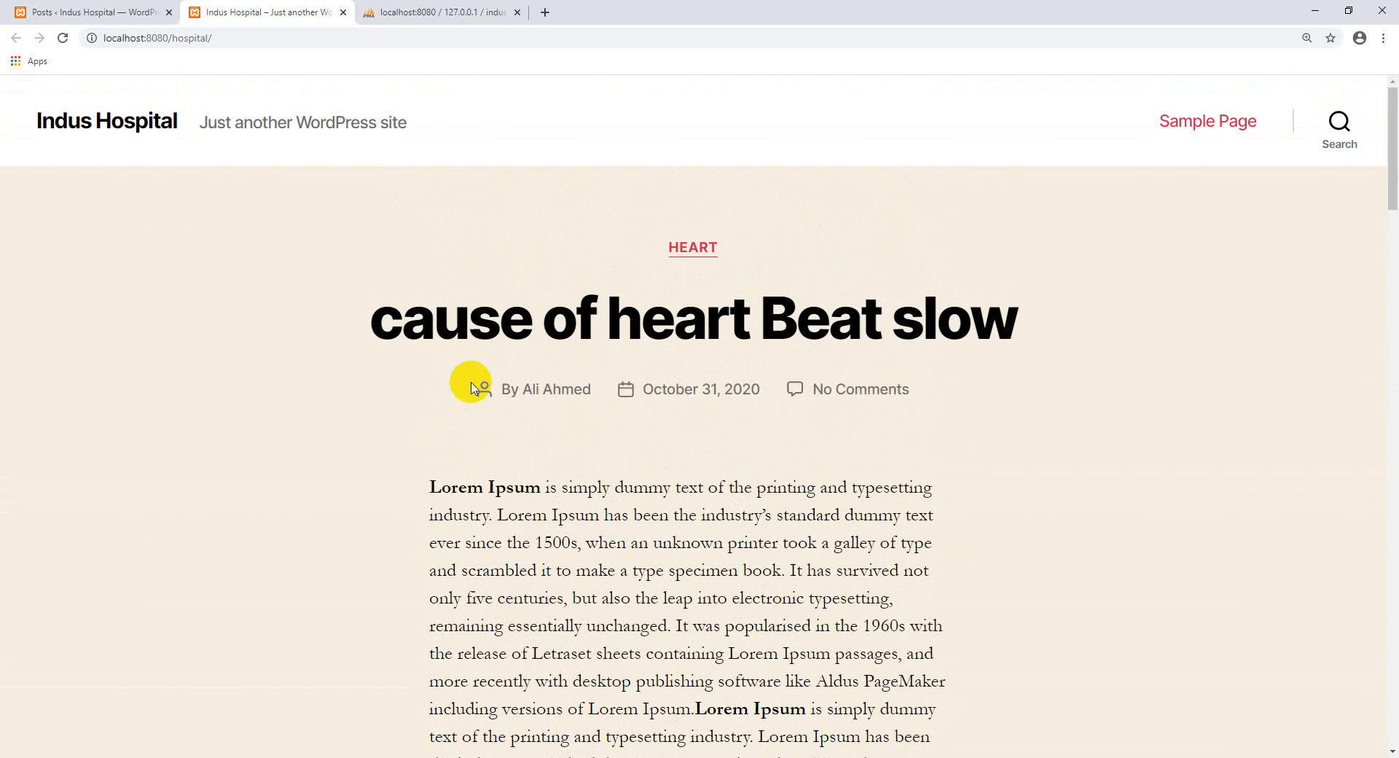
pyautogui.scroll(-6, 471, 386)
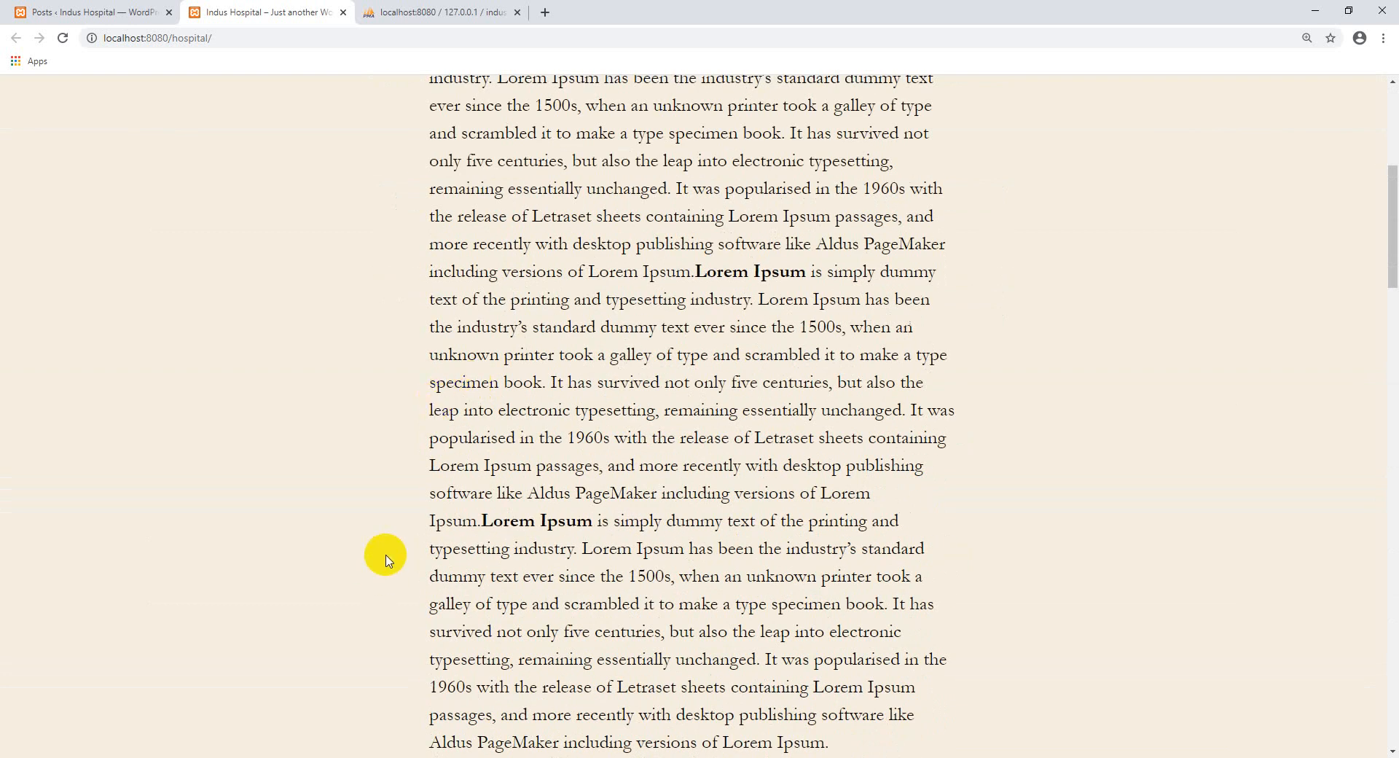
pyautogui.scroll(-14, 387, 554)
pyautogui.scroll(20, 386, 555)
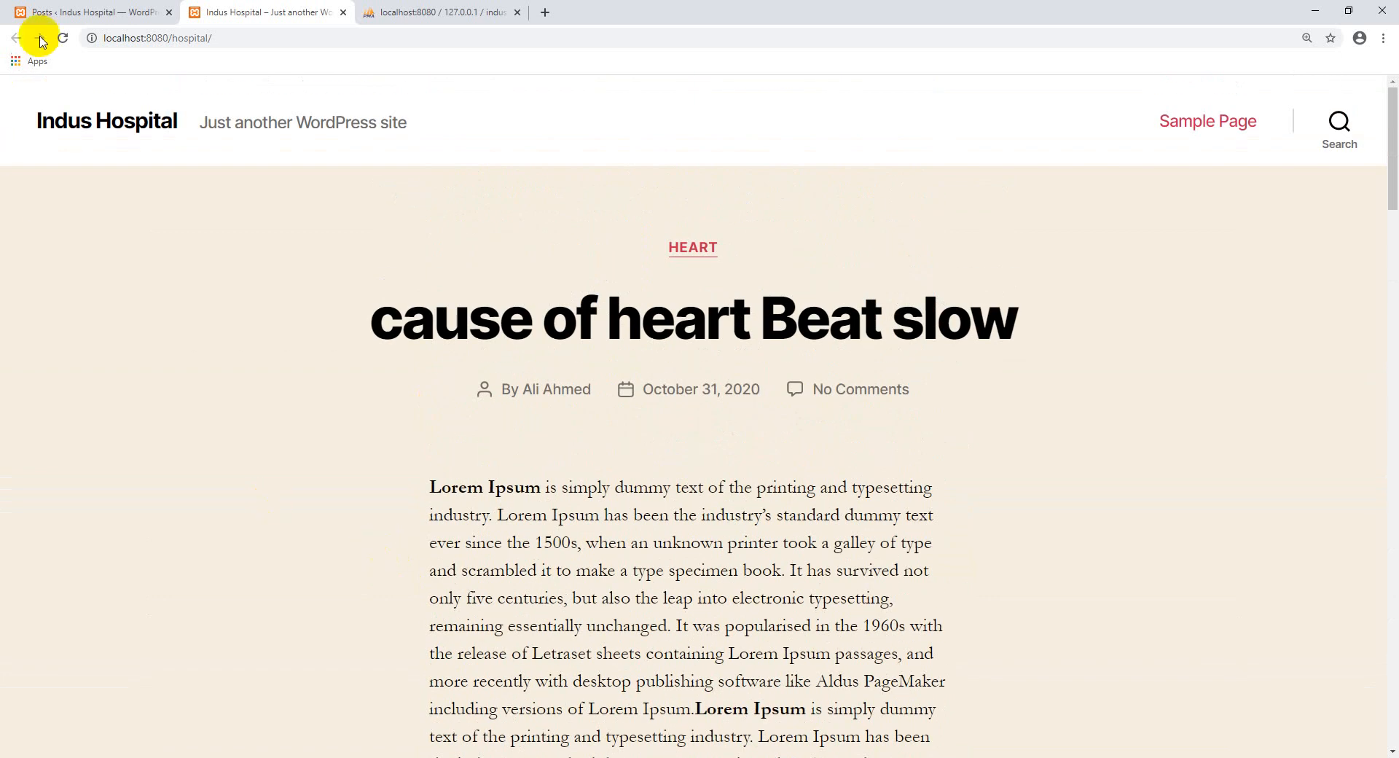
# Open the site's theme management page and examine the installed themes.
pyautogui.click(102, 12)
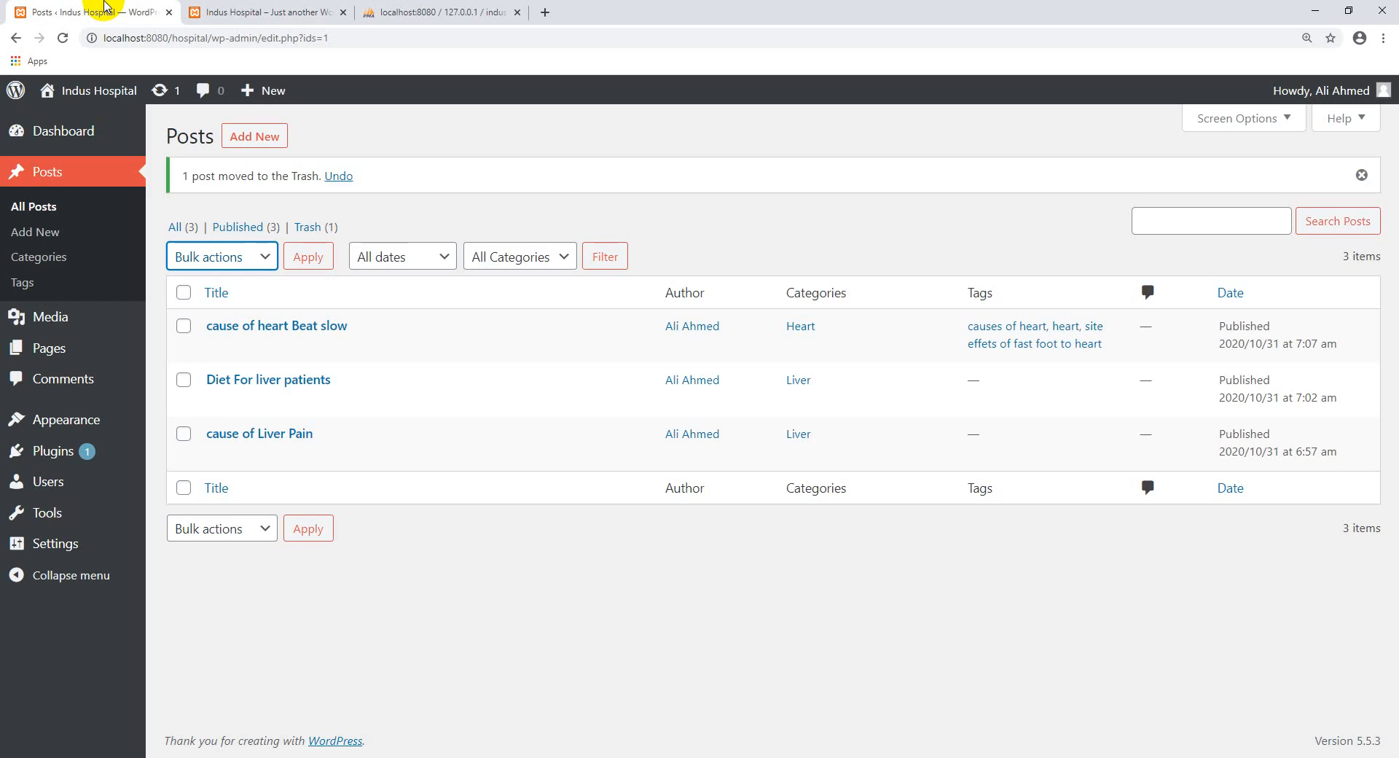
pyautogui.click(105, 93)
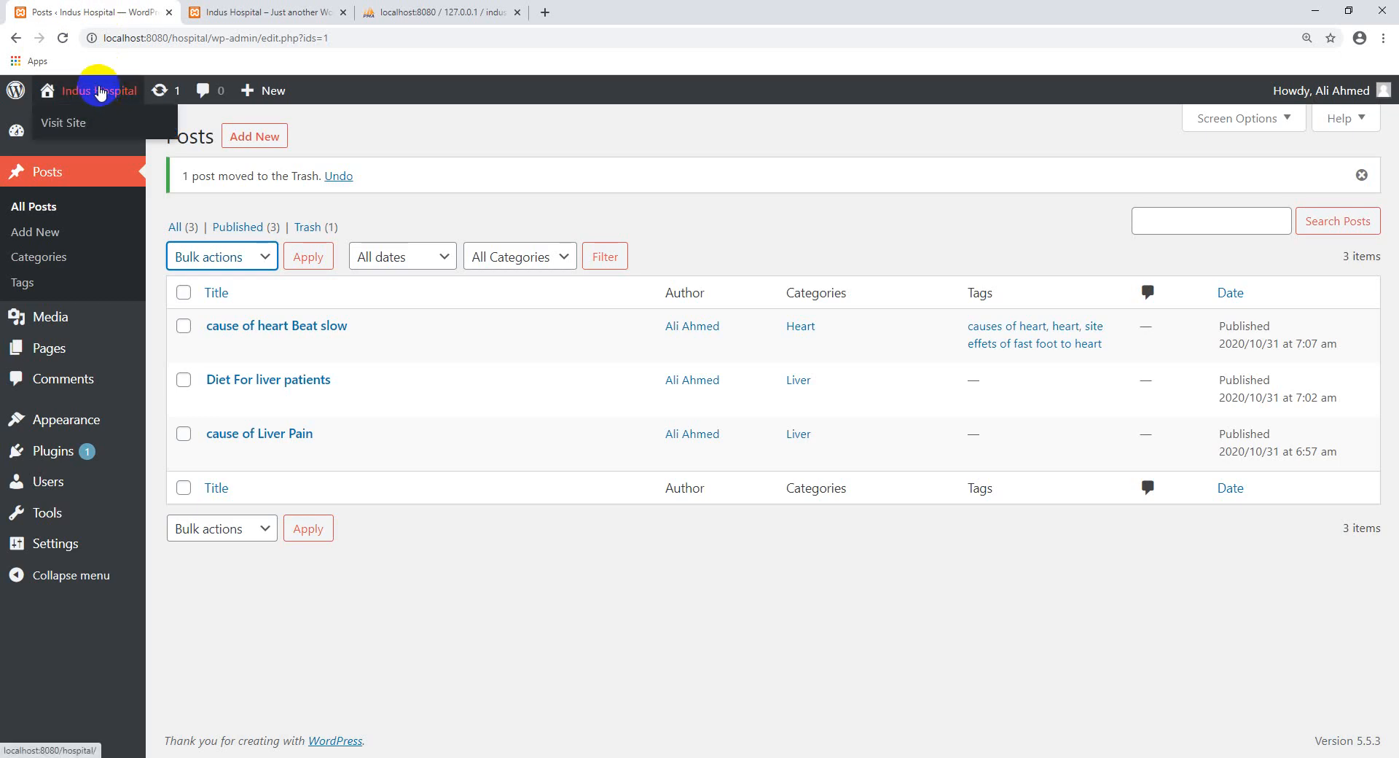
pyautogui.moveTo(67, 302)
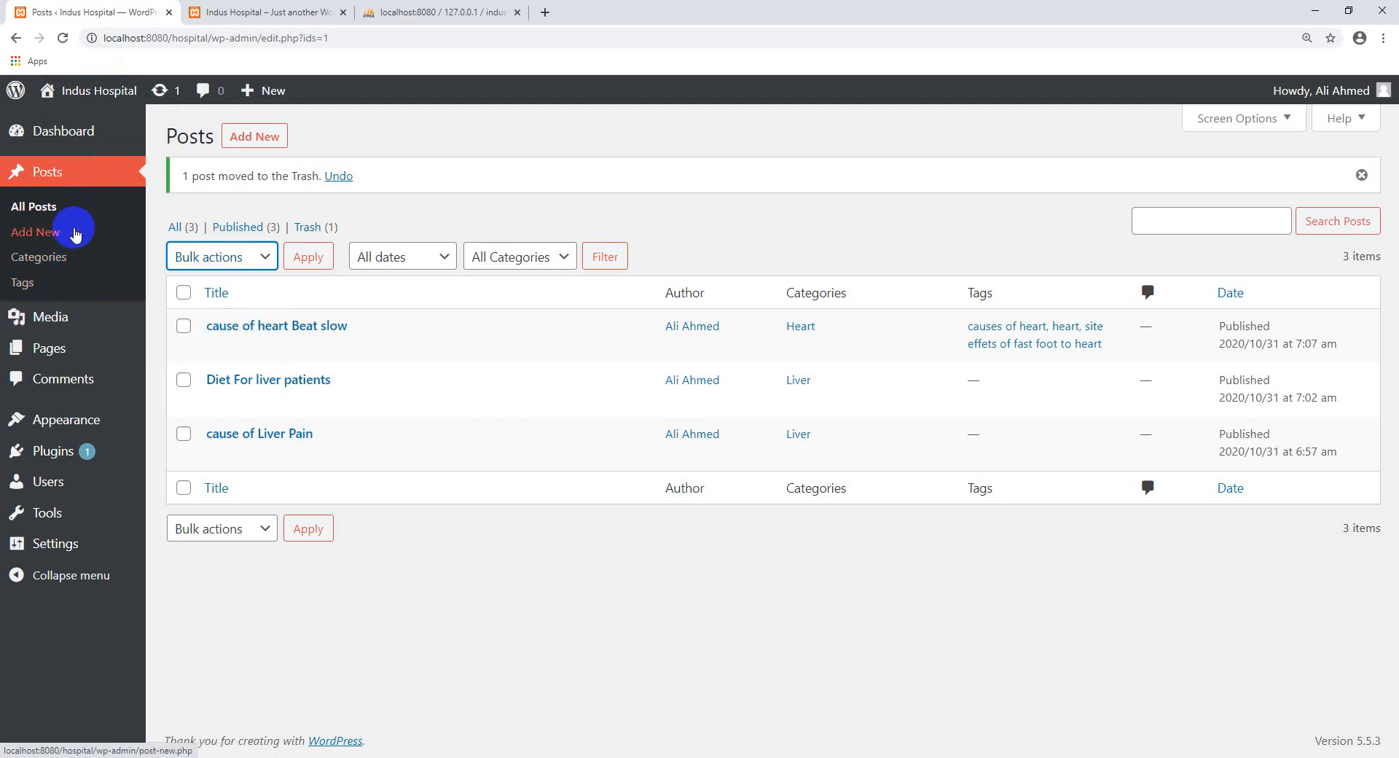
pyautogui.moveTo(53, 421)
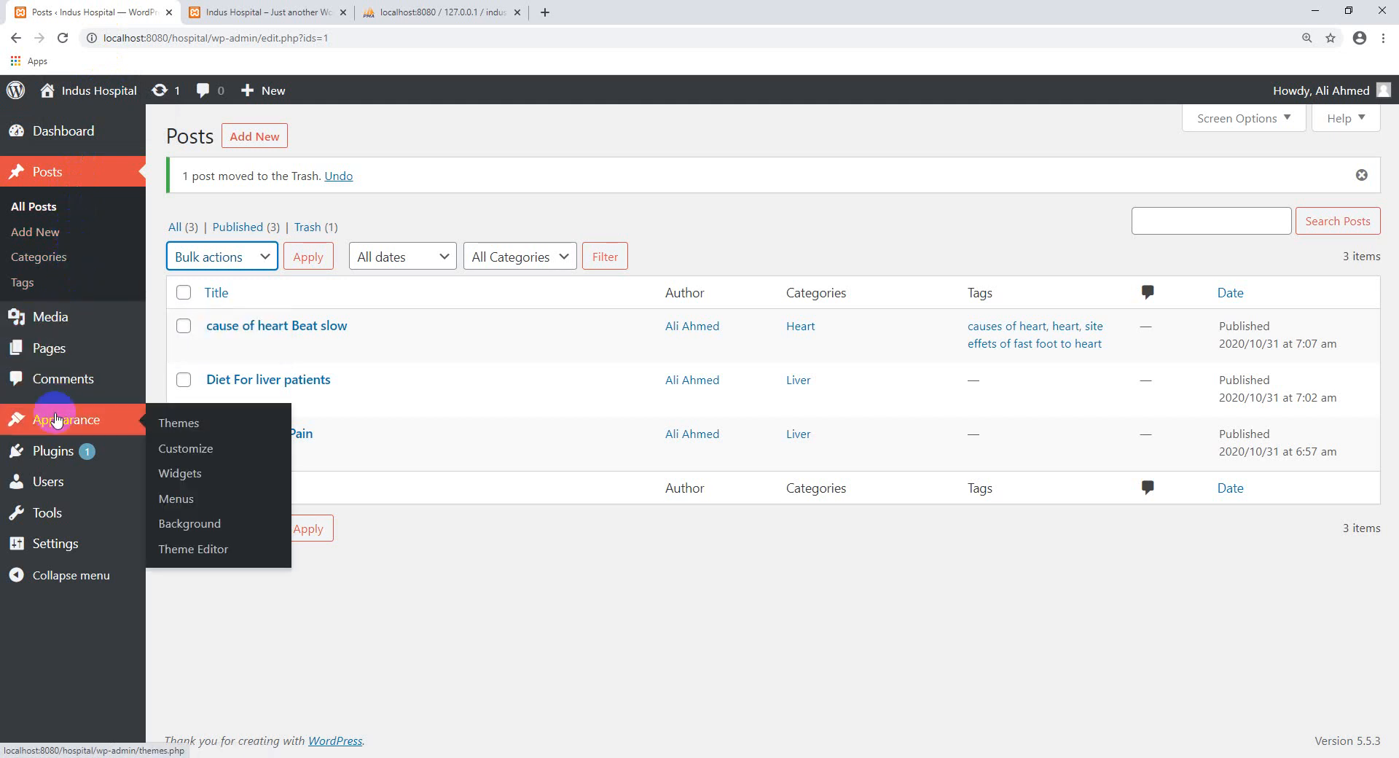
pyautogui.click(172, 429)
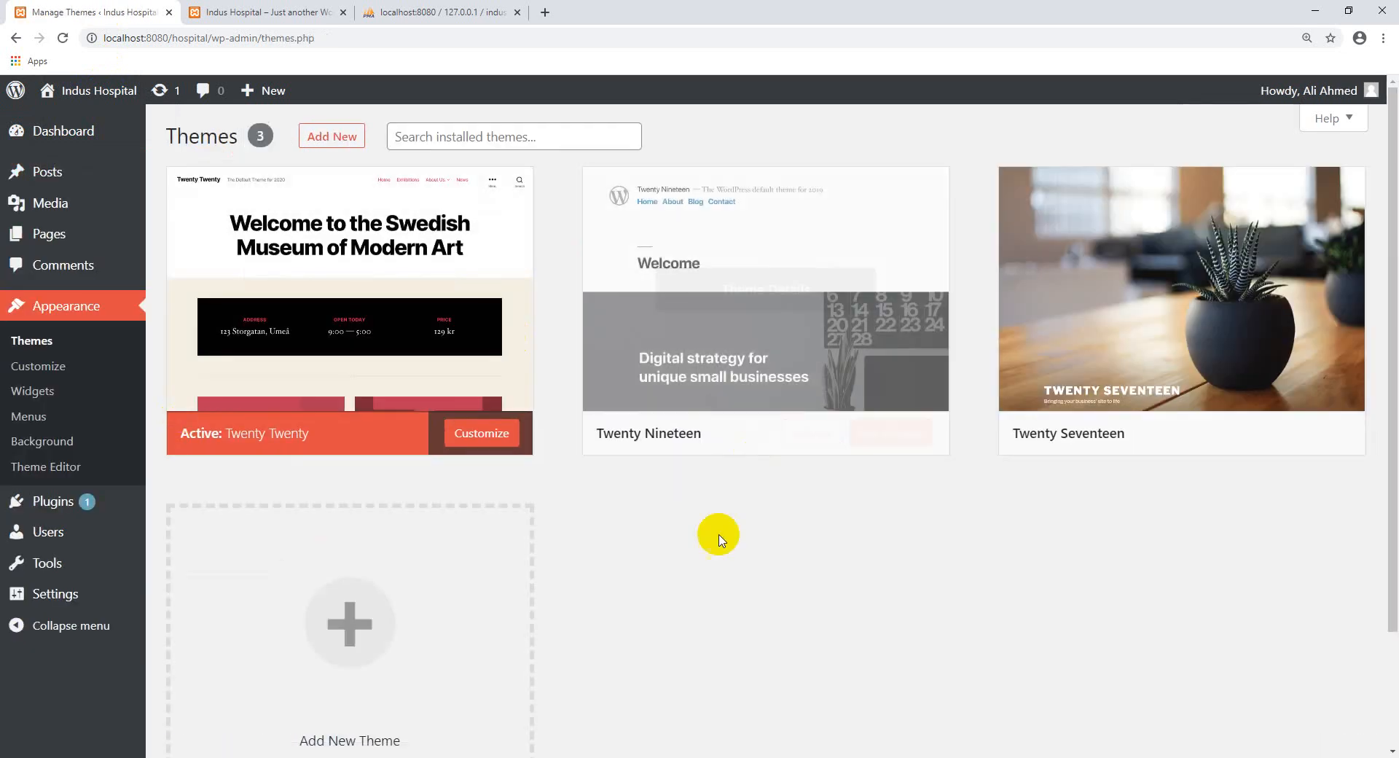
pyautogui.scroll(-1, 419, 321)
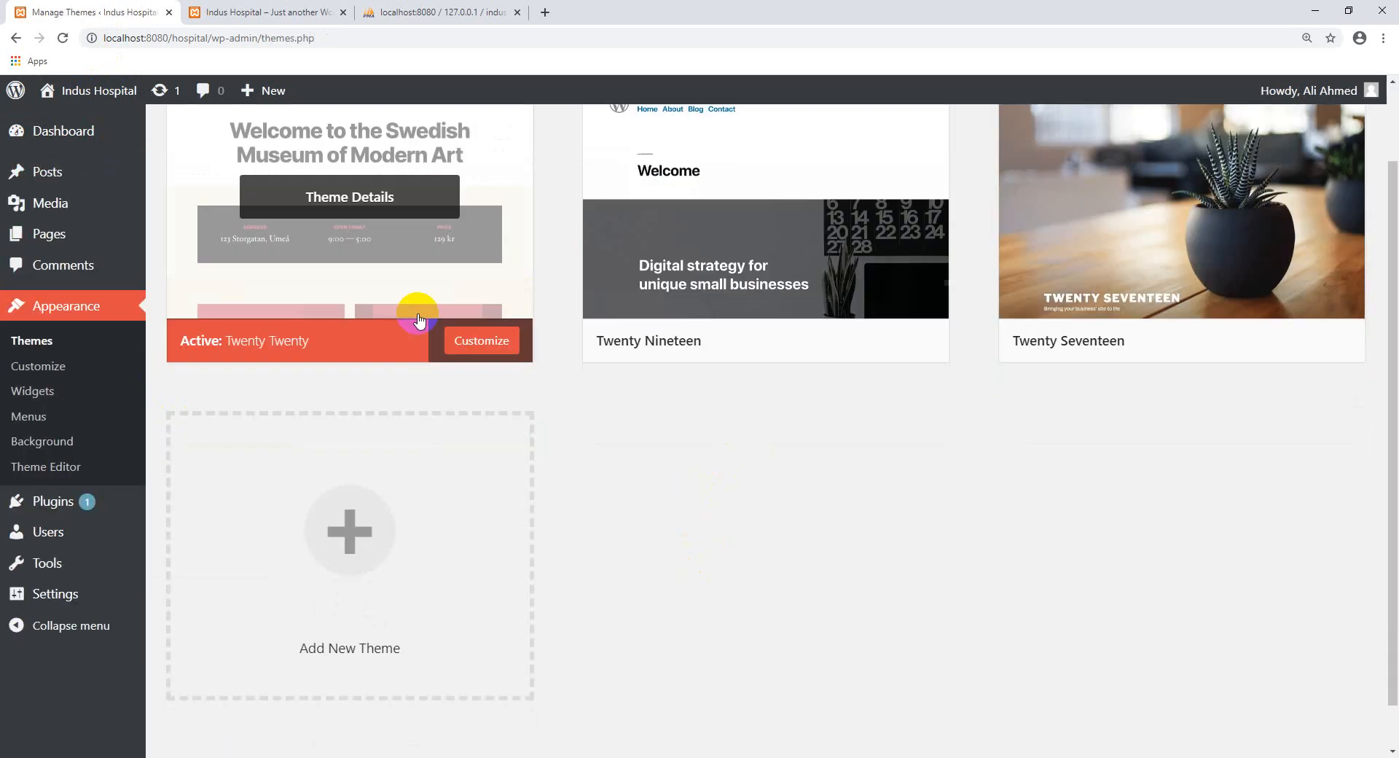
pyautogui.scroll(2, 350, 328)
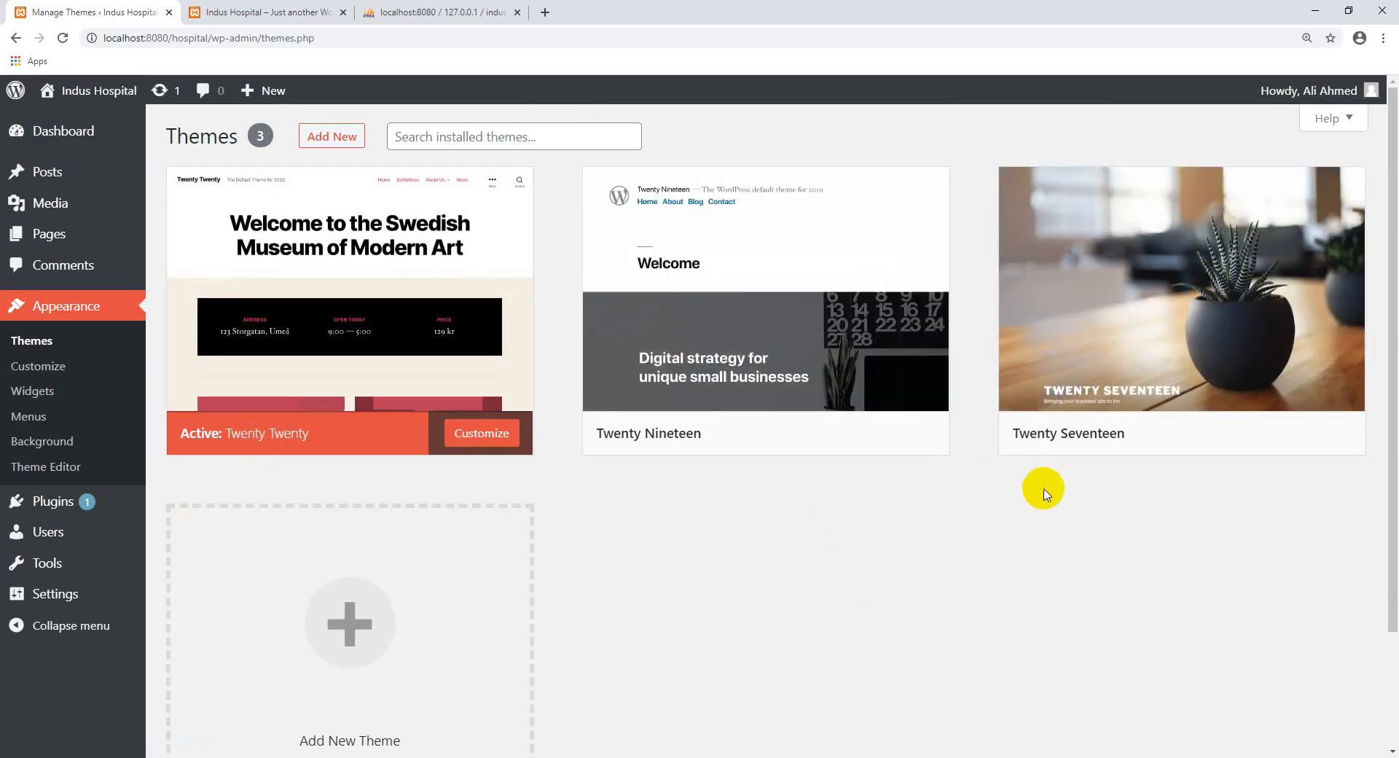
# Open the page for adding themes, browse the featured themes and install Savona Edge.
pyautogui.scroll(-2, 505, 324)
pyautogui.scroll(2, 328, 182)
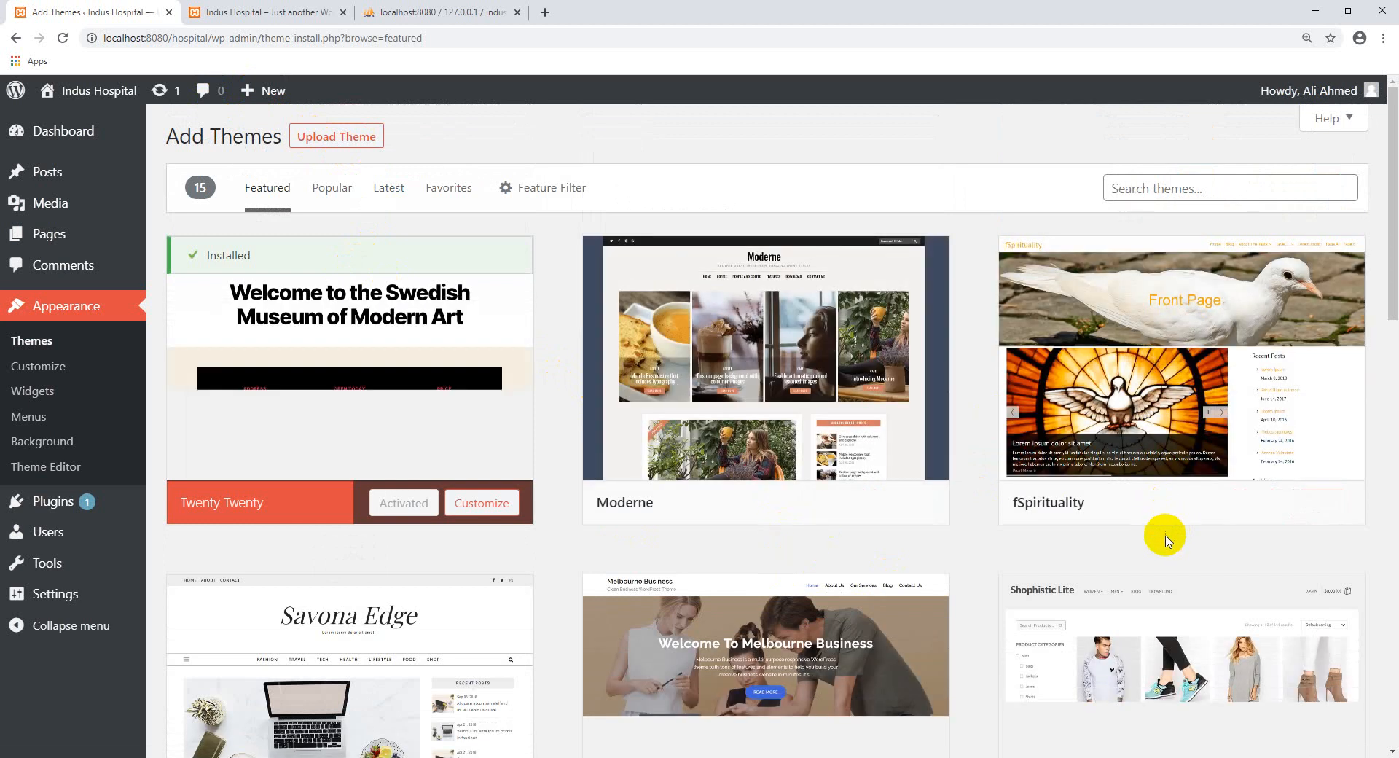
pyautogui.scroll(-3, 1070, 473)
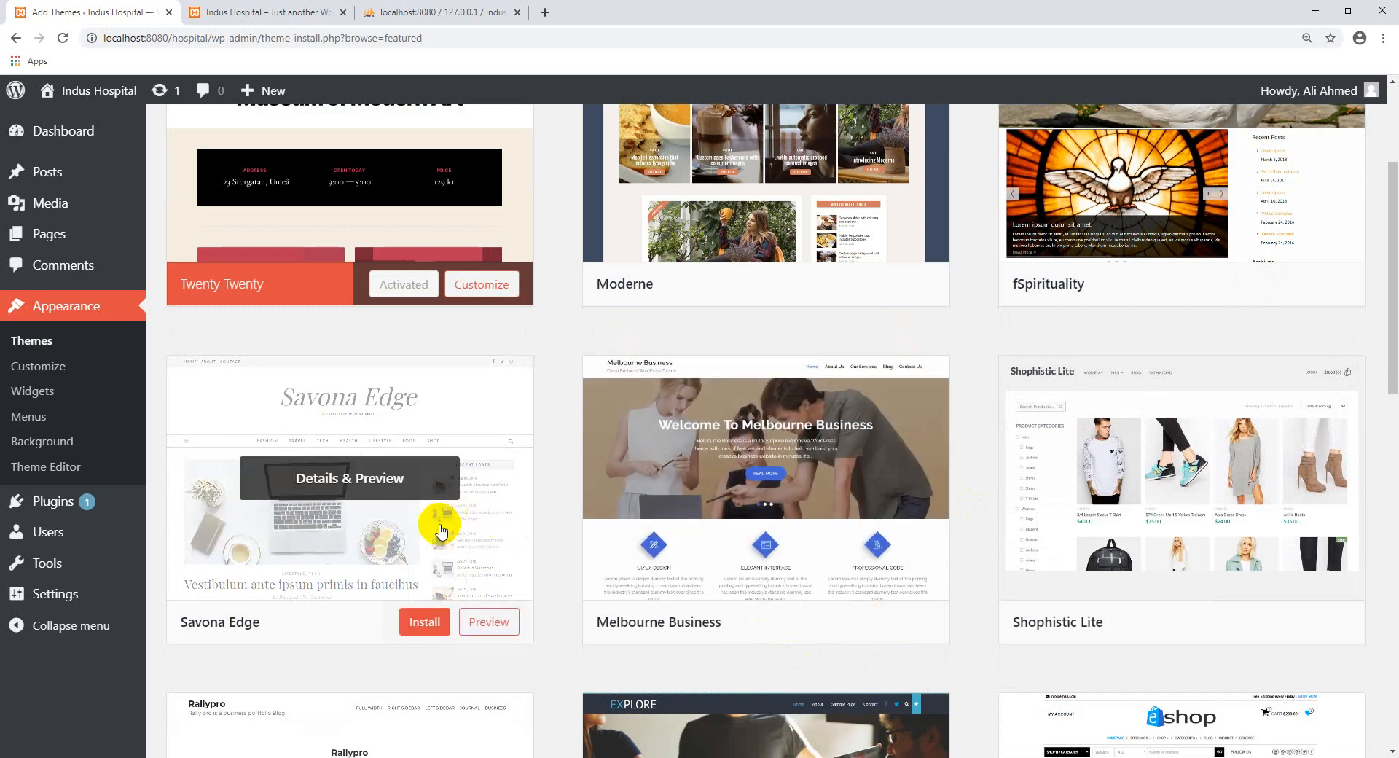
pyautogui.scroll(3, 456, 477)
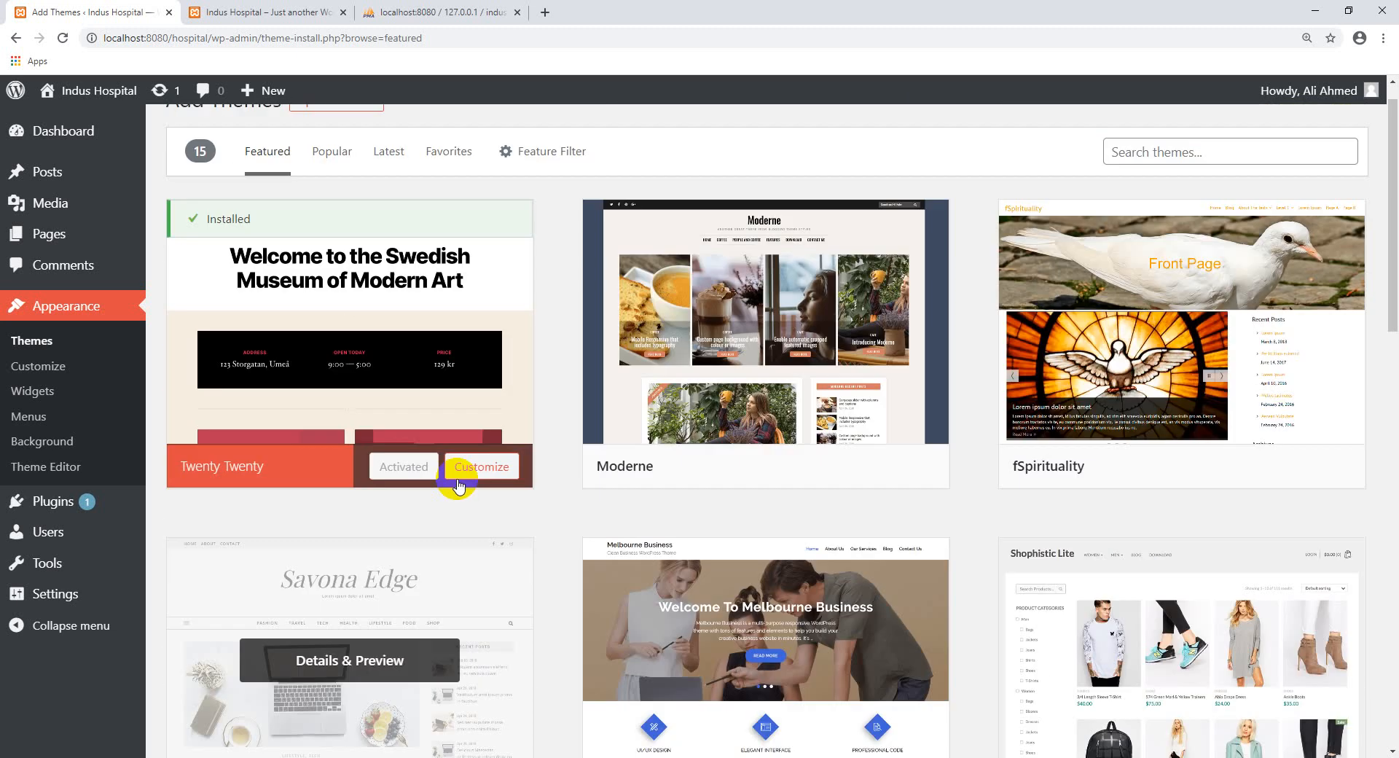
pyautogui.scroll(-4, 409, 425)
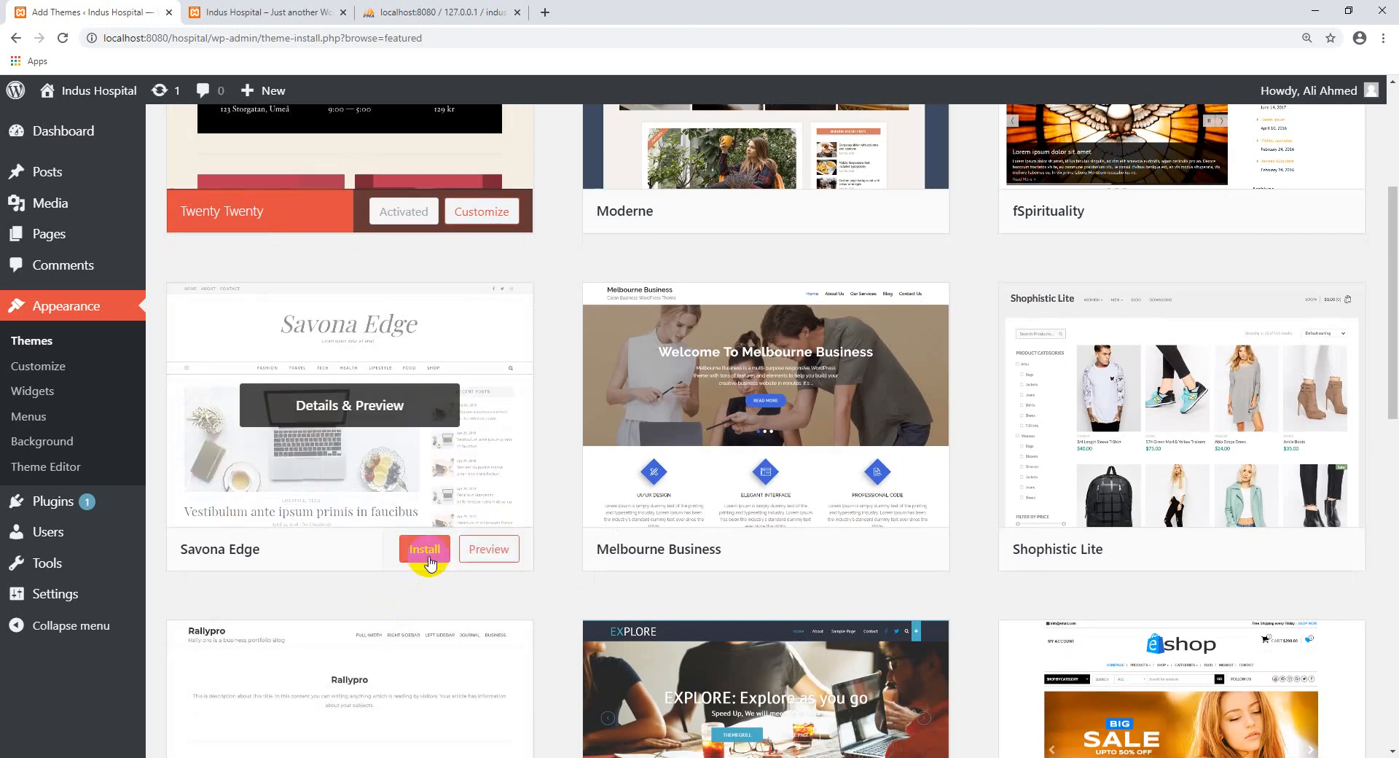
pyautogui.click(425, 550)
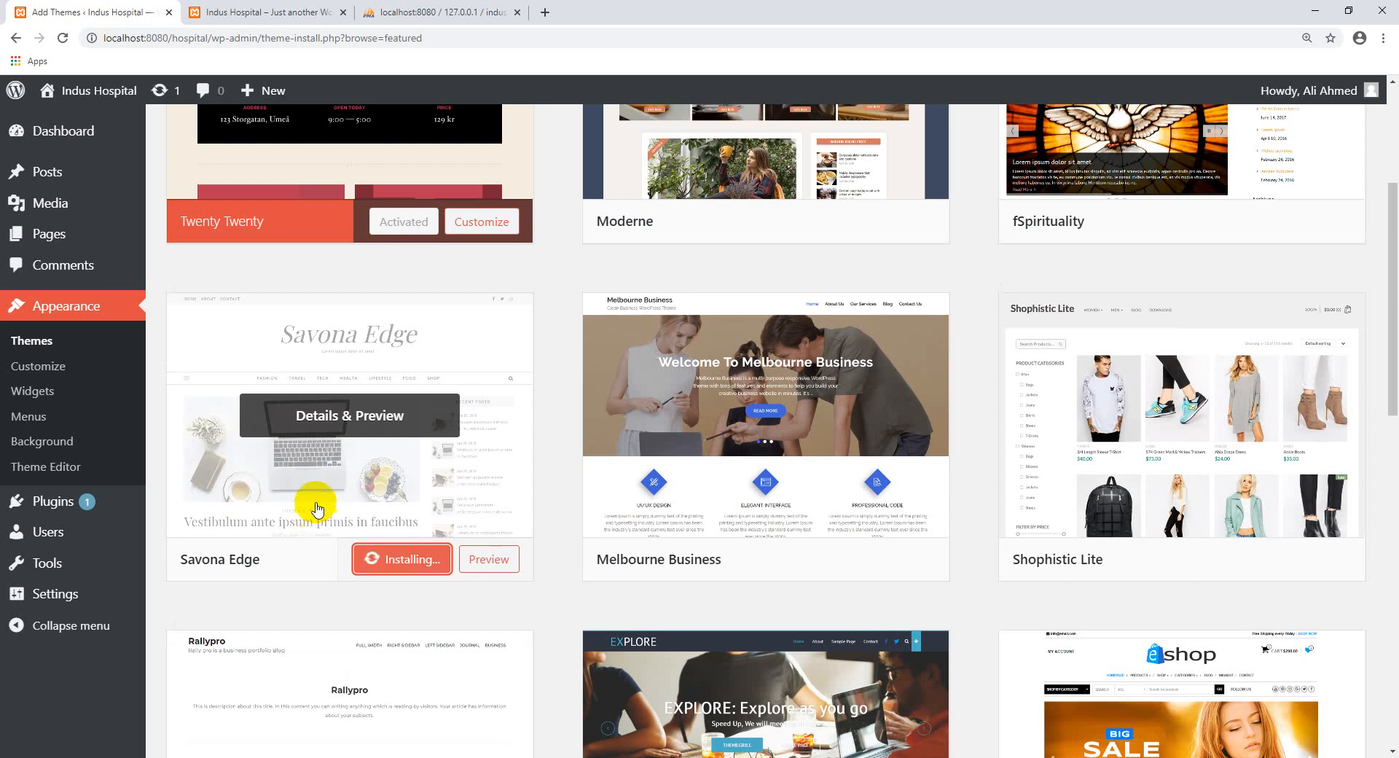
# Open the details and preview of the Twenty Twenty theme, look through its demo posts and close the preview.
pyautogui.scroll(3, 313, 503)
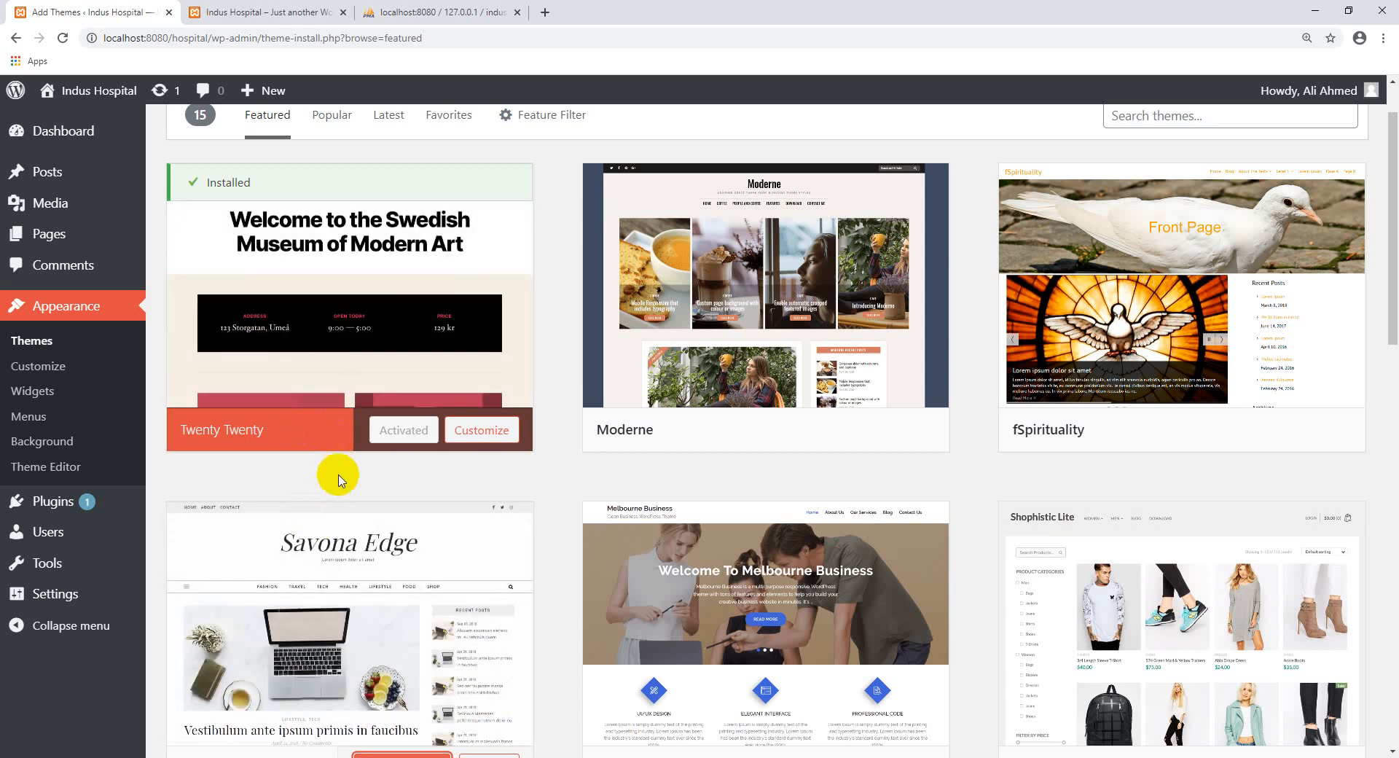
pyautogui.scroll(-2, 331, 470)
pyautogui.scroll(3, 328, 467)
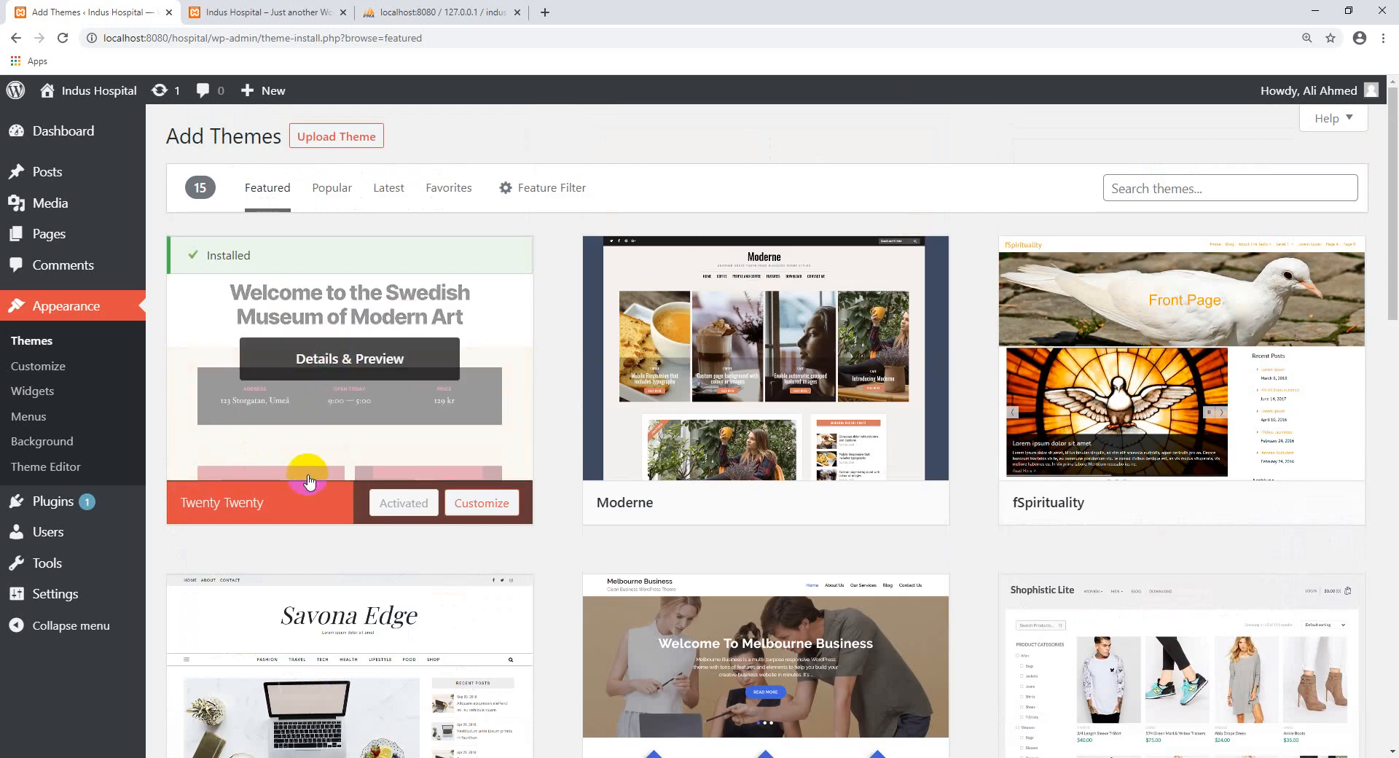
pyautogui.click(361, 356)
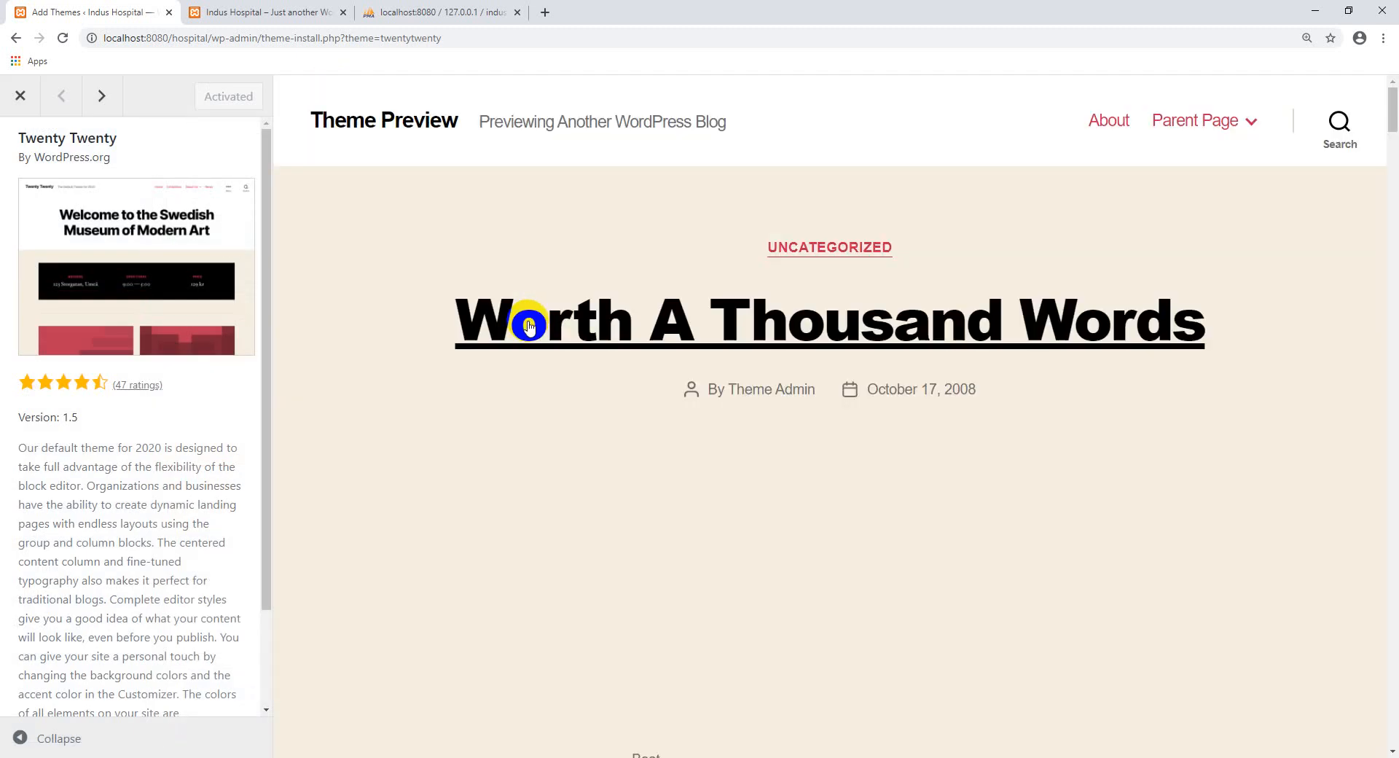
pyautogui.scroll(-3, 692, 349)
pyautogui.scroll(-12, 783, 390)
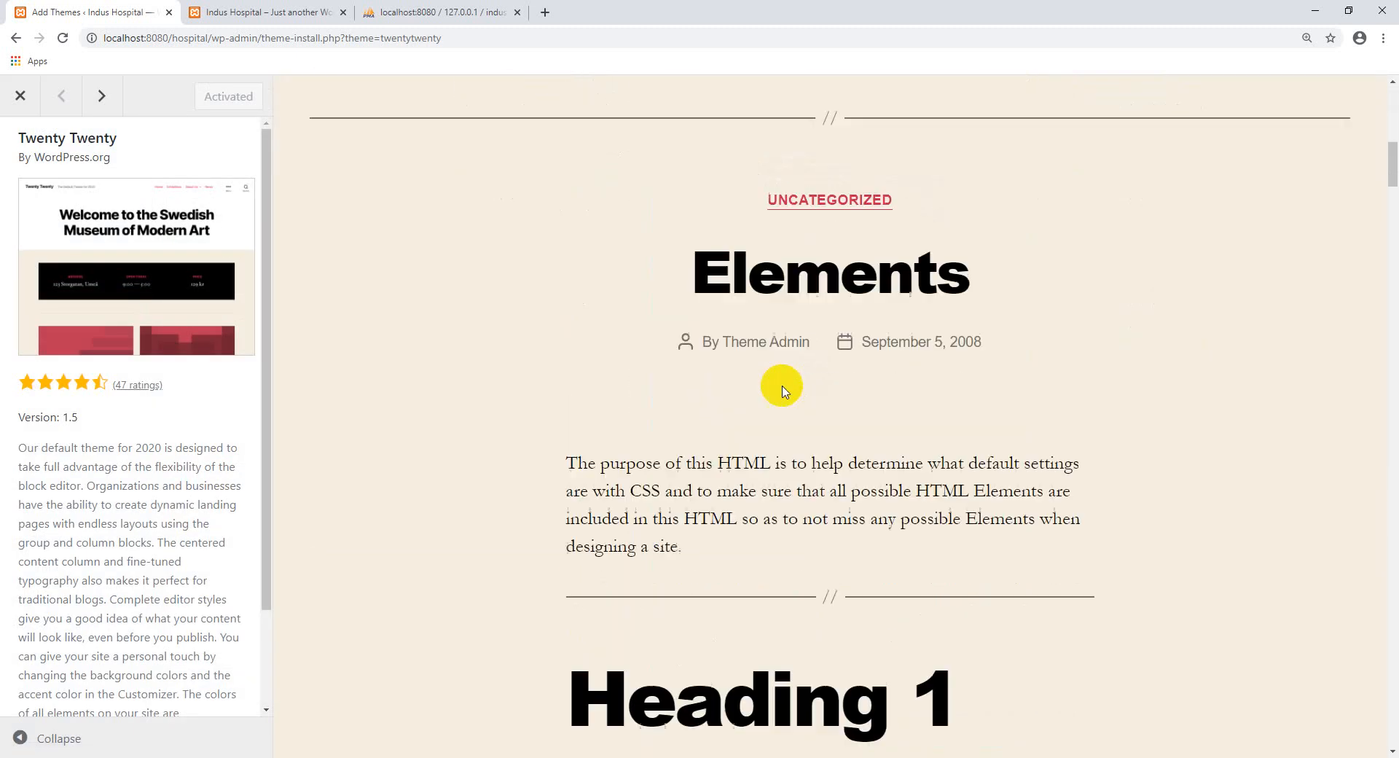
pyautogui.scroll(3, 783, 389)
pyautogui.scroll(12, 784, 390)
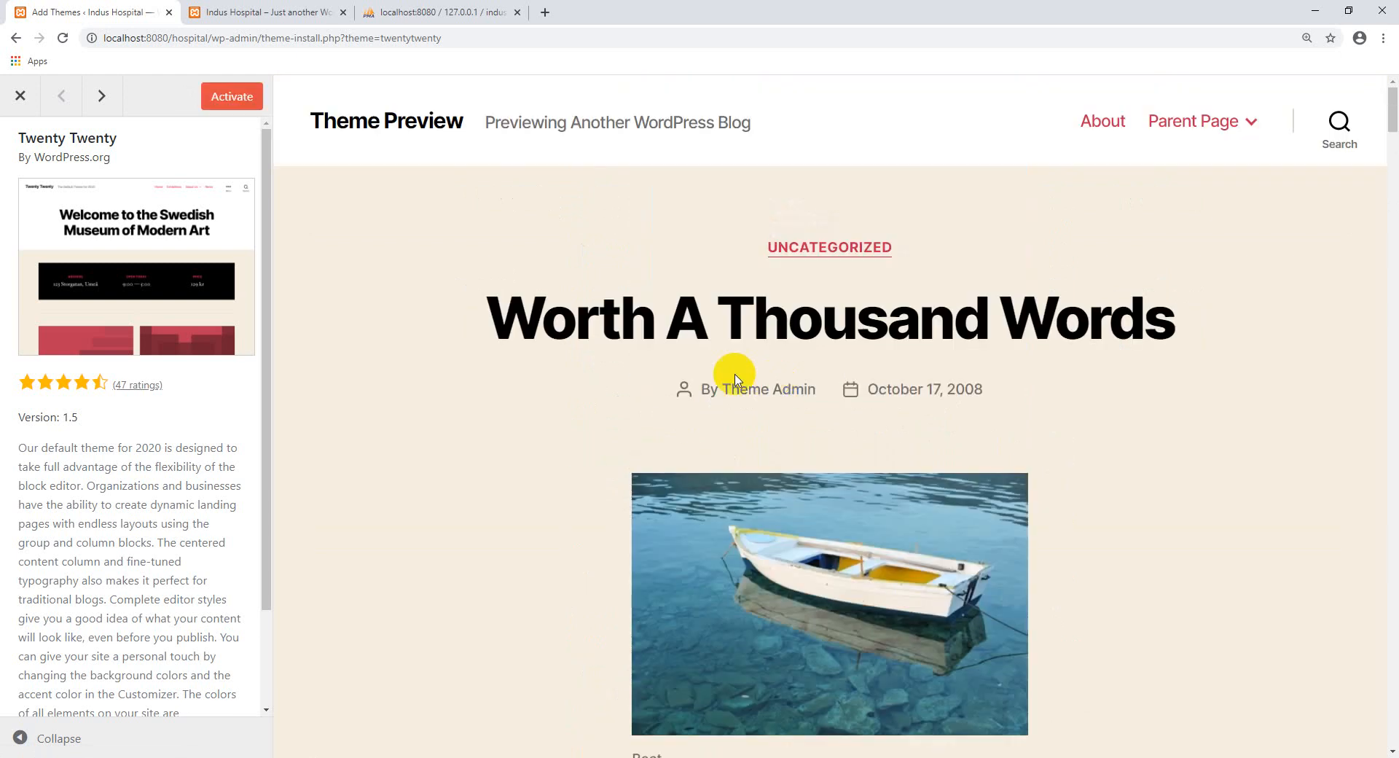
pyautogui.click(18, 97)
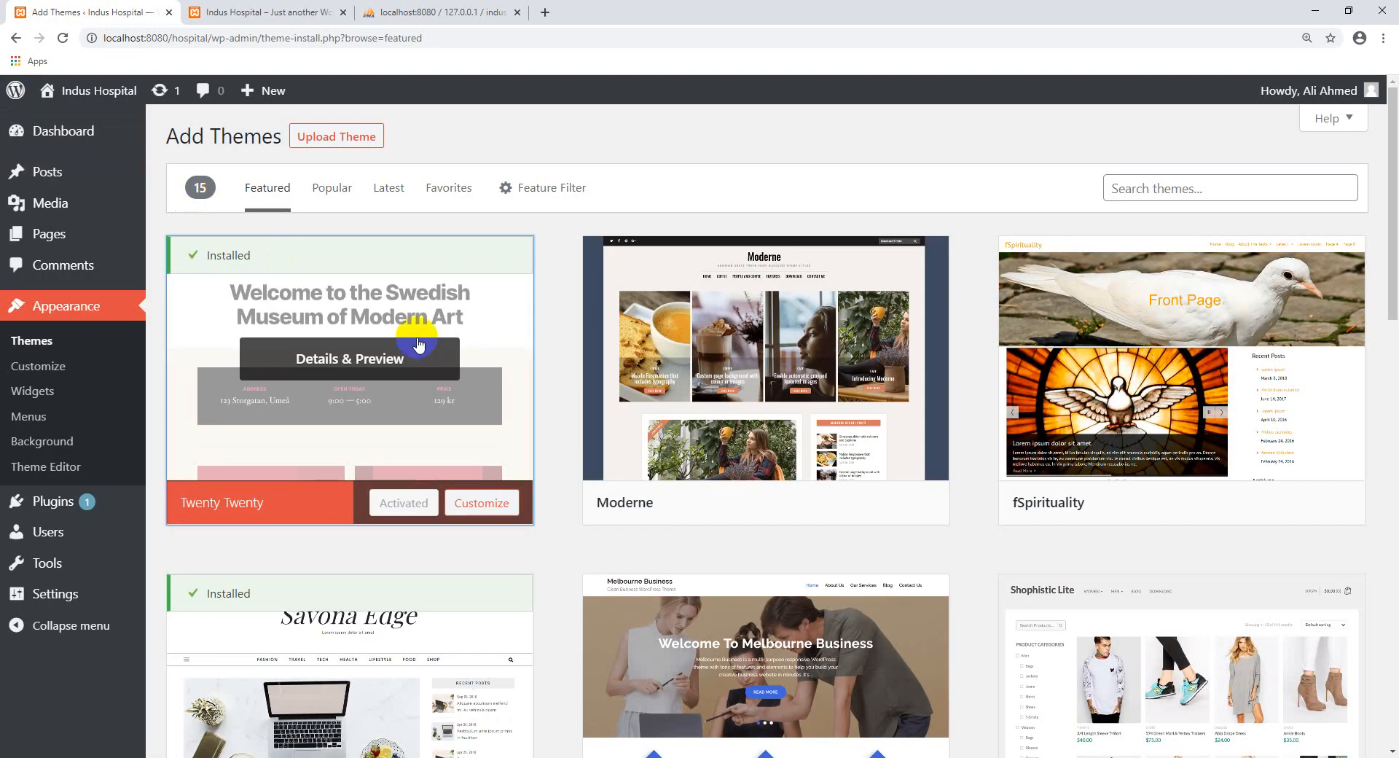
# Activate the installed Savona Edge theme.
pyautogui.scroll(-6, 409, 350)
pyautogui.scroll(2, 392, 351)
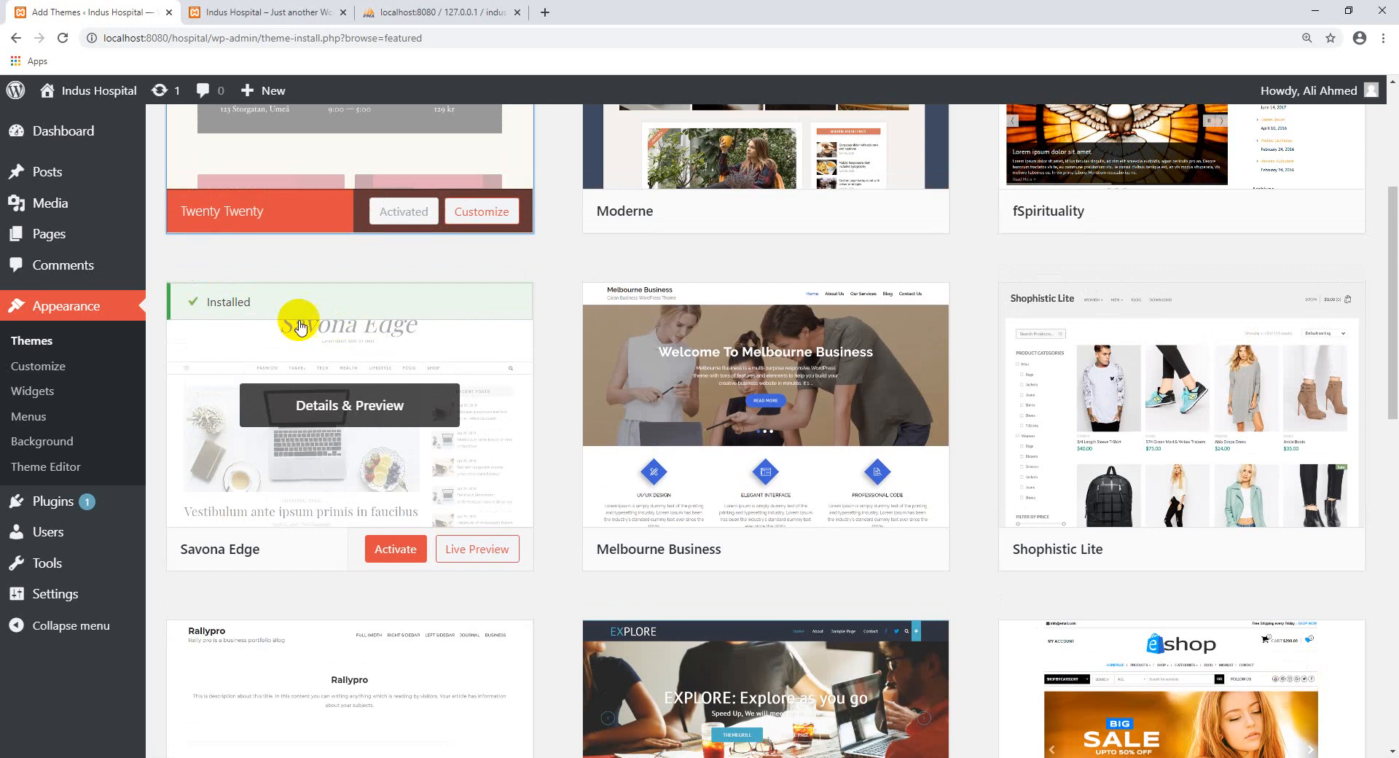
pyautogui.click(387, 552)
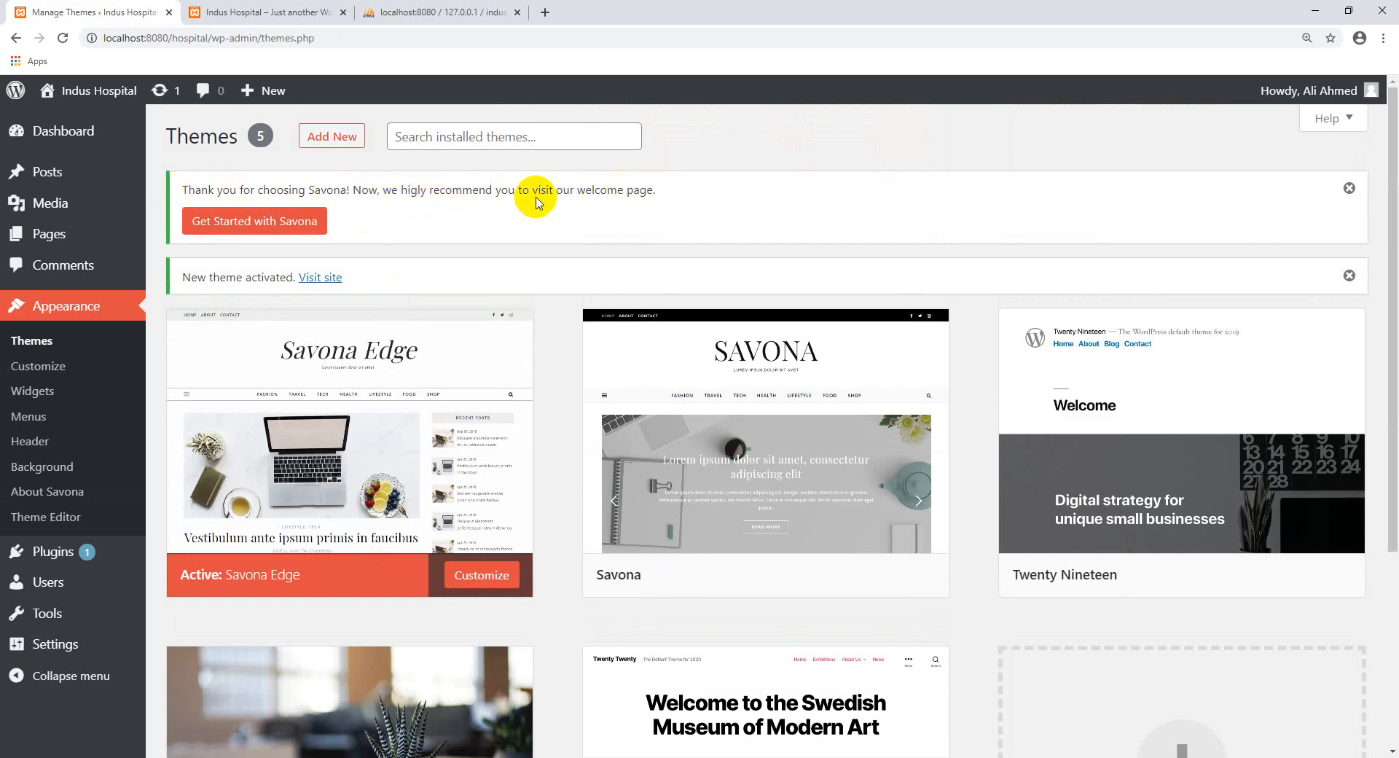
pyautogui.click(225, 230)
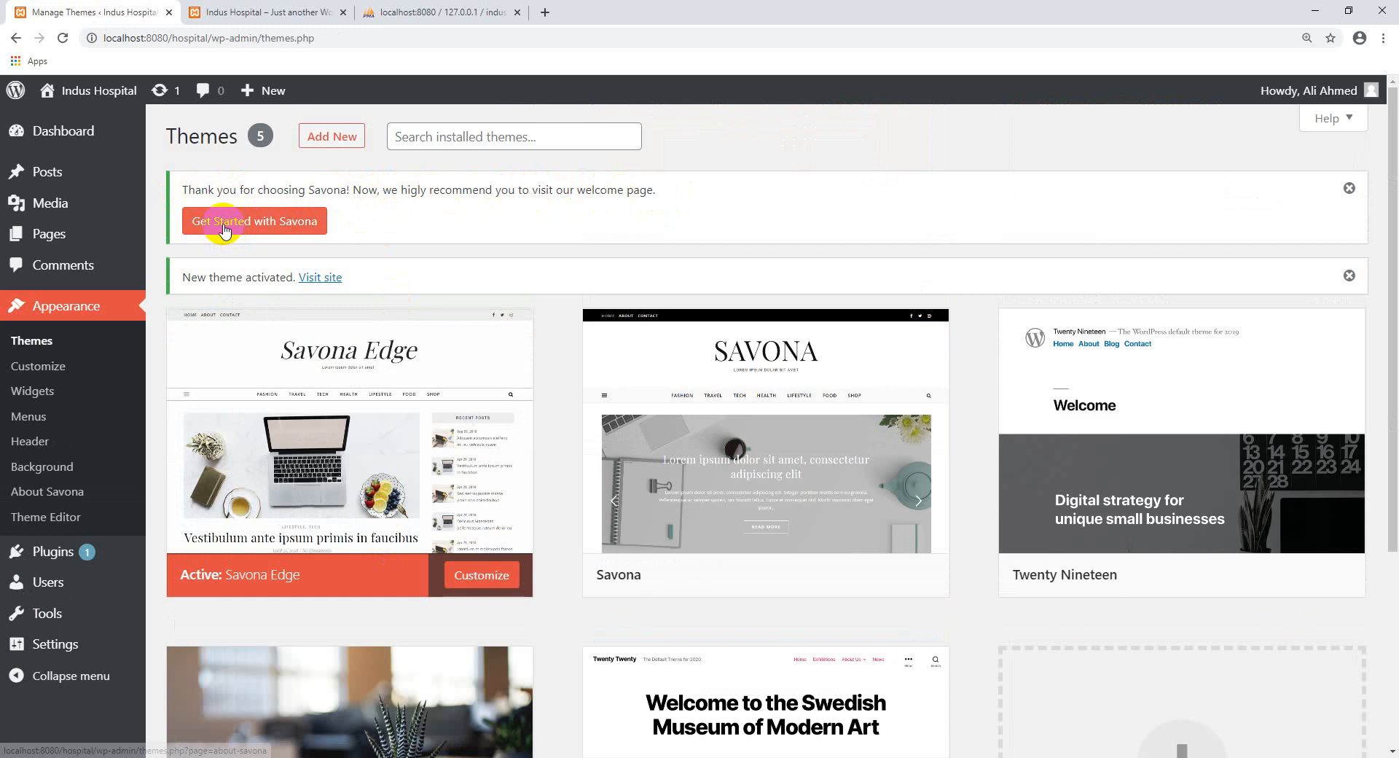
# Reload the Indus Hospital home page and review how its header, sidebars and posts look with the new theme.
pyautogui.click(226, 12)
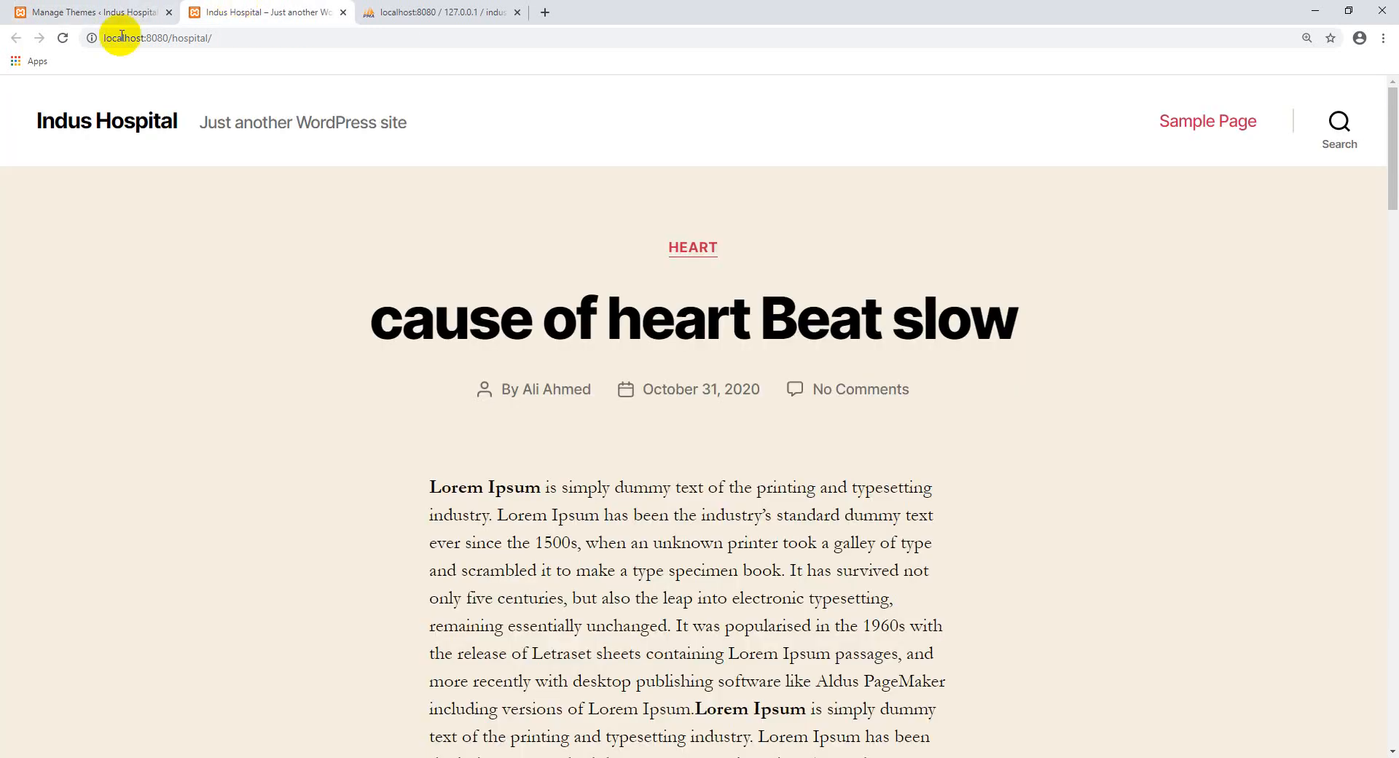
pyautogui.click(64, 45)
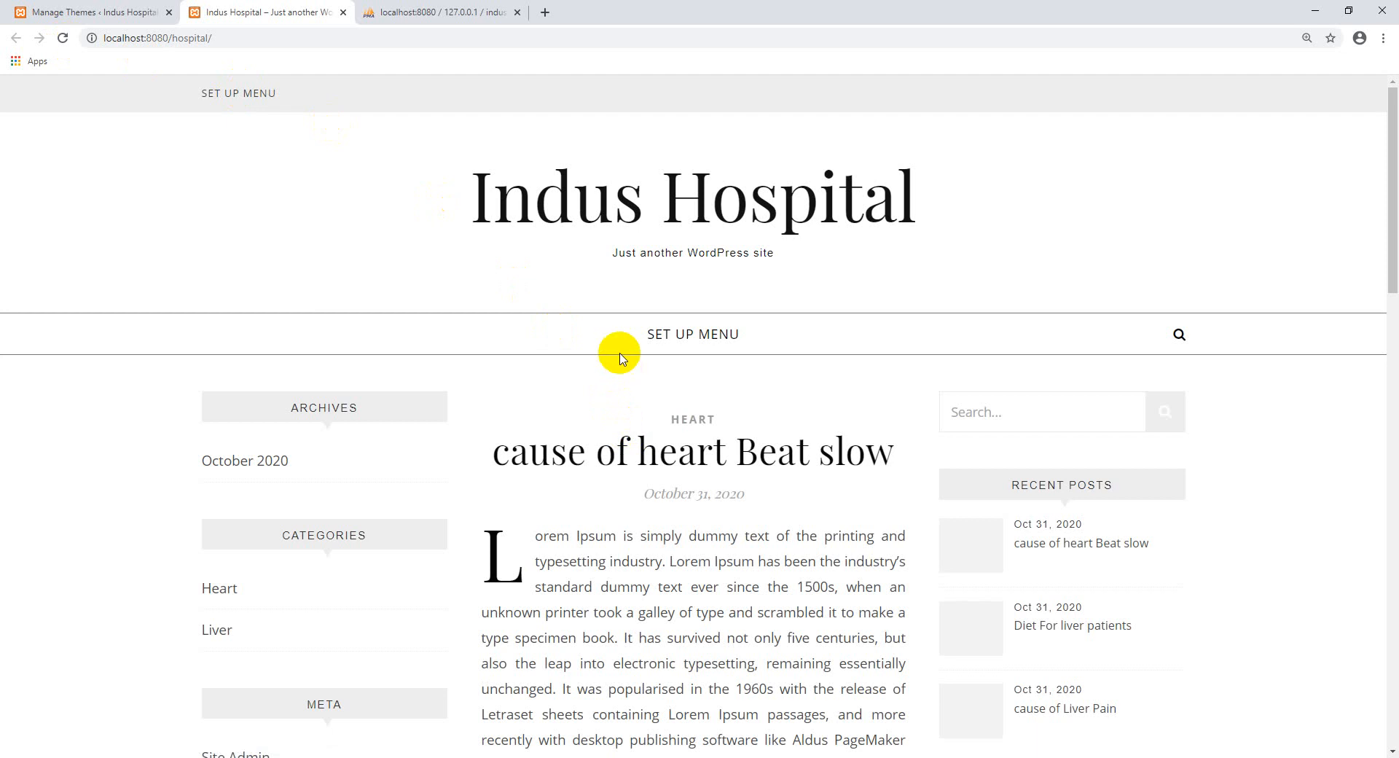
pyautogui.scroll(-3, 649, 233)
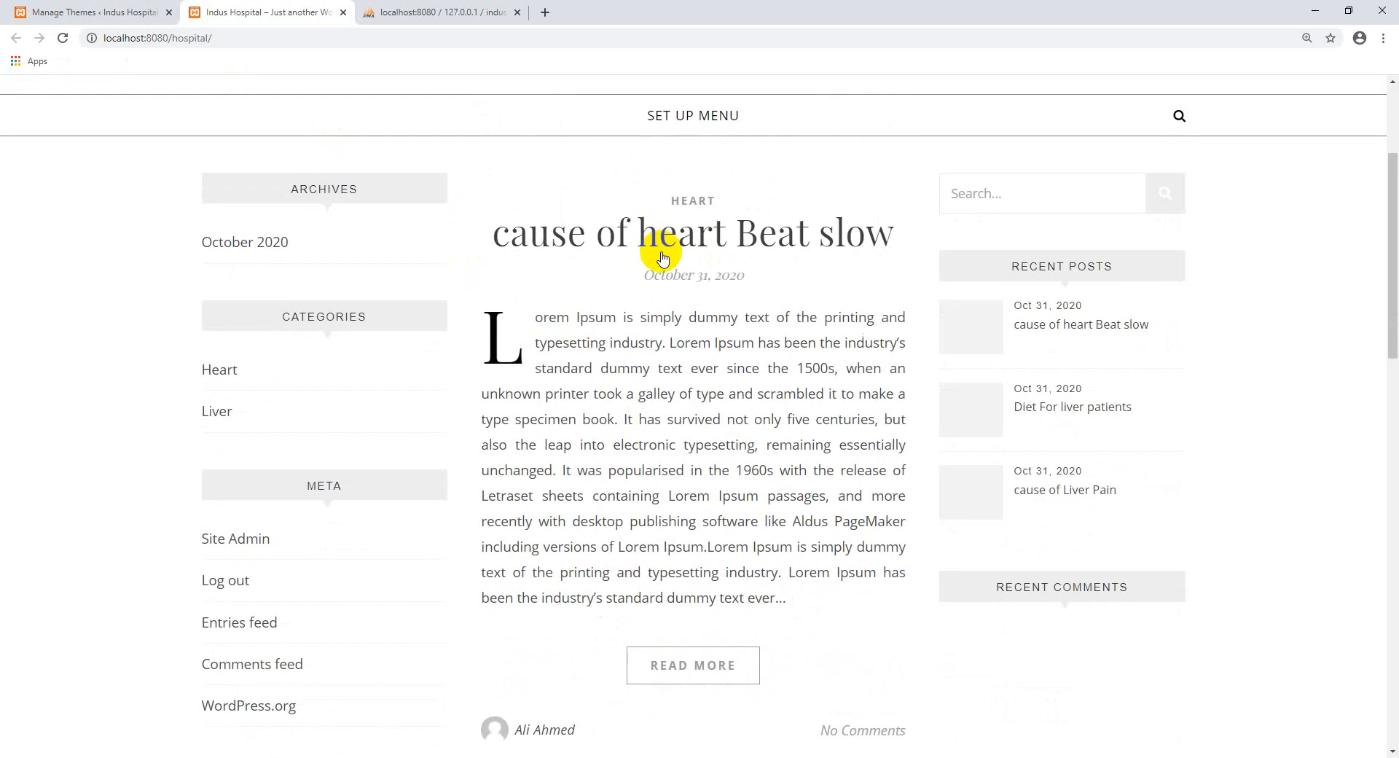
pyautogui.scroll(-9, 662, 257)
pyautogui.scroll(2, 662, 255)
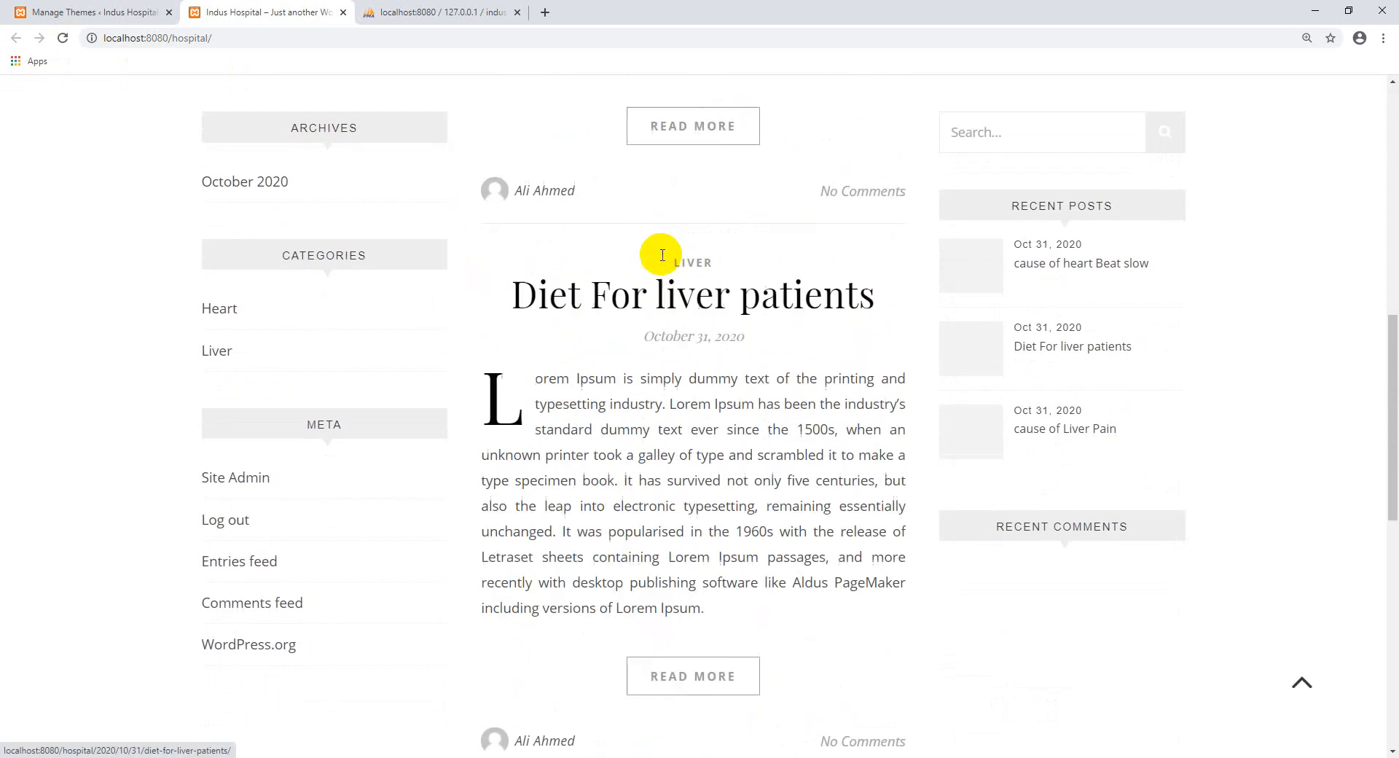
pyautogui.scroll(5, 662, 255)
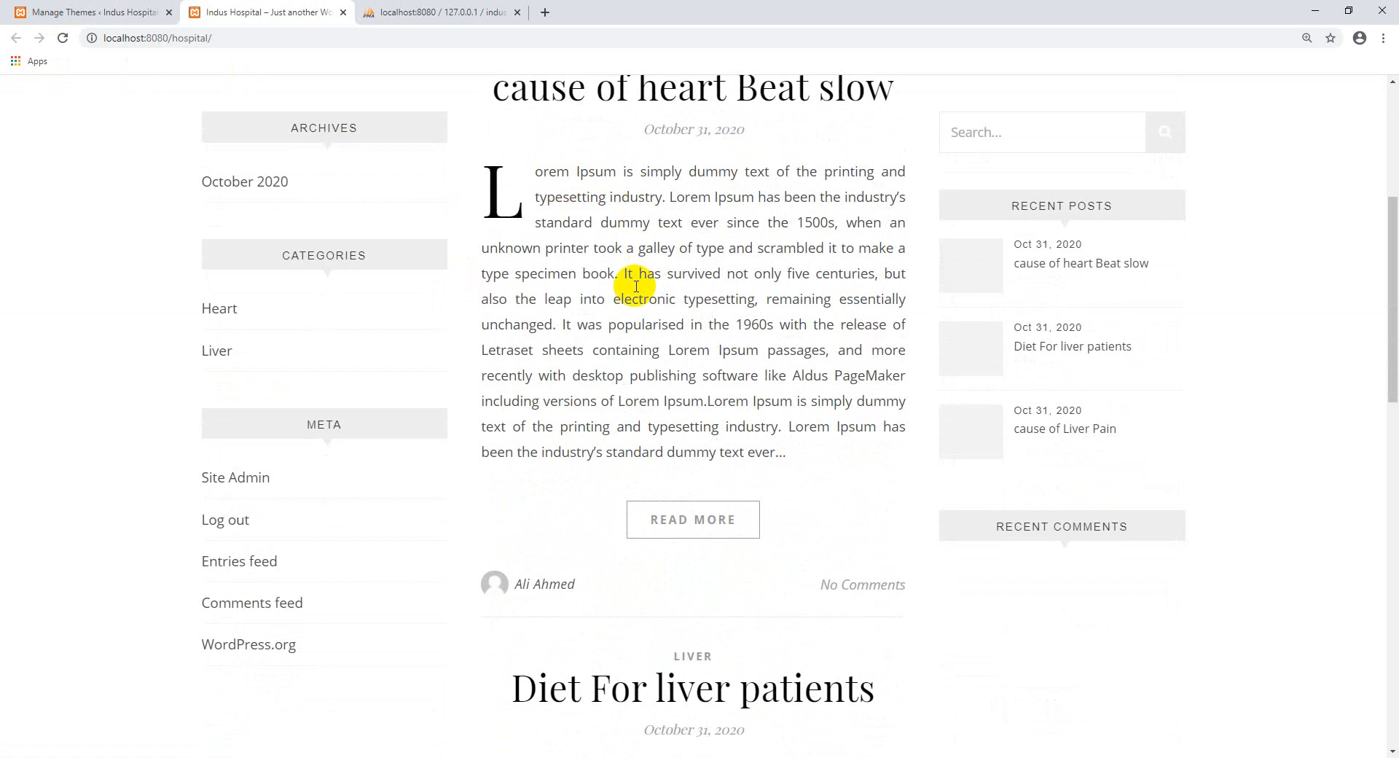
# Open the full "cause of heart Beat slow" post and check its text, tags and comment form.
pyautogui.click(662, 518)
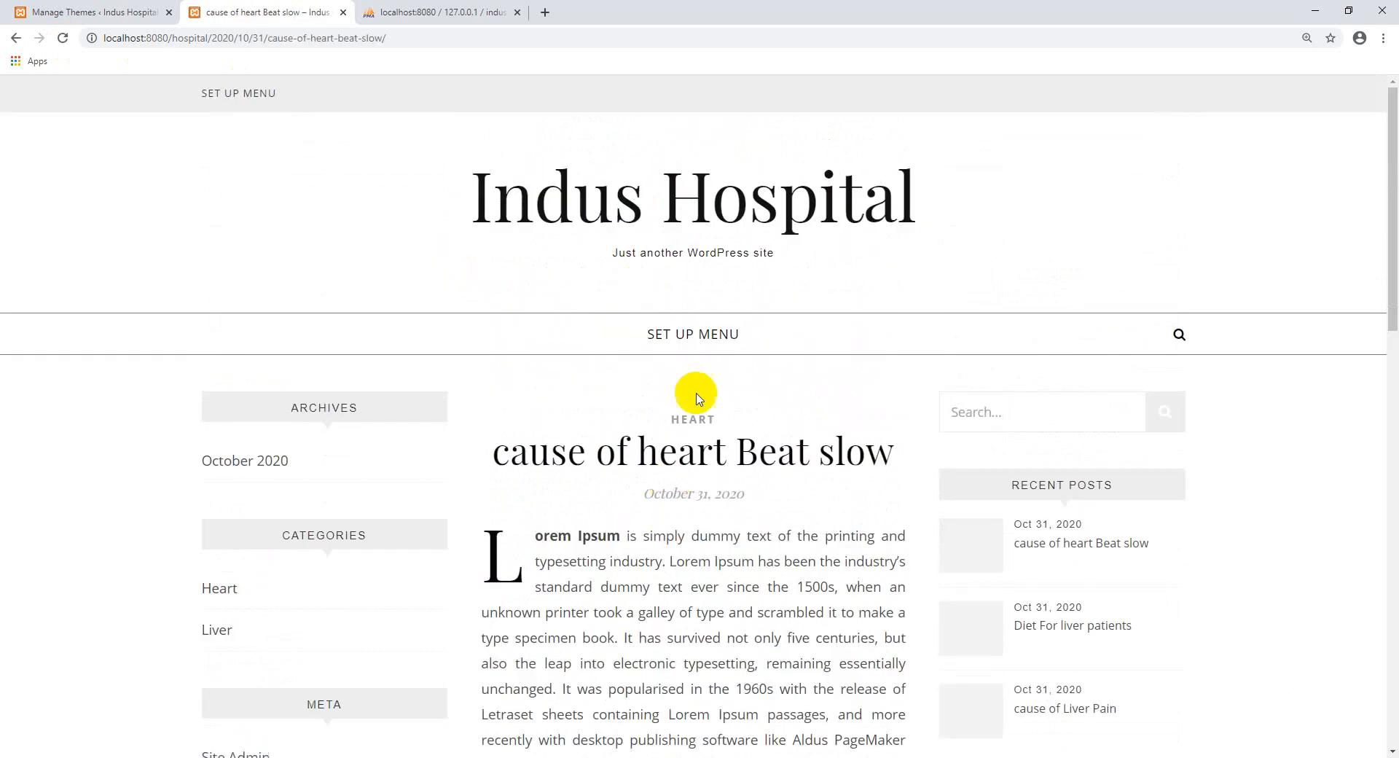
pyautogui.scroll(-15, 692, 401)
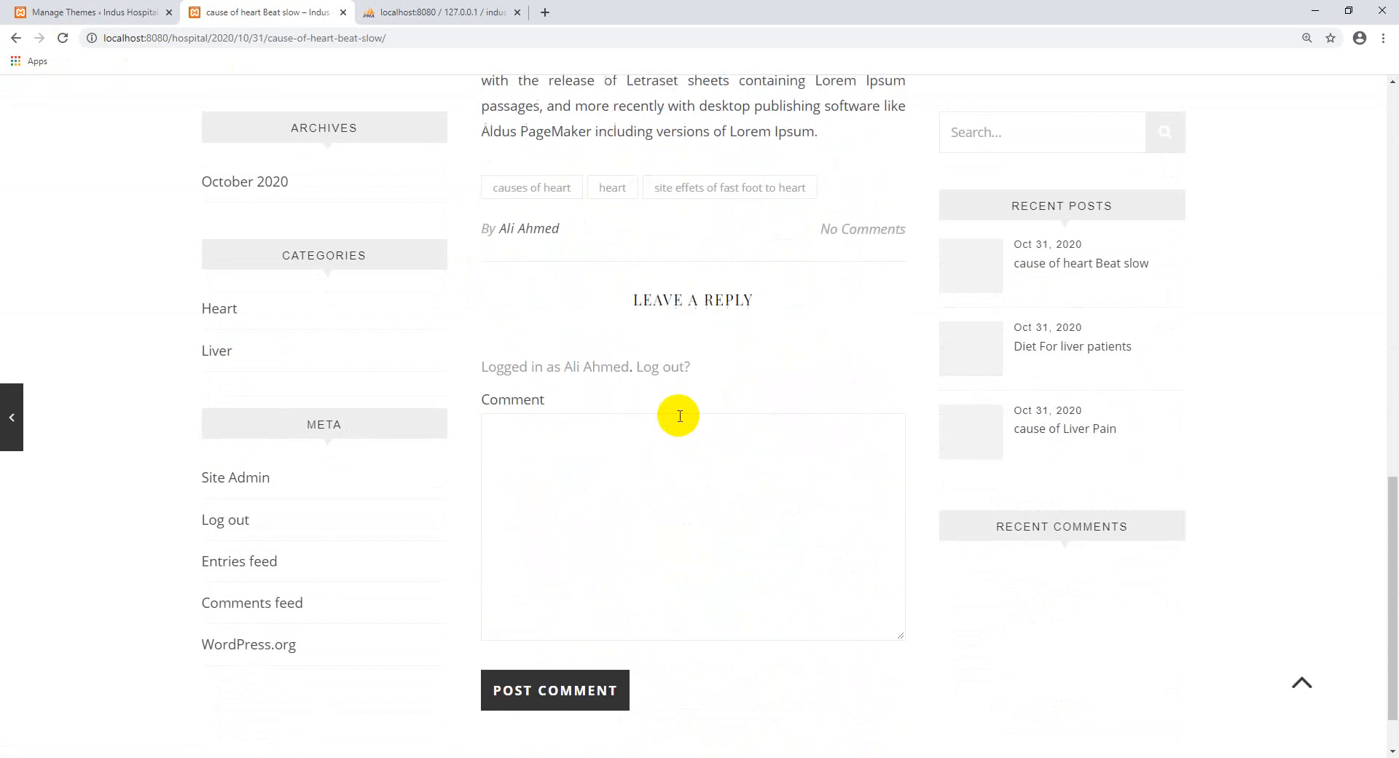
pyautogui.scroll(-1, 661, 402)
pyautogui.scroll(1, 643, 359)
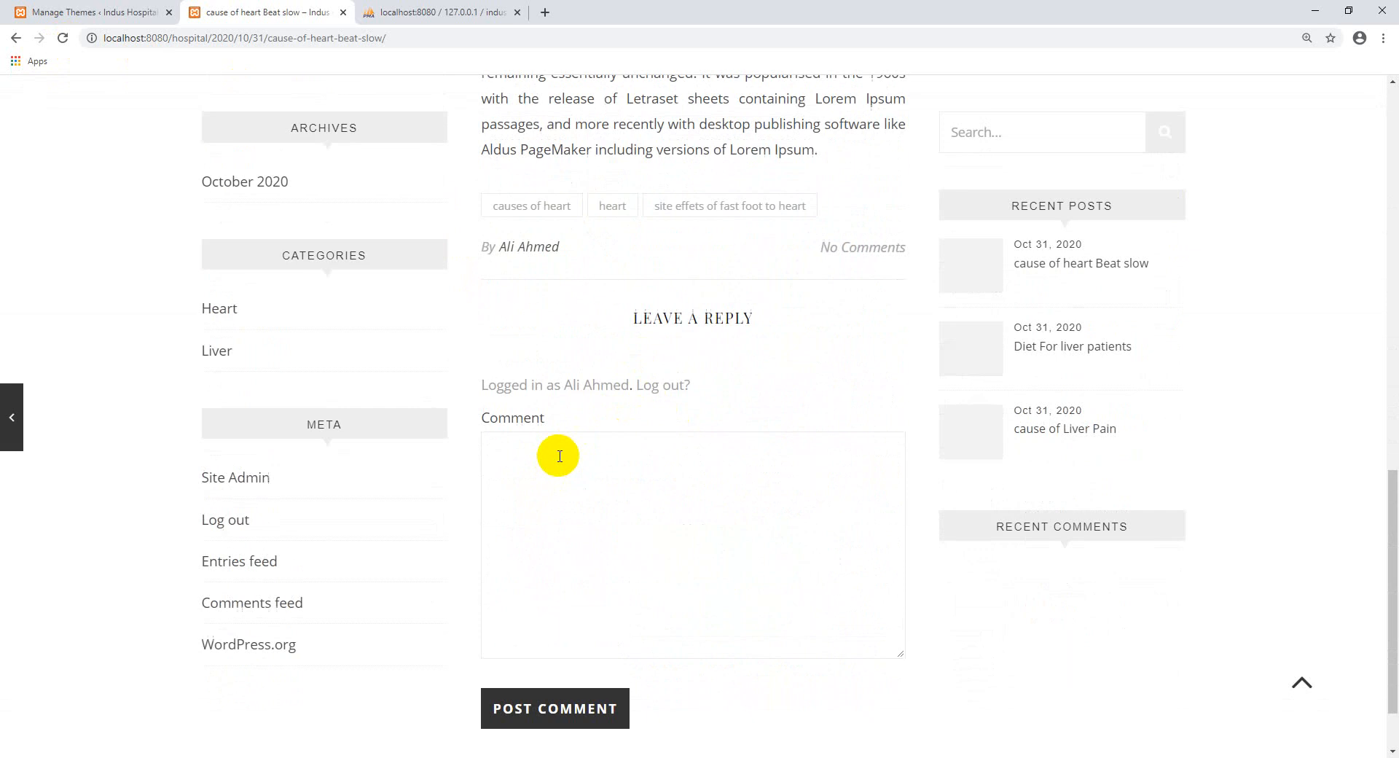
pyautogui.scroll(3, 561, 457)
pyautogui.scroll(-2, 565, 456)
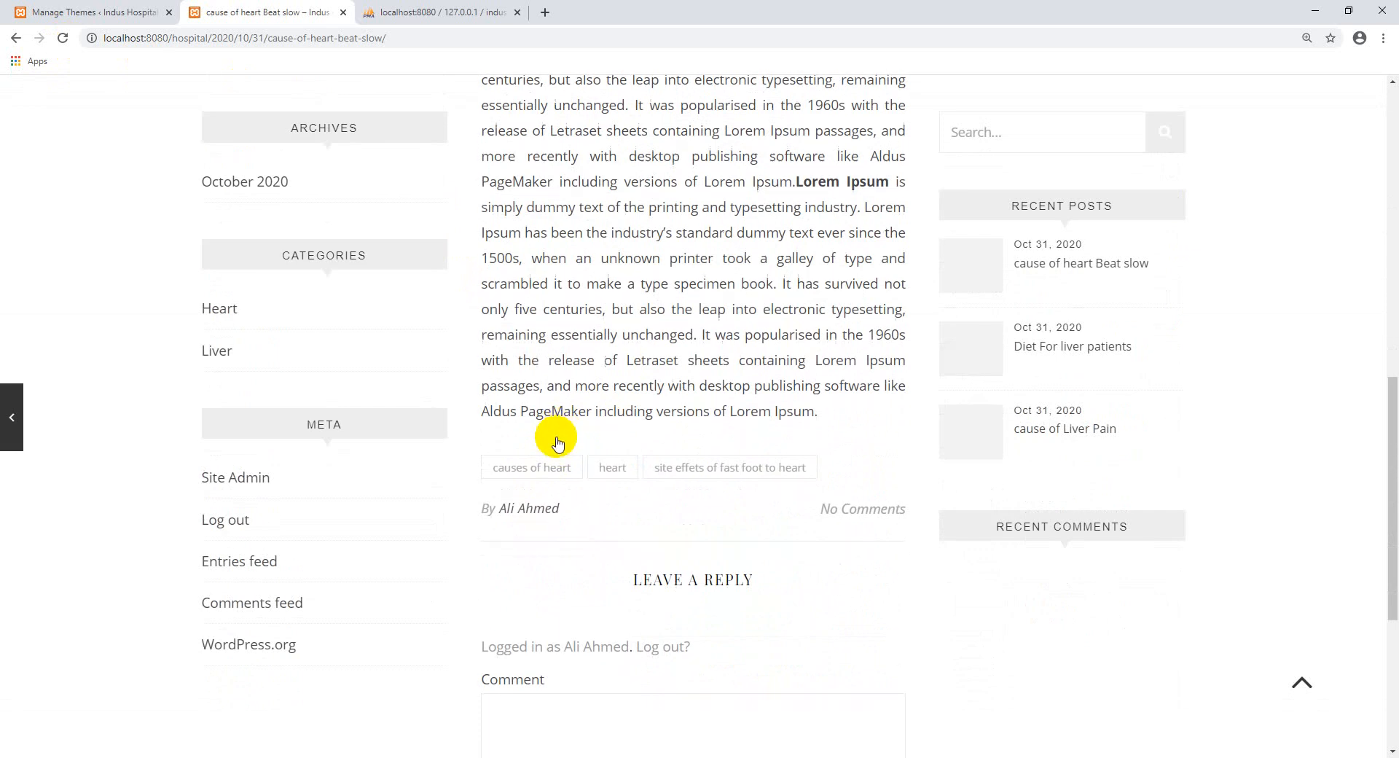
pyautogui.scroll(4, 551, 423)
pyautogui.scroll(8, 551, 424)
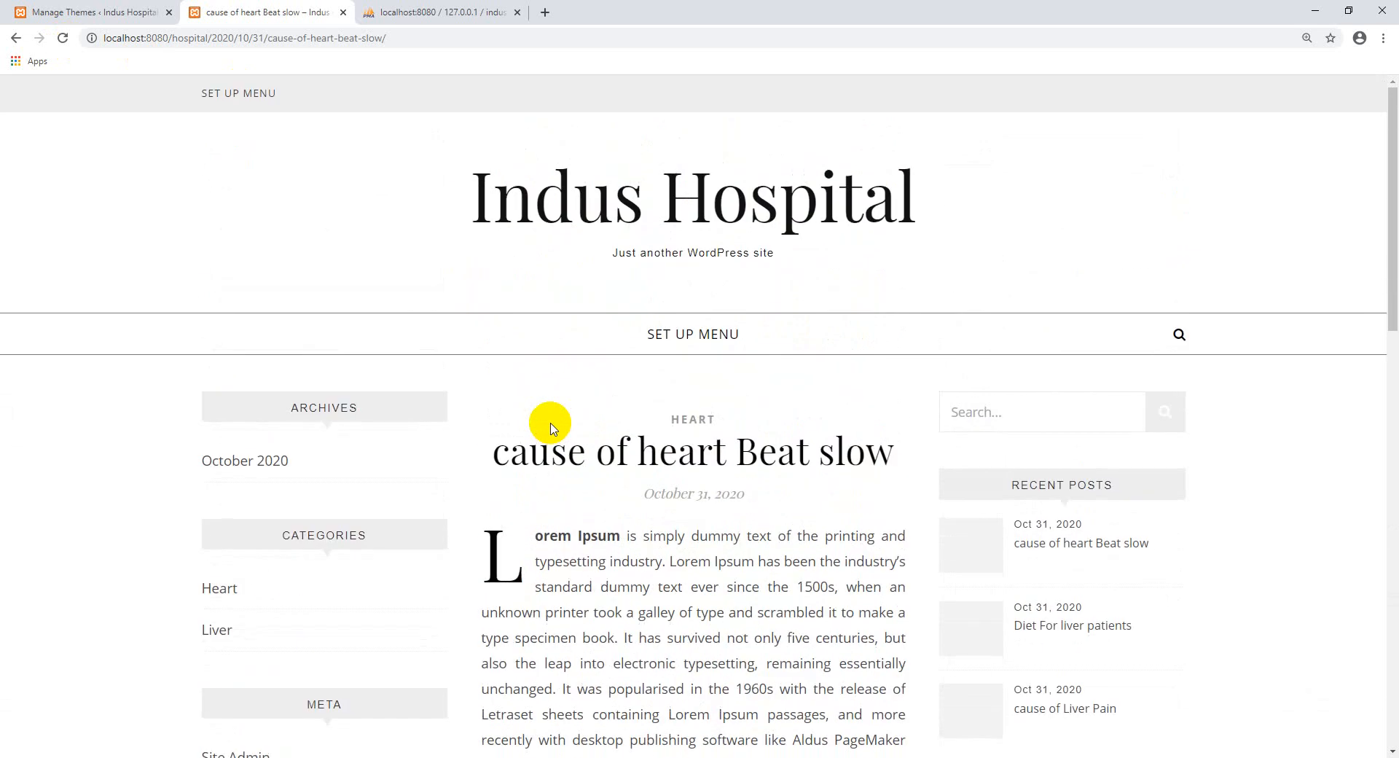
# Examine the heart post's layout again, from its title and sidebars down to the comment form and footer.
pyautogui.scroll(-4, 551, 423)
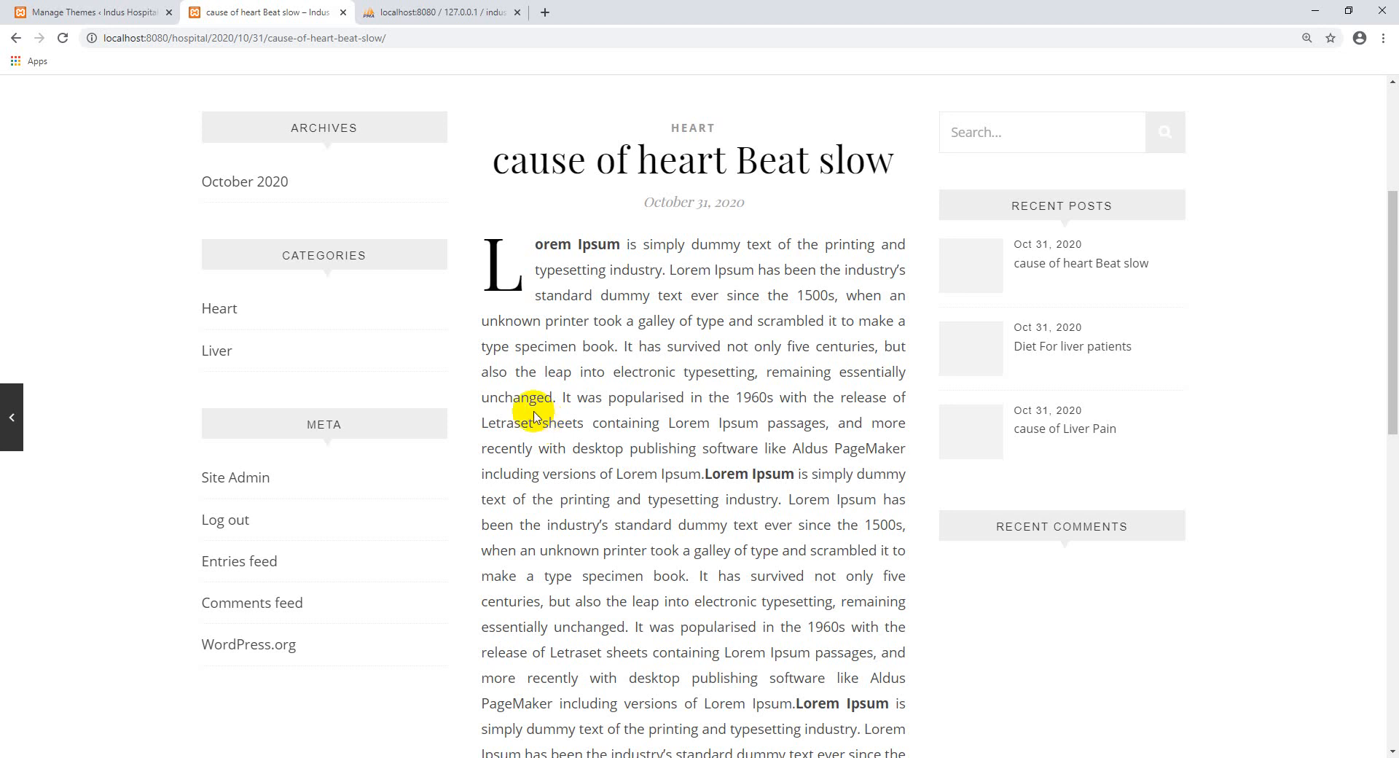
pyautogui.scroll(-10, 537, 411)
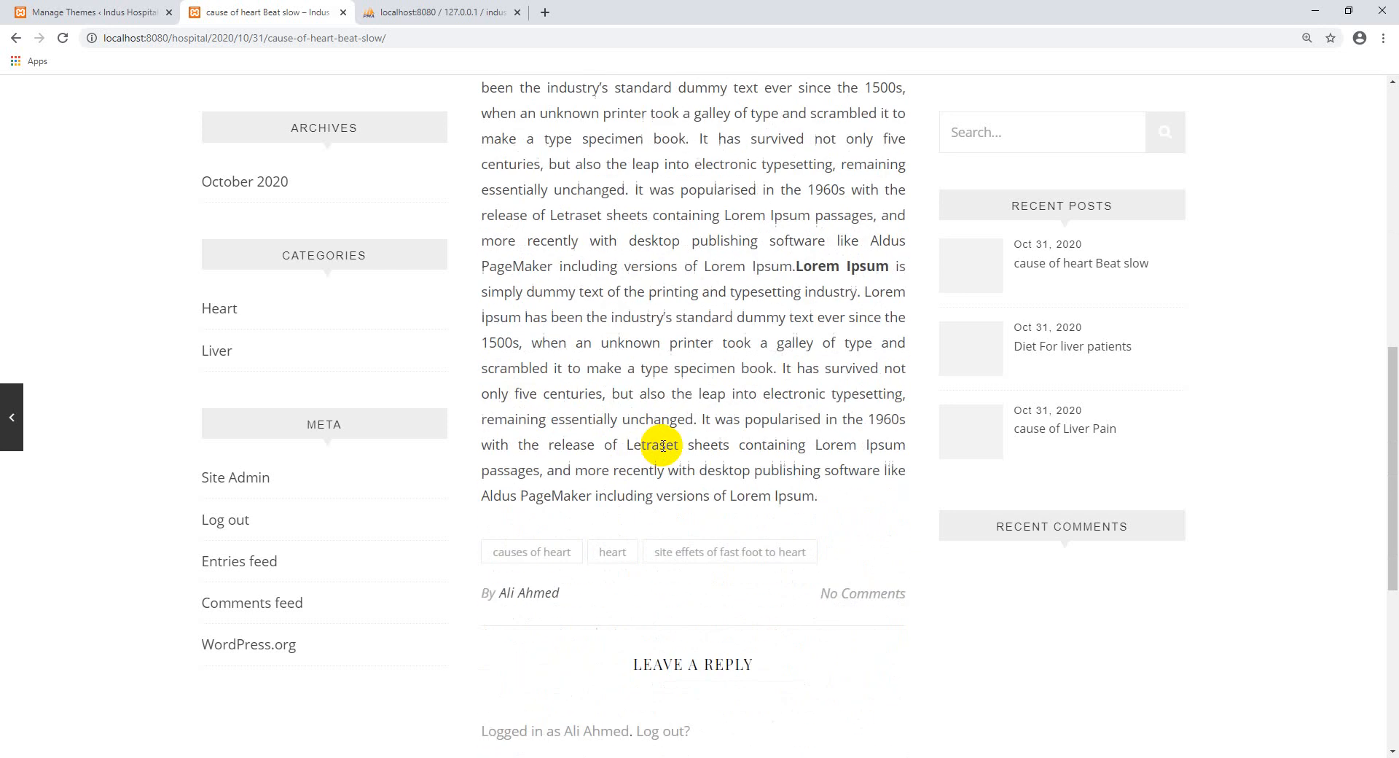
pyautogui.scroll(4, 641, 474)
pyautogui.scroll(10, 638, 459)
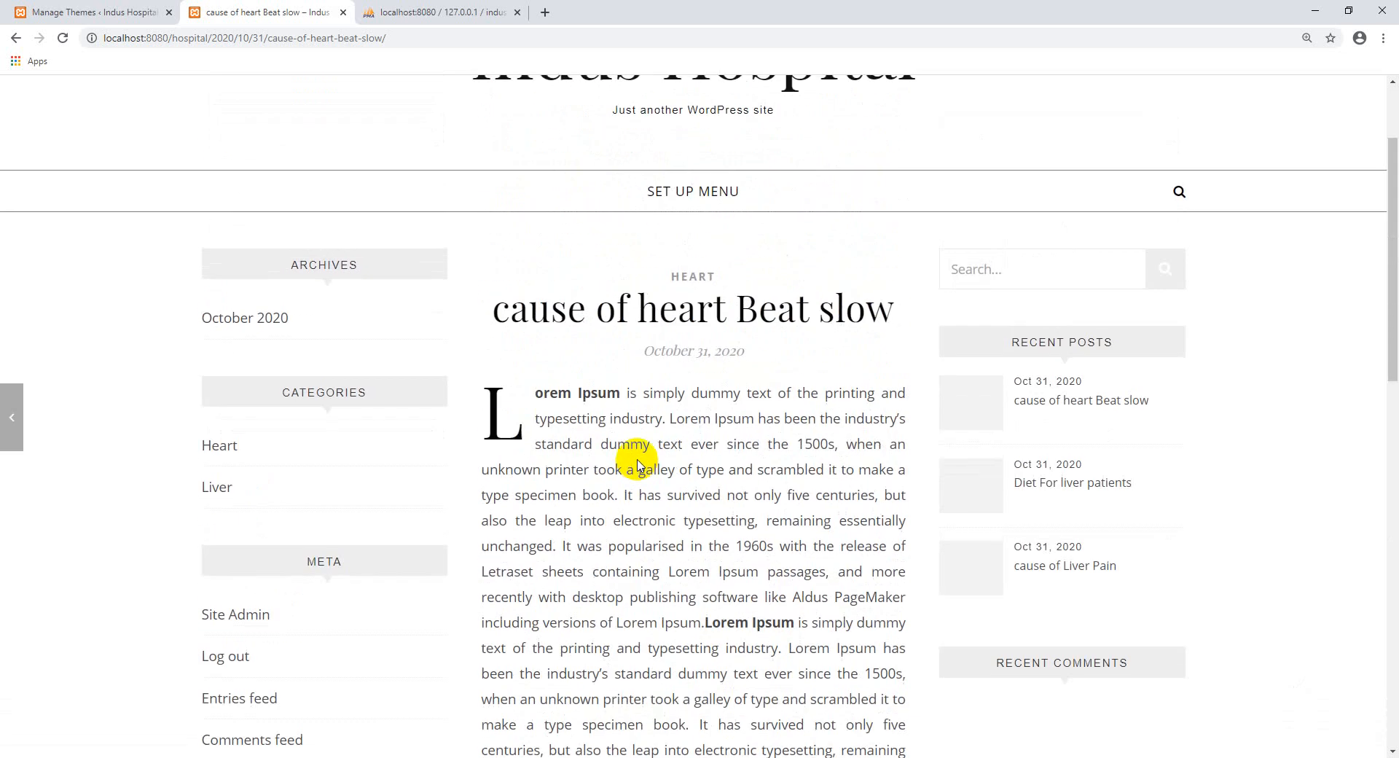
pyautogui.scroll(-2, 588, 466)
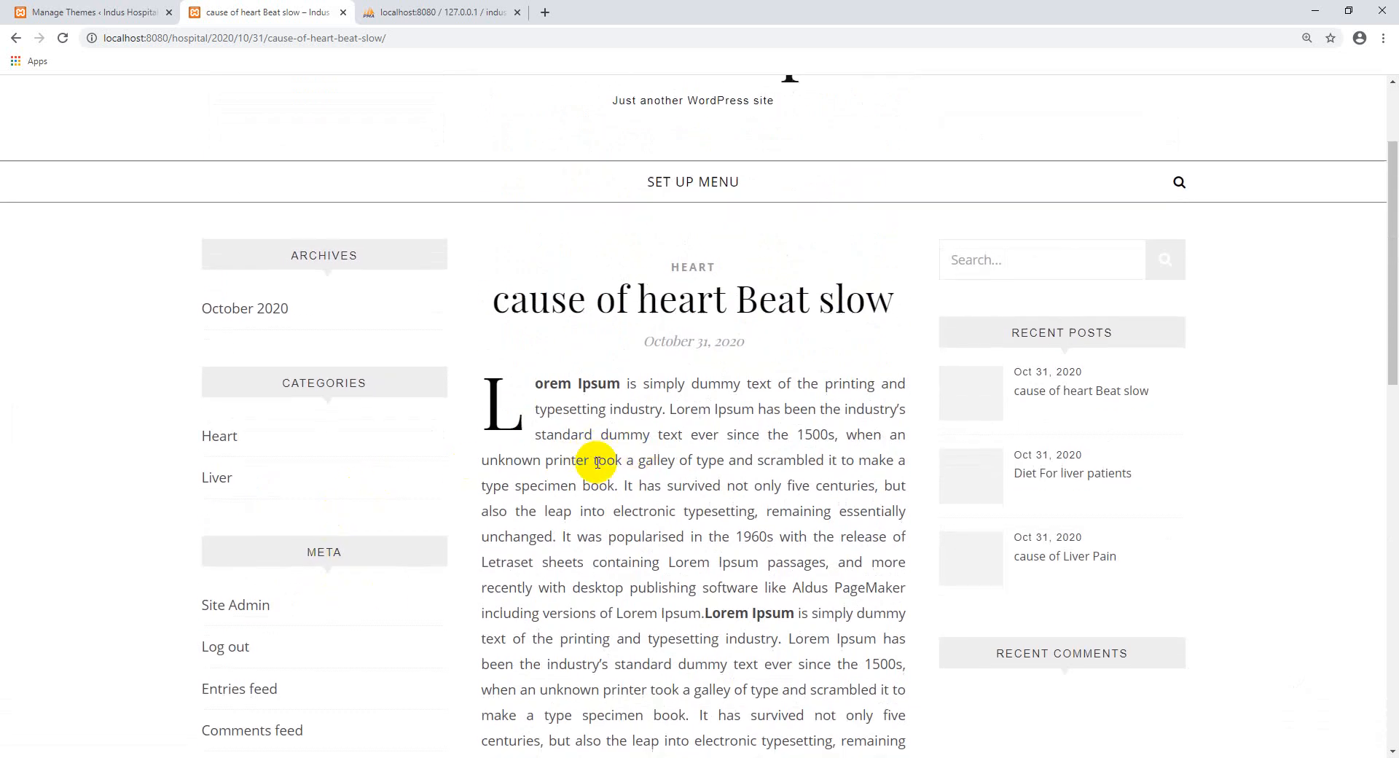
pyautogui.scroll(3, 598, 462)
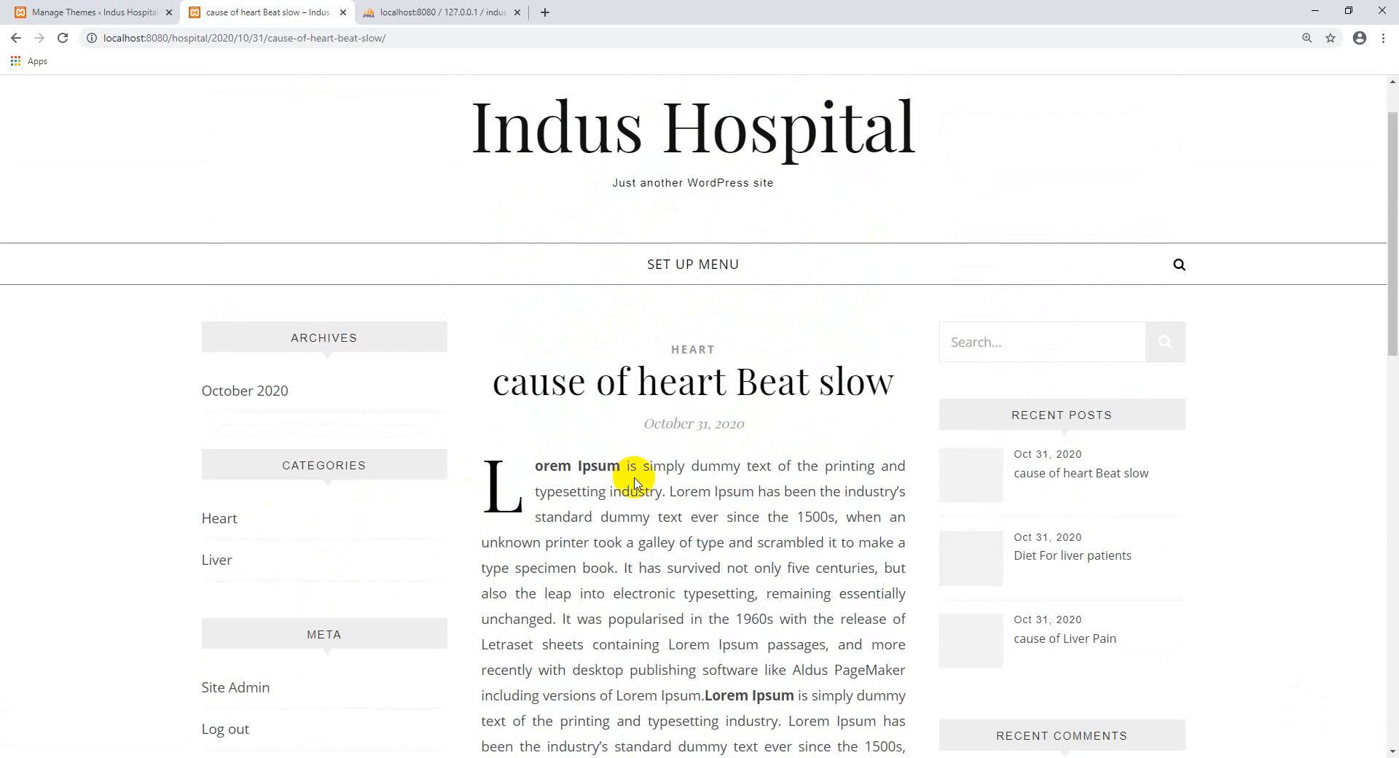
pyautogui.scroll(-15, 635, 481)
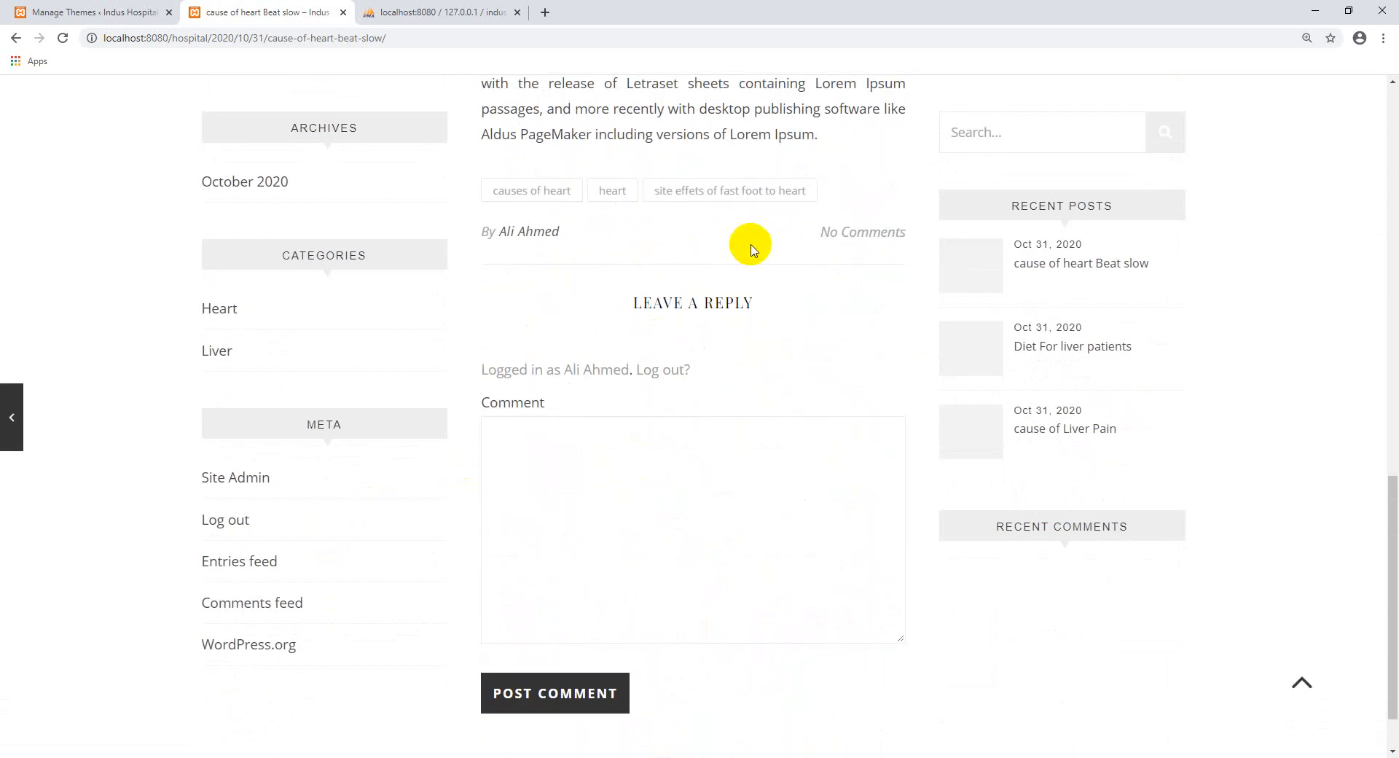
pyautogui.scroll(-1, 656, 343)
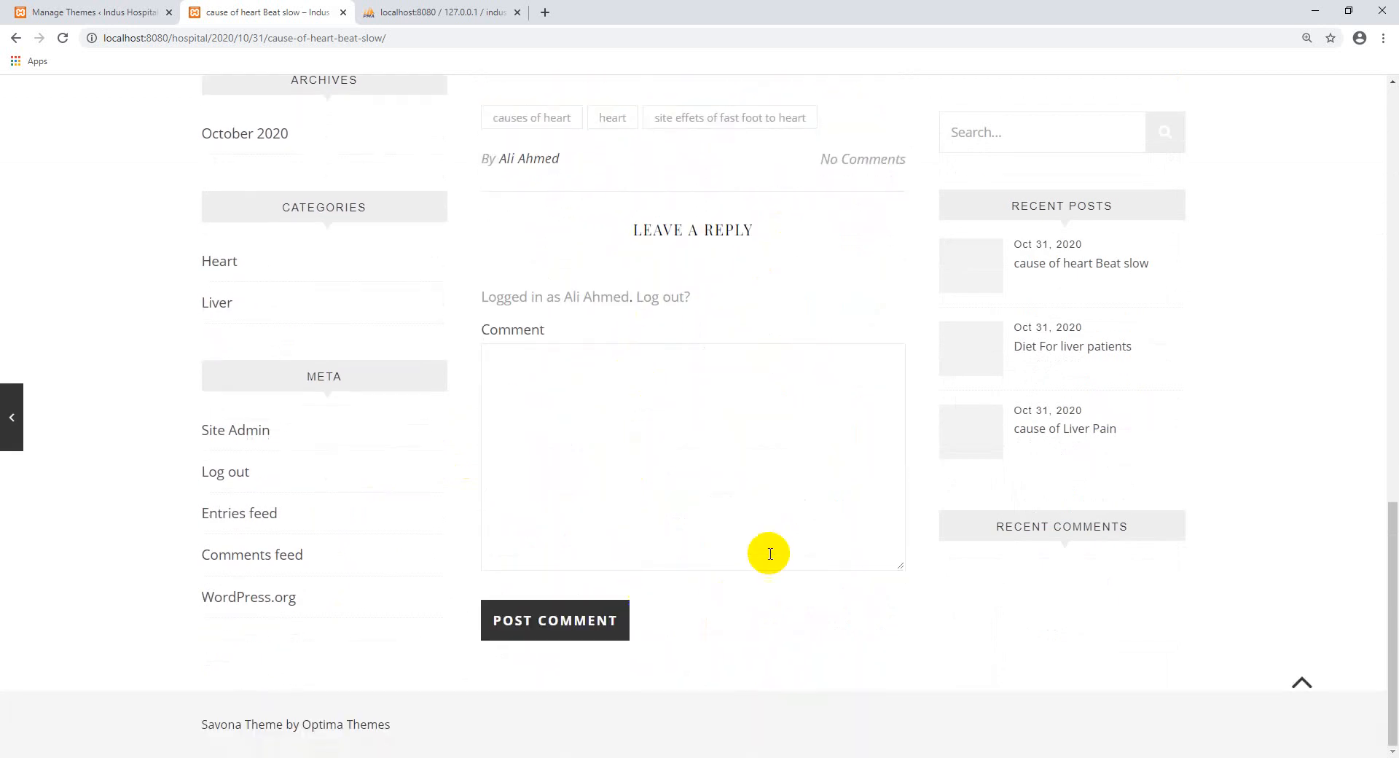
pyautogui.scroll(8, 1168, 665)
pyautogui.scroll(8, 851, 539)
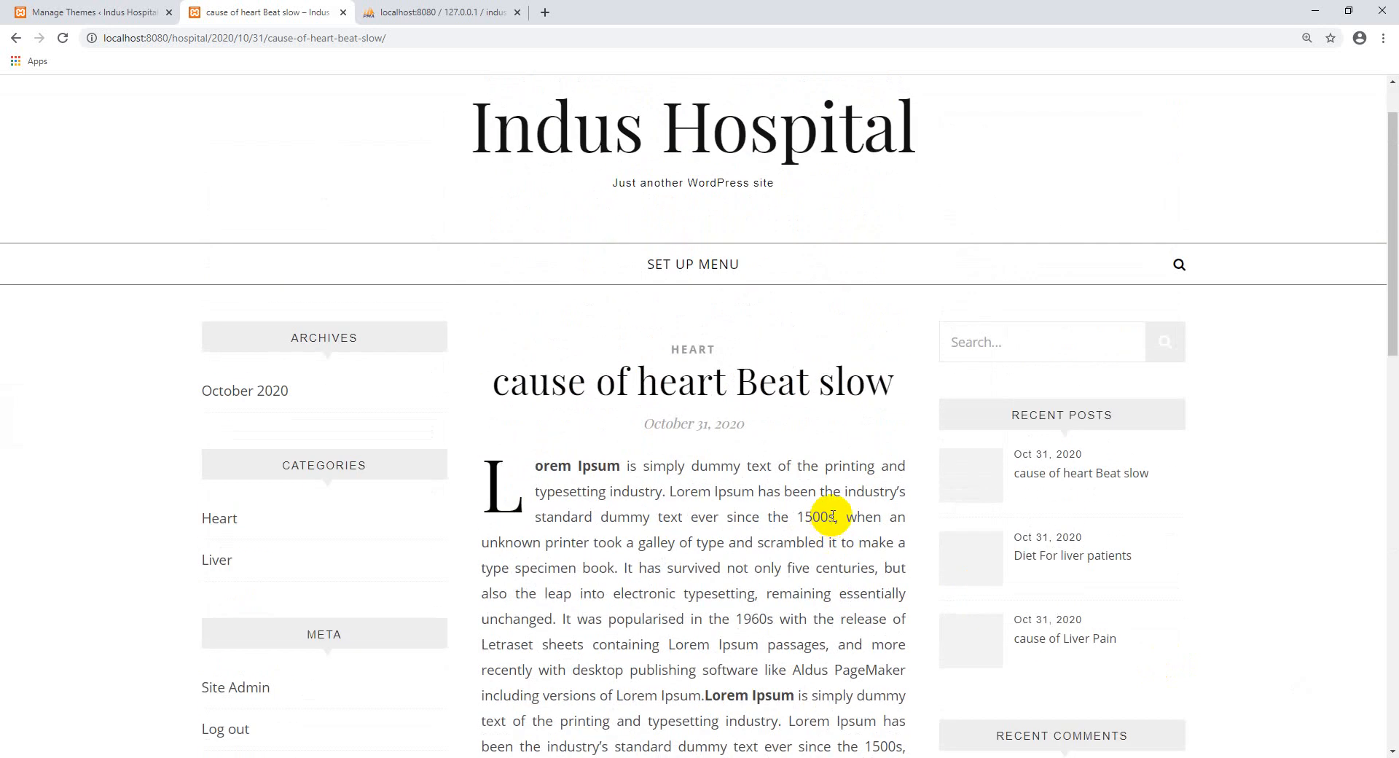
# Open the Liver category from the site's category list and look through its posts.
pyautogui.scroll(-1, 1070, 484)
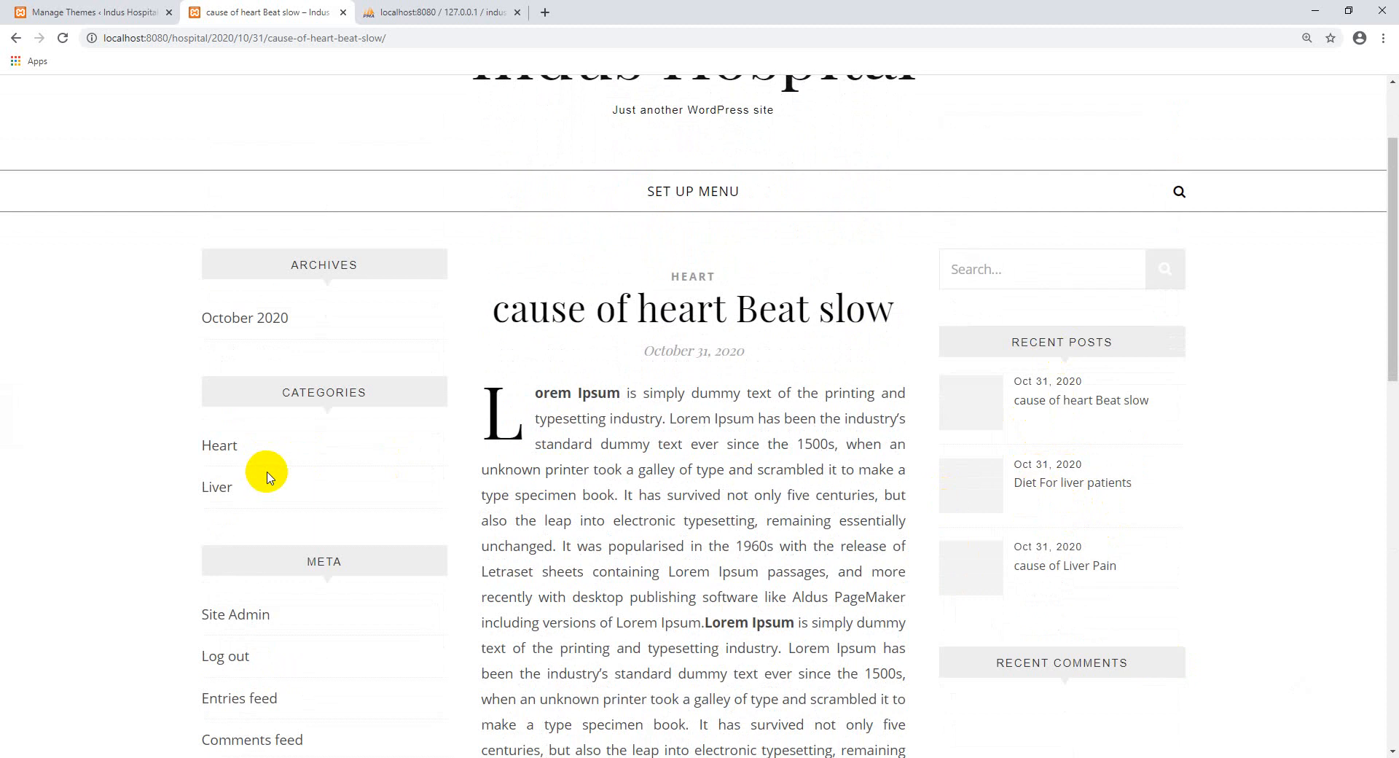
pyautogui.click(216, 495)
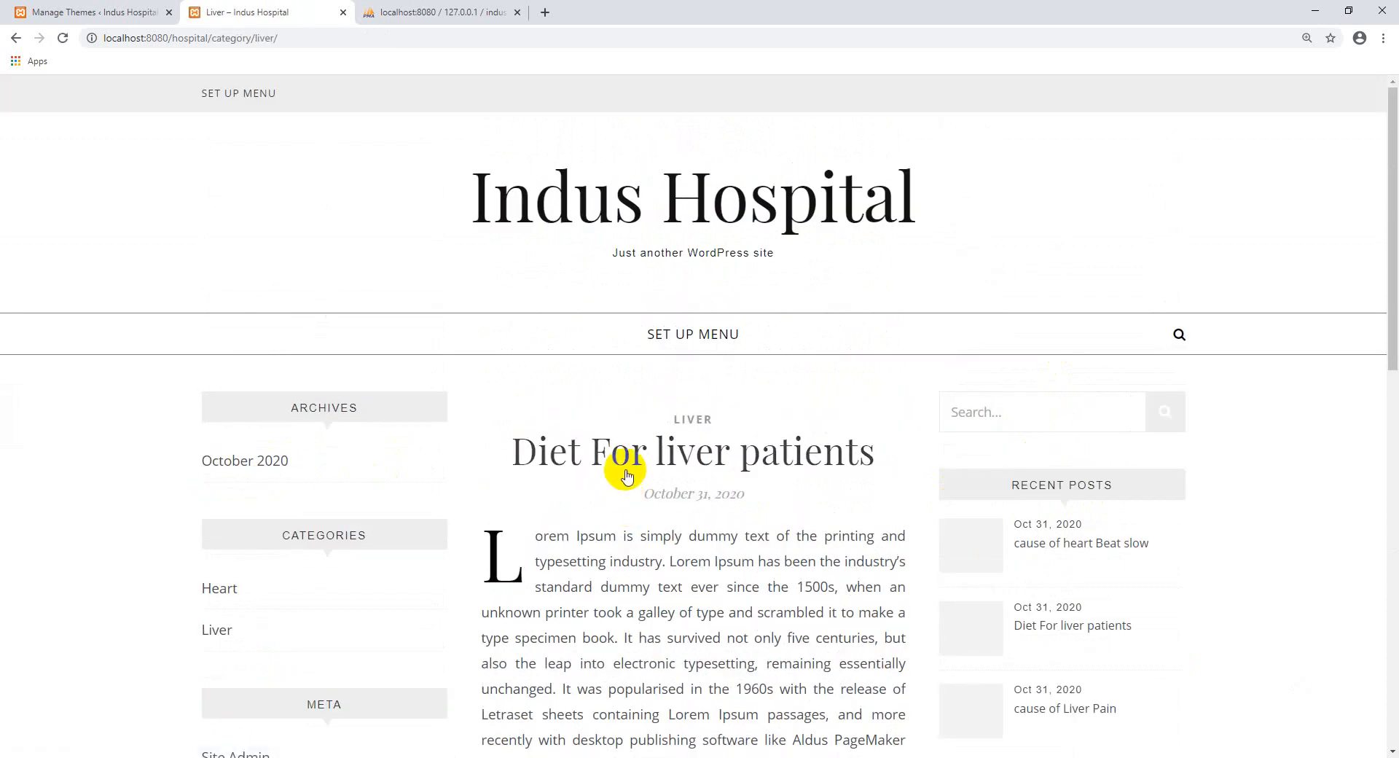
pyautogui.scroll(-1, 682, 430)
pyautogui.scroll(-10, 682, 430)
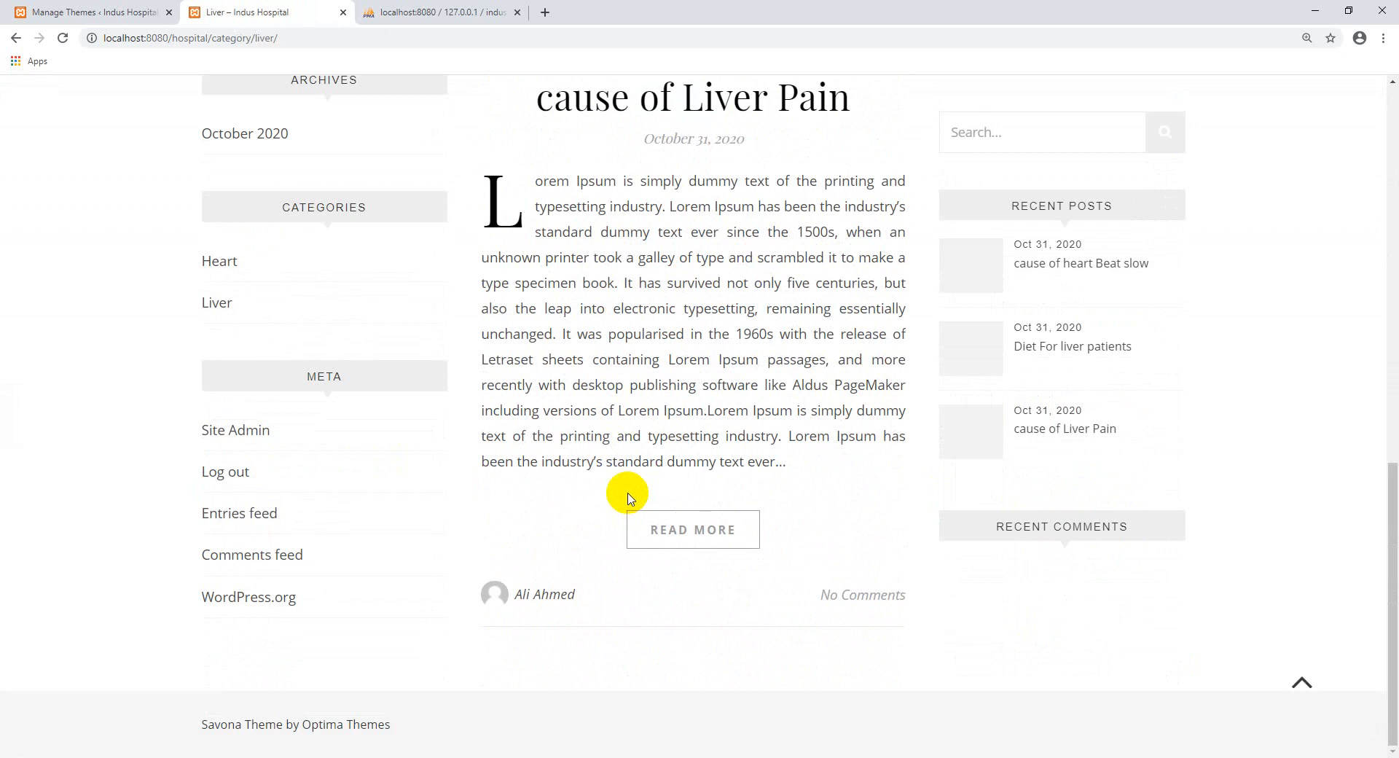
# Open the Heart category from the site's category list and look through its posts.
pyautogui.scroll(12, 630, 497)
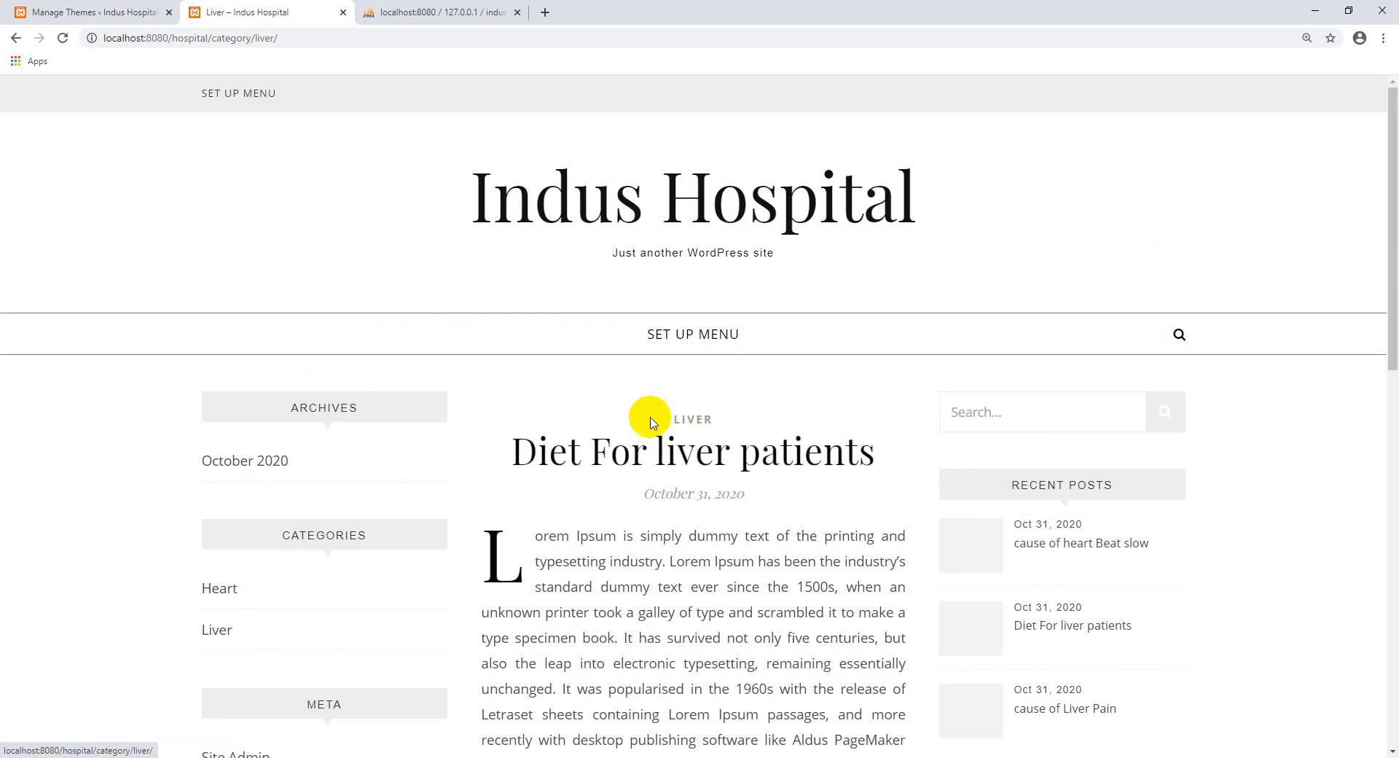
pyautogui.scroll(-2, 153, 510)
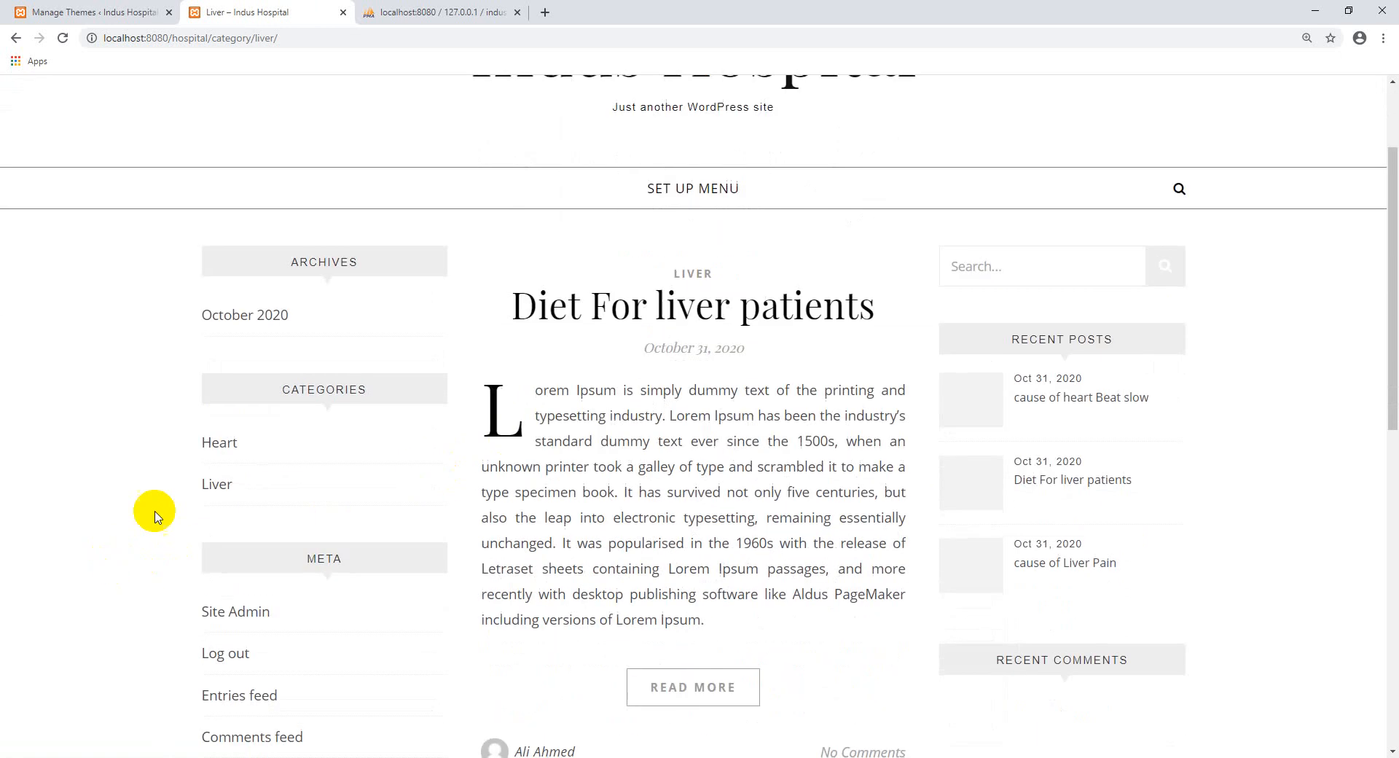
pyautogui.click(211, 446)
pyautogui.scroll(-4, 643, 372)
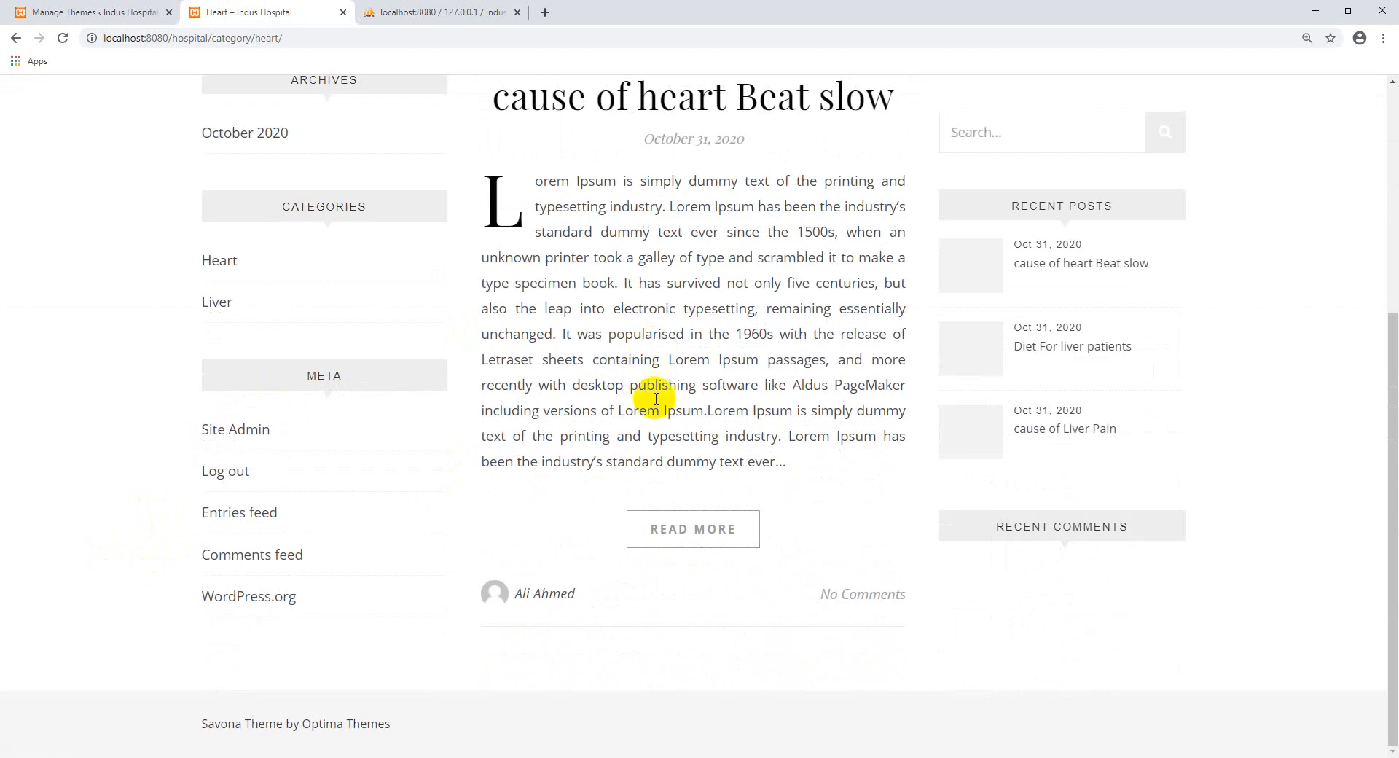
pyautogui.scroll(5, 594, 572)
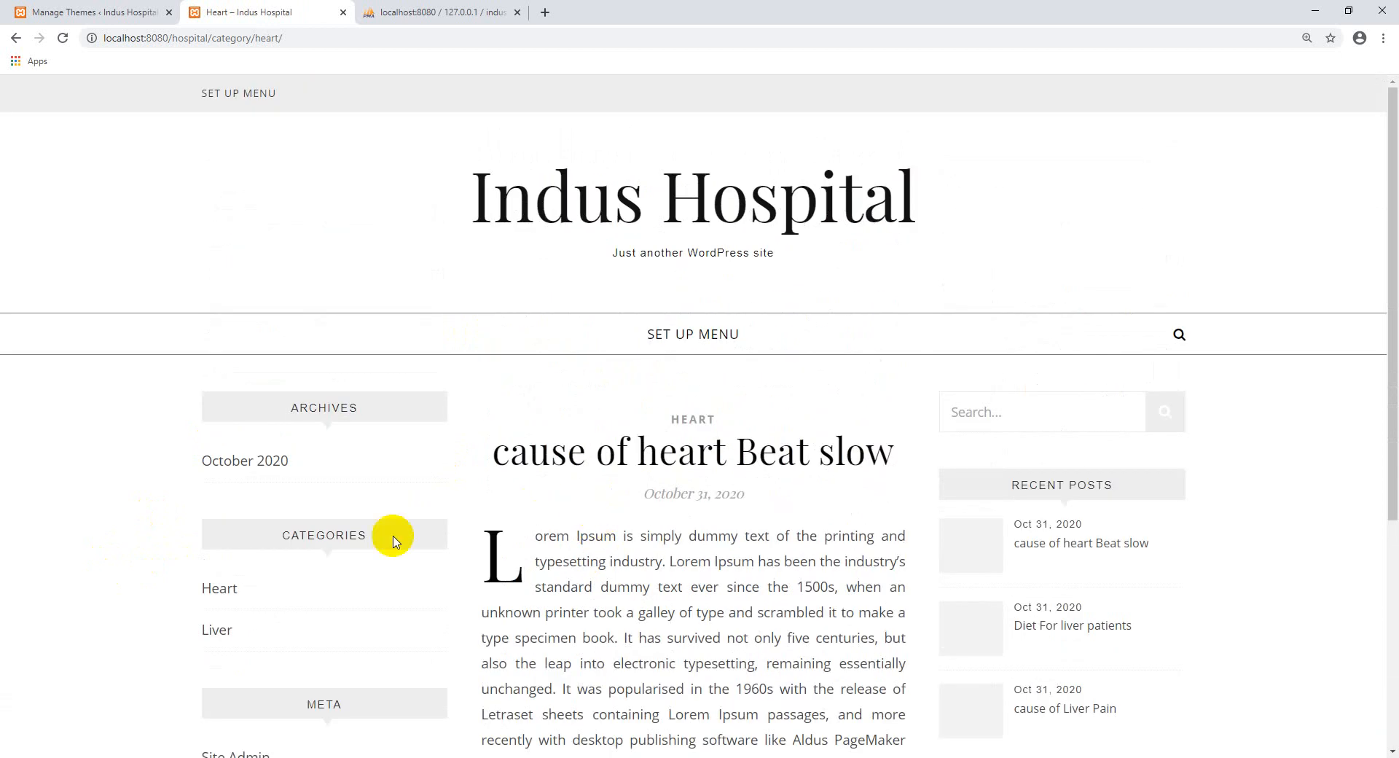
pyautogui.scroll(-5, 312, 470)
pyautogui.scroll(5, 343, 459)
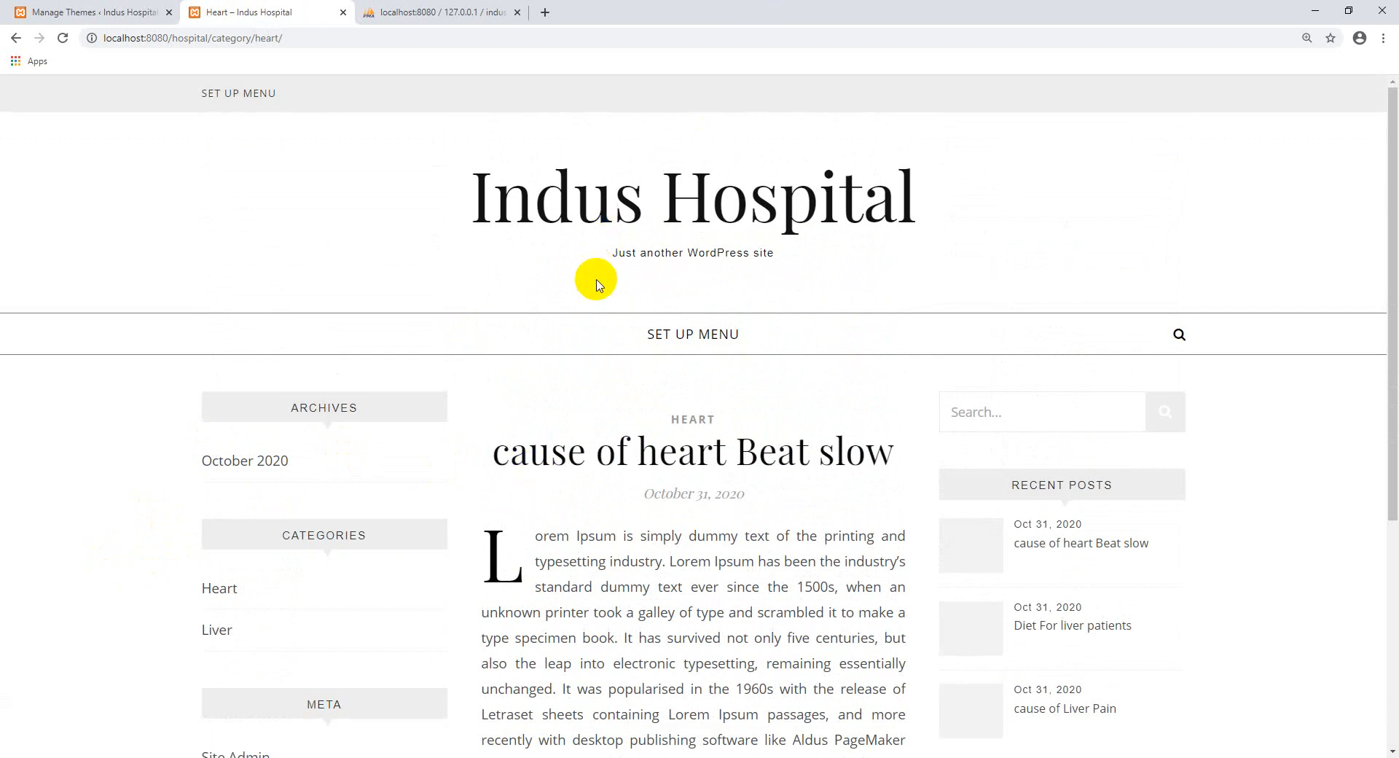
pyautogui.scroll(-5, 593, 277)
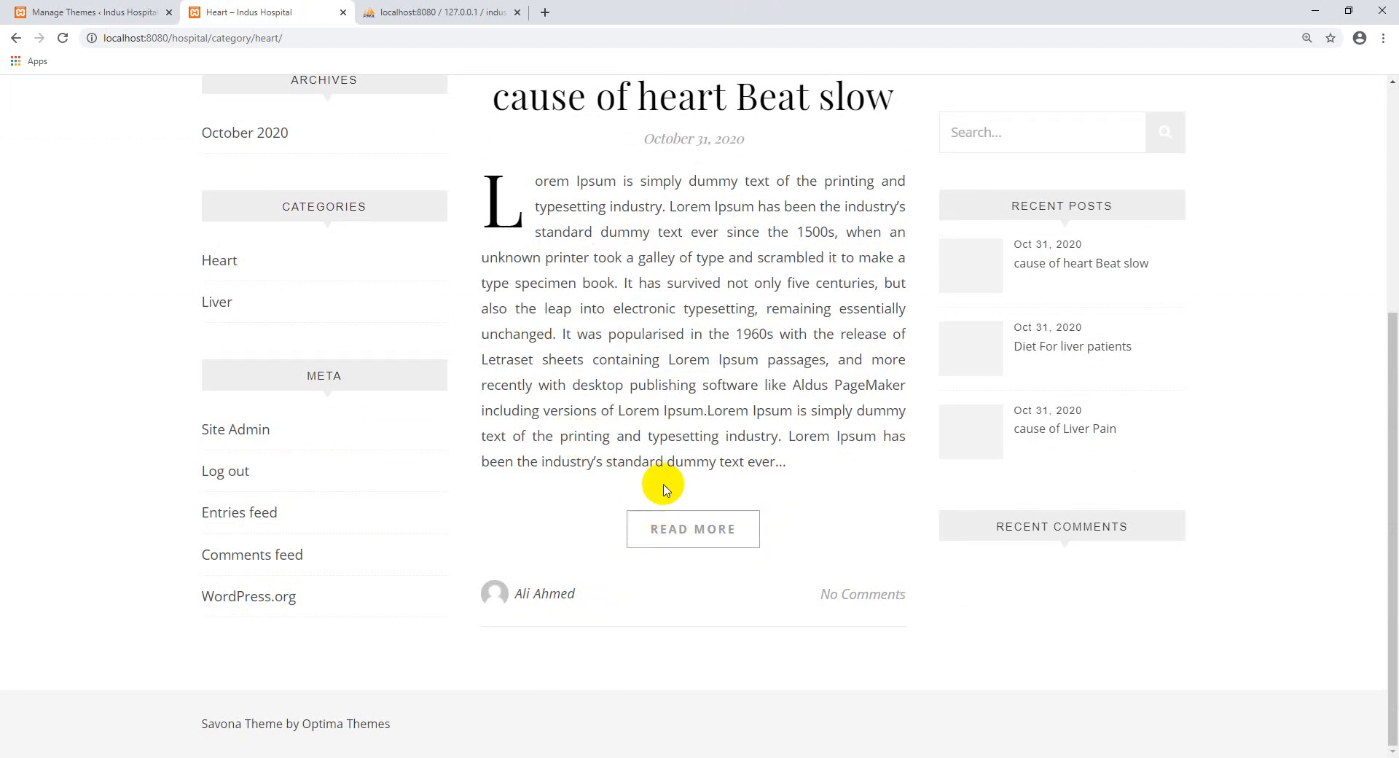
# Open the full "cause of heart Beat slow" post from the Heart category and check its tags, comment box and sidebars.
pyautogui.click(670, 550)
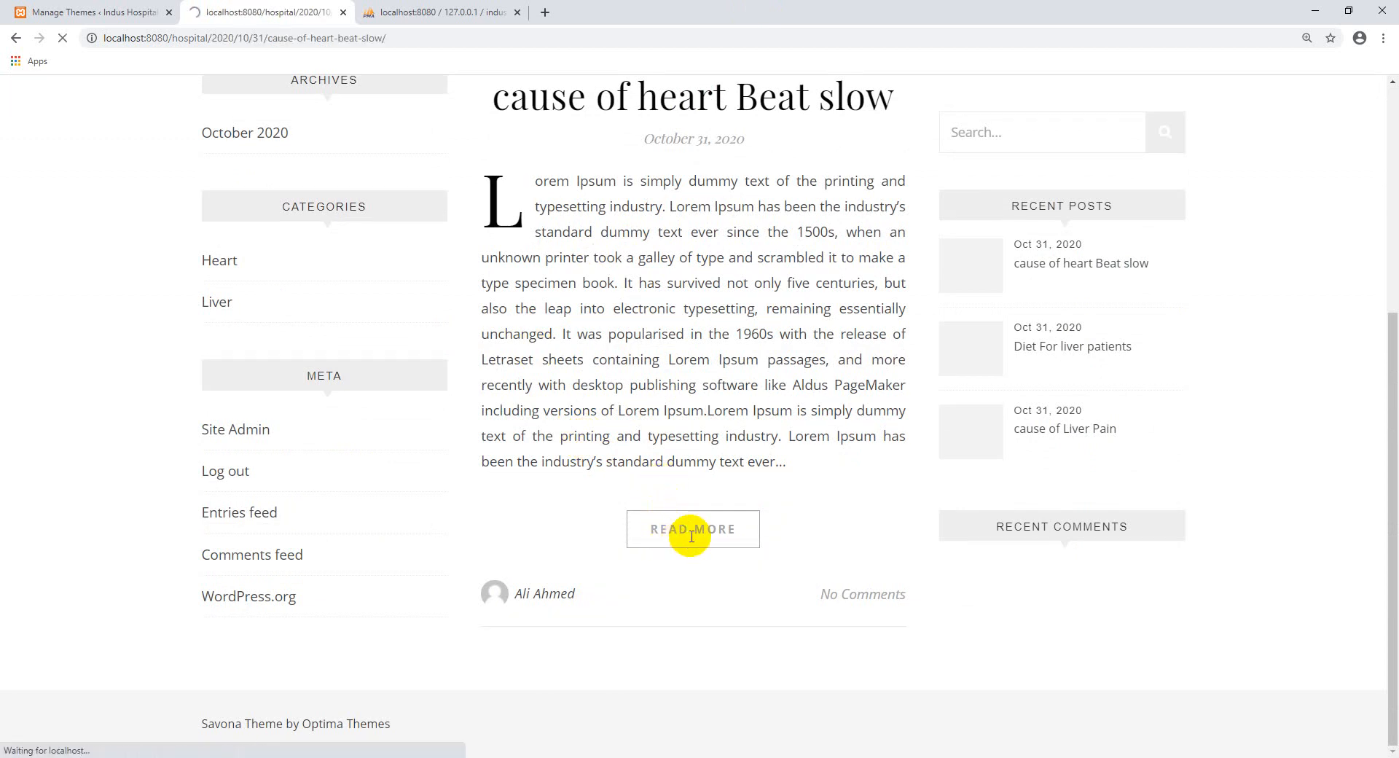
pyautogui.scroll(-15, 665, 343)
pyautogui.click(641, 459)
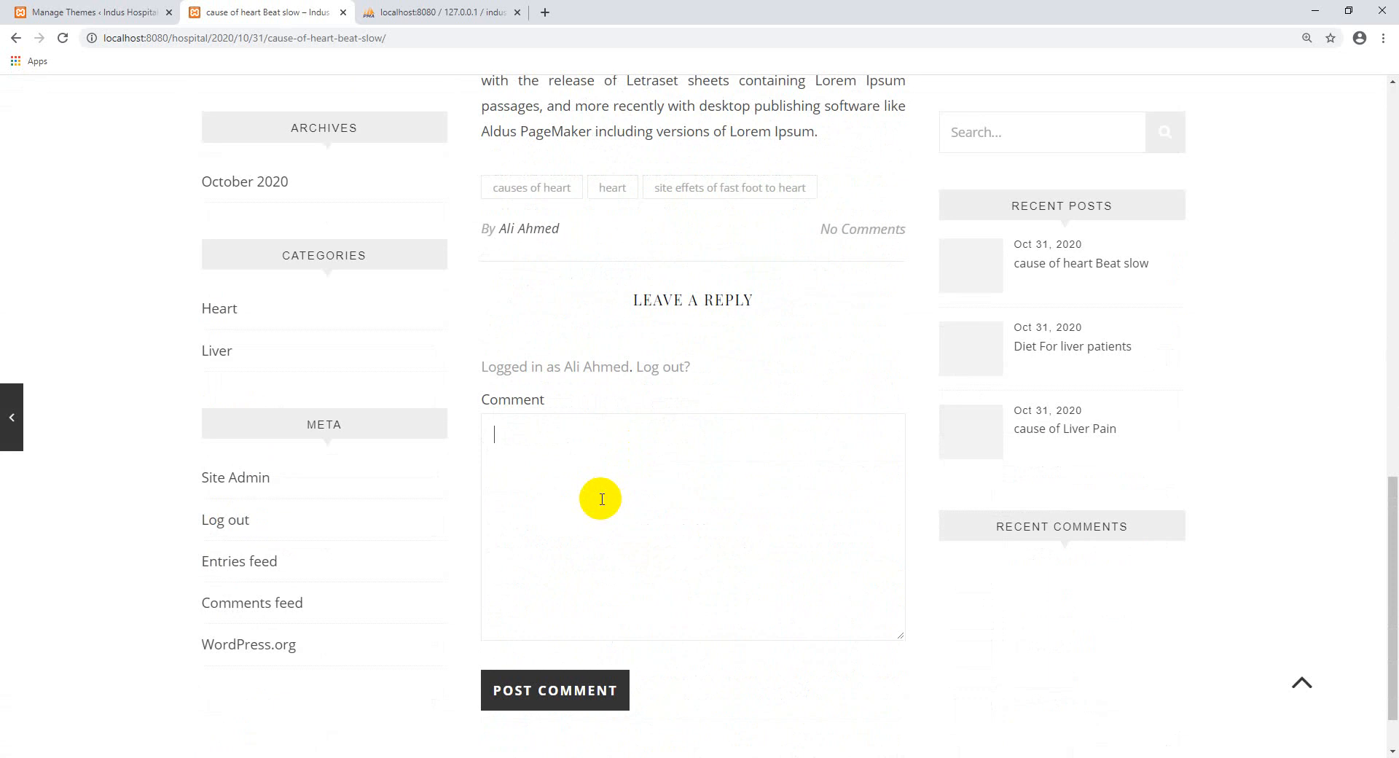
pyautogui.scroll(15, 415, 387)
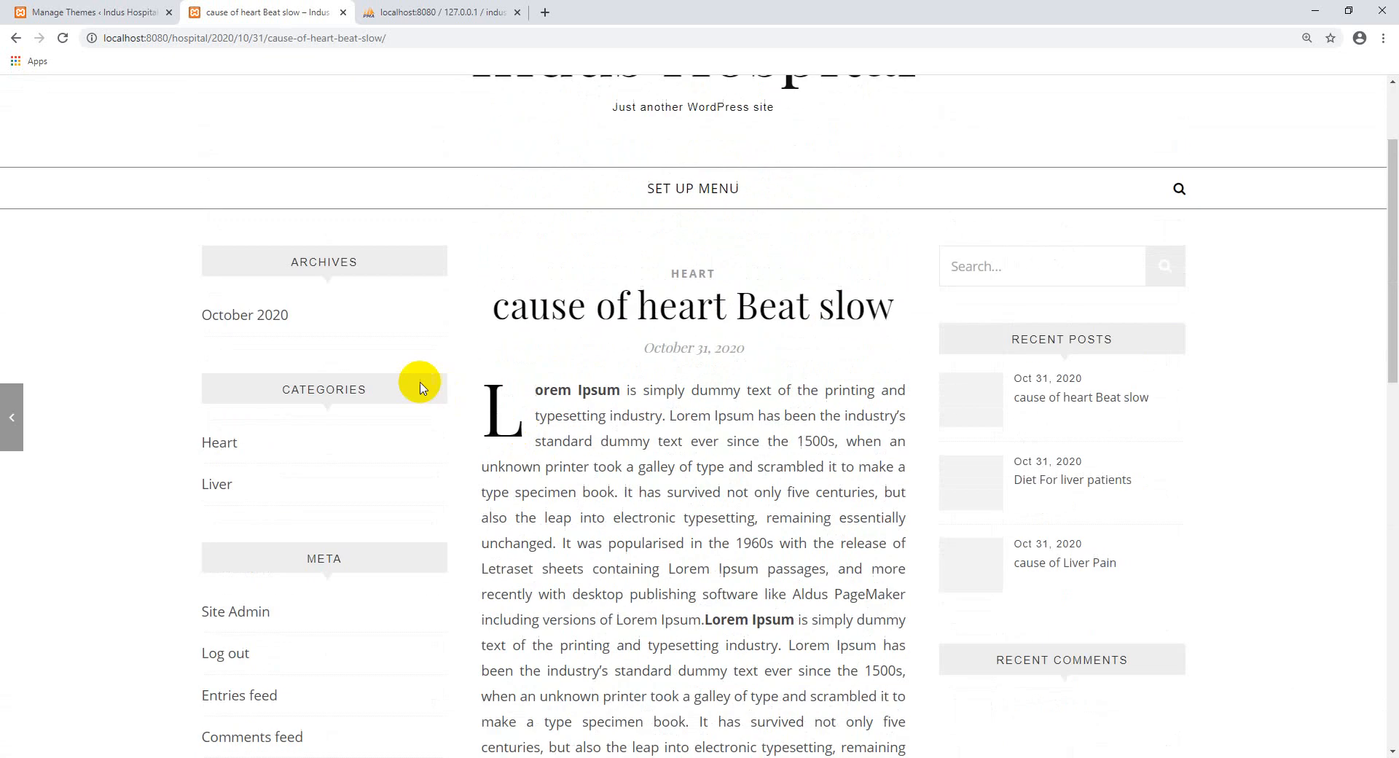
pyautogui.scroll(-3, 422, 406)
pyautogui.scroll(3, 1060, 503)
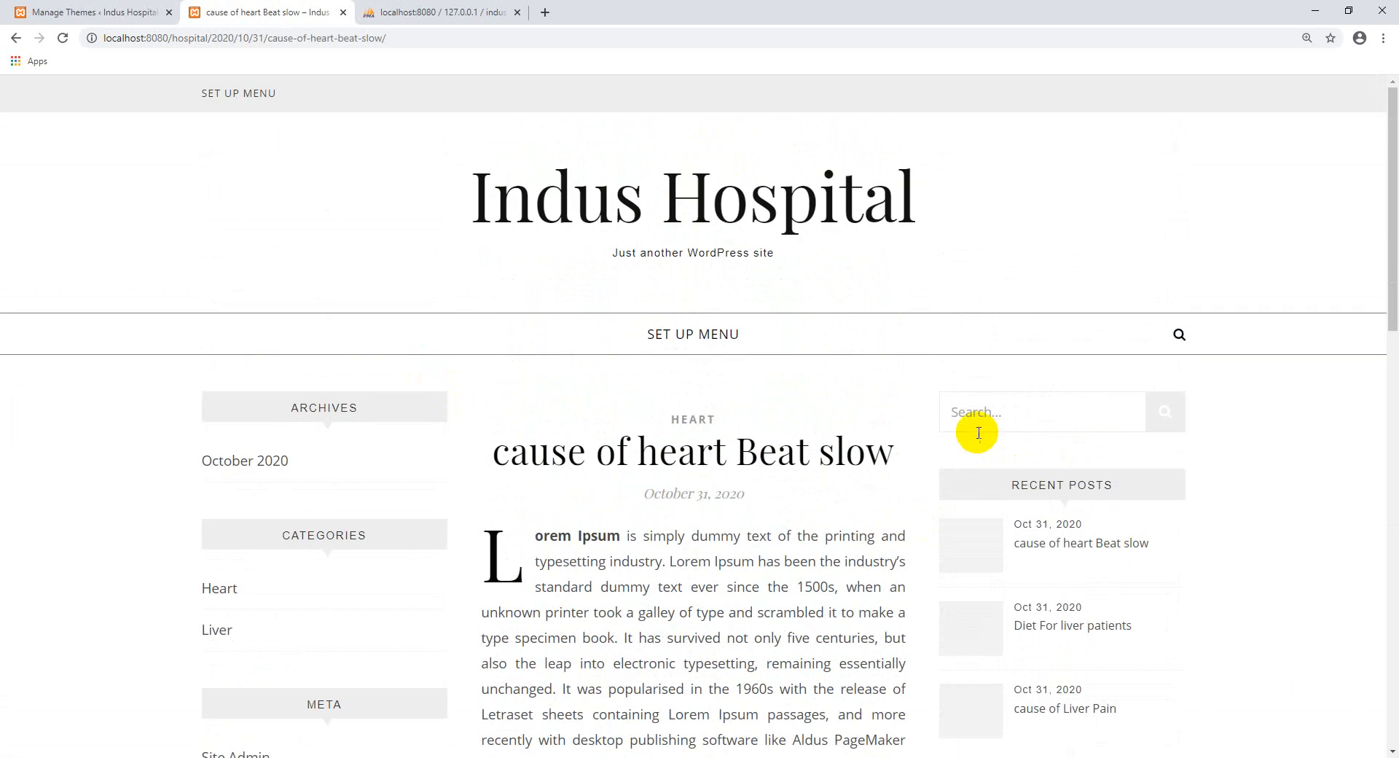
# Search the Indus Hospital site for "liver".
pyautogui.click(988, 412)
pyautogui.write('ca')
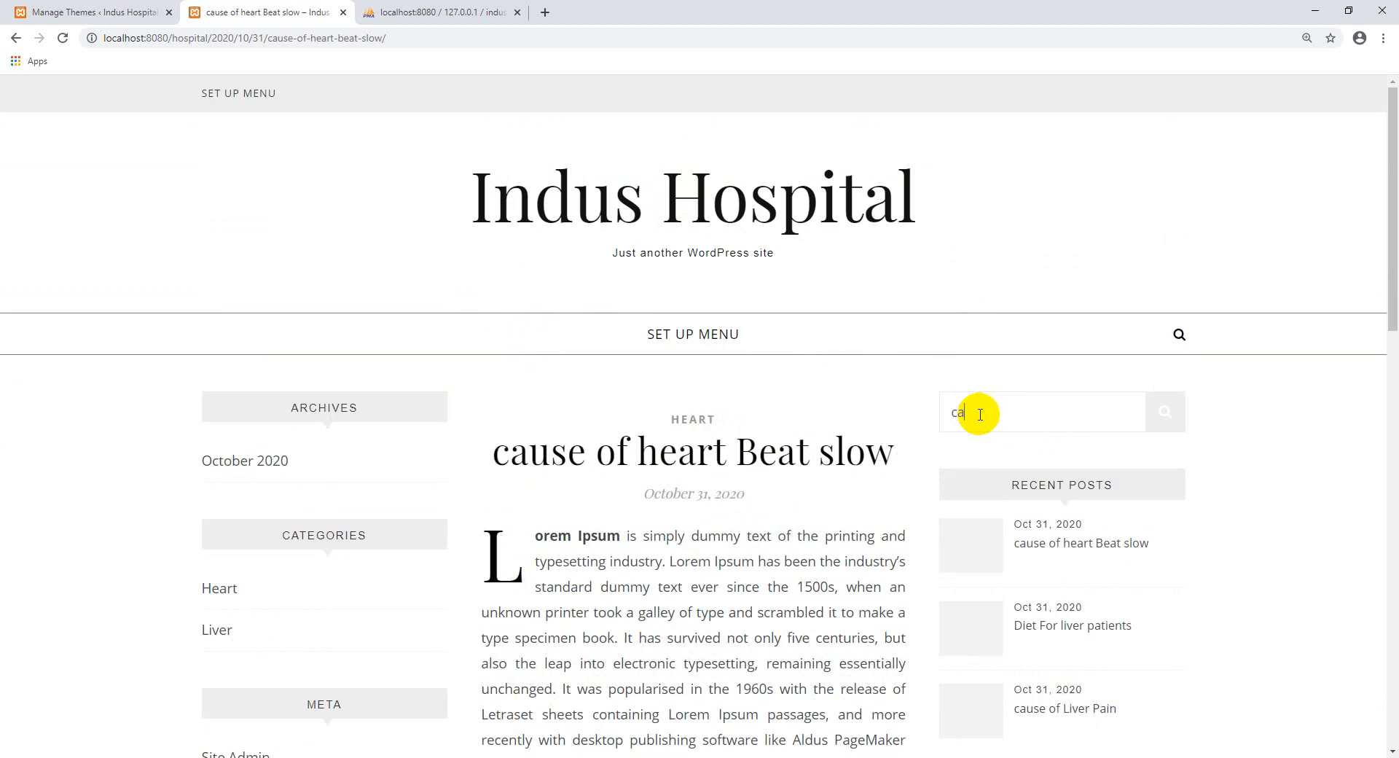
pyautogui.press('BackSpace')
pyautogui.press('BackSpace')
pyautogui.write('liver')
pyautogui.press('Return')
# Look through the posts listed in the search results for "liver".
pyautogui.scroll(-3, 972, 470)
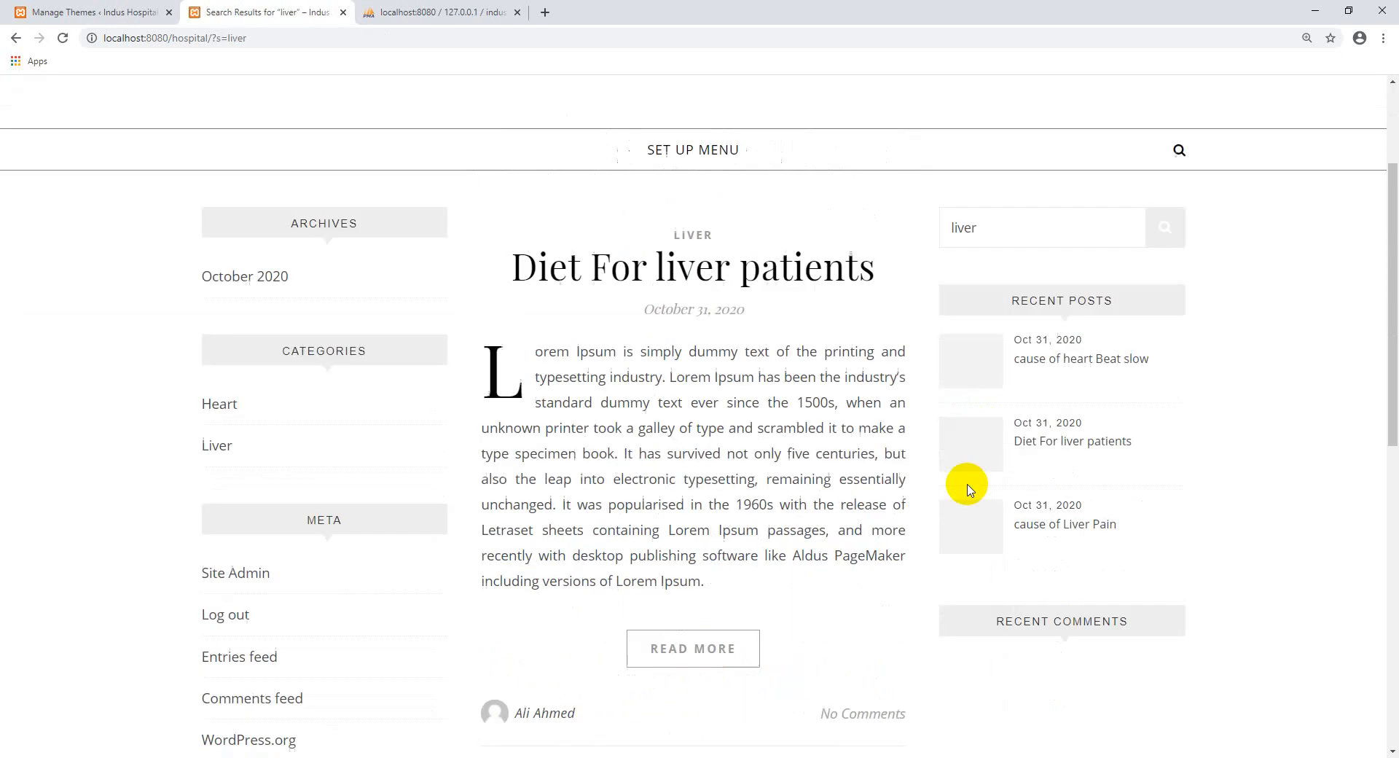
pyautogui.scroll(2, 1015, 437)
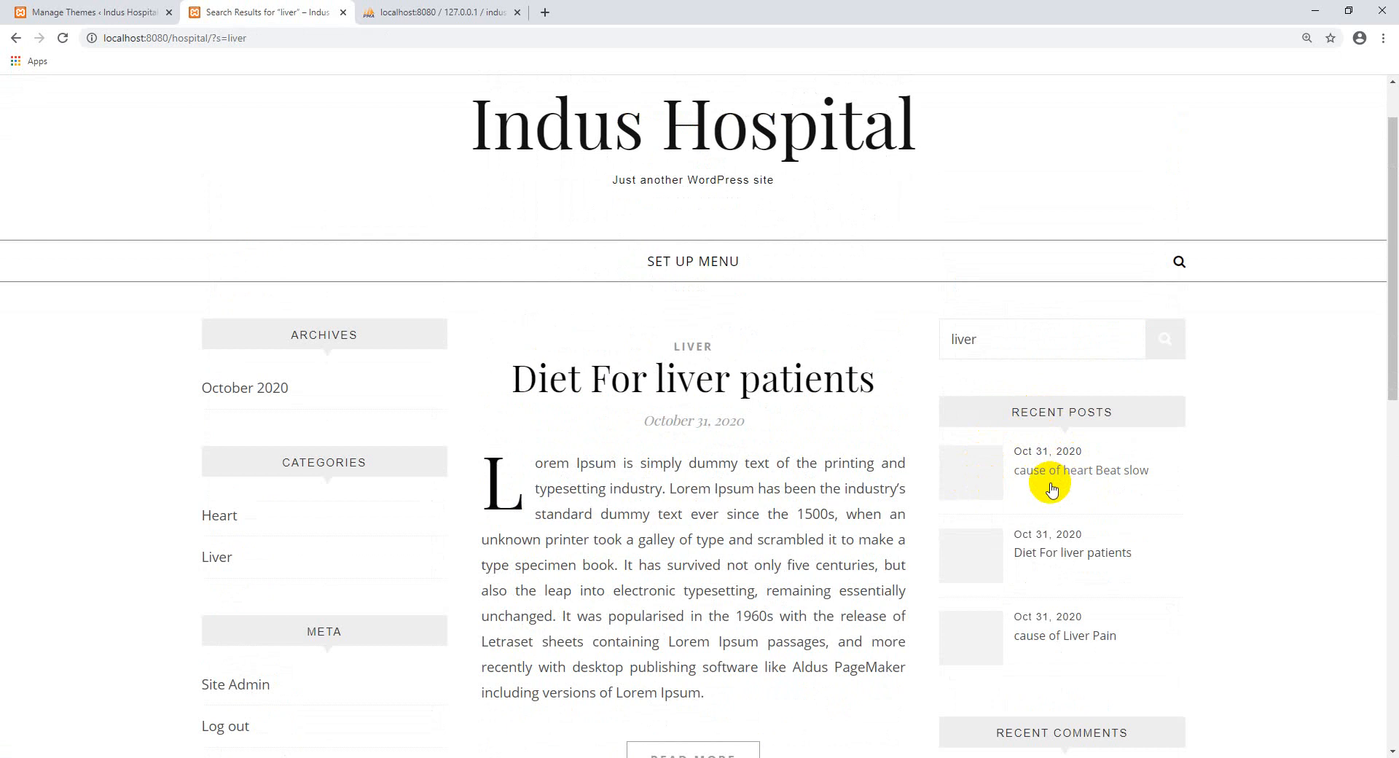
pyautogui.scroll(-4, 1034, 547)
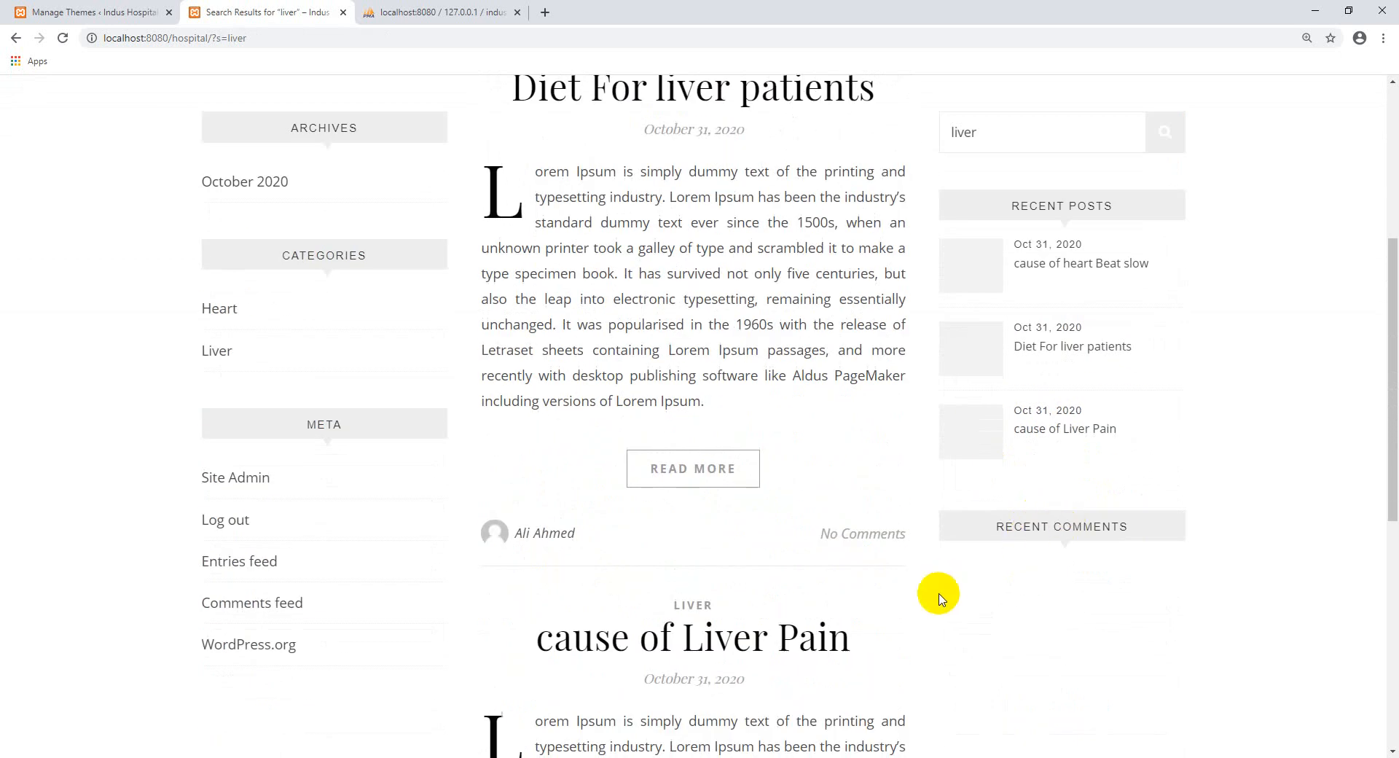
pyautogui.scroll(-7, 937, 593)
pyautogui.scroll(7, 1021, 165)
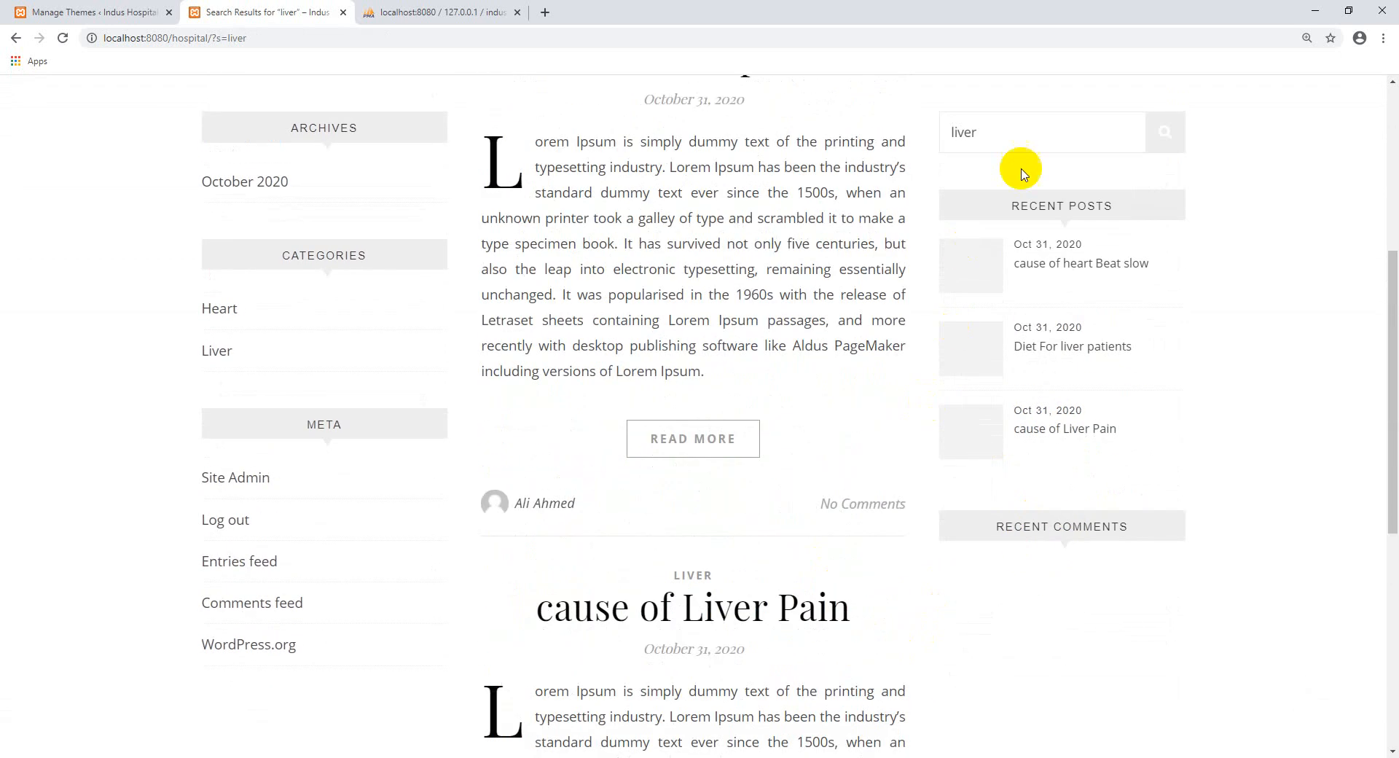
pyautogui.scroll(-7, 728, 537)
pyautogui.scroll(13, 725, 583)
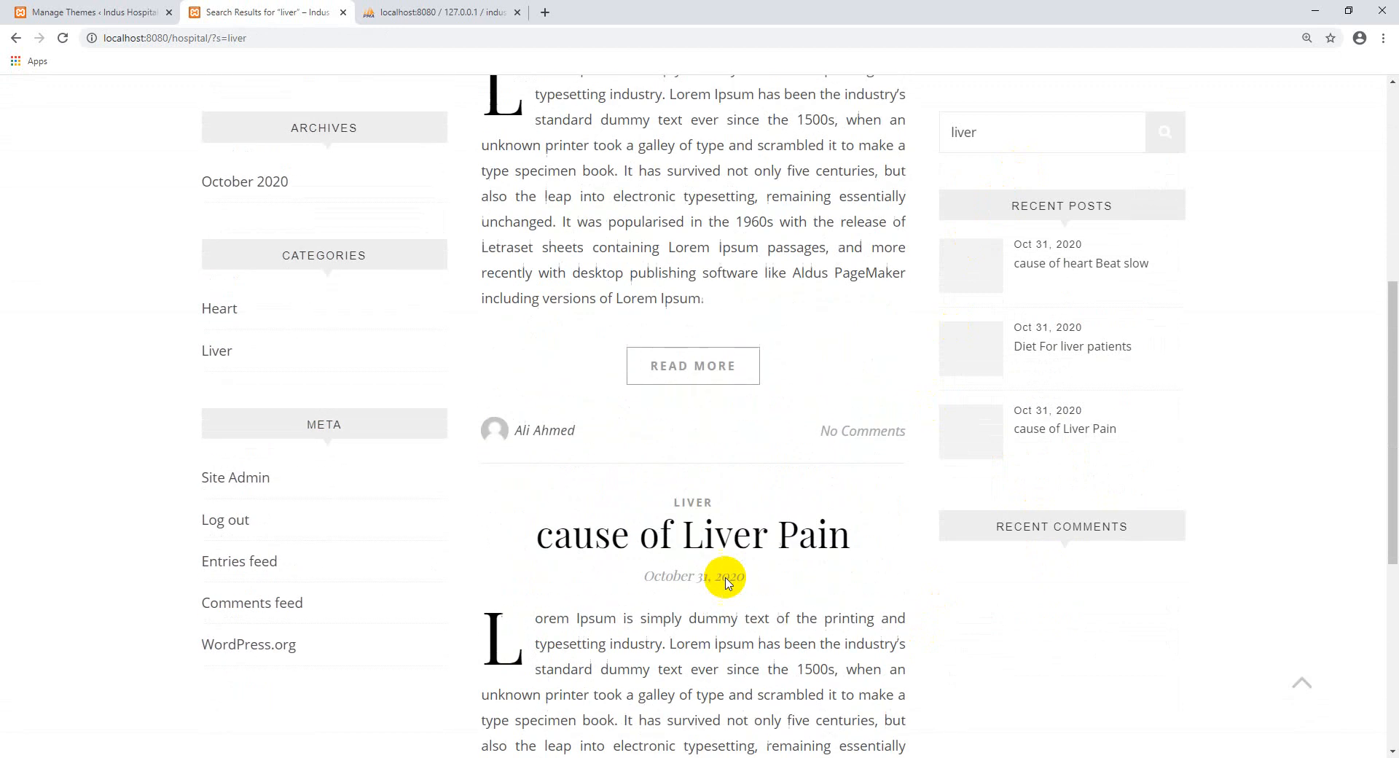
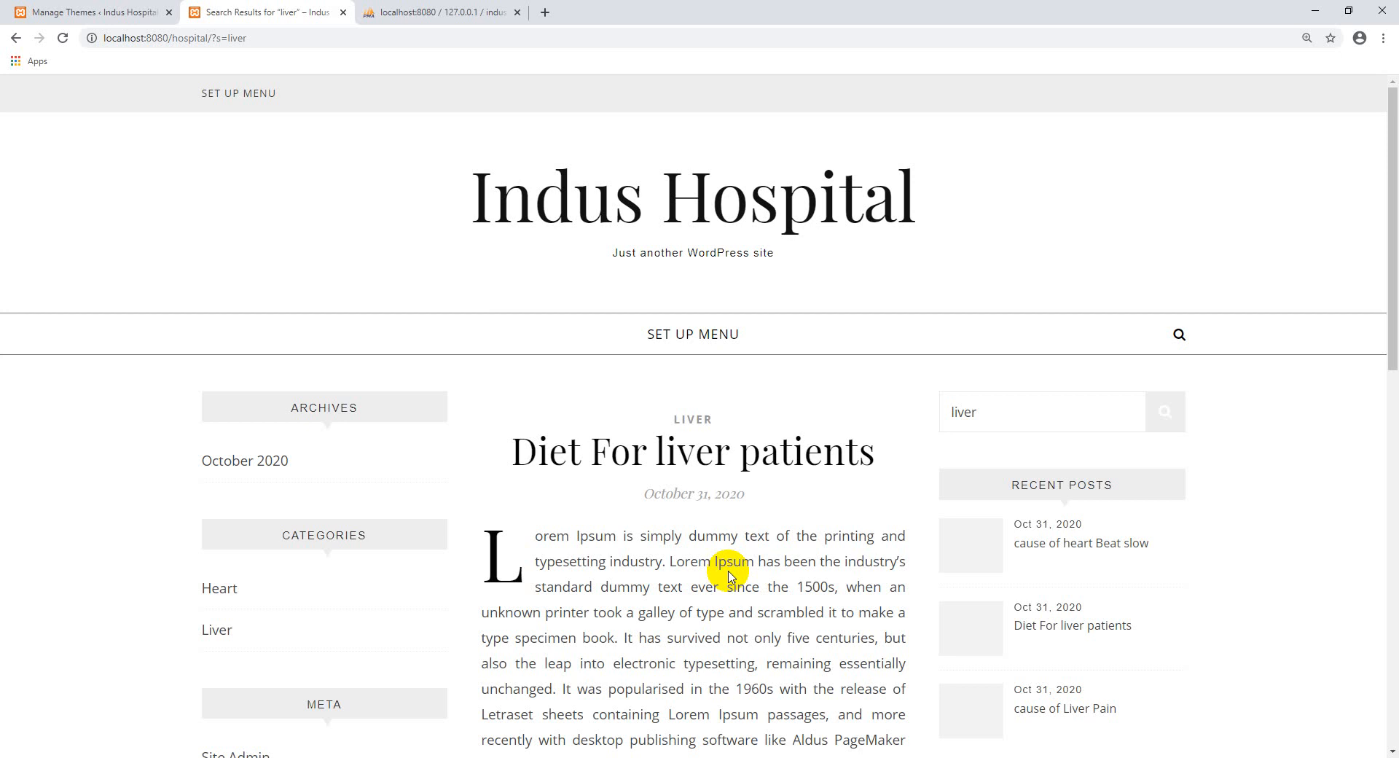
# View the "Diet For liver patients" post as a logged-out visitor and check the WordPress login page.
pyautogui.scroll(5, 646, 596)
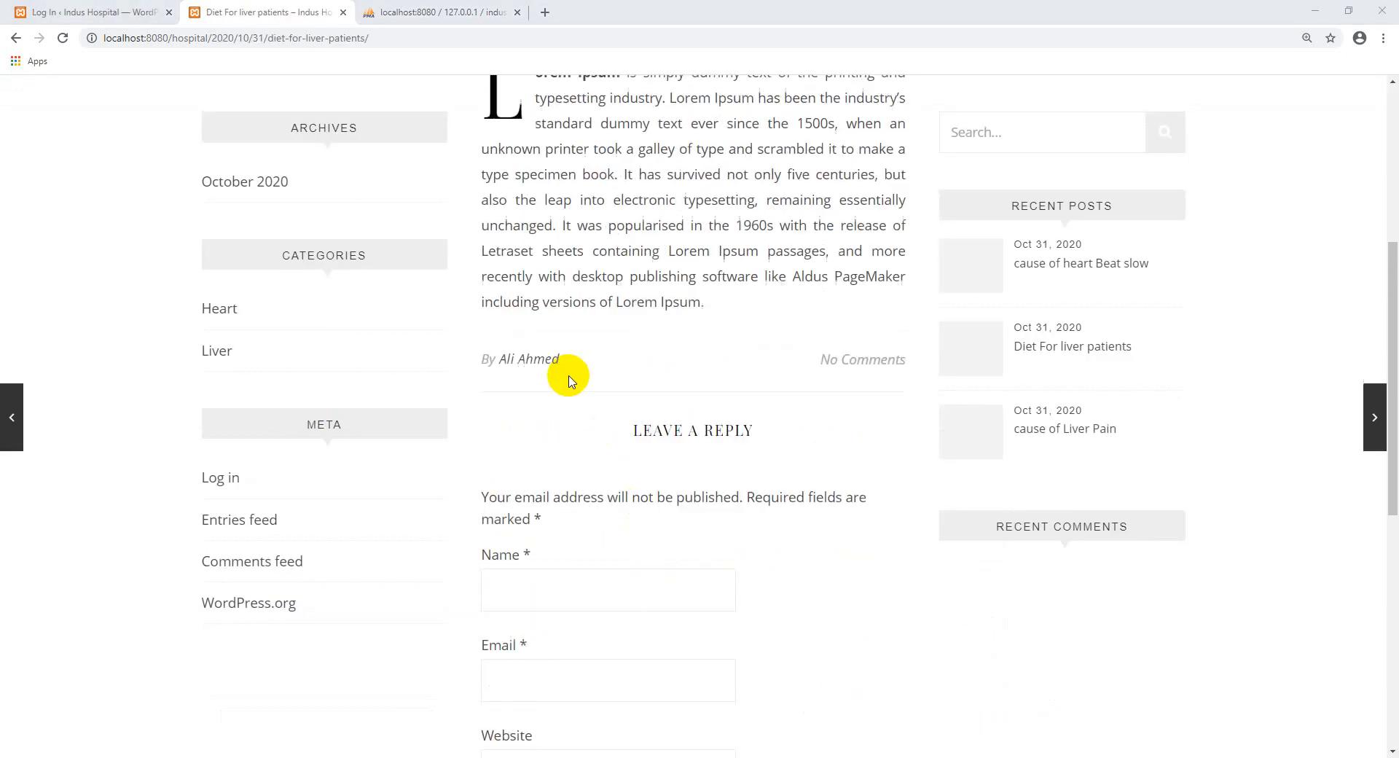
pyautogui.scroll(3, 569, 374)
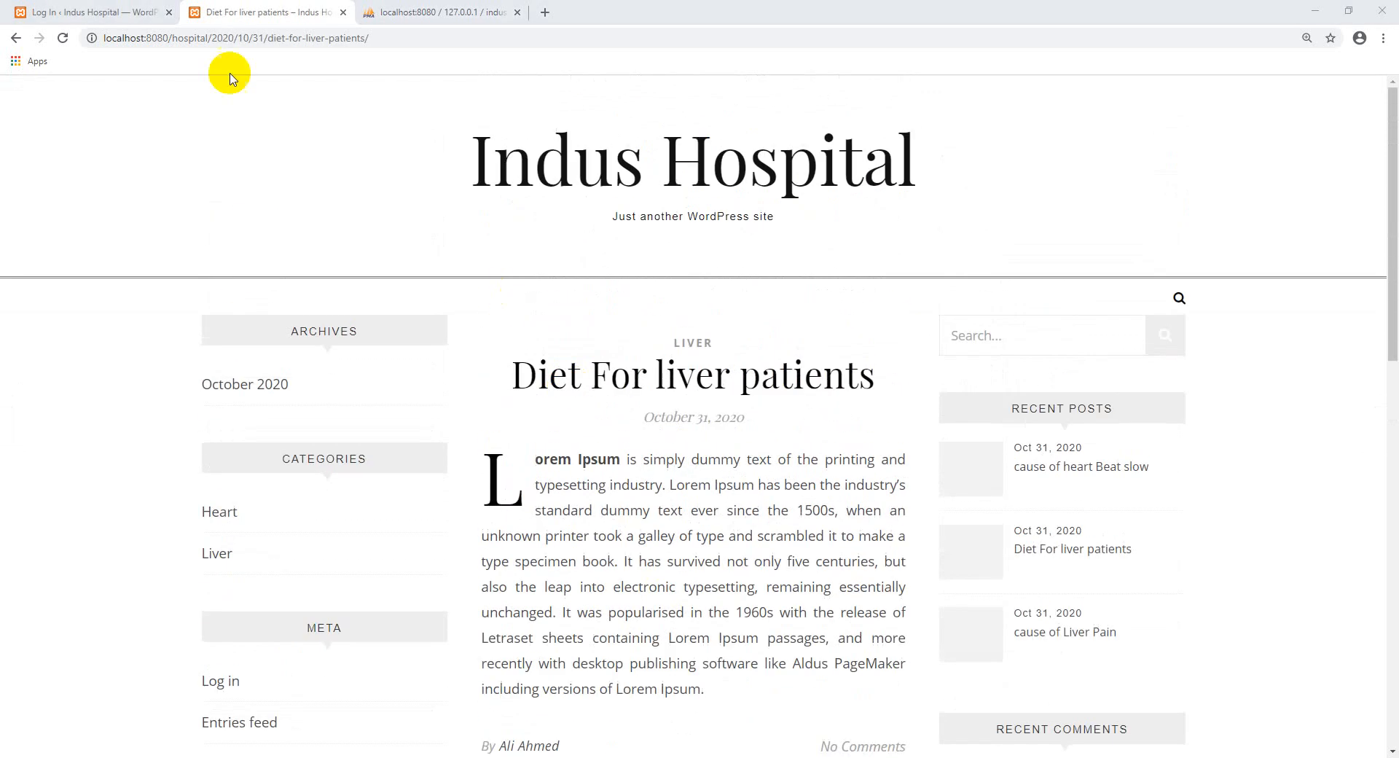
pyautogui.click(51, 11)
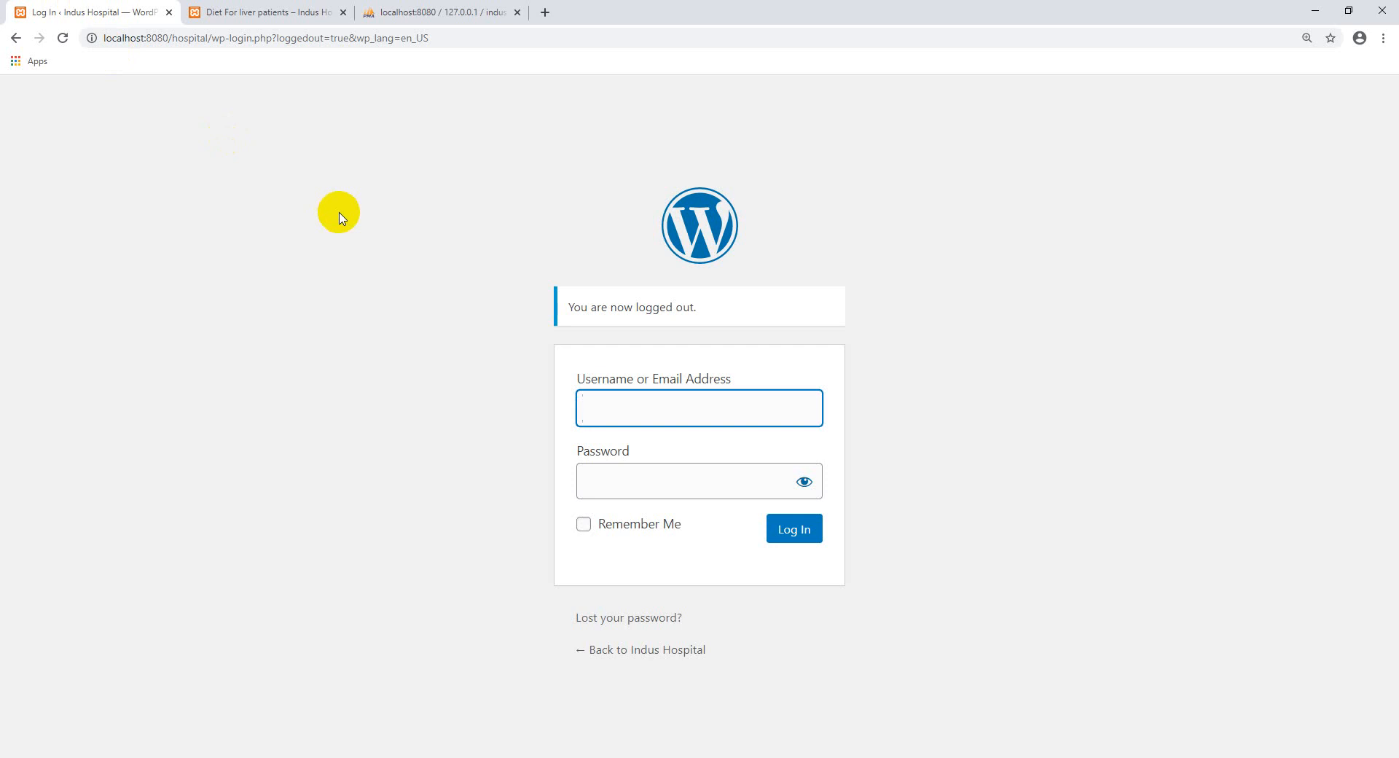
pyautogui.click(295, 11)
# Examine the visitor reply form under the "Diet For liver patients" post, including its Name, Email, Website and Comment fields.
pyautogui.scroll(-4, 636, 489)
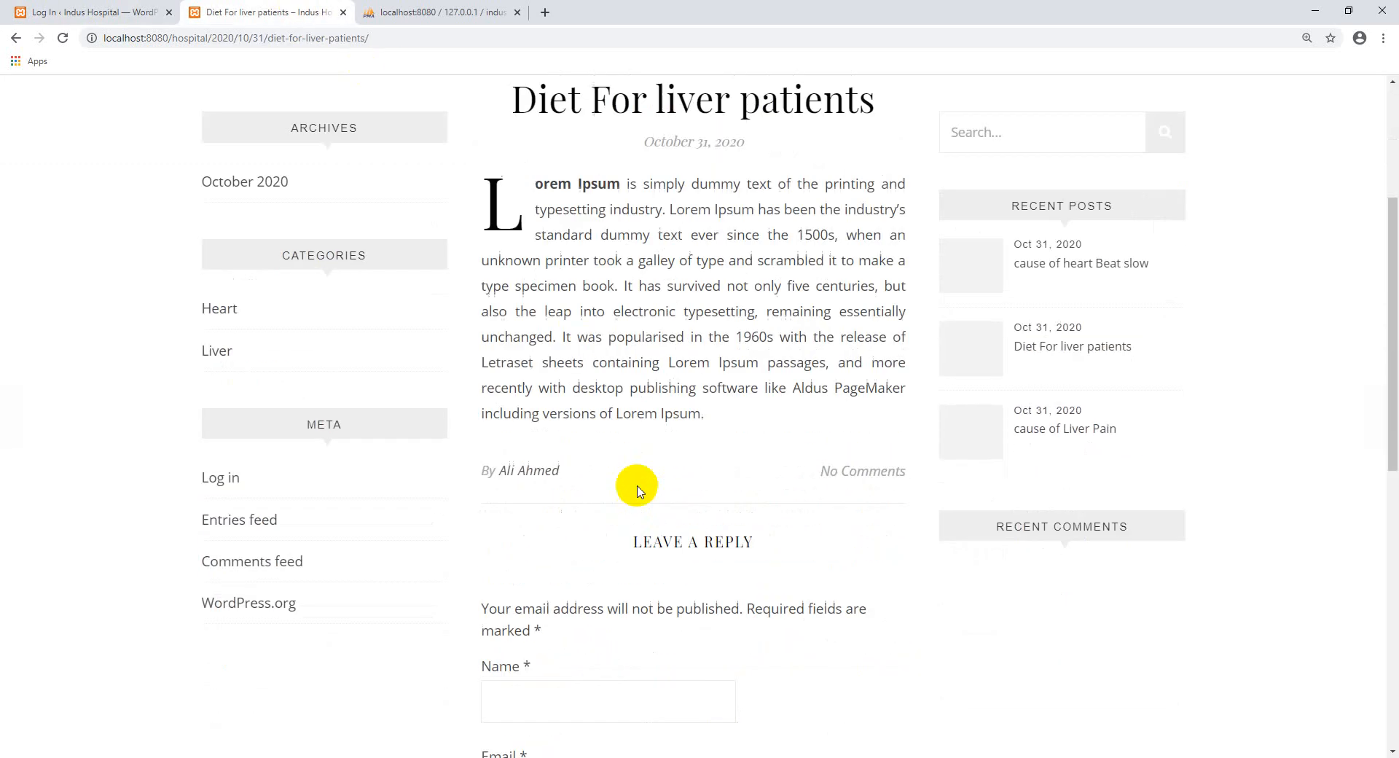
pyautogui.scroll(-3, 637, 489)
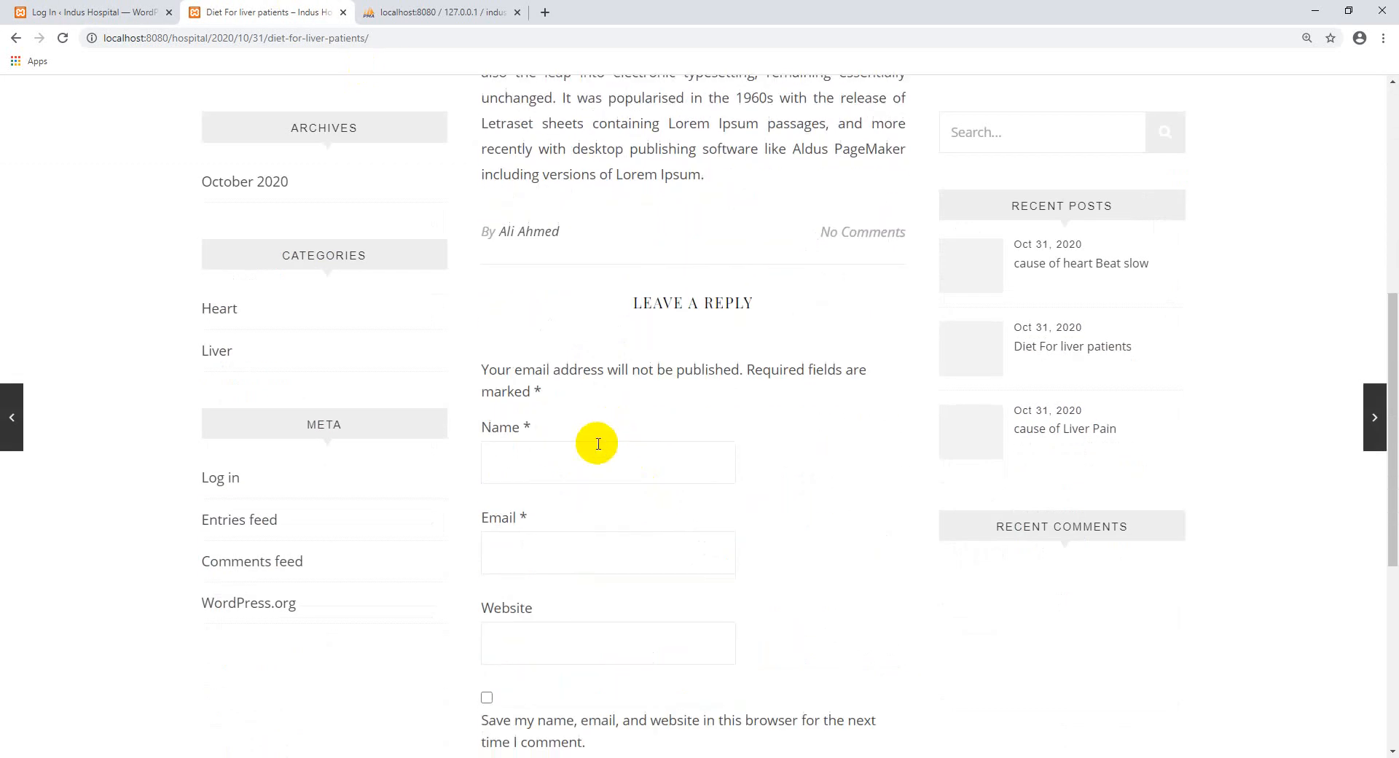
pyautogui.scroll(-3, 598, 444)
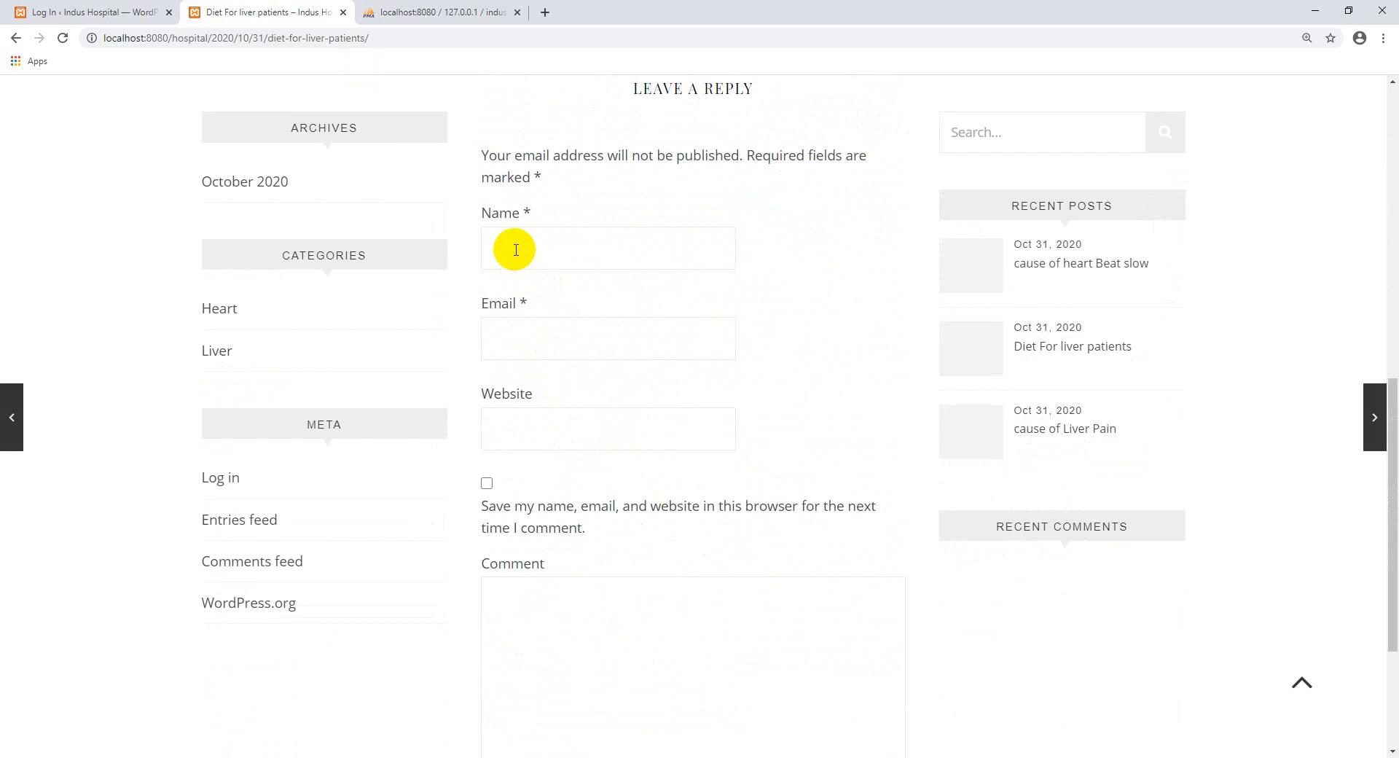
pyautogui.click(506, 349)
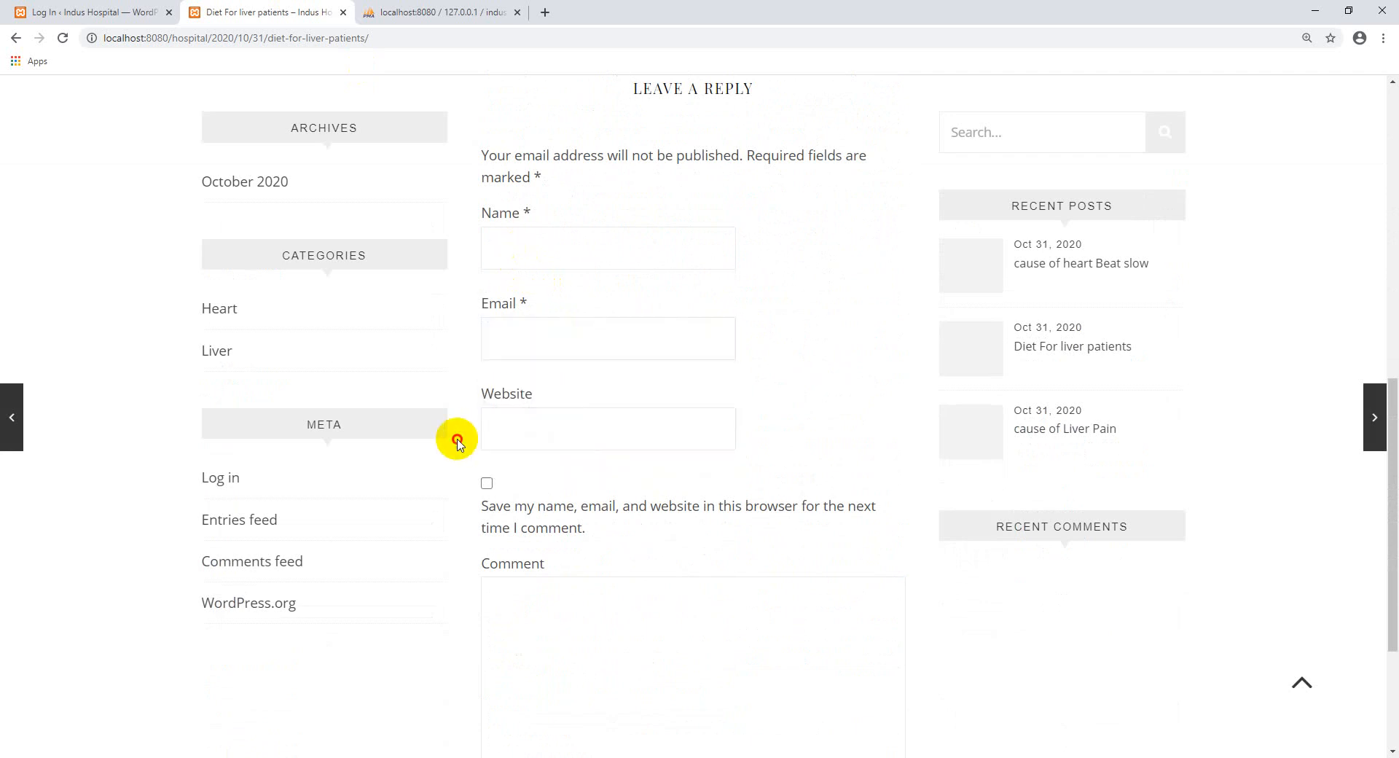
pyautogui.click(493, 412)
pyautogui.click(503, 584)
pyautogui.scroll(-3, 537, 483)
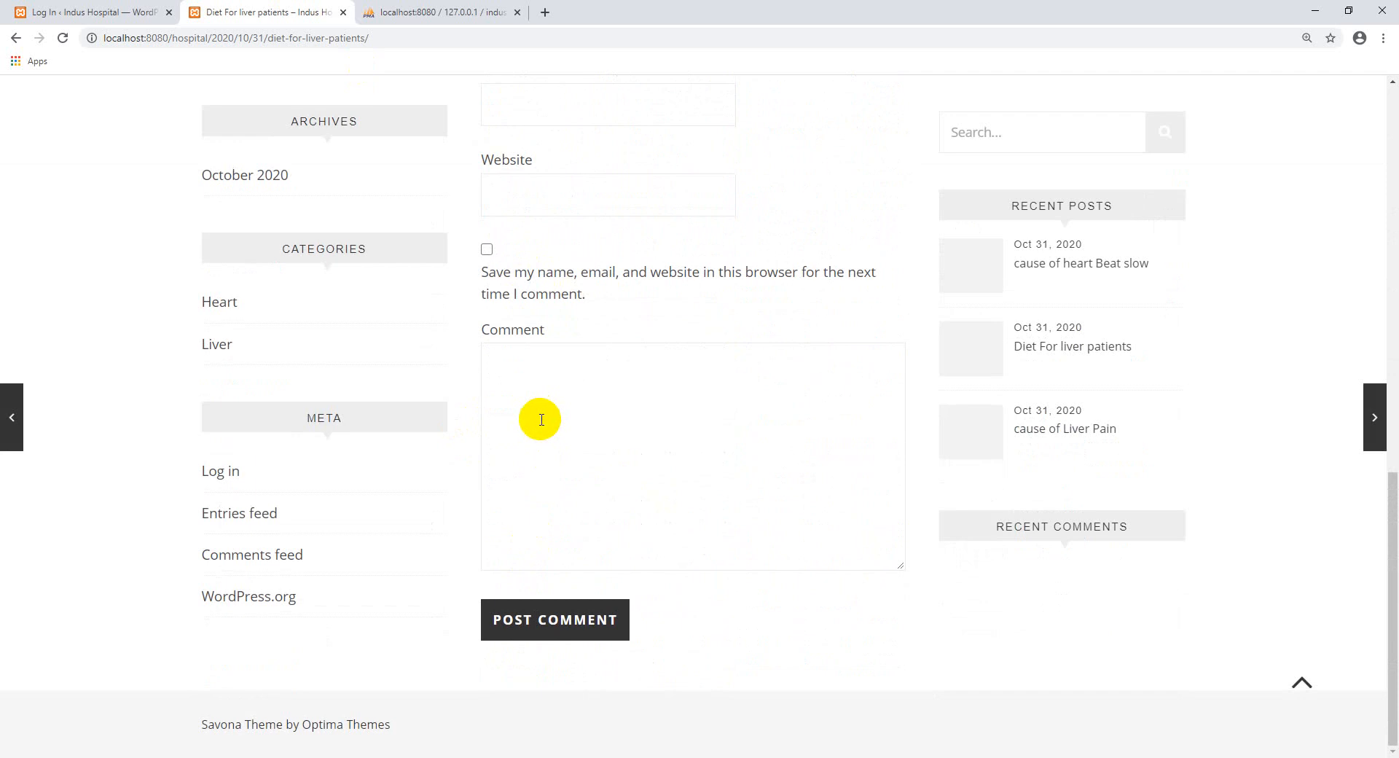
pyautogui.scroll(4, 614, 507)
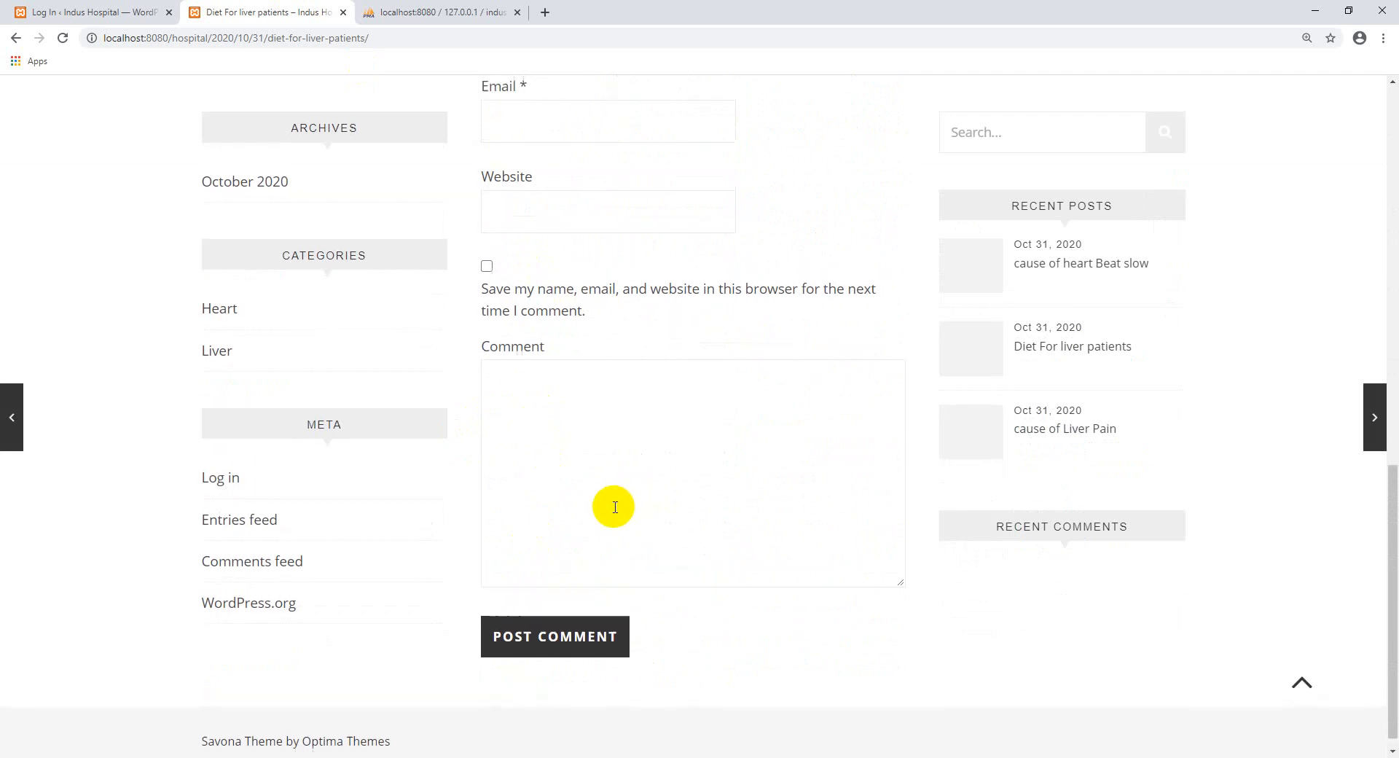
# Enter the commenter's name and e-mail in the reply form and enable saving these details for the next comment.
pyautogui.click(560, 316)
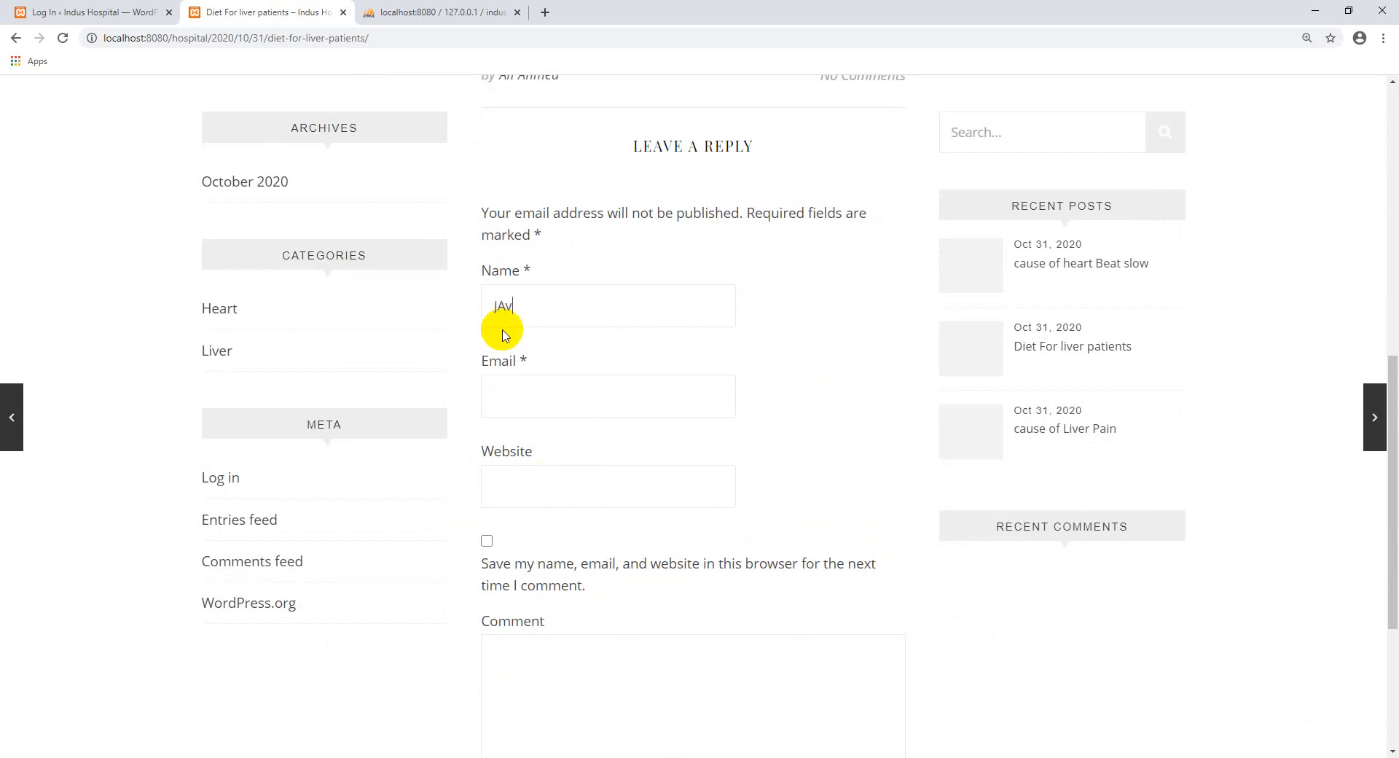
pyautogui.click(525, 405)
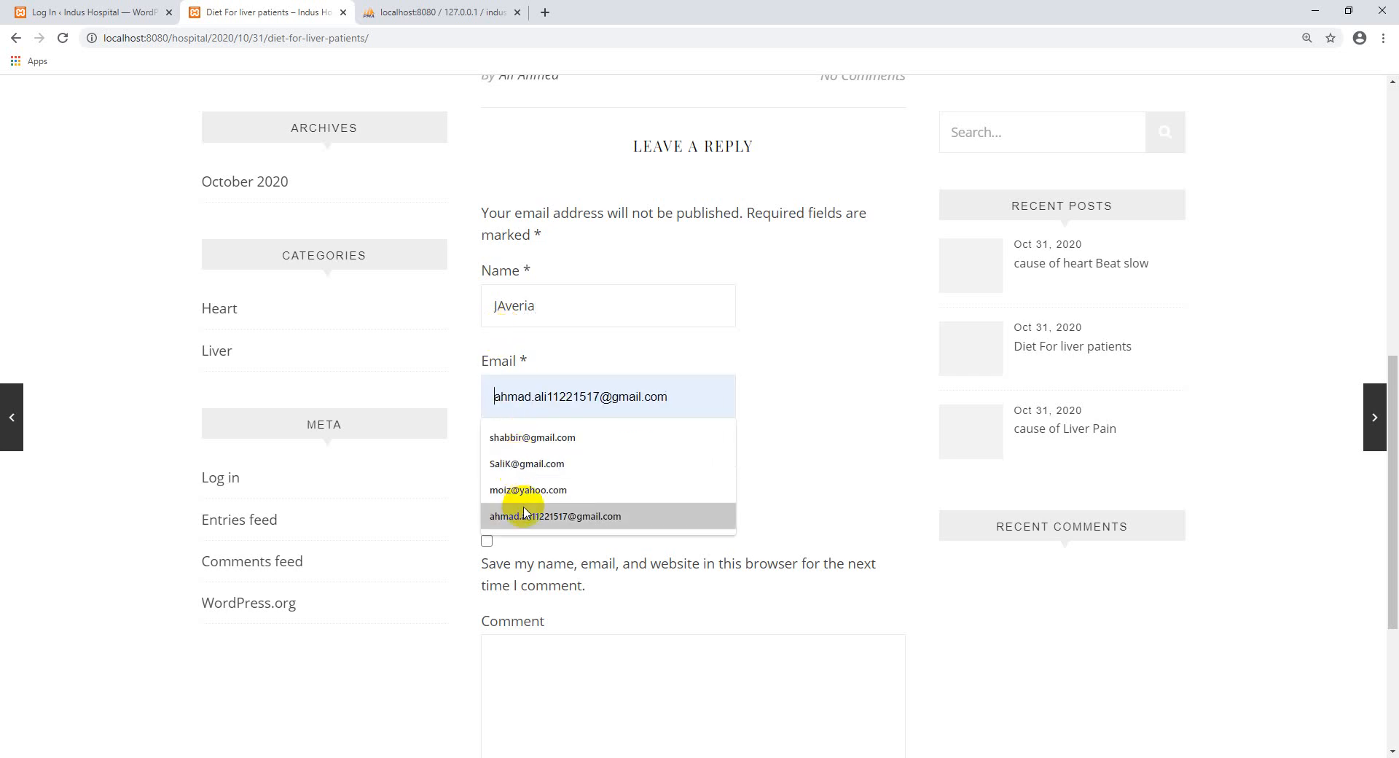
pyautogui.click(523, 450)
pyautogui.moveTo(552, 308); pyautogui.dragTo(472, 301)
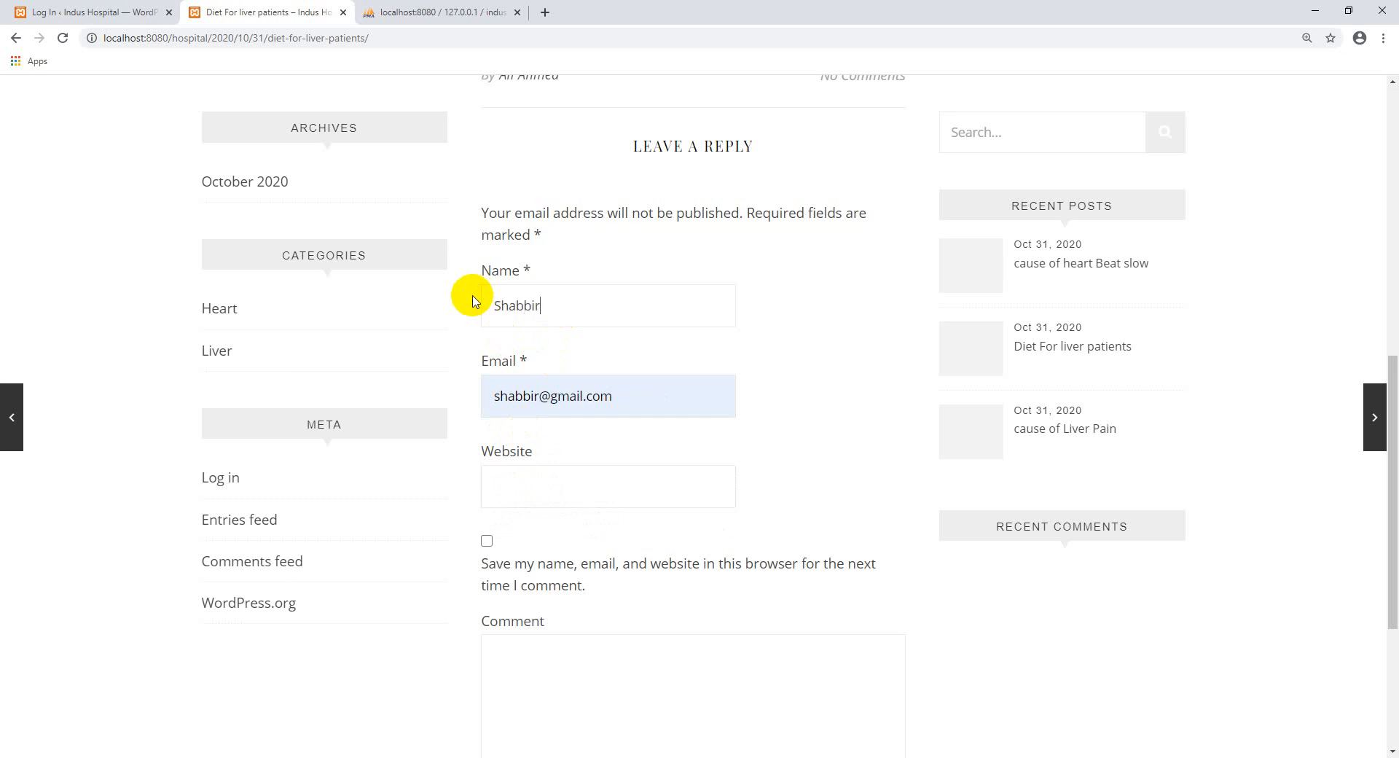
pyautogui.click(536, 493)
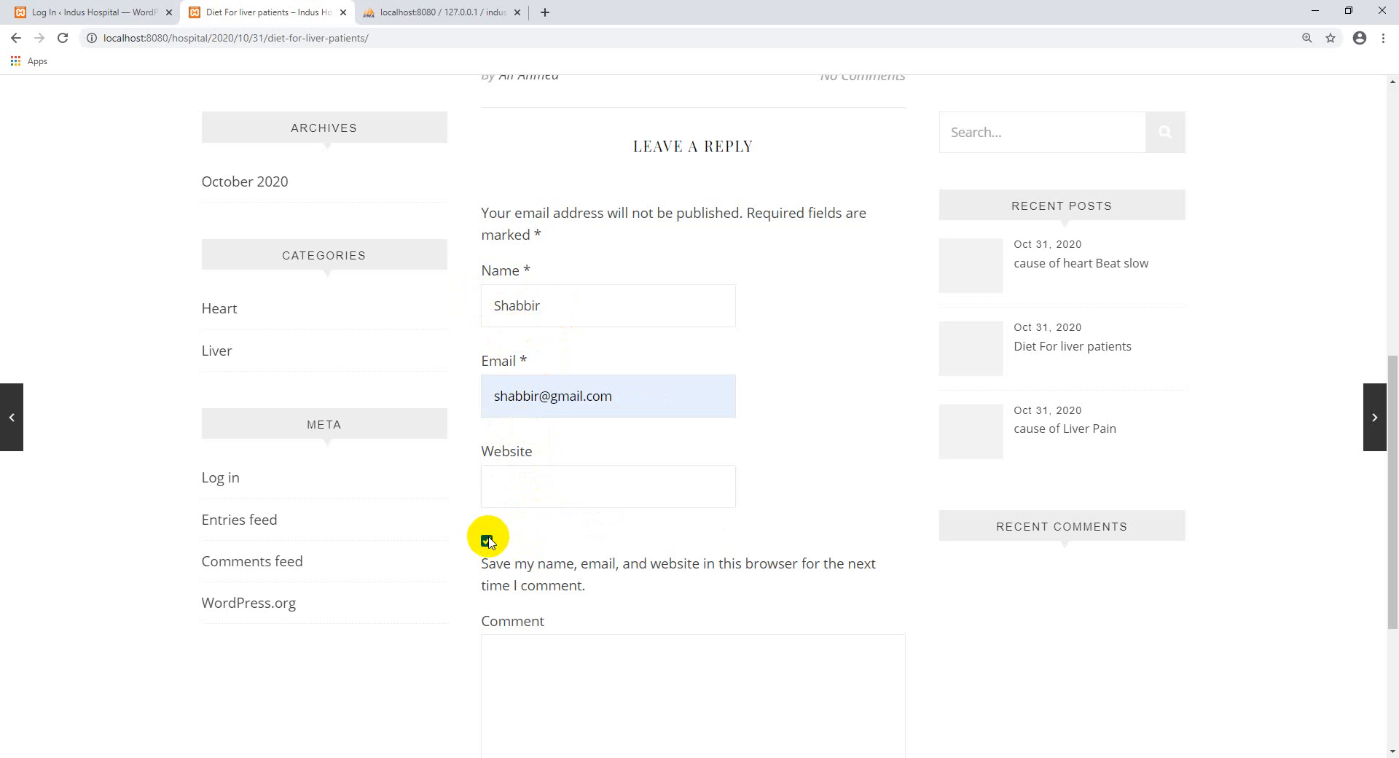
# Write the comment "this is absolutely right", post it on the liver diet post and view the submitted comment.
pyautogui.scroll(-4, 587, 509)
pyautogui.click(553, 399)
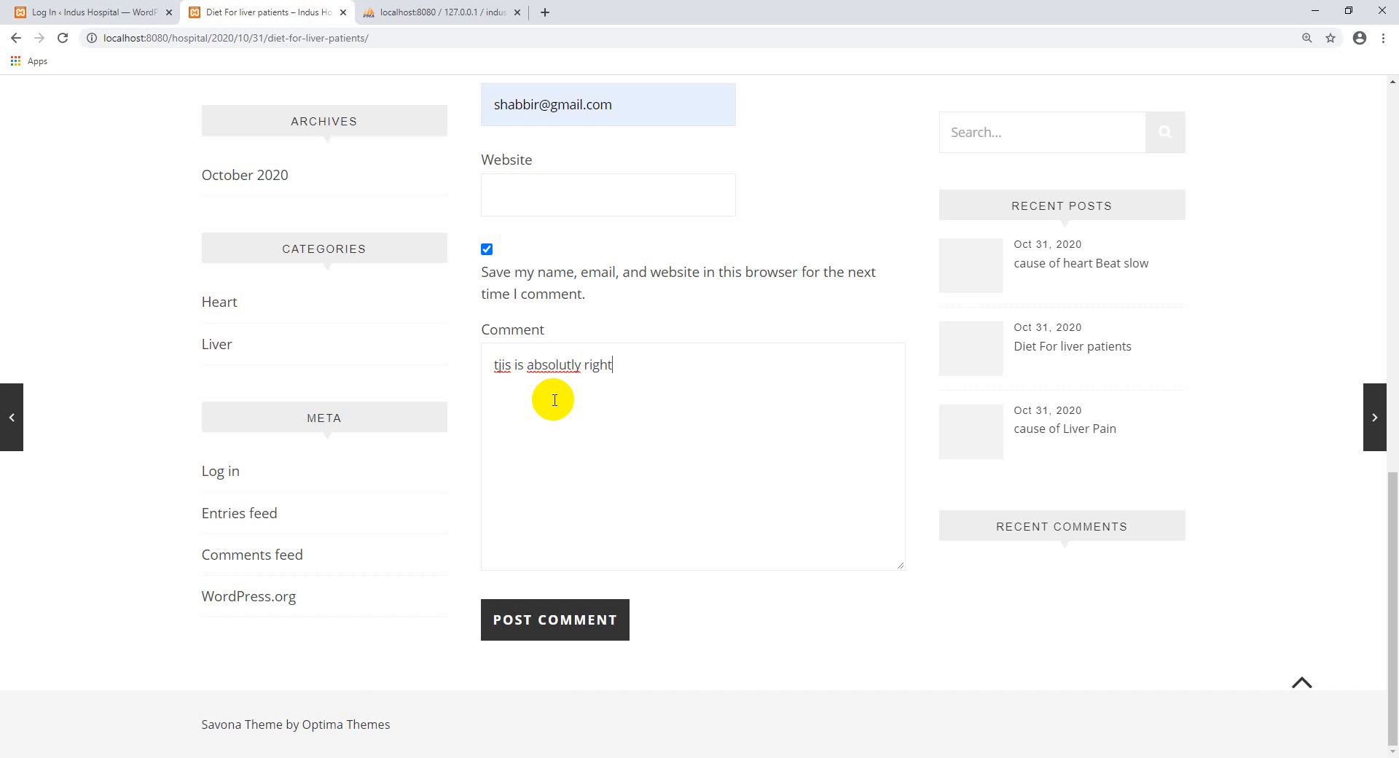
pyautogui.click(502, 365)
pyautogui.press('BackSpace')
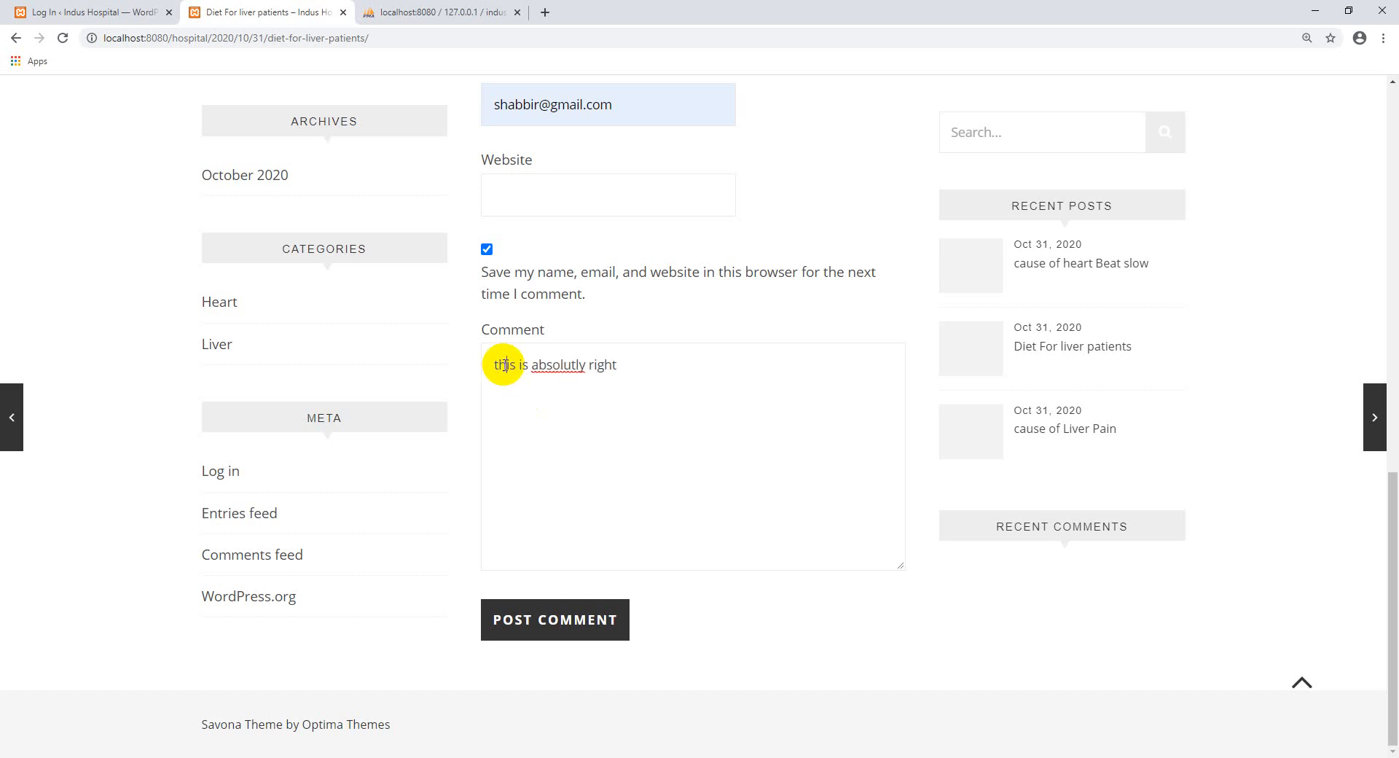
pyautogui.rightClick(573, 364)
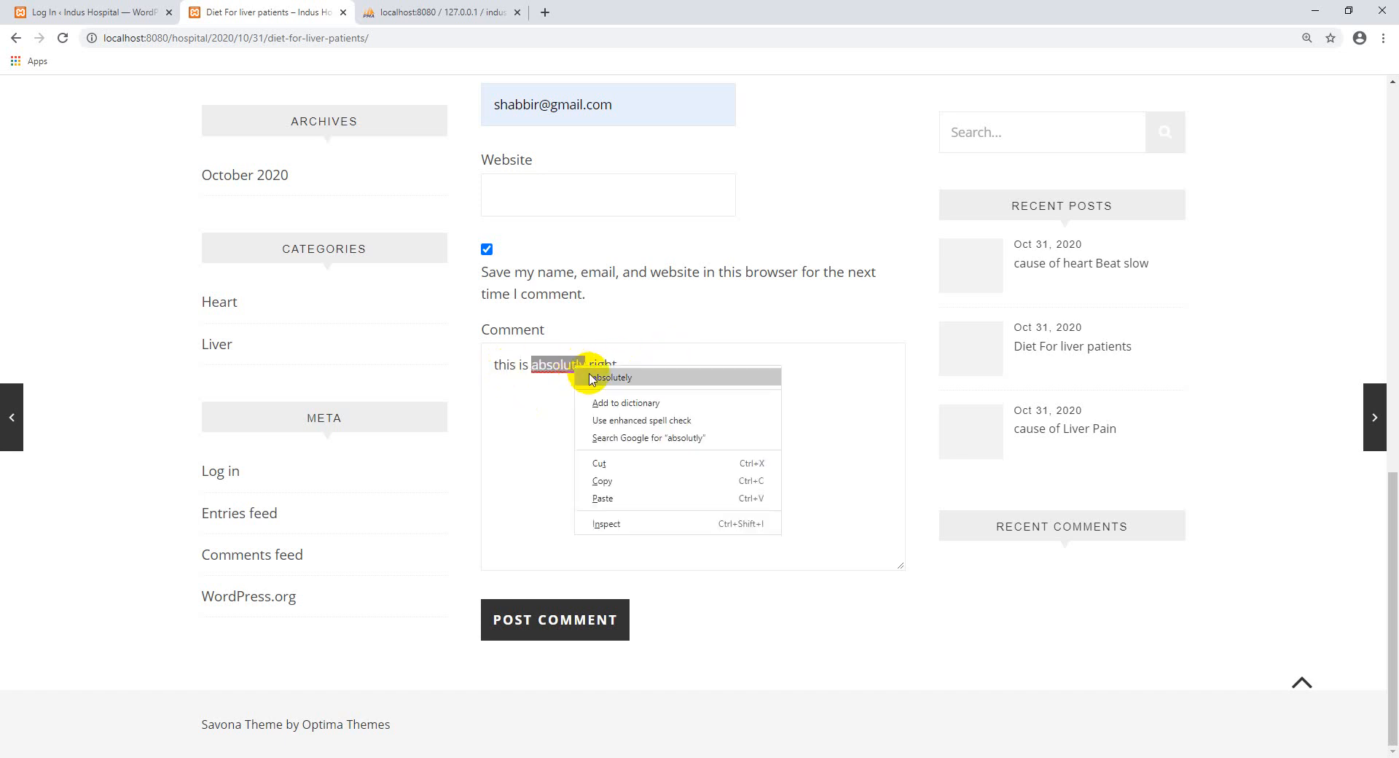
pyautogui.click(609, 378)
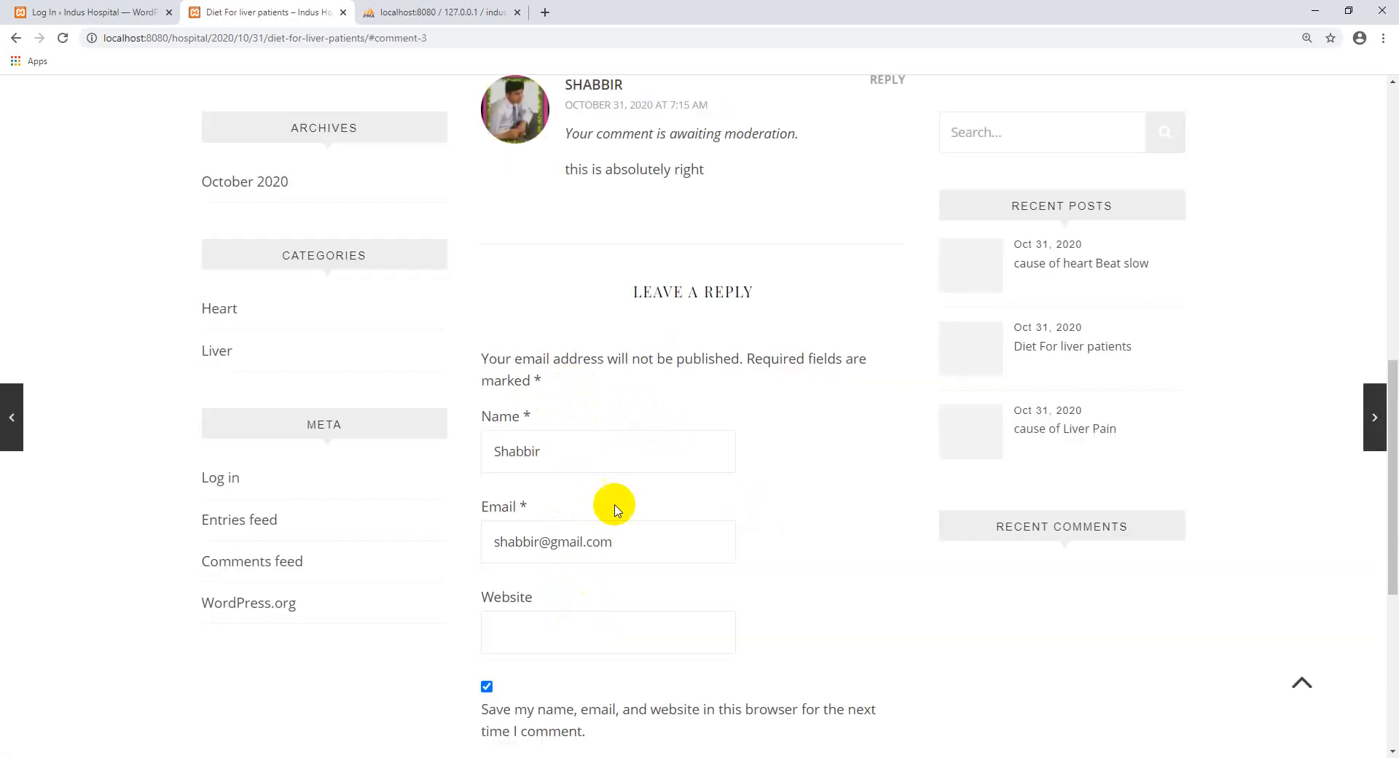
pyautogui.scroll(4, 615, 502)
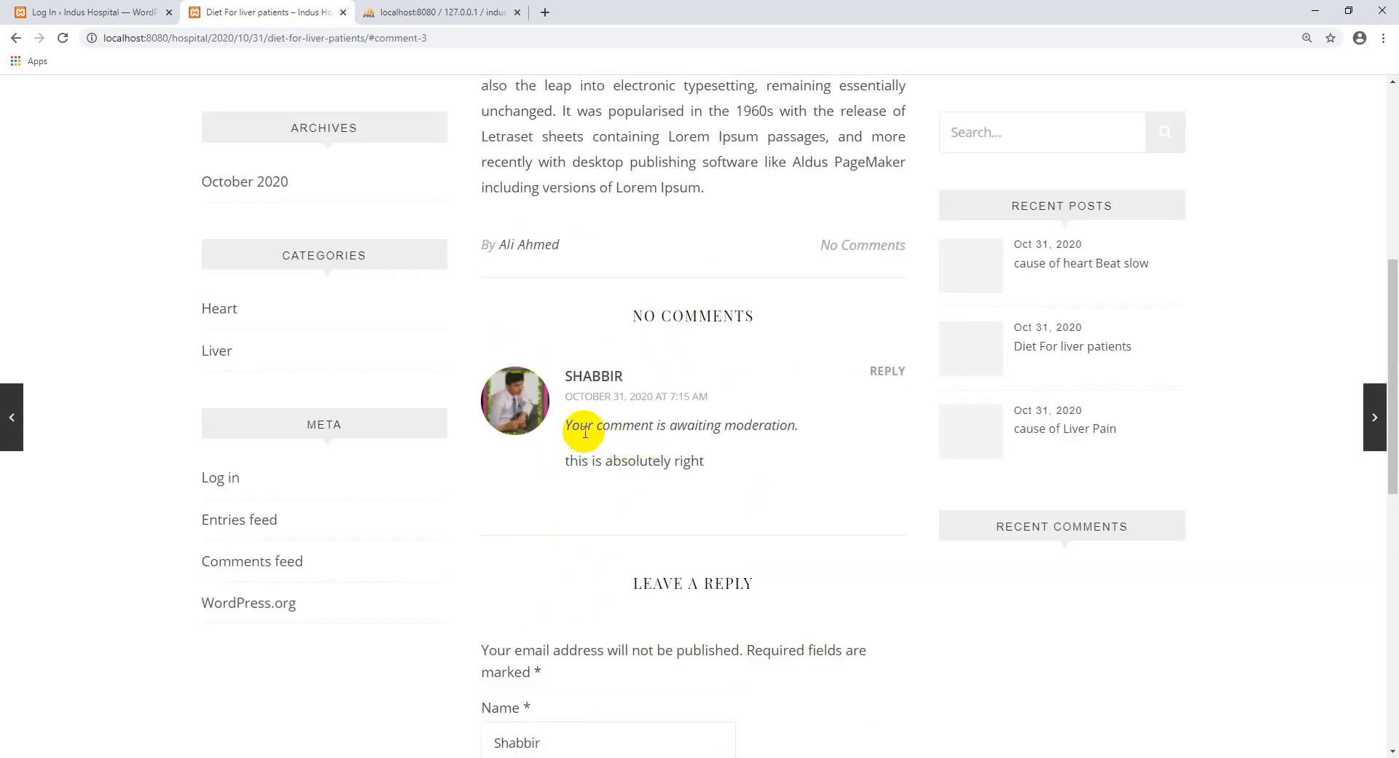
# Examine the submitted comment's status under the "Diet For liver patients" post and the reply form below it.
pyautogui.scroll(5, 696, 426)
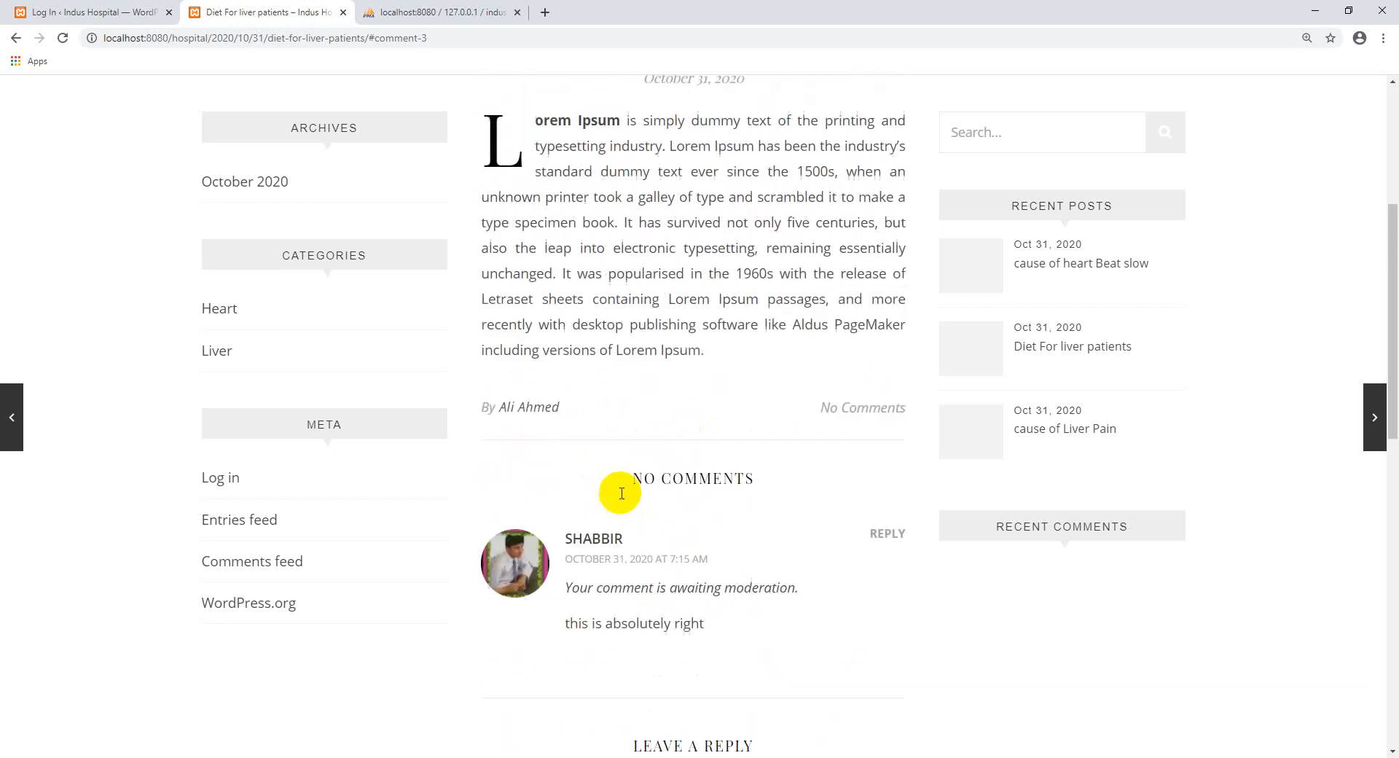
pyautogui.scroll(-4, 537, 537)
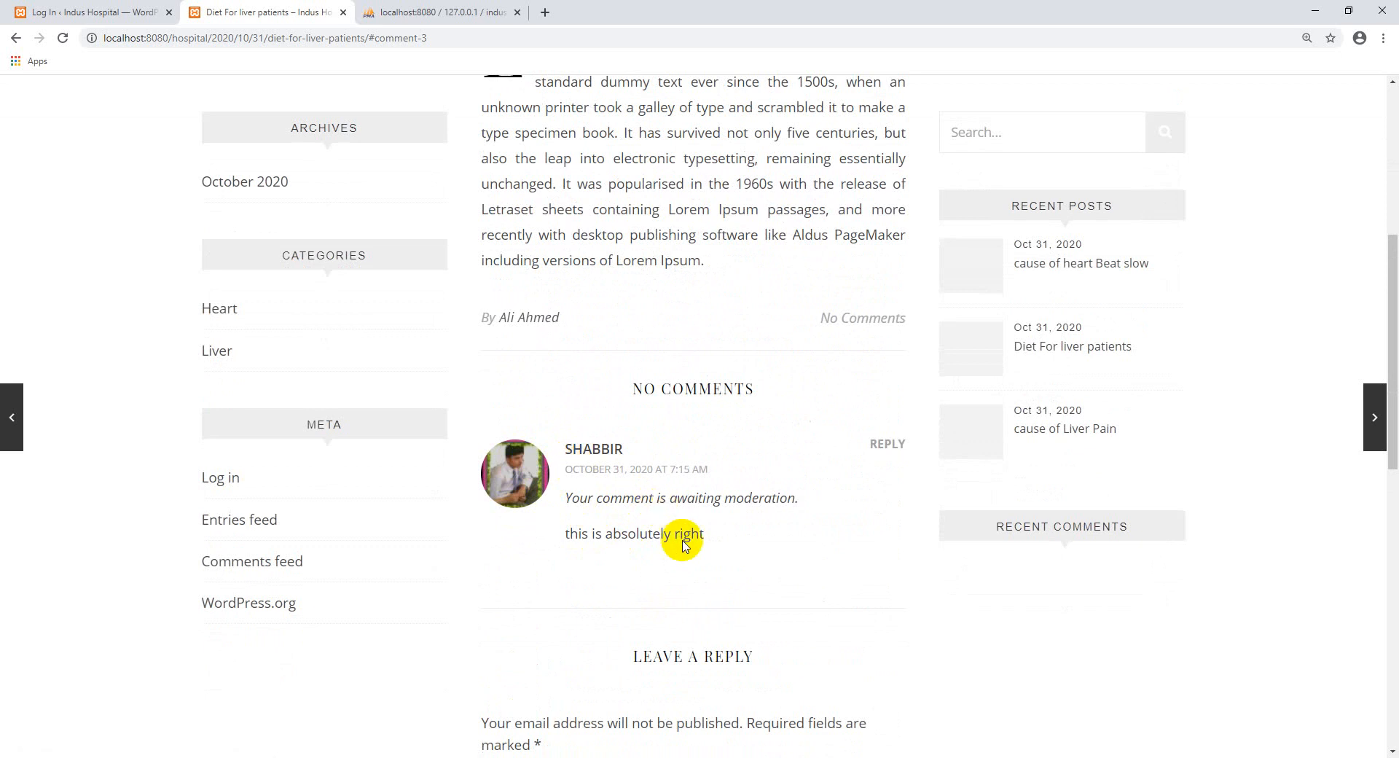
pyautogui.scroll(-2, 722, 525)
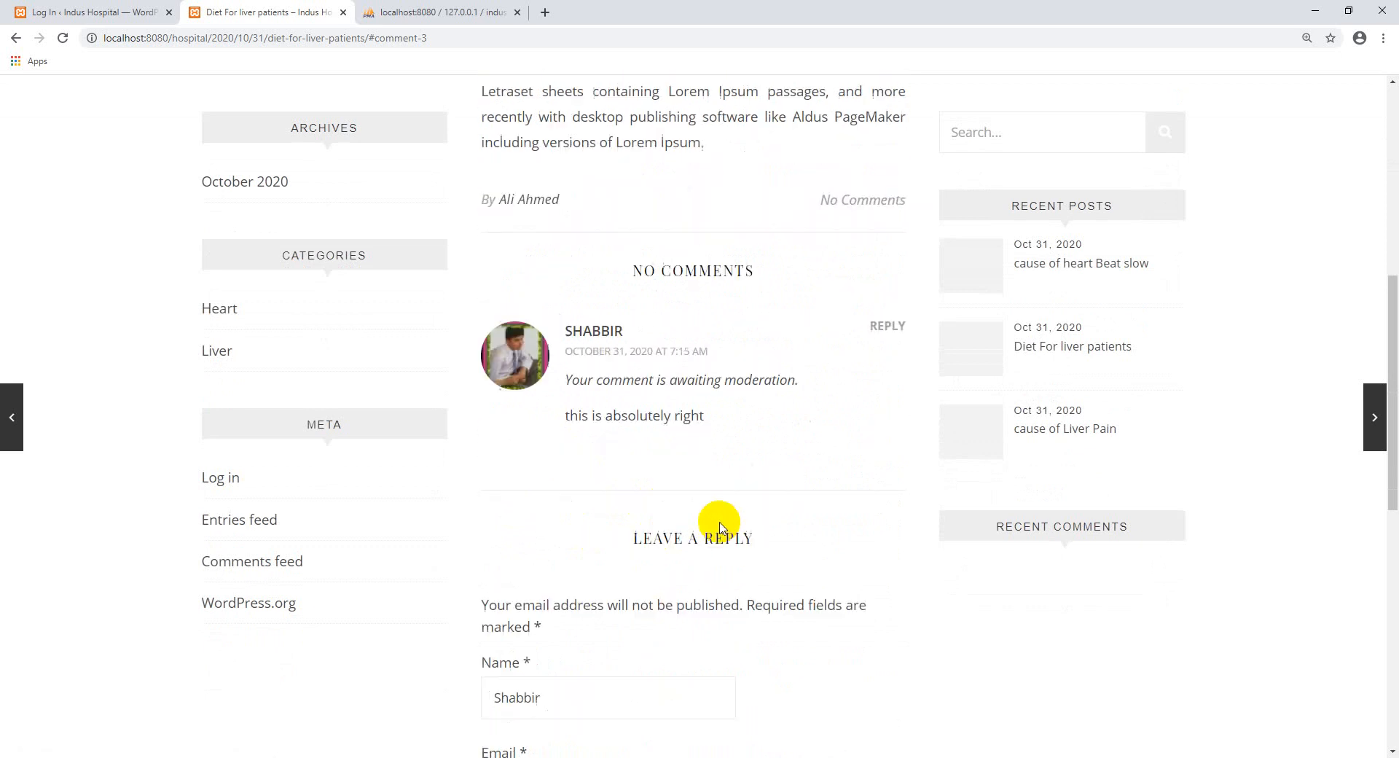
pyautogui.scroll(3, 707, 546)
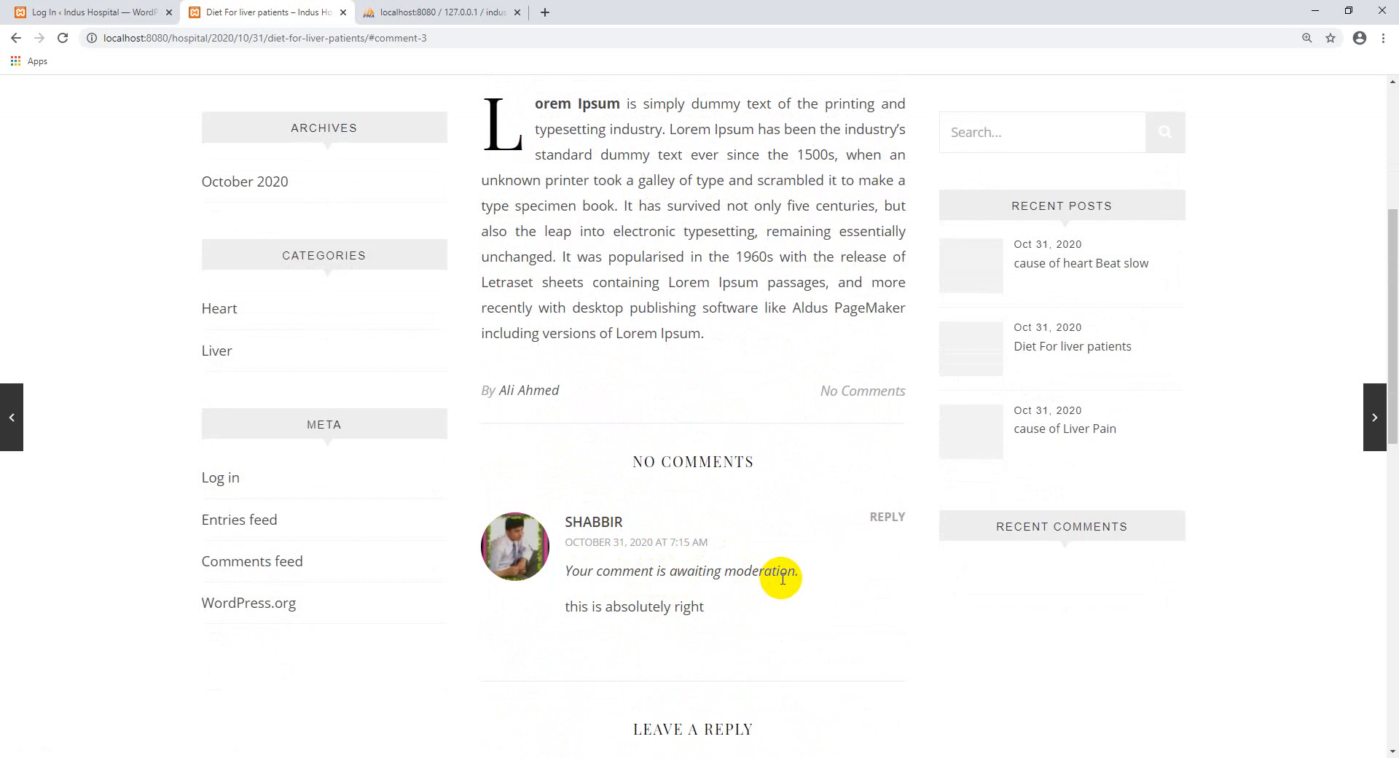
pyautogui.scroll(-6, 699, 612)
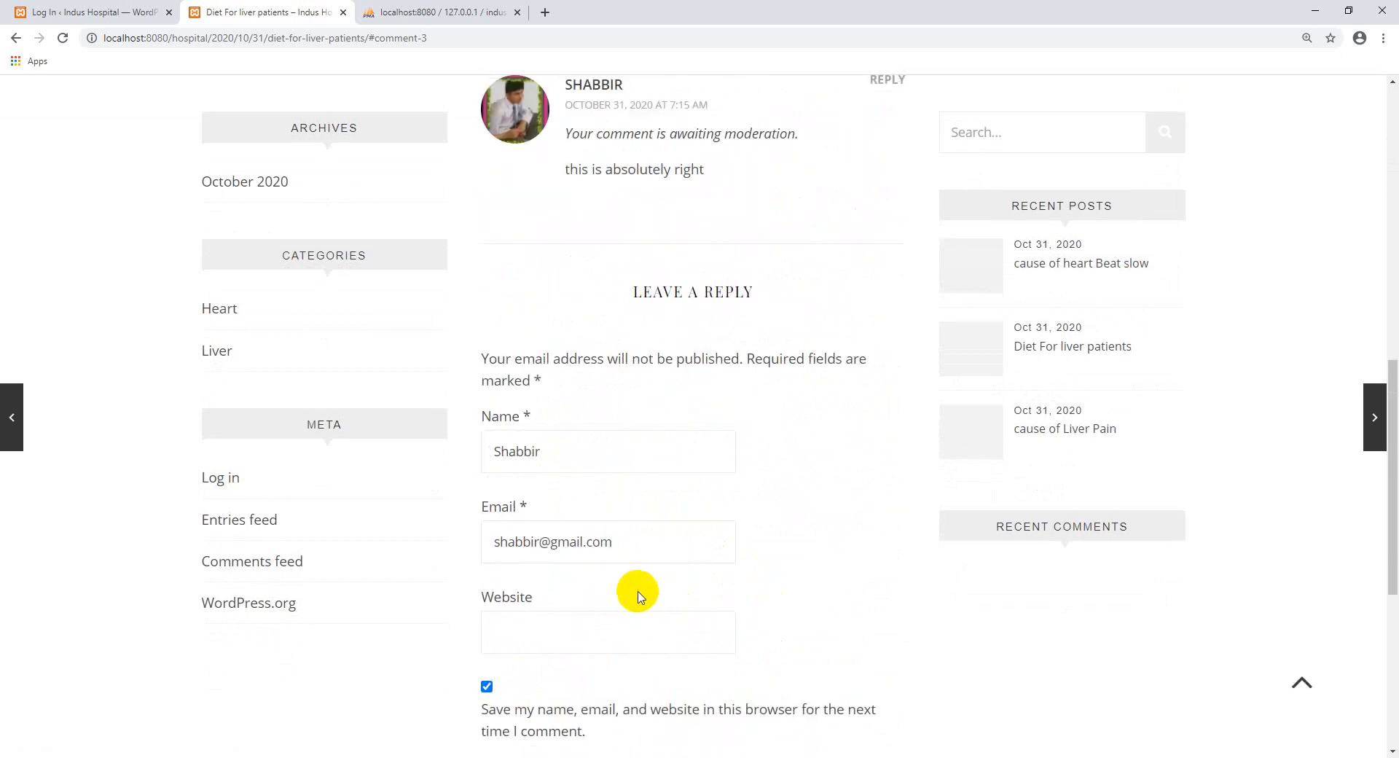
pyautogui.scroll(4, 640, 594)
pyautogui.scroll(-7, 641, 594)
pyautogui.scroll(12, 639, 591)
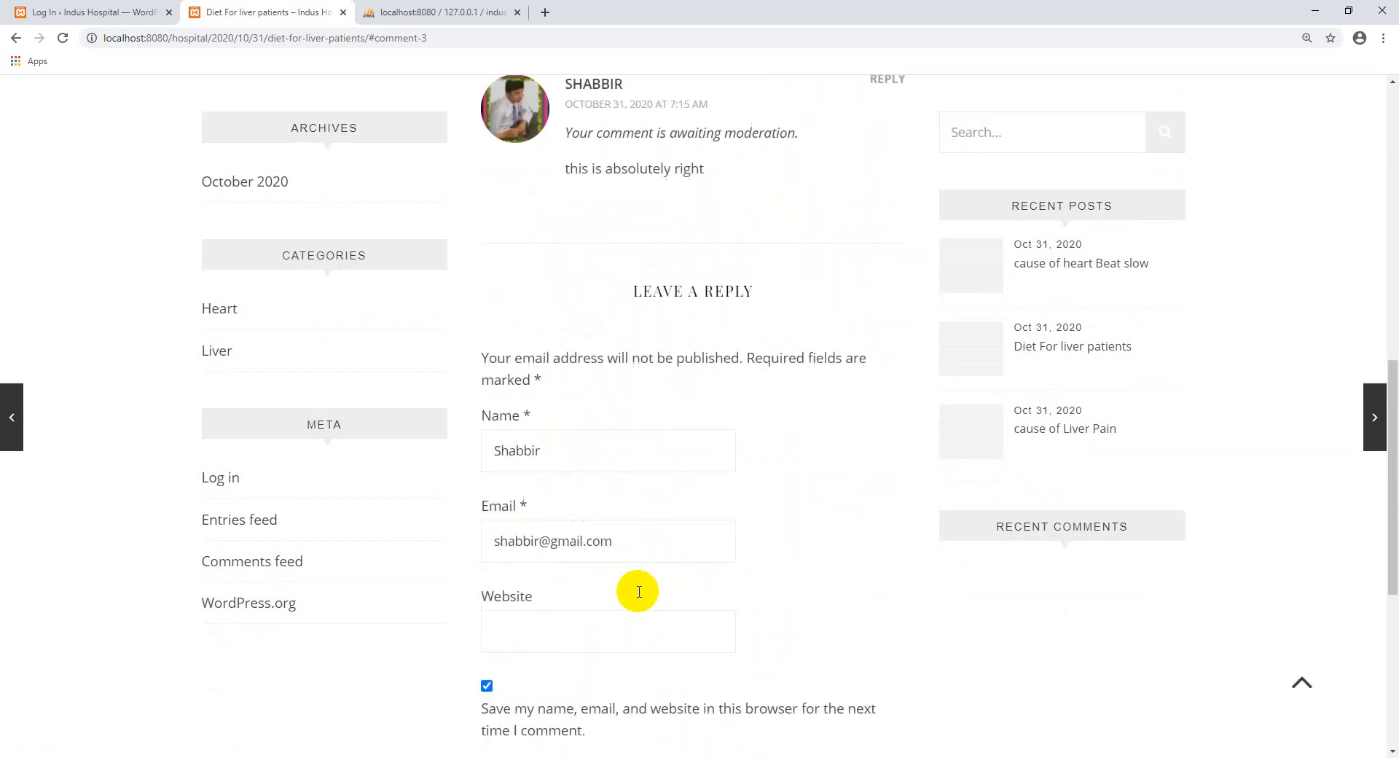
pyautogui.scroll(-2, 639, 593)
pyautogui.scroll(-2, 639, 593)
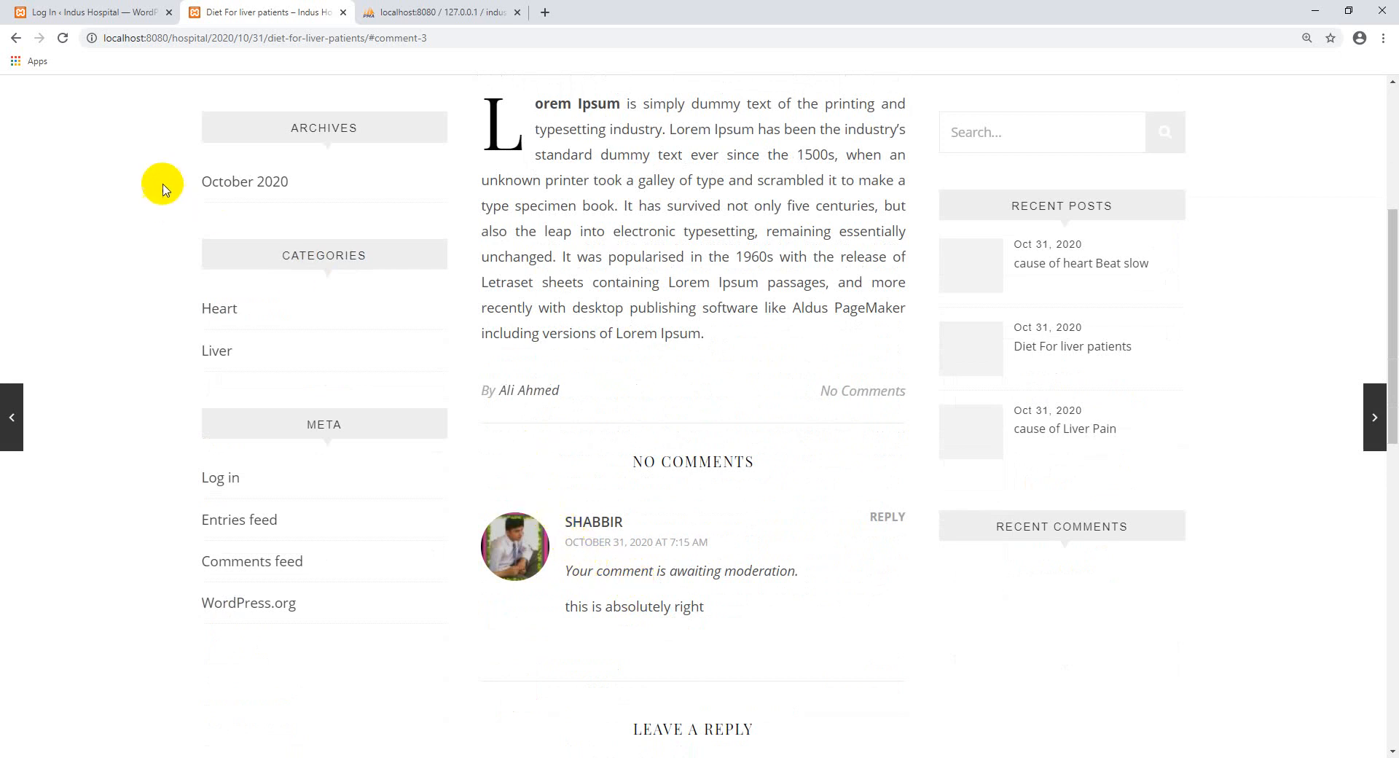
# Reload the liver diet post and recheck the submitted comment, its Reply link and the comments heading.
pyautogui.click(63, 38)
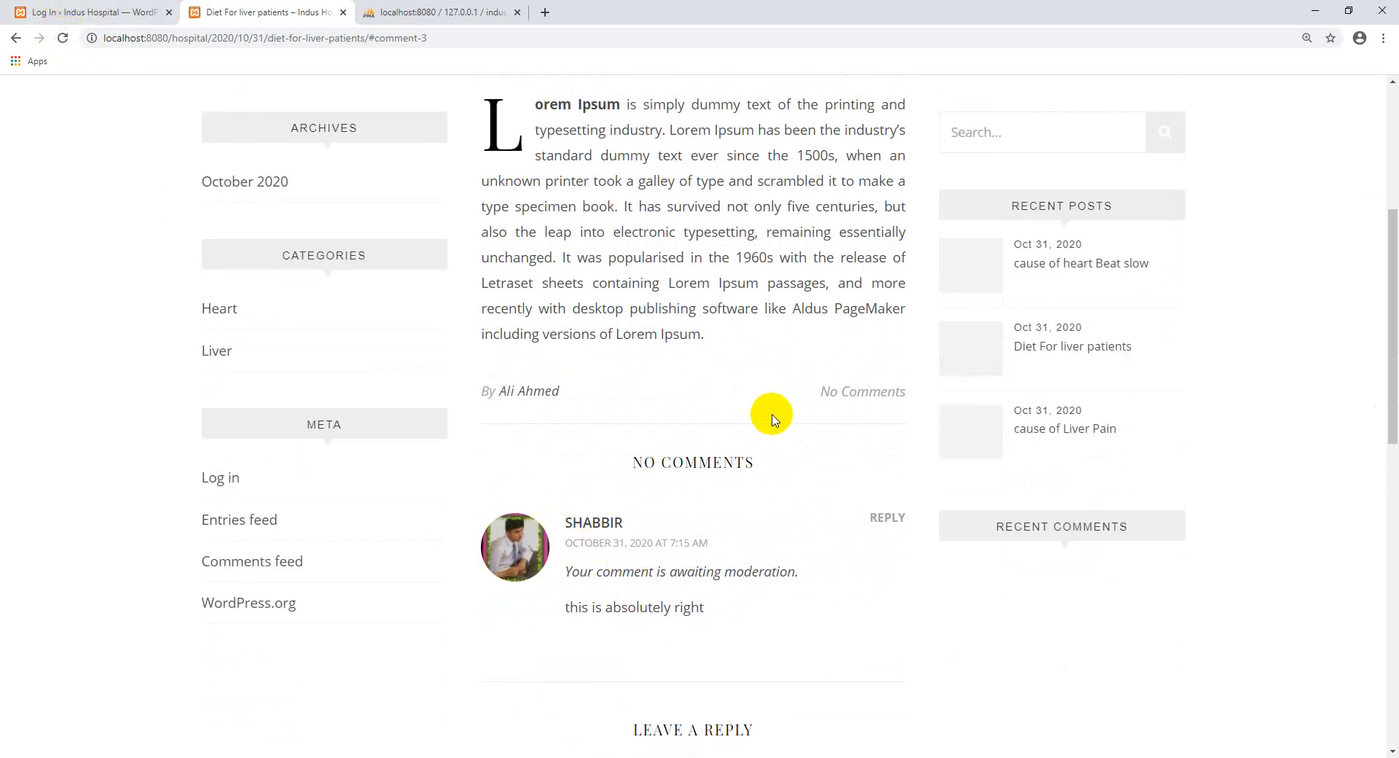
pyautogui.scroll(-6, 772, 421)
pyautogui.scroll(4, 737, 446)
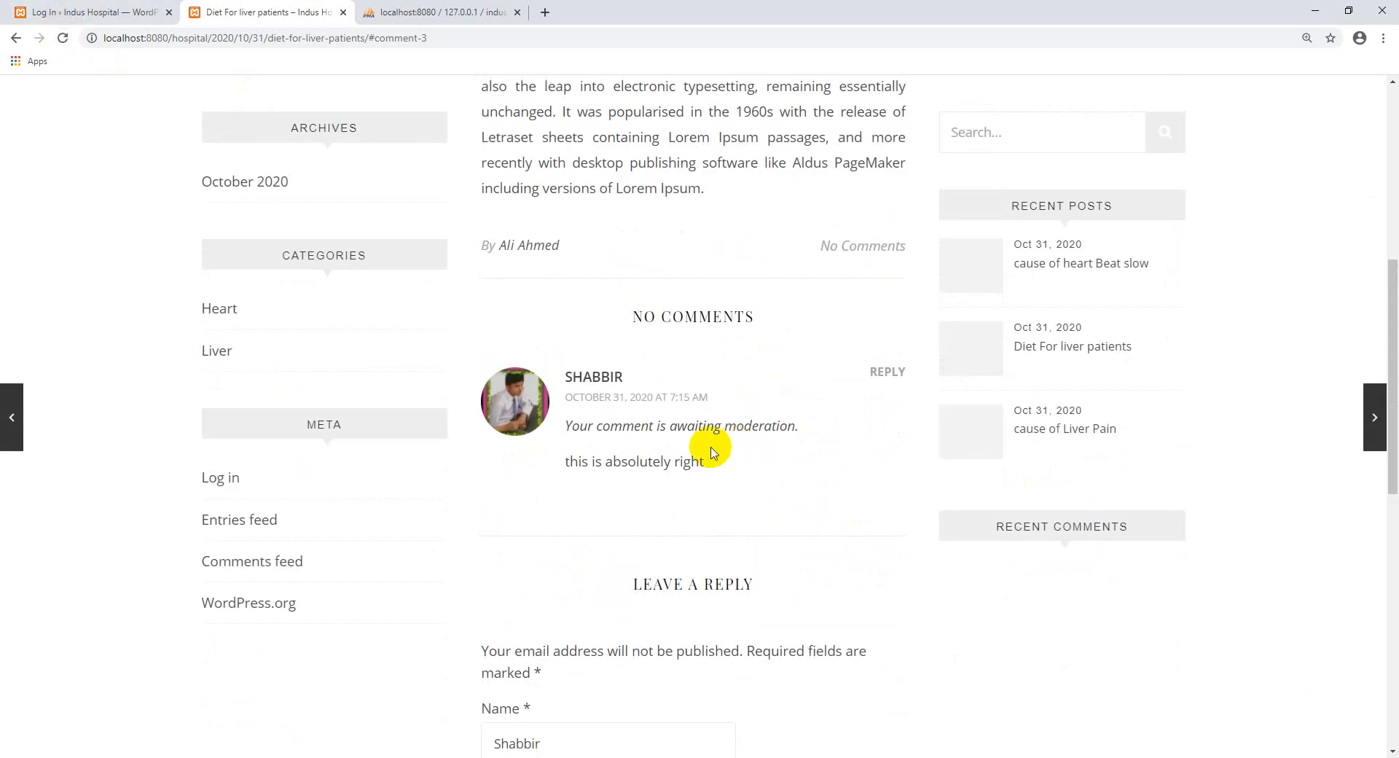
pyautogui.click(888, 373)
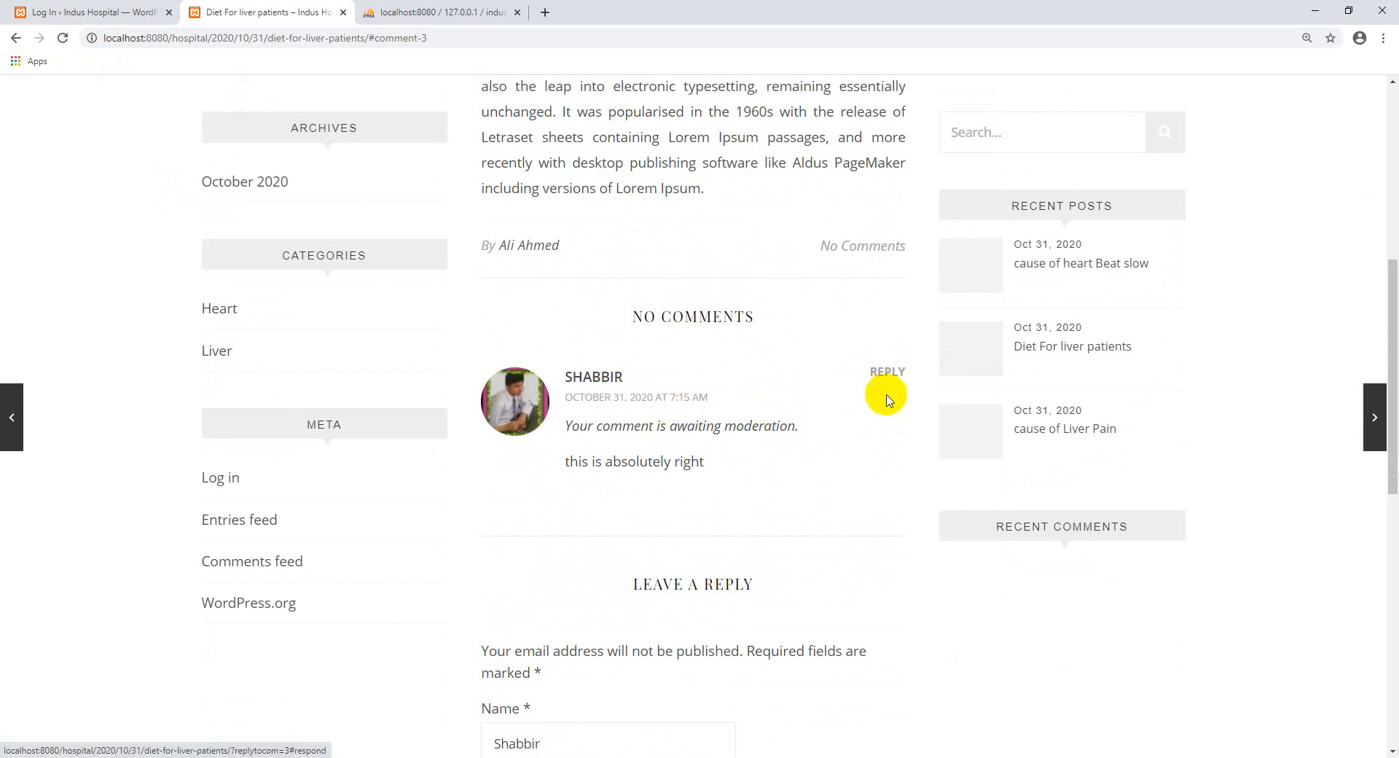
pyautogui.scroll(6, 783, 527)
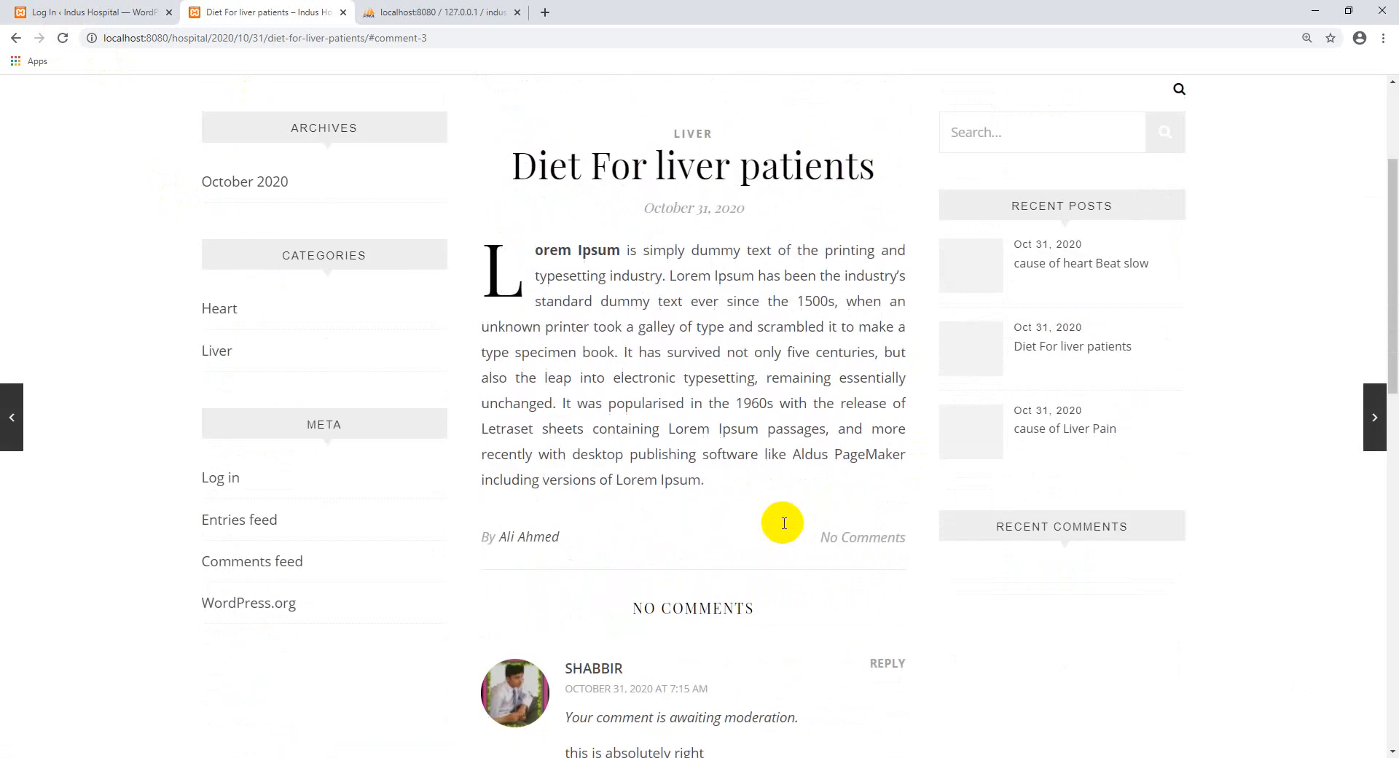
pyautogui.scroll(-6, 669, 616)
pyautogui.scroll(1, 655, 585)
pyautogui.scroll(2, 655, 585)
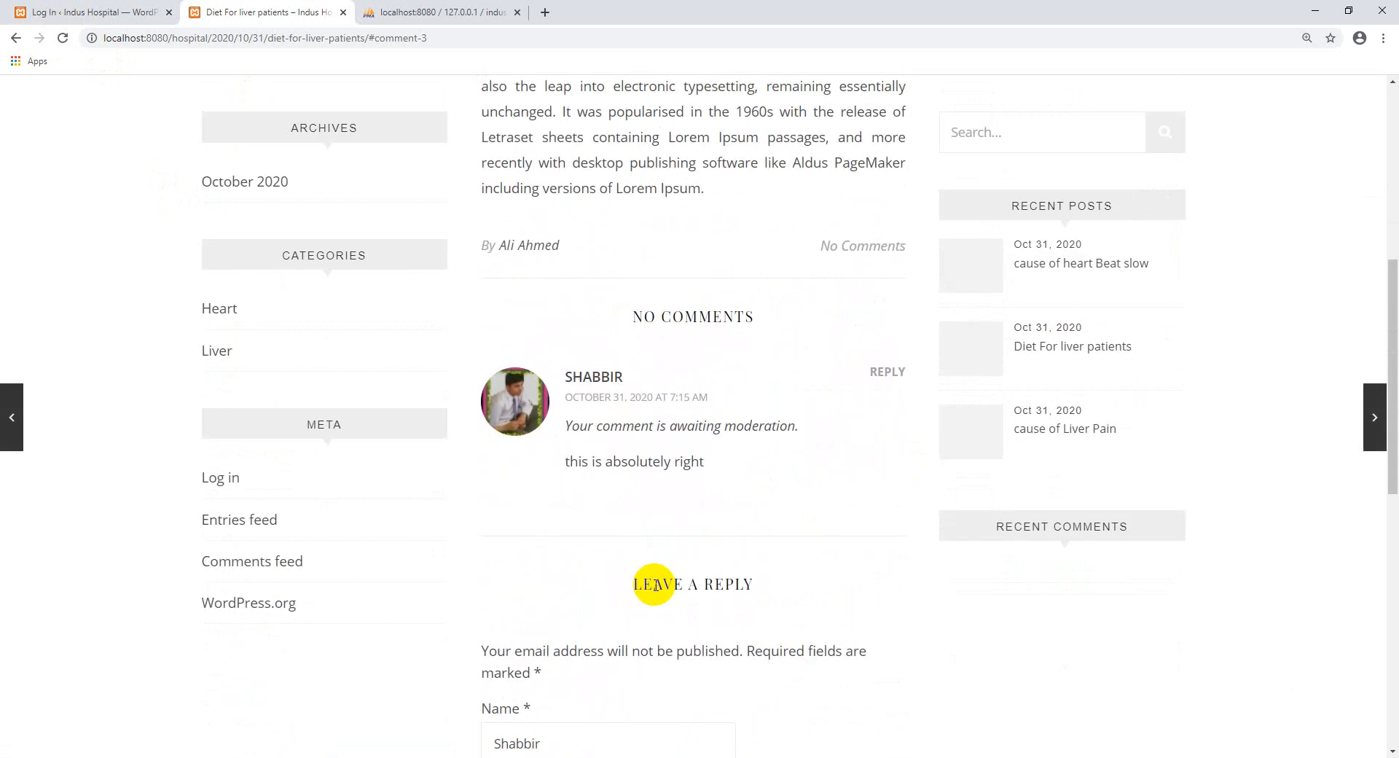
pyautogui.scroll(1, 655, 584)
pyautogui.scroll(-3, 655, 584)
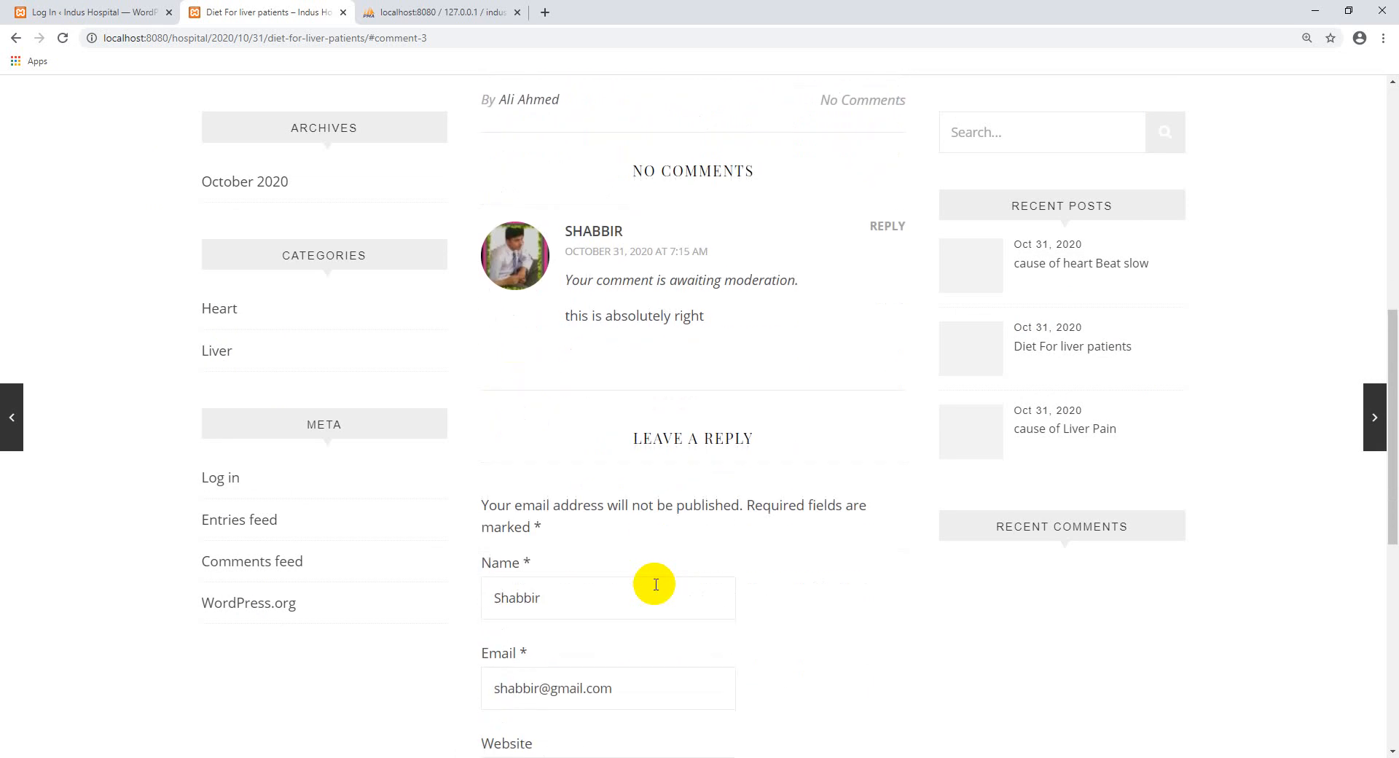
pyautogui.scroll(5, 655, 584)
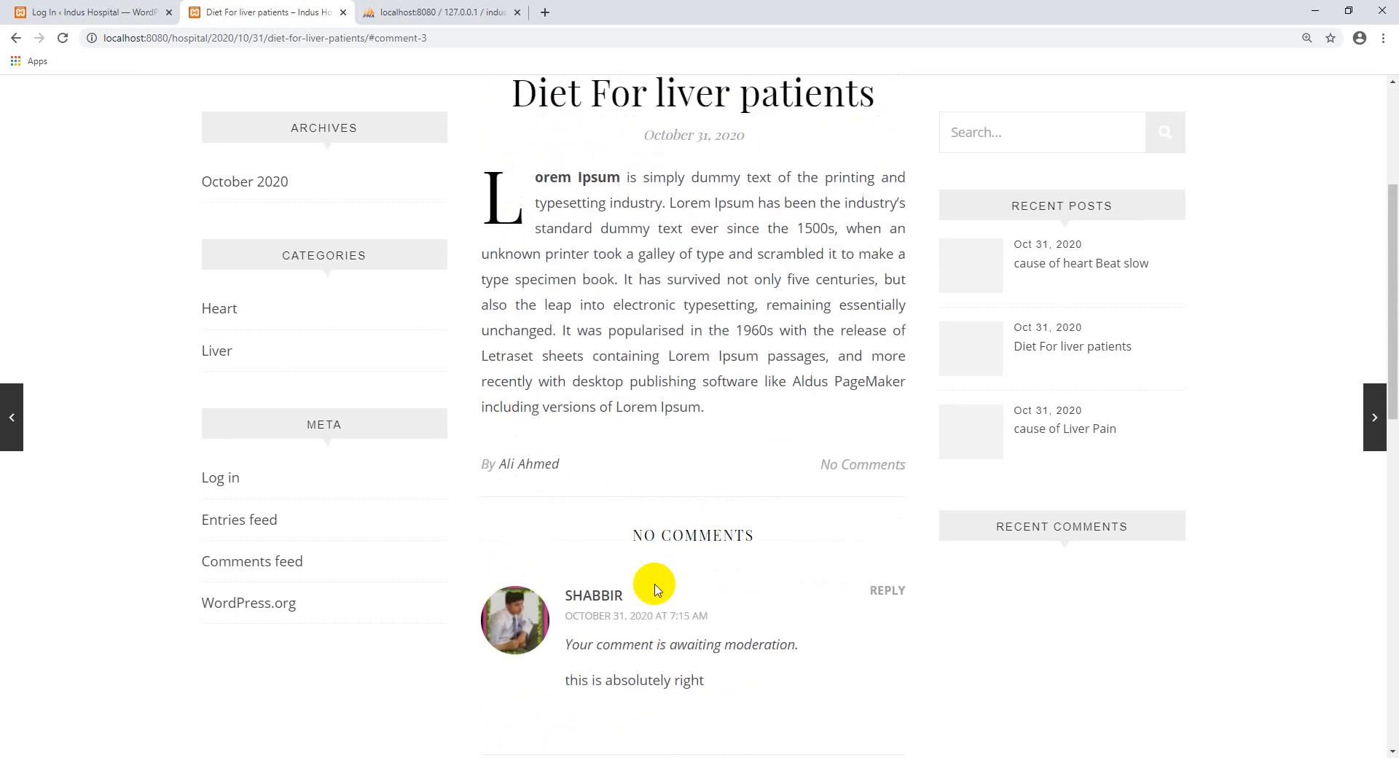
pyautogui.scroll(3, 655, 585)
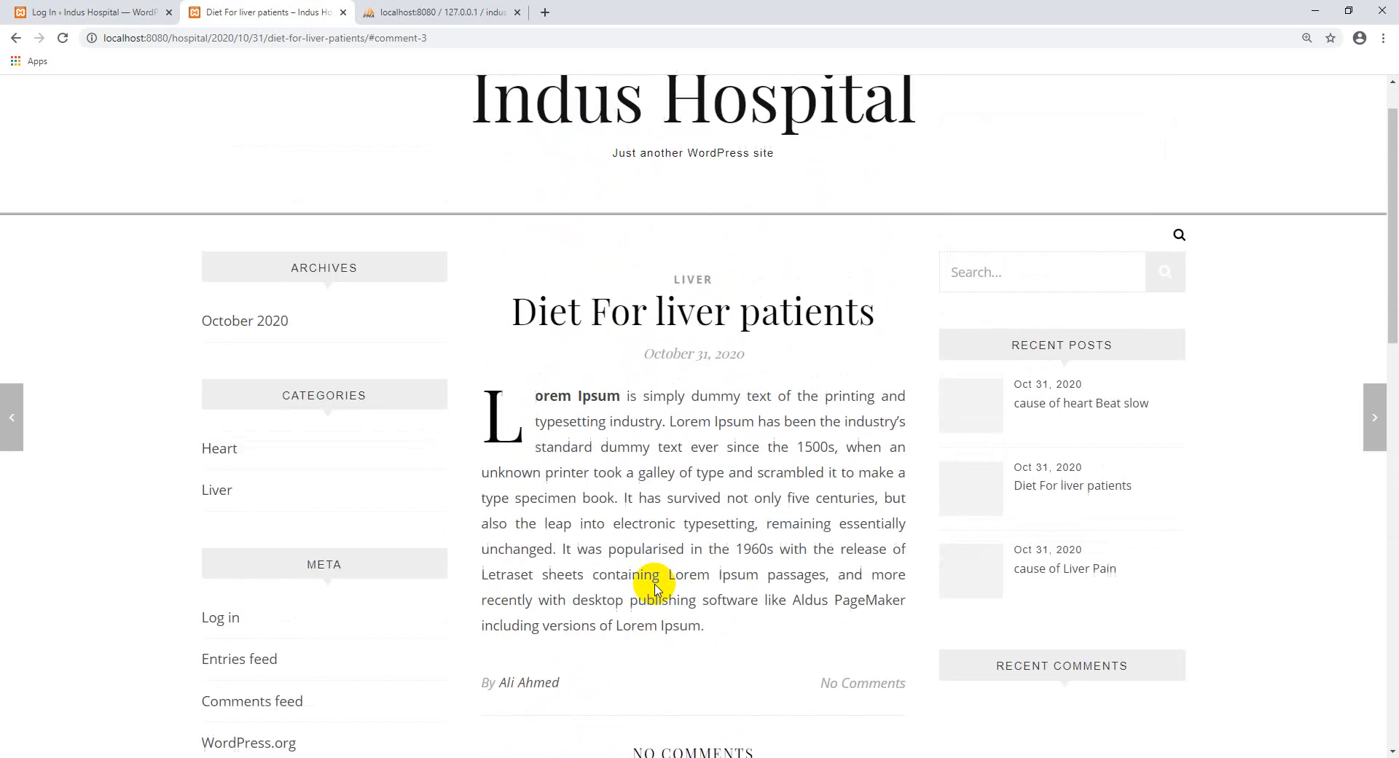
# Reopen the "Diet For liver patients" post from the Liver category and review its comment section and reply form.
pyautogui.click(243, 494)
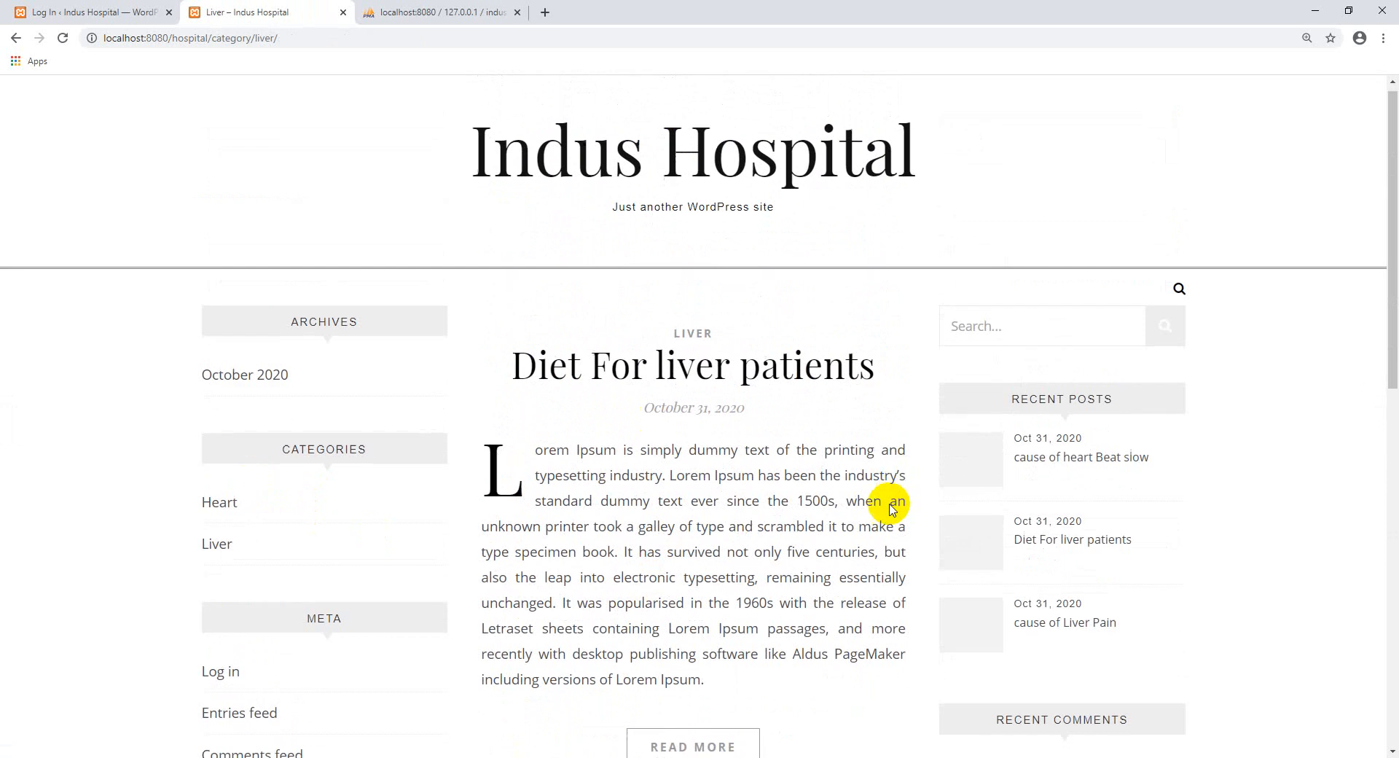
pyautogui.scroll(-5, 892, 508)
pyautogui.click(719, 400)
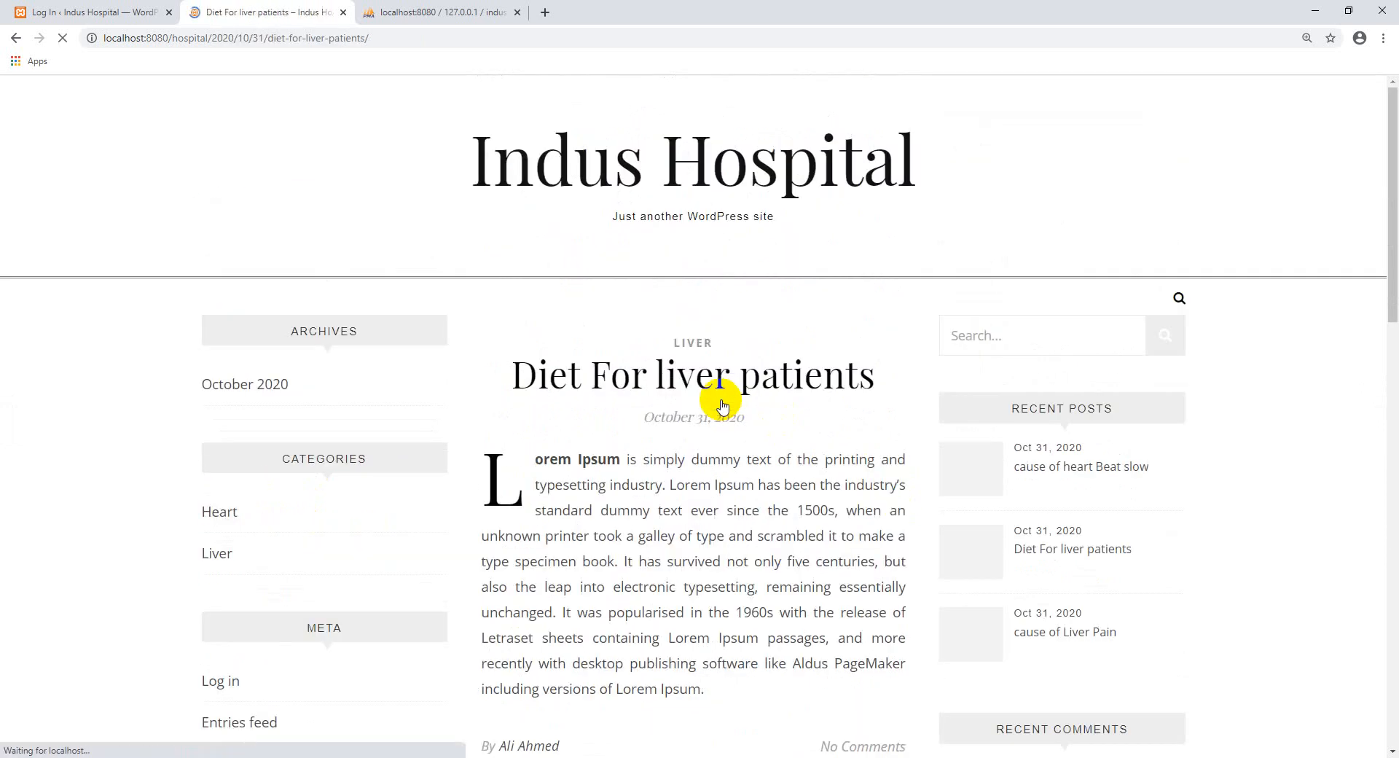
pyautogui.scroll(-7, 790, 381)
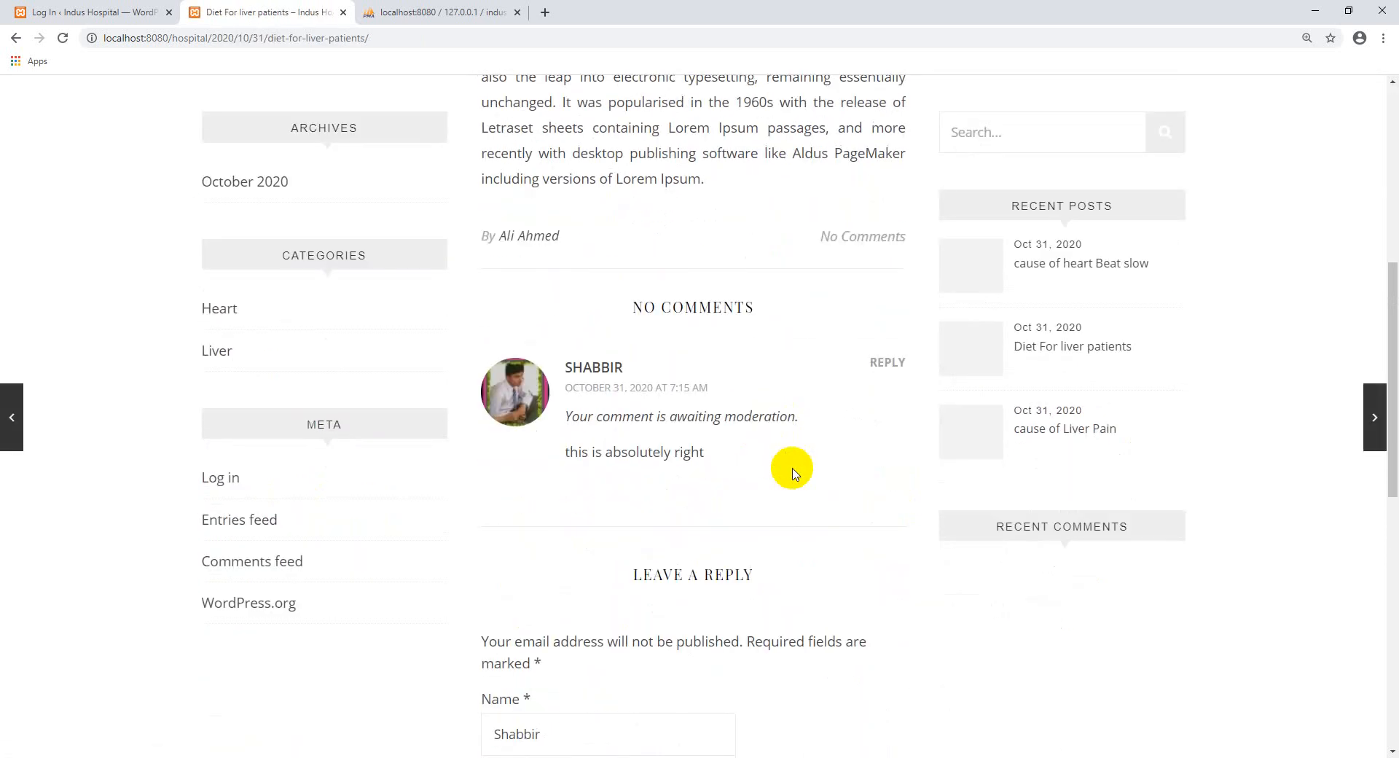
pyautogui.scroll(-9, 794, 473)
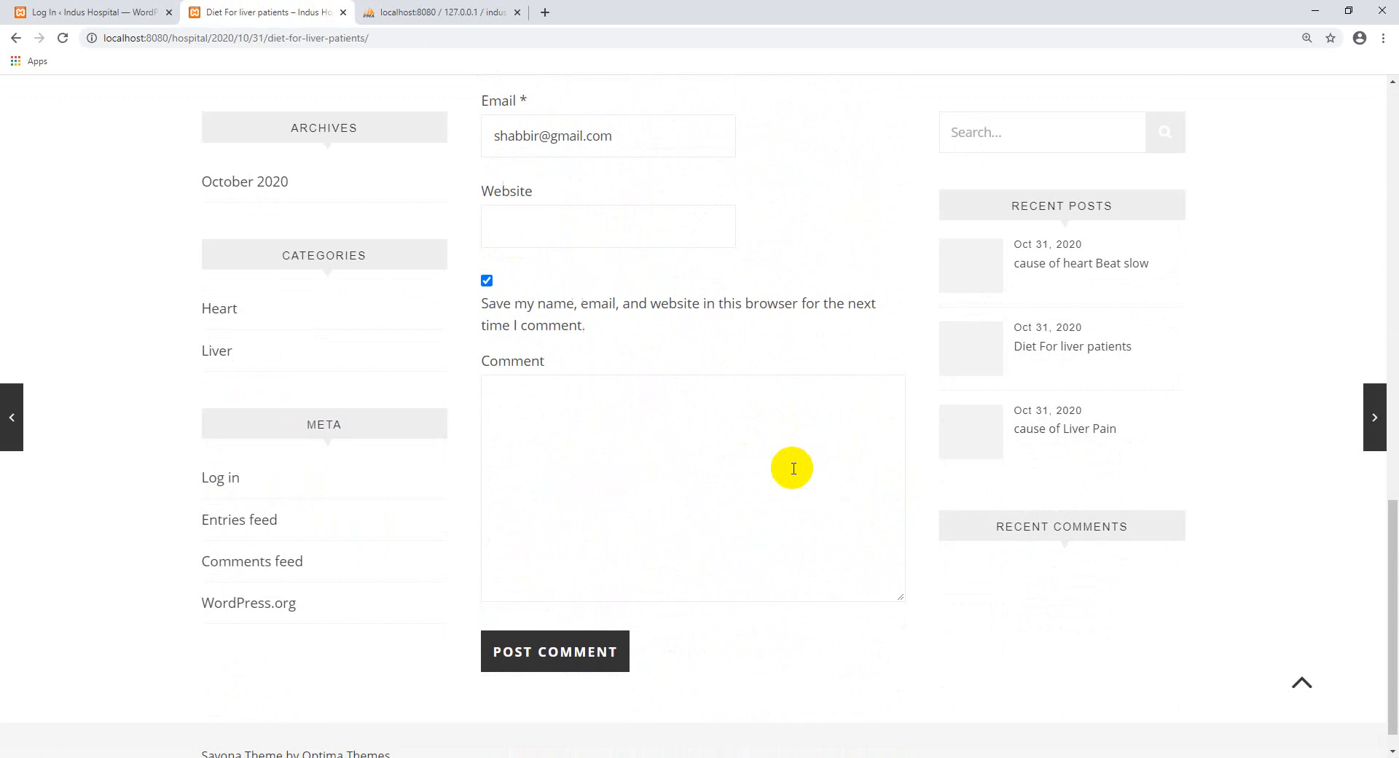
pyautogui.scroll(-1, 793, 468)
pyautogui.scroll(12, 793, 468)
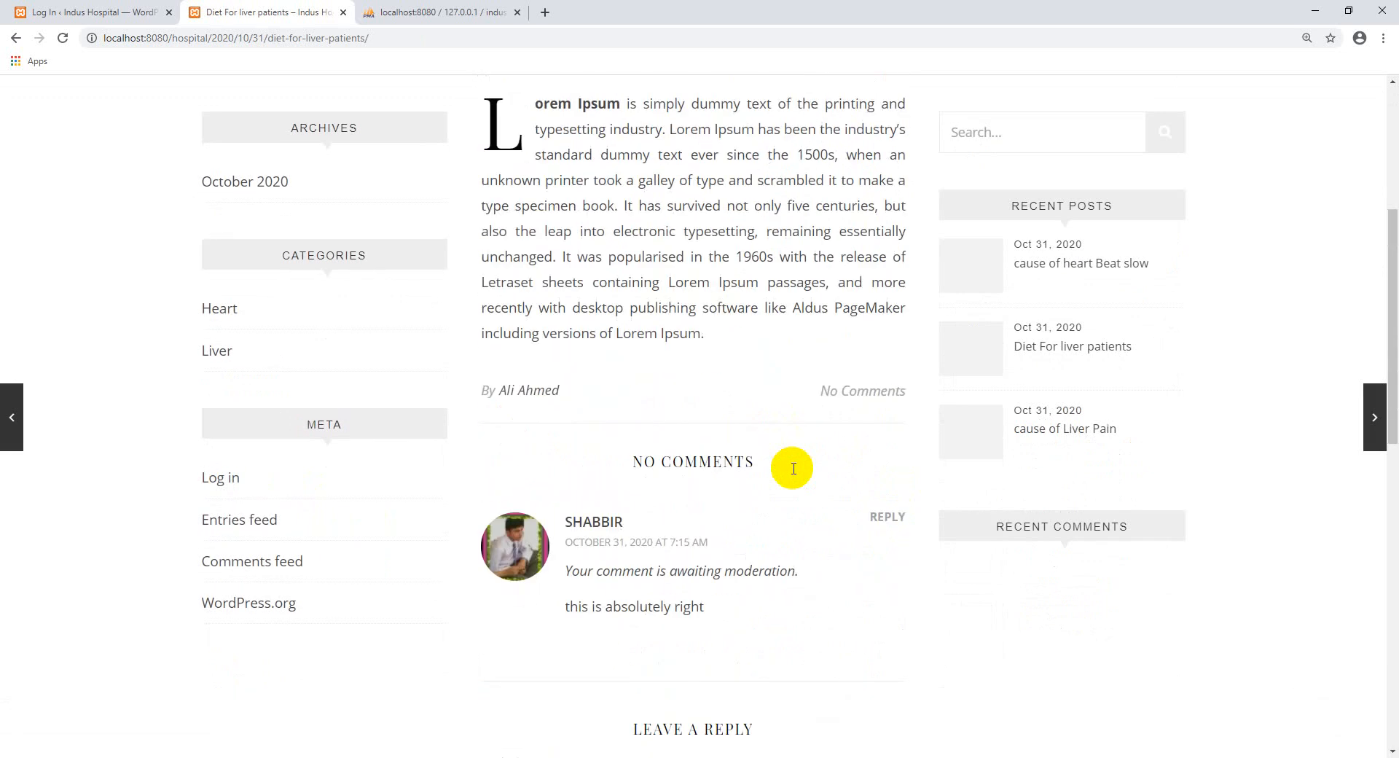